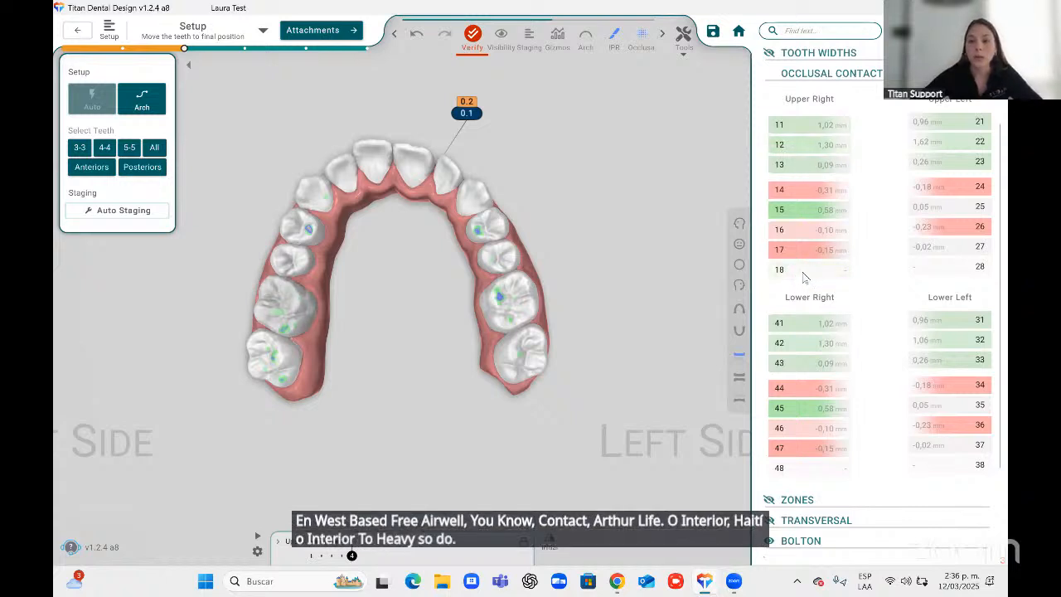
left_click_drag(570, 316, 635, 303)
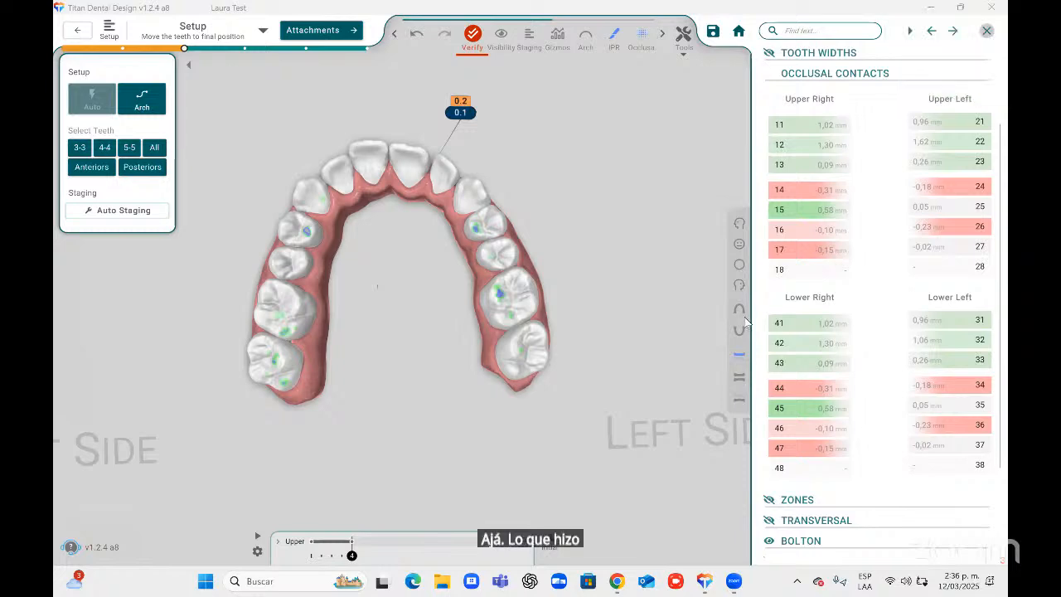
mouse_move(617, 582)
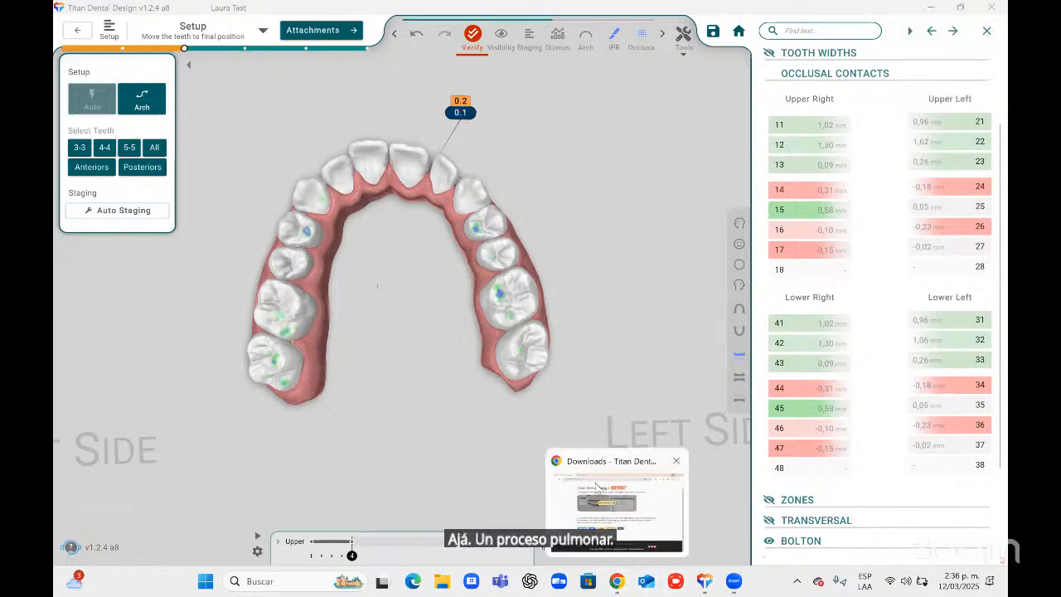
left_click(600, 489)
left_click(704, 581)
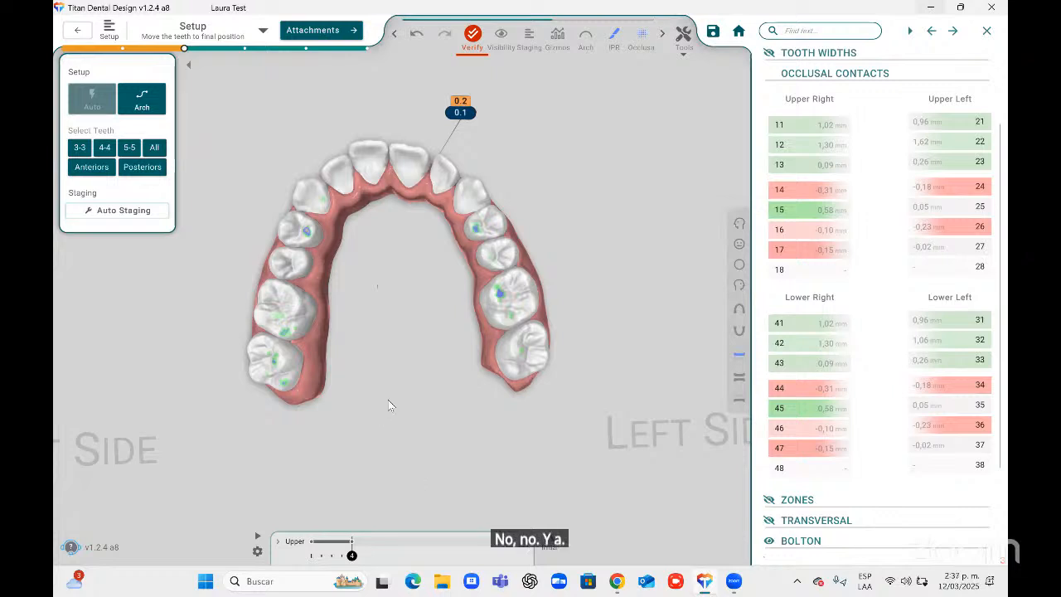
middle_click_drag(451, 363, 486, 384)
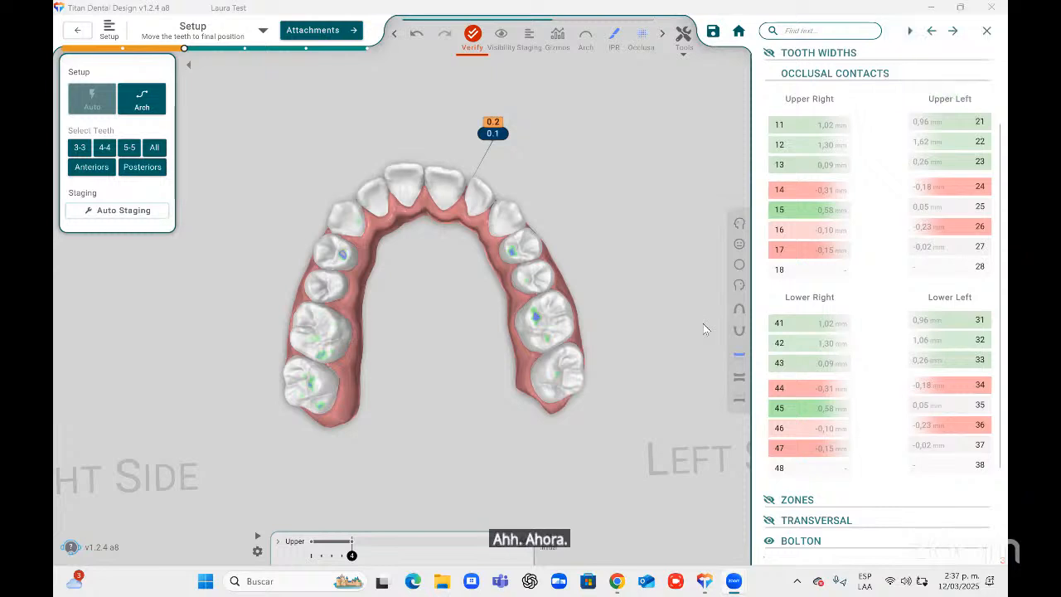
left_click(617, 582)
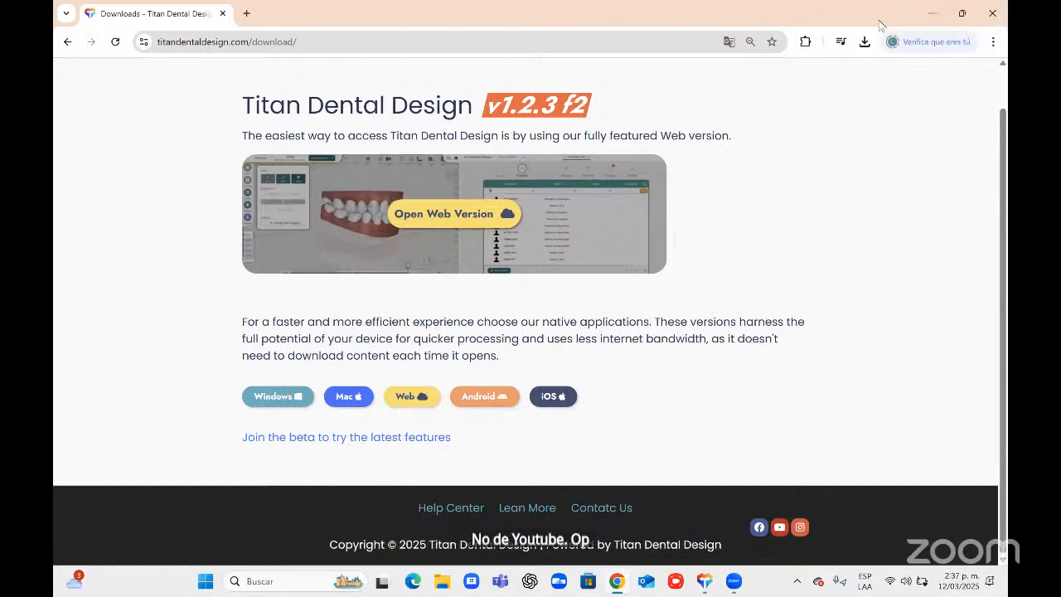
left_click(959, 21)
left_click(959, 20)
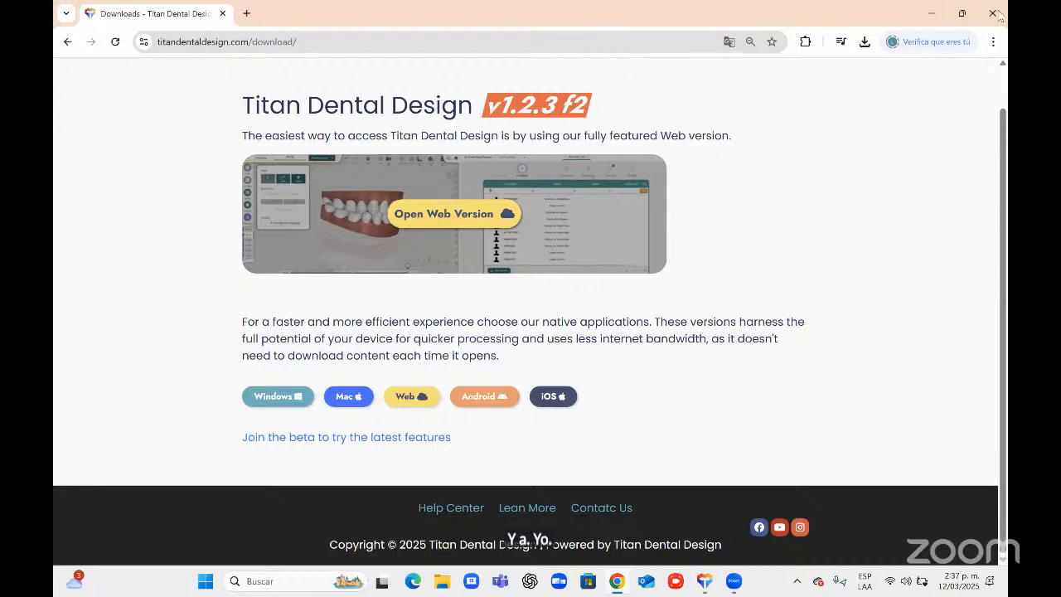
left_click(997, 12)
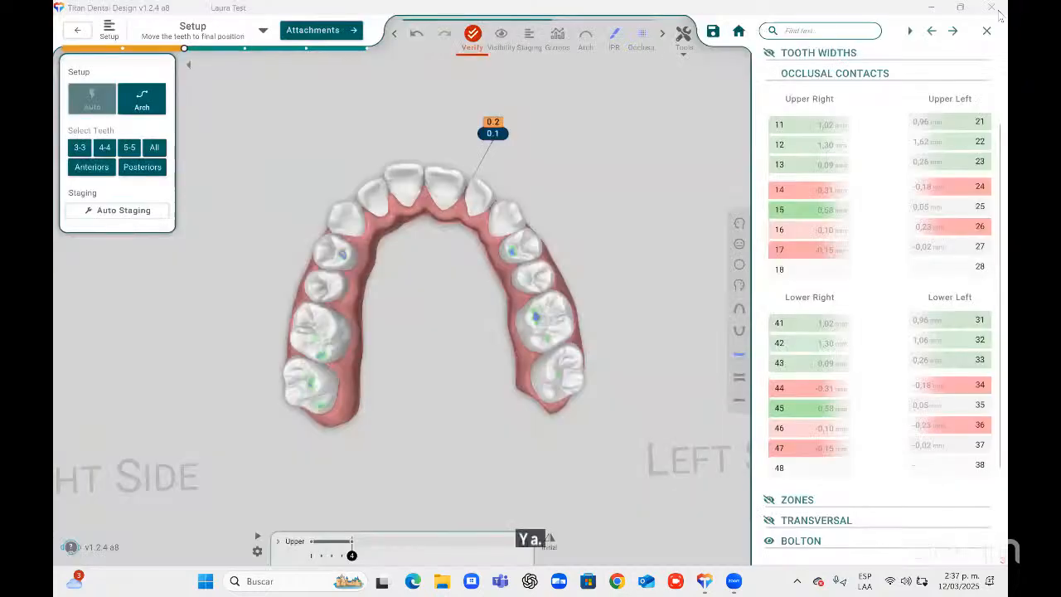
Scrub the staging timeline of the upper arch through to the final stage.
mouse_move(711, 574)
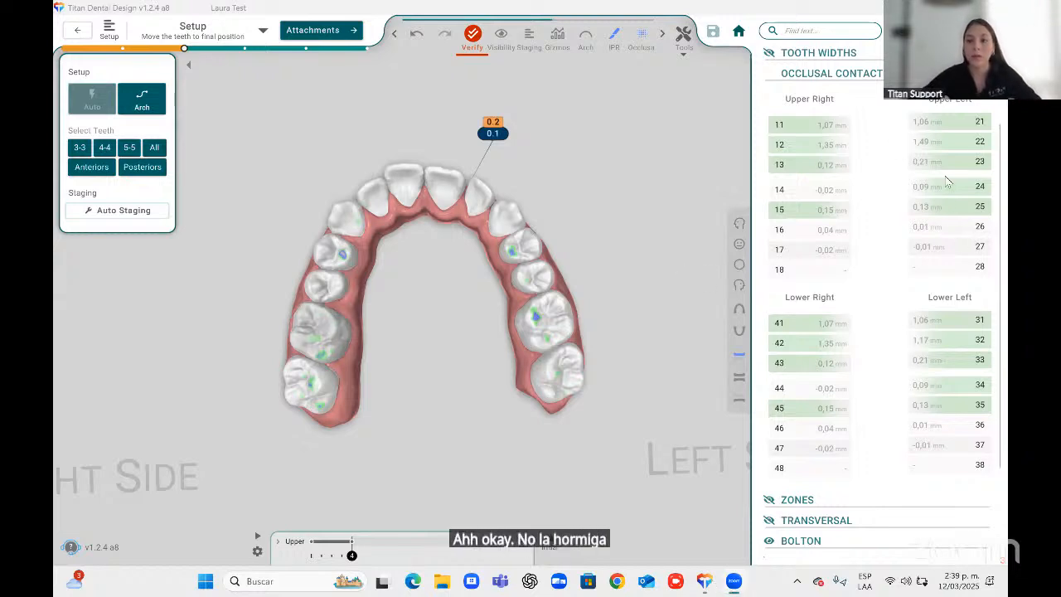
middle_click_drag(641, 269, 651, 254)
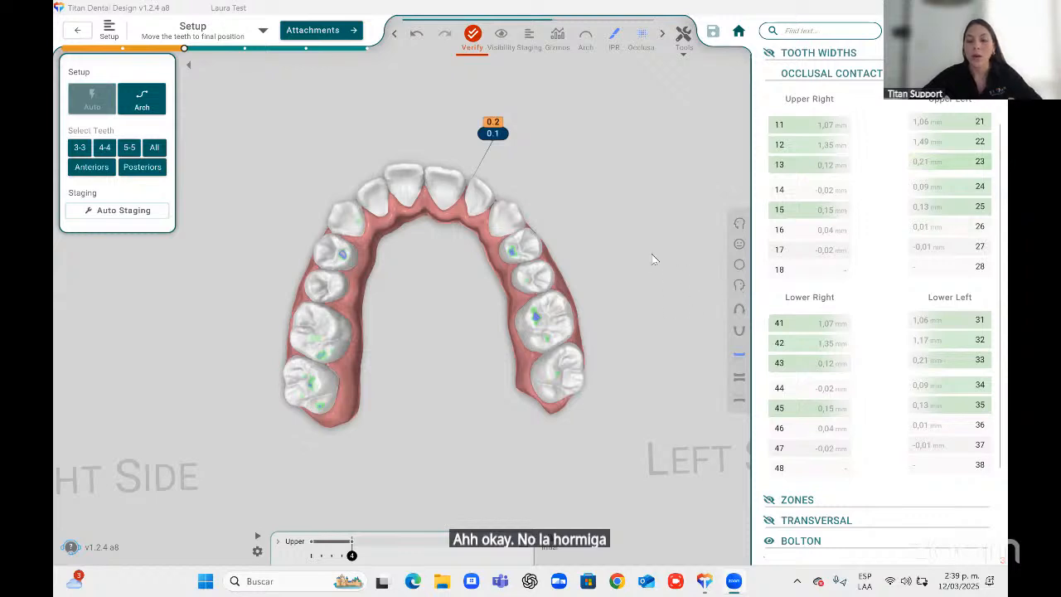
left_click(312, 556)
left_click_drag(312, 556, 352, 555)
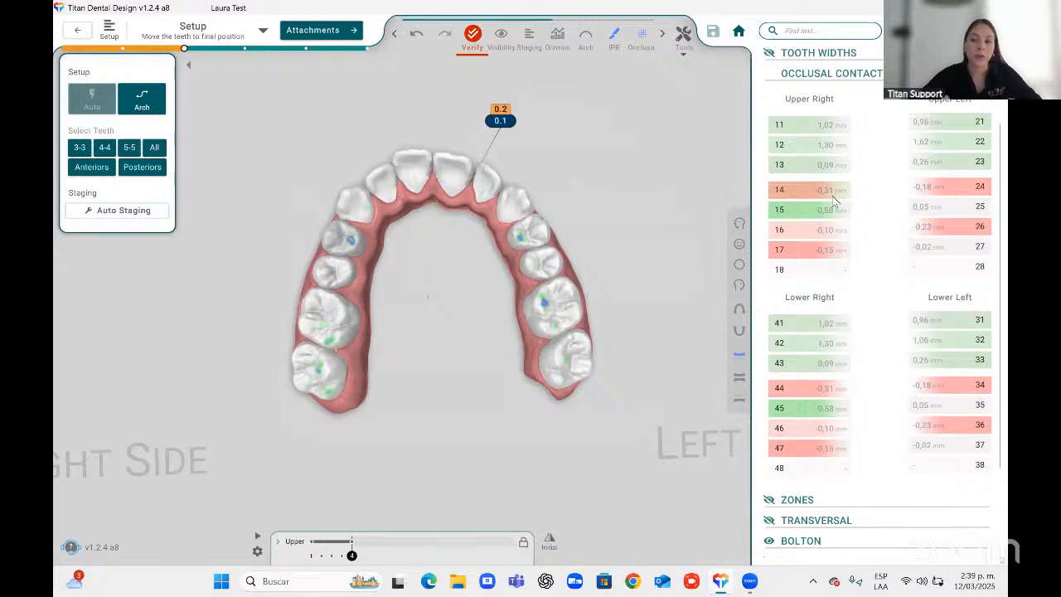
Show the occlusal contact problems and inspect both arches from the side.
left_click(644, 35)
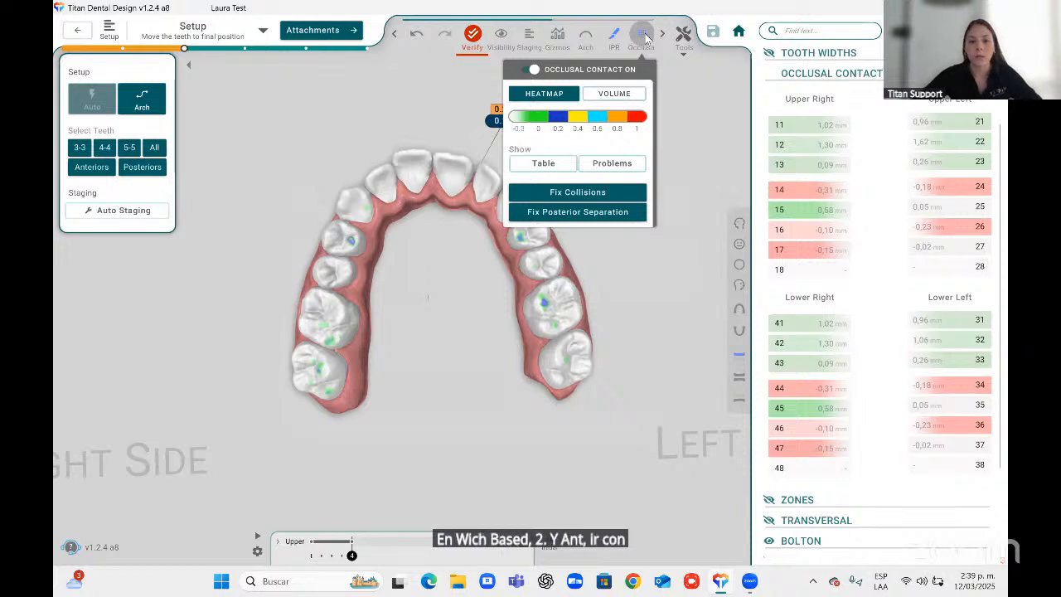
left_click(616, 169)
left_click(738, 310)
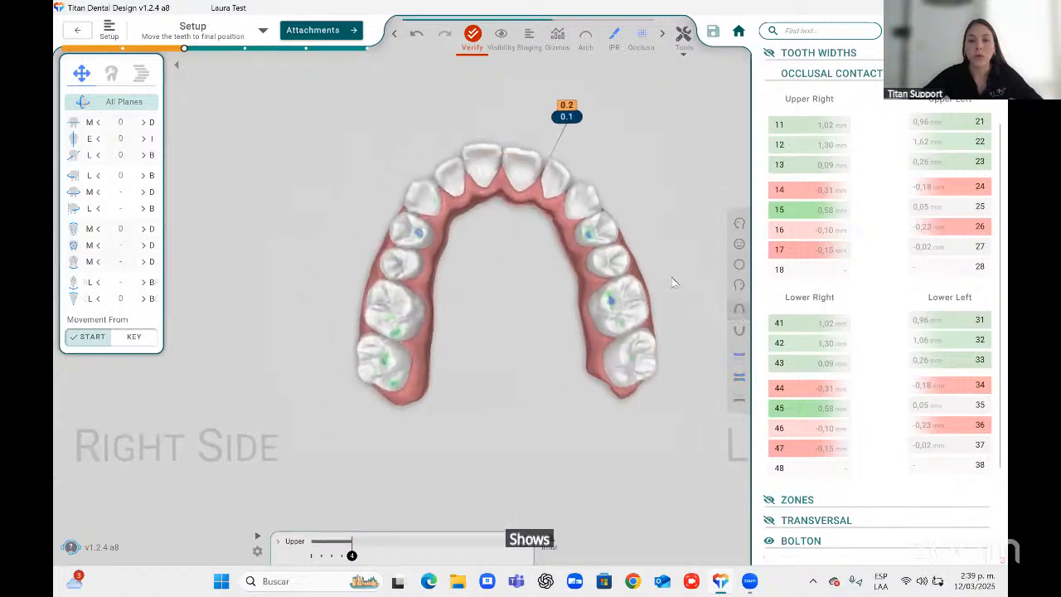
left_click(641, 35)
left_click(616, 169)
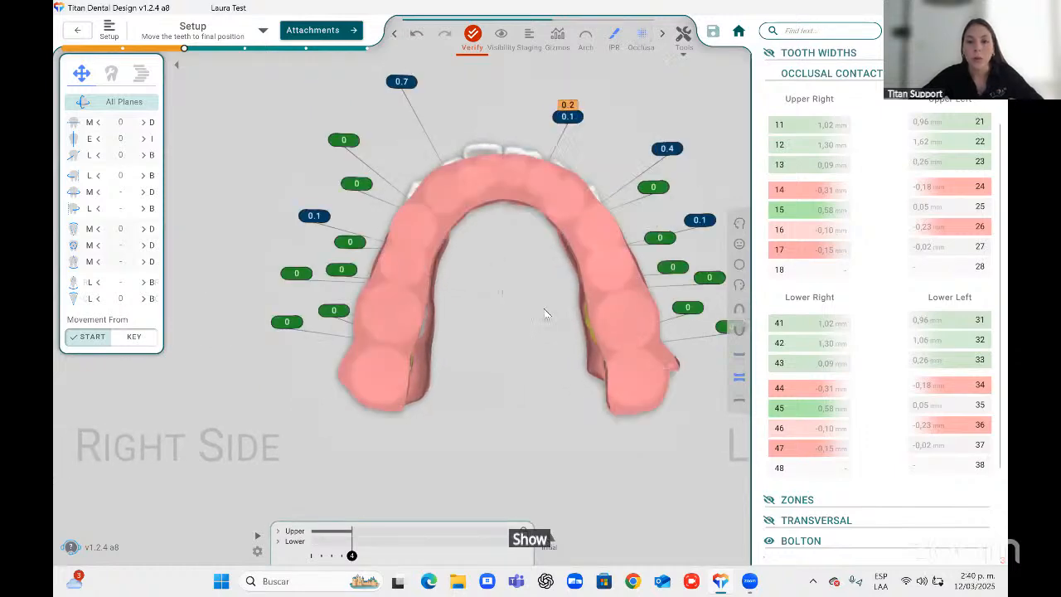
right_click_drag(544, 313, 274, 361)
middle_click_drag(558, 252, 519, 191)
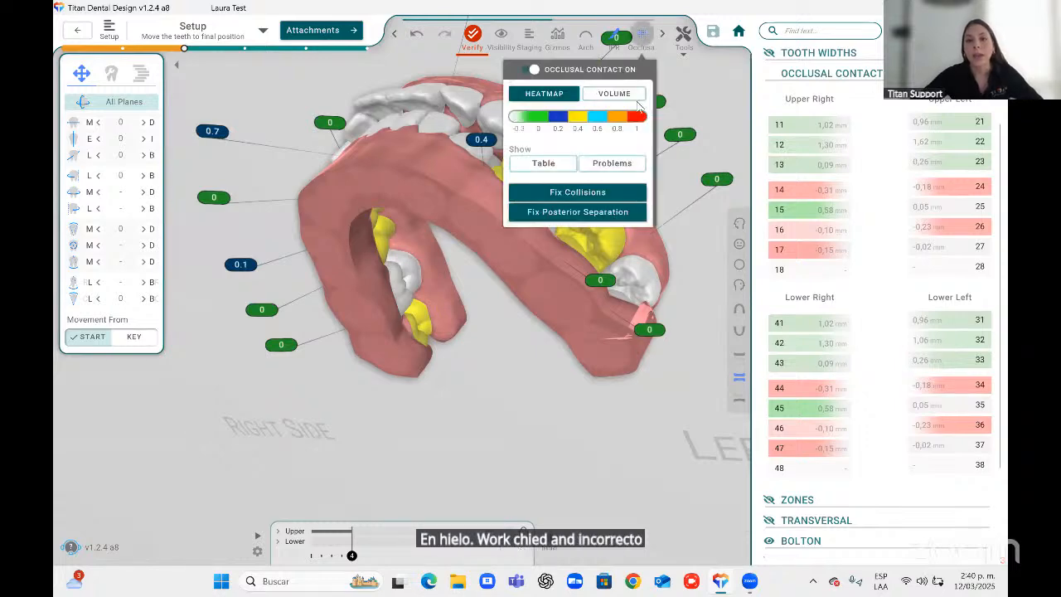
left_click(737, 259)
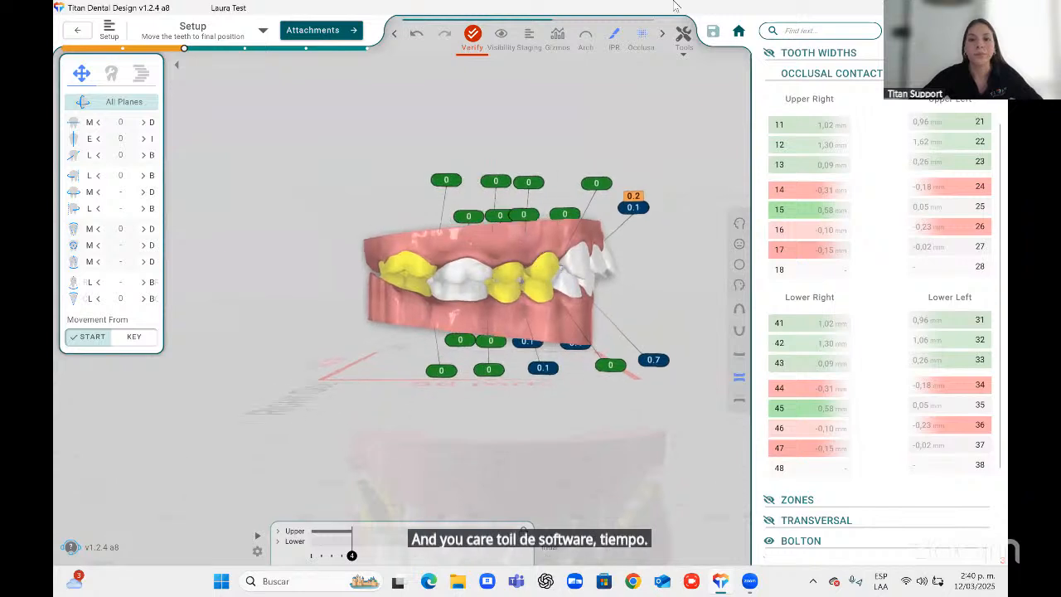
Apply Fix Posterior Separation to the occlusal contacts and close the measurements sidebar.
mouse_move(642, 34)
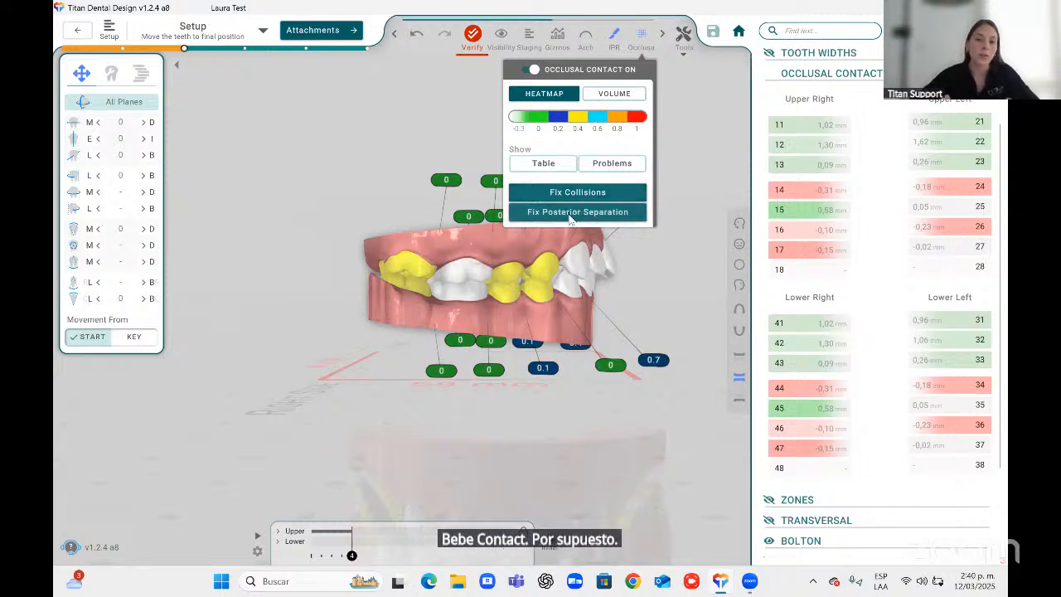
left_click(570, 213)
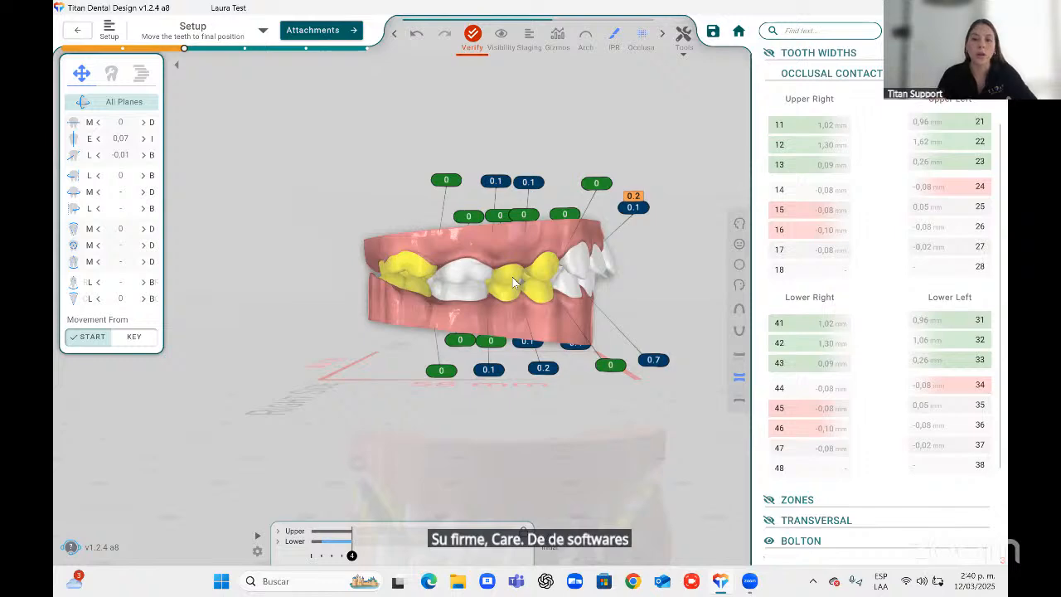
left_click(826, 74)
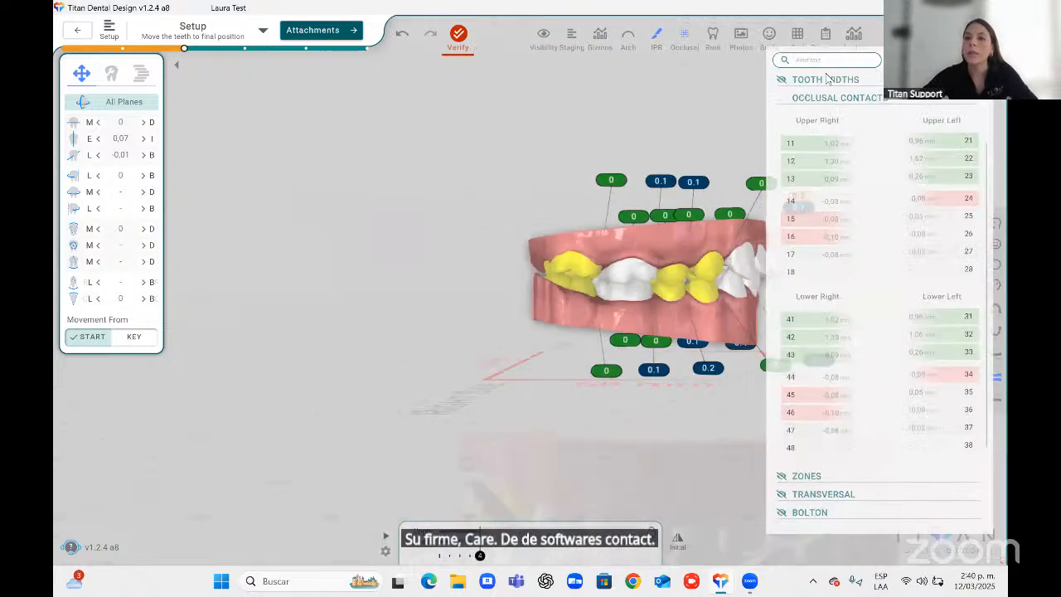
Switch to the front view and inspect the roots with the root awareness display.
mouse_move(681, 33)
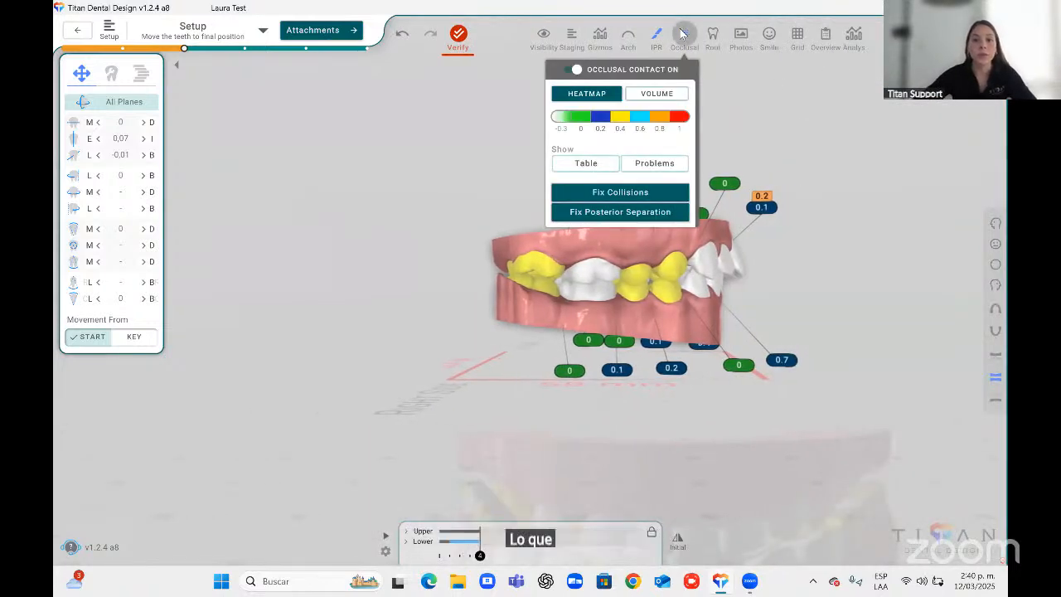
left_click(996, 247)
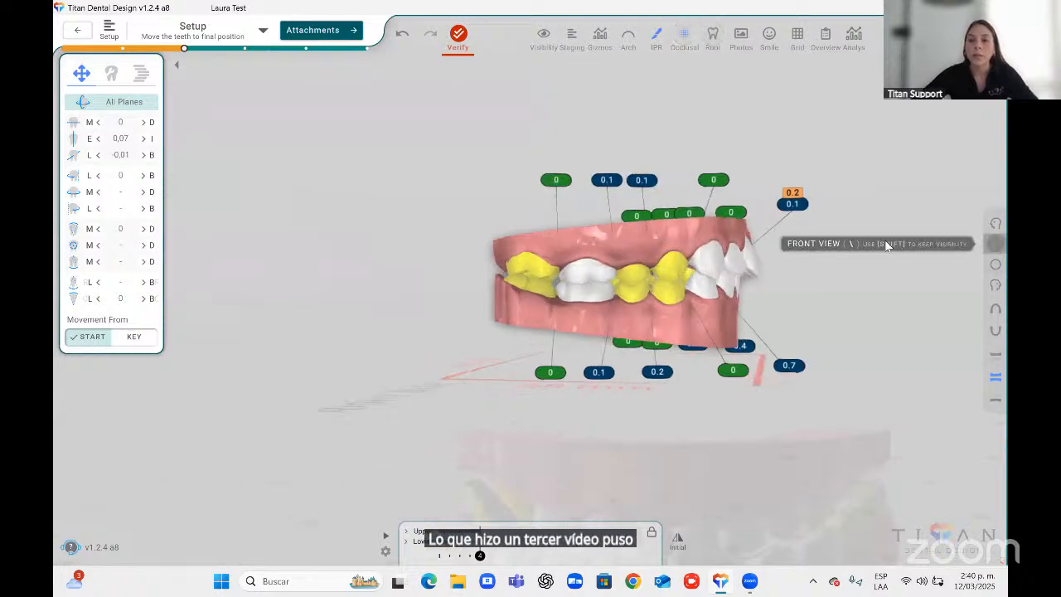
mouse_move(713, 35)
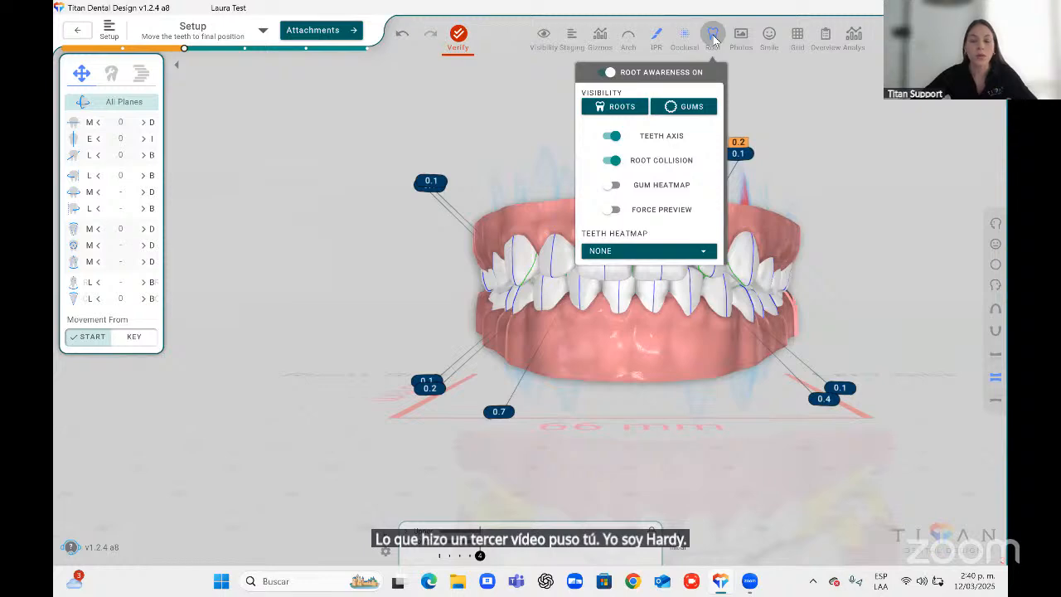
left_click(713, 34)
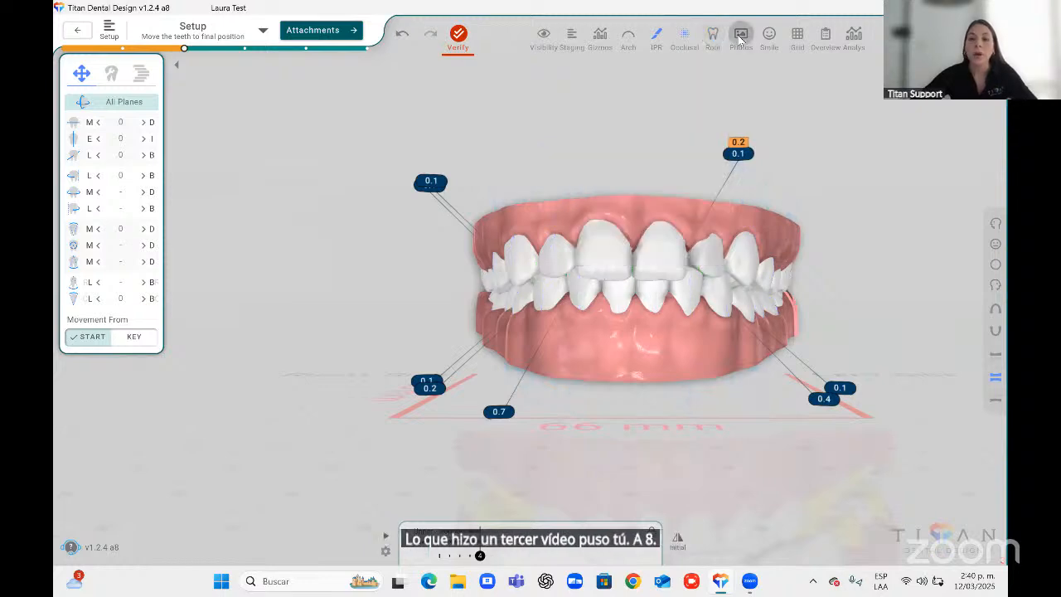
Open the patient photos beside the model to compare them, then close the photos.
left_click(740, 38)
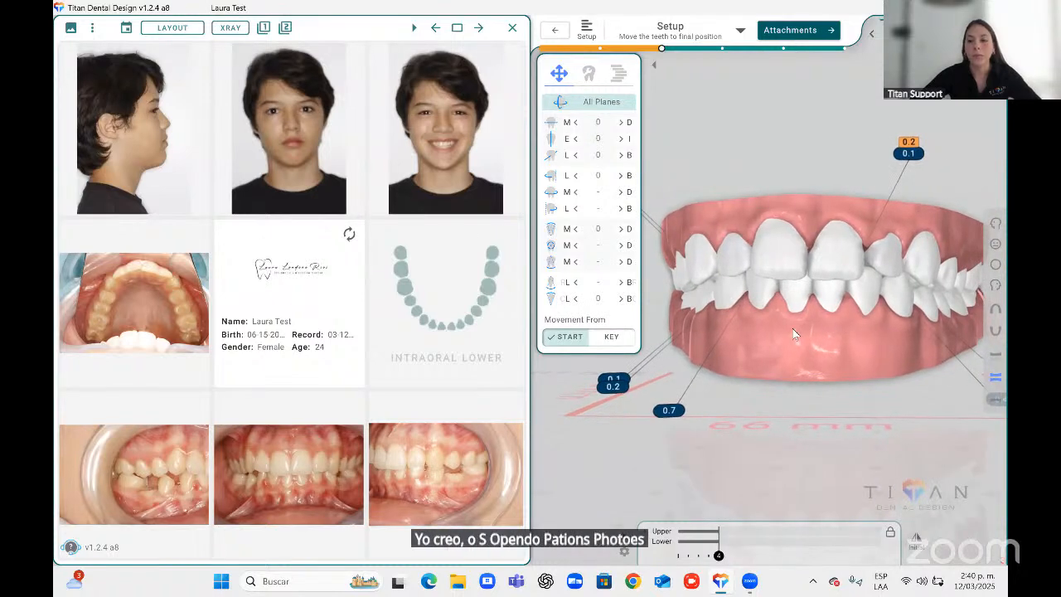
scroll(792, 329, "down", 1)
middle_click_drag(792, 329, 752, 340)
middle_click_drag(759, 280, 792, 278)
scroll(792, 279, "down", 1)
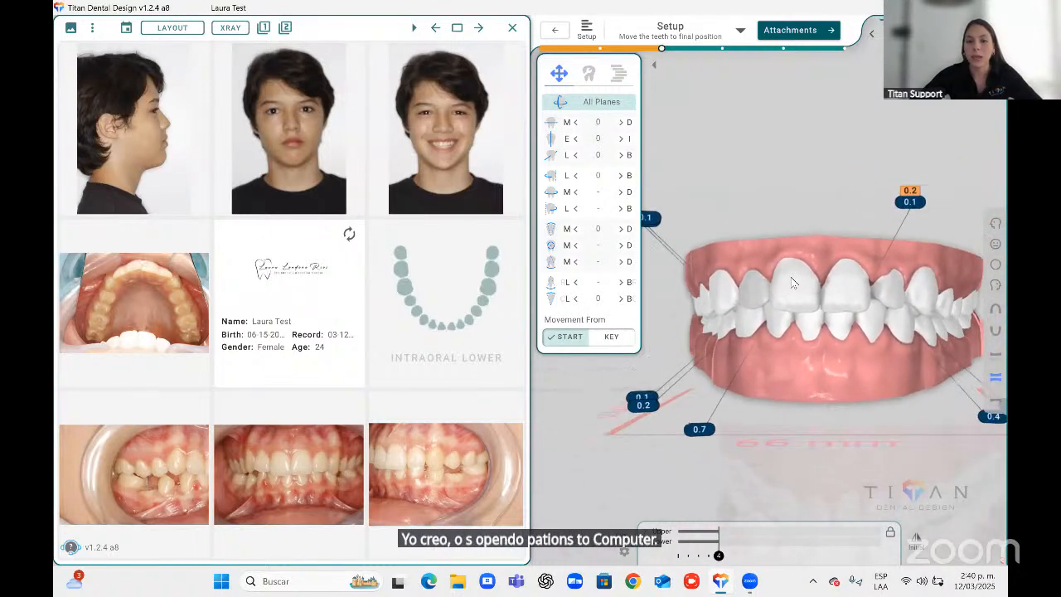
left_click(513, 28)
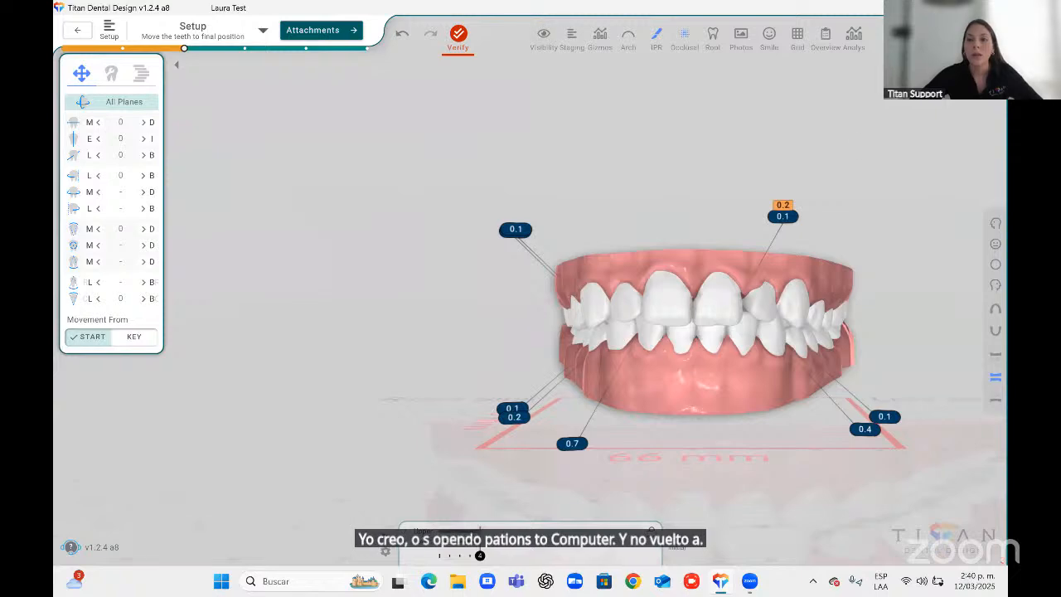
Show only the upper arch and inspect it with the grid overlay turned on.
left_click(995, 354)
left_click(797, 34)
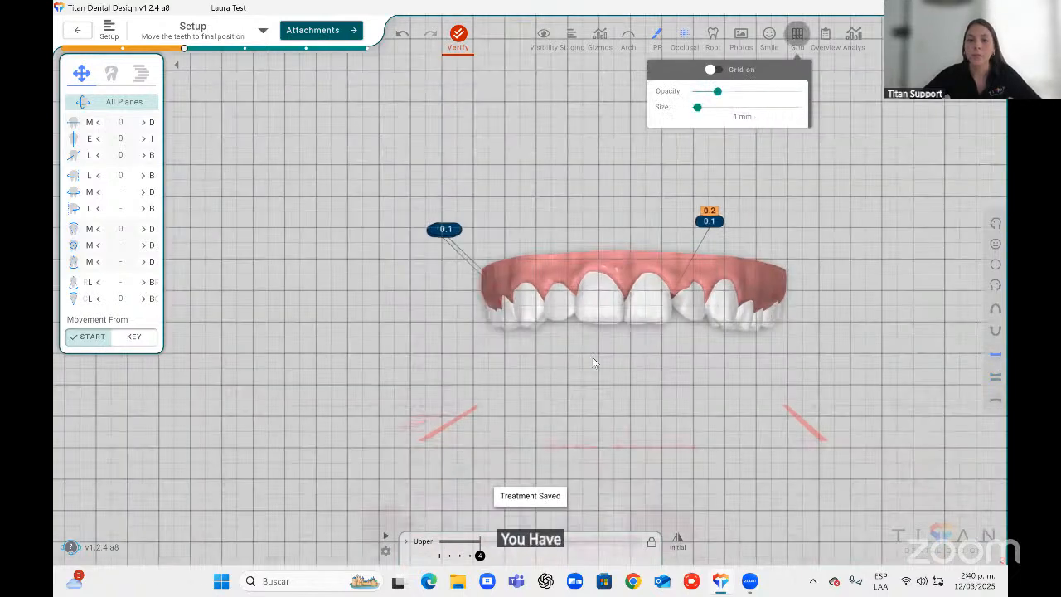
middle_click_drag(592, 330, 595, 325)
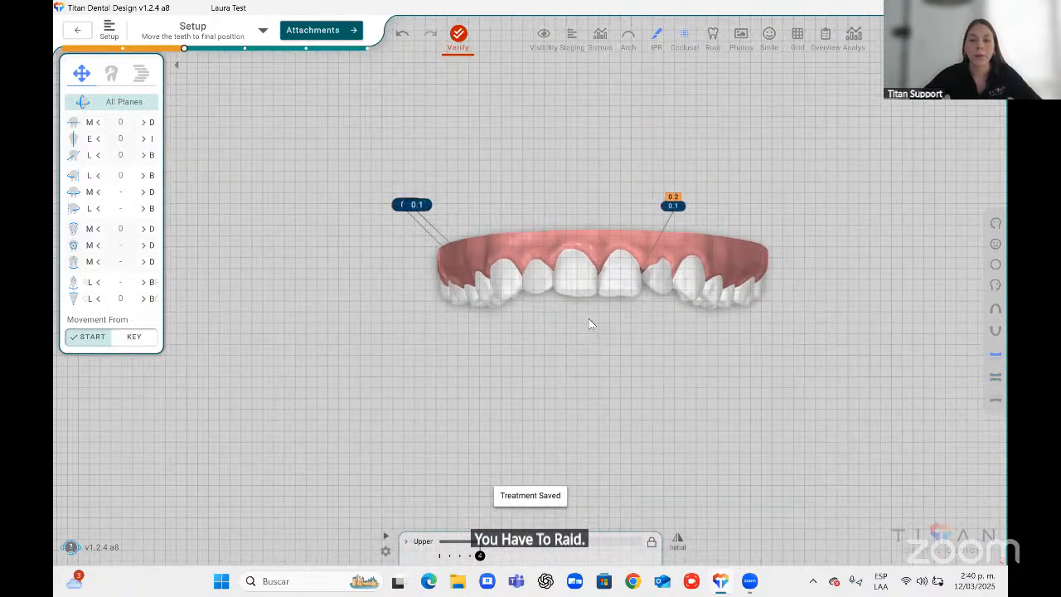
scroll(589, 319, "up", 3)
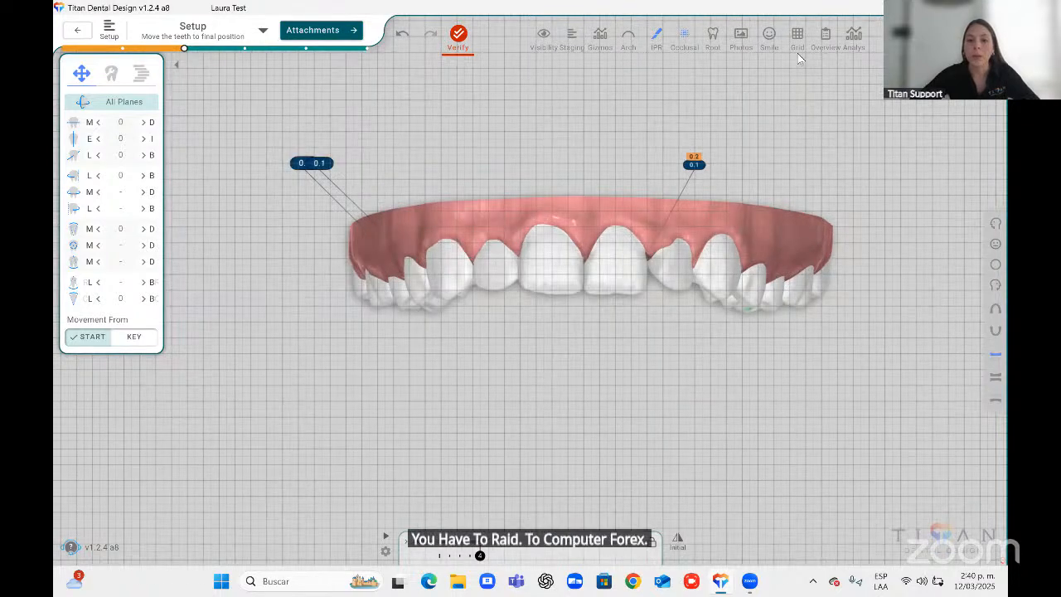
left_click(798, 53)
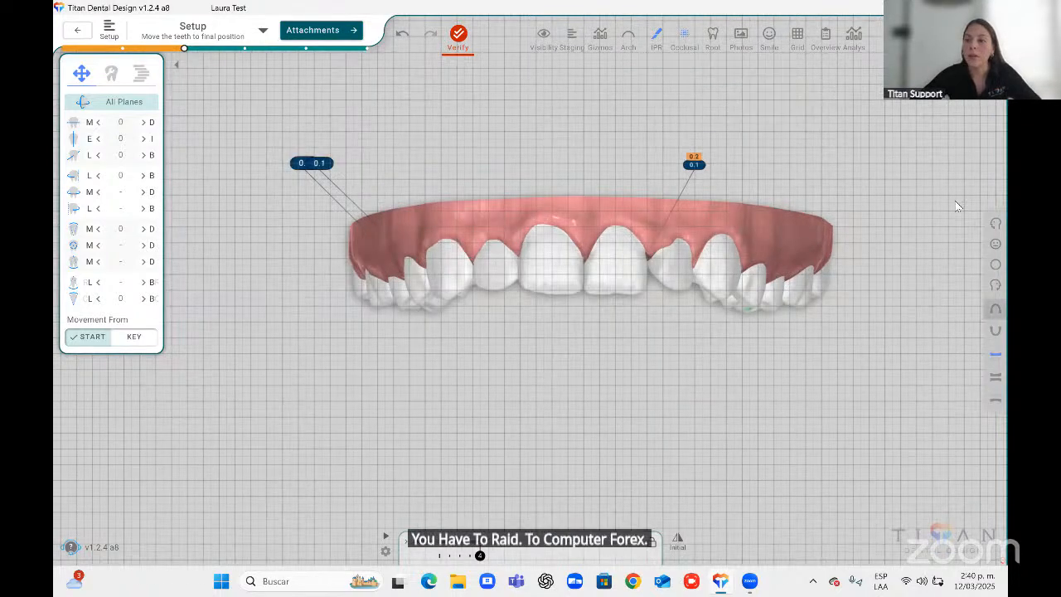
left_click(798, 35)
Review the IPR, Attachments and Notes tabs of the treatment overview, then close it.
left_click(823, 35)
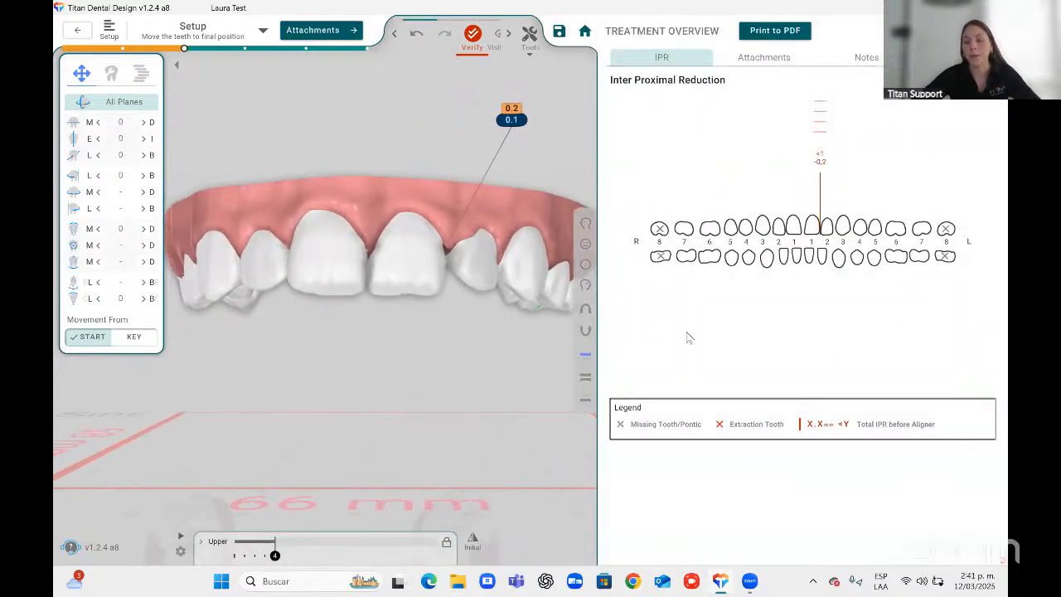
left_click(740, 60)
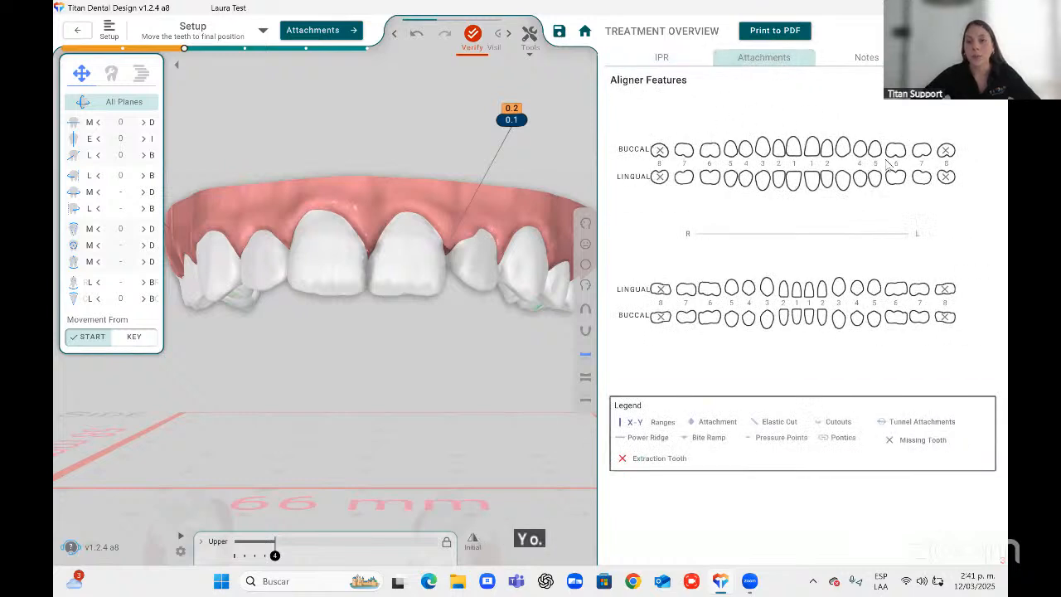
left_click(866, 63)
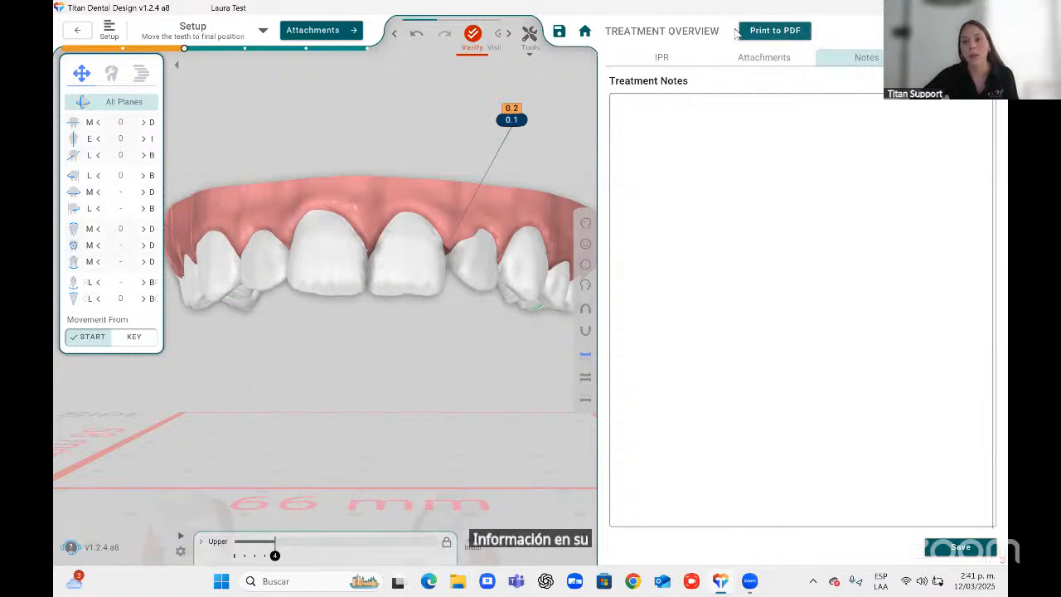
left_click(987, 31)
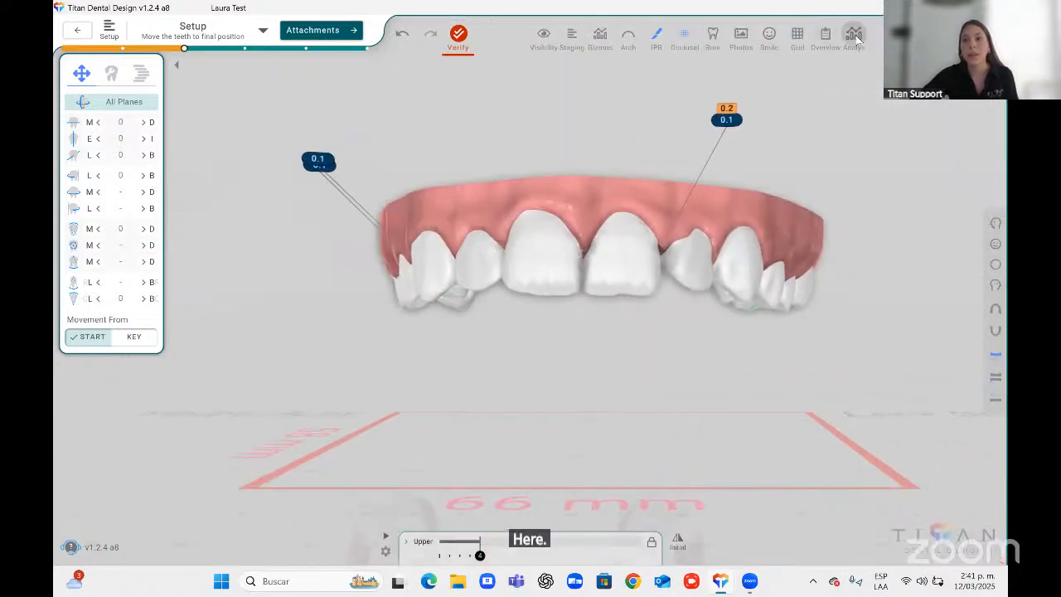
Open the analysis measurements list, close it, and return to the front view of both arches.
left_click(856, 35)
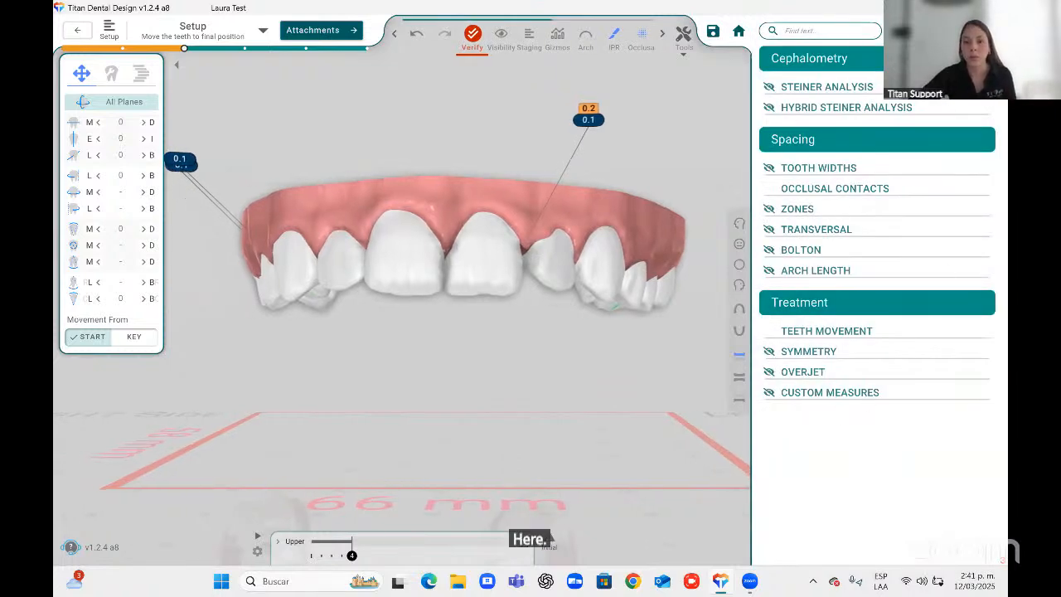
left_click(983, 30)
left_click(995, 245)
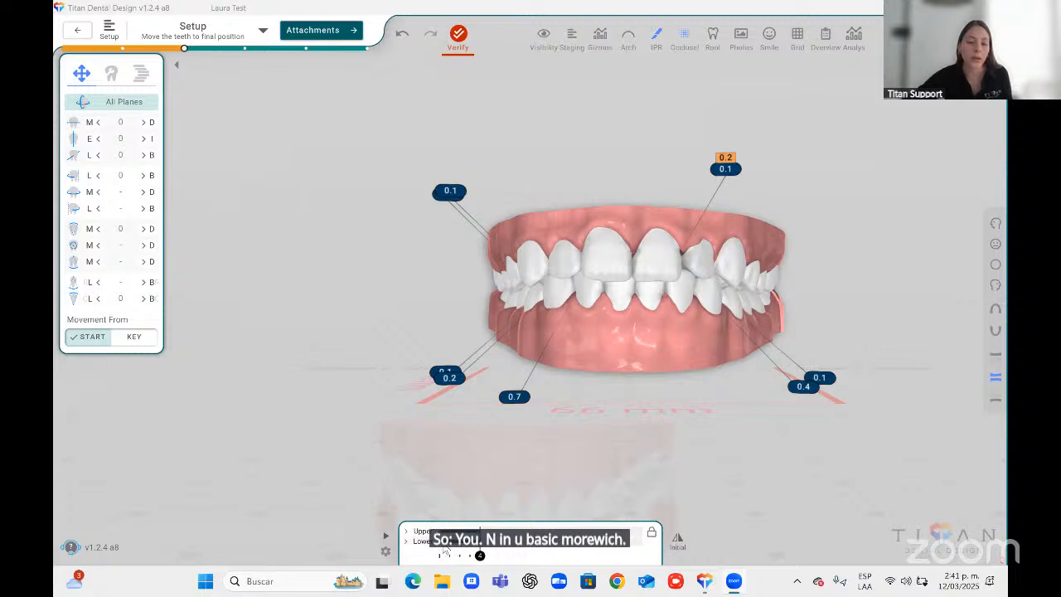
Step through the treatment stages on the staging timeline to compare the interproximal values.
left_click(439, 555)
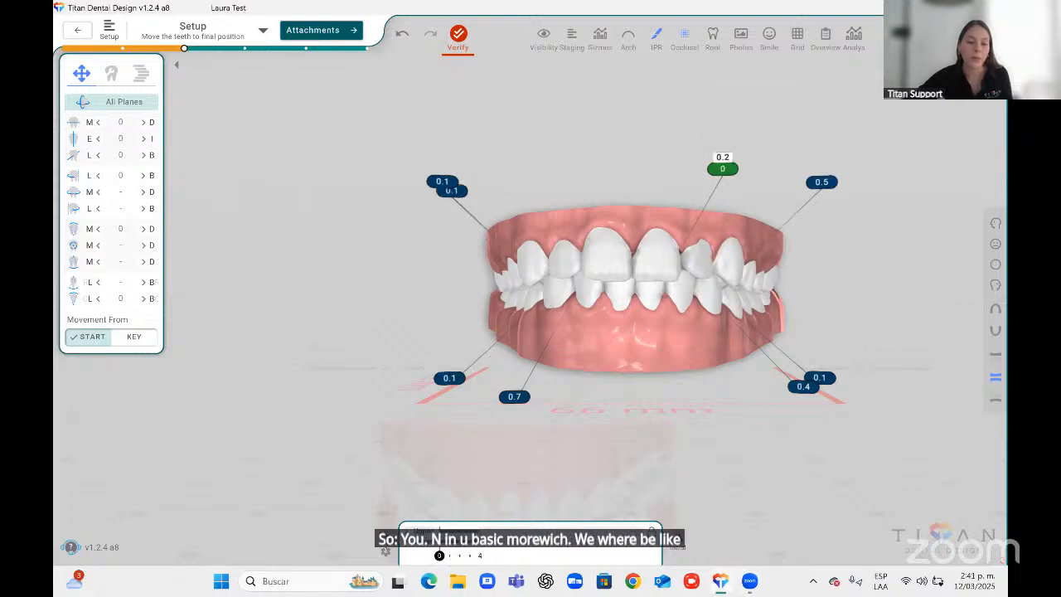
key("Right")
key("Right")
key("Right")
key("Right")
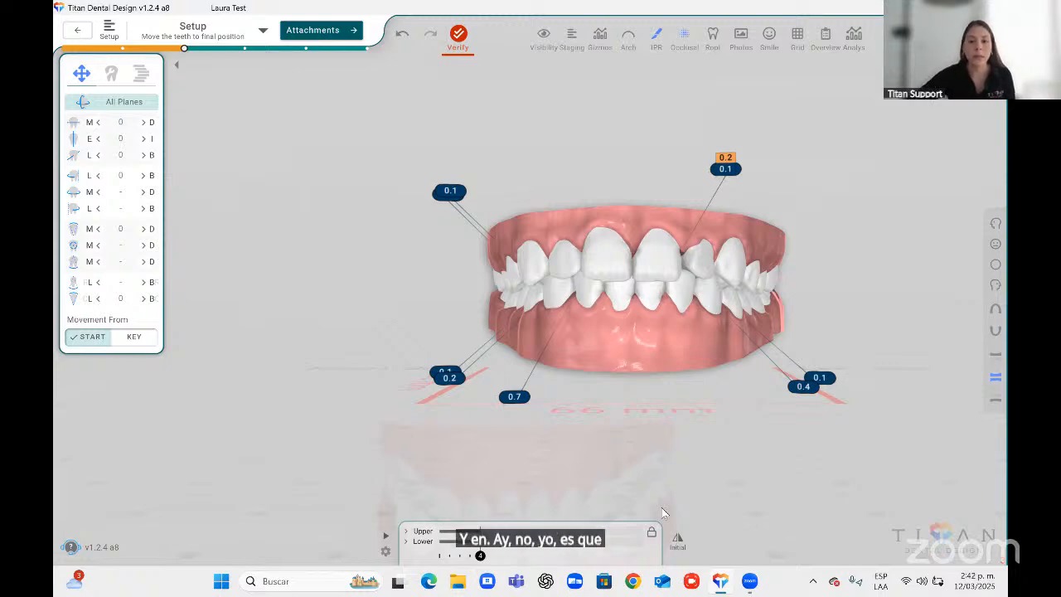
Expand the upper arch staging chart, switch to the upper occlusal view and inspect individual upper teeth.
left_click(415, 531)
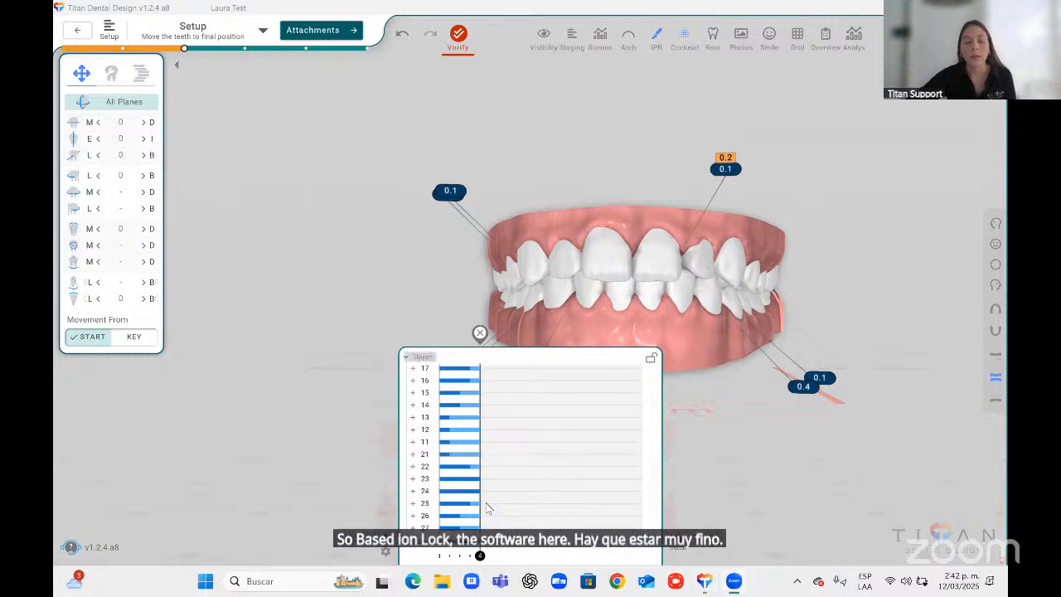
left_click(995, 308)
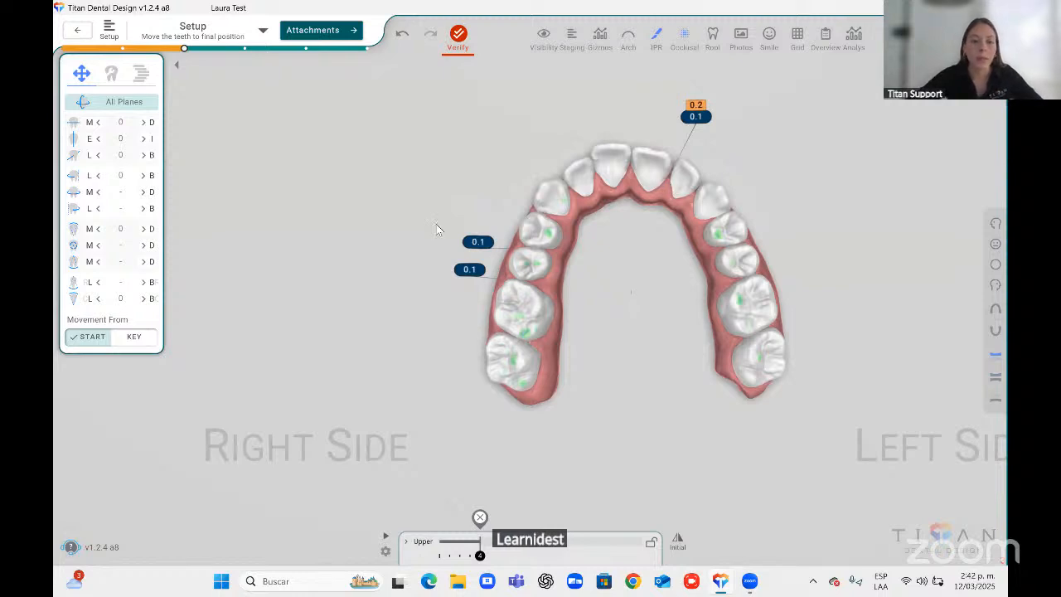
middle_click_drag(593, 304, 560, 324)
left_click(495, 286)
left_click(567, 298)
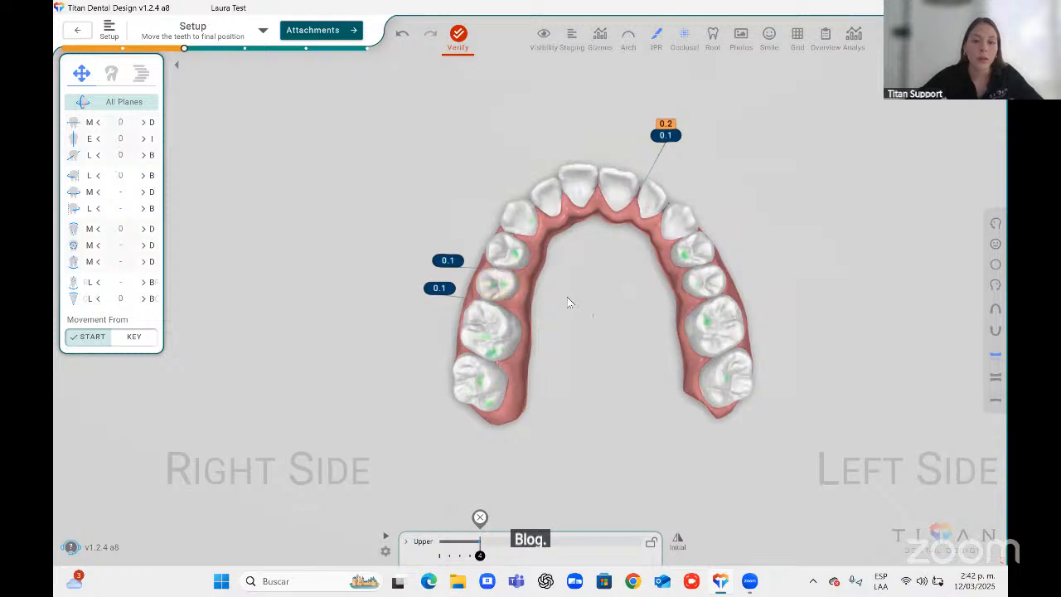
left_click(496, 286)
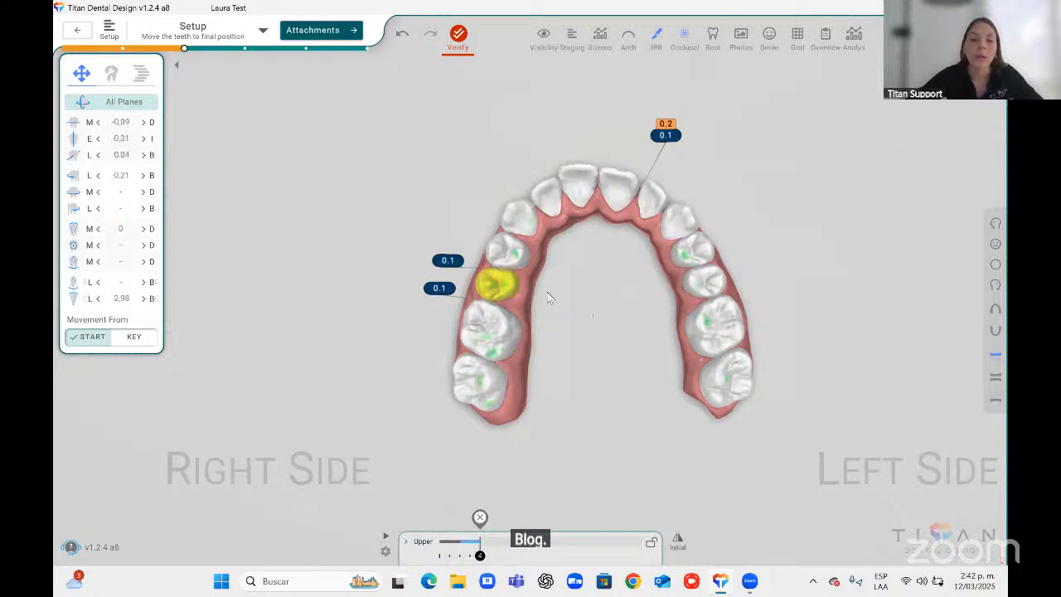
left_click(547, 292)
left_click(508, 251)
left_click(570, 255)
left_click(519, 220)
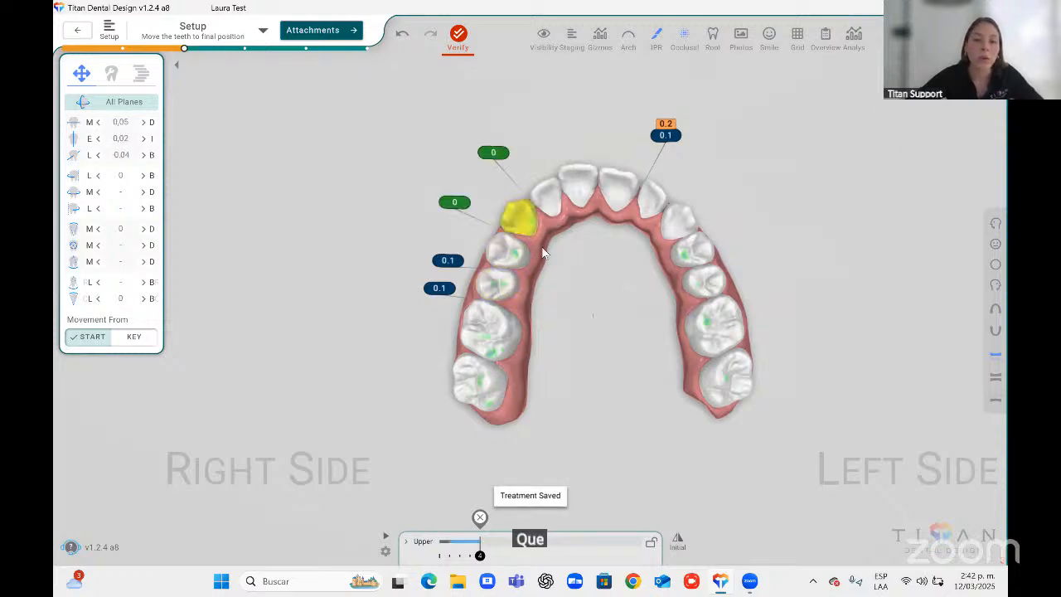
left_click(544, 252)
left_click(518, 221)
left_click(610, 277)
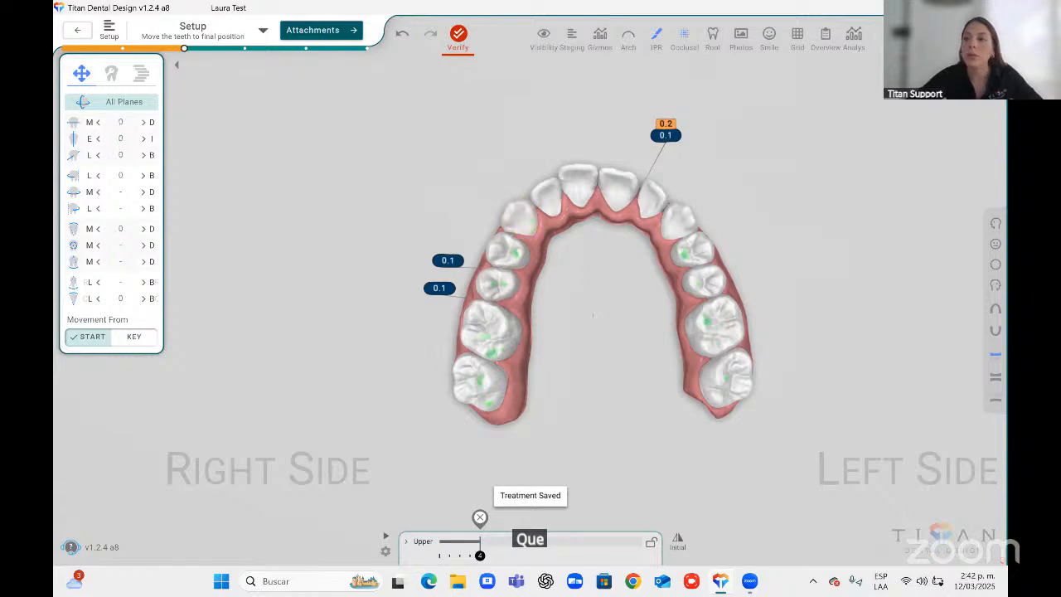
Return to the patient list, open the test patient and reopen its treatment setup.
left_click(76, 31)
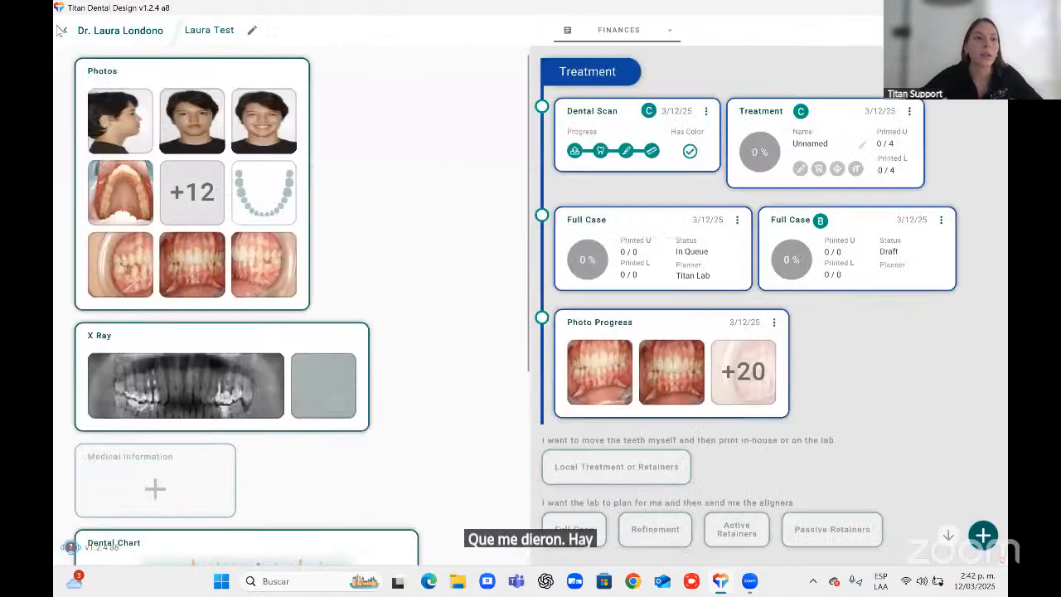
left_click(61, 30)
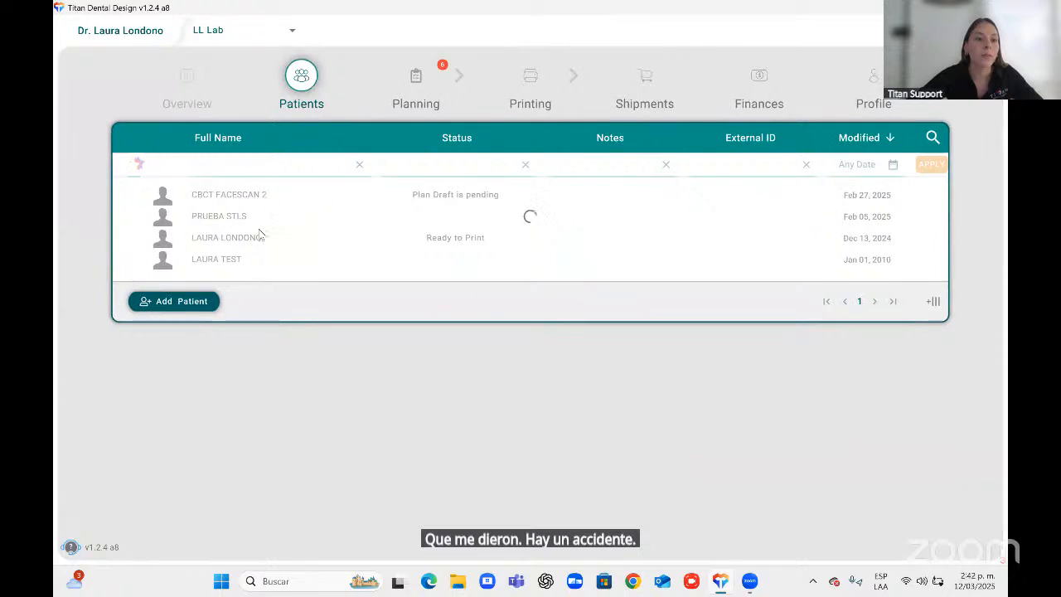
left_click(249, 199)
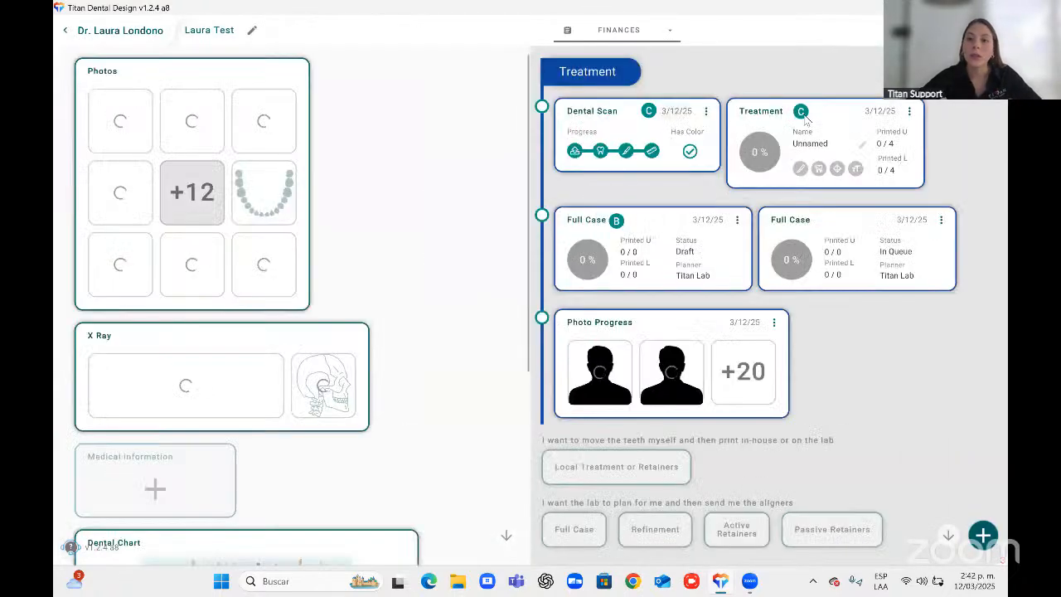
left_click(804, 120)
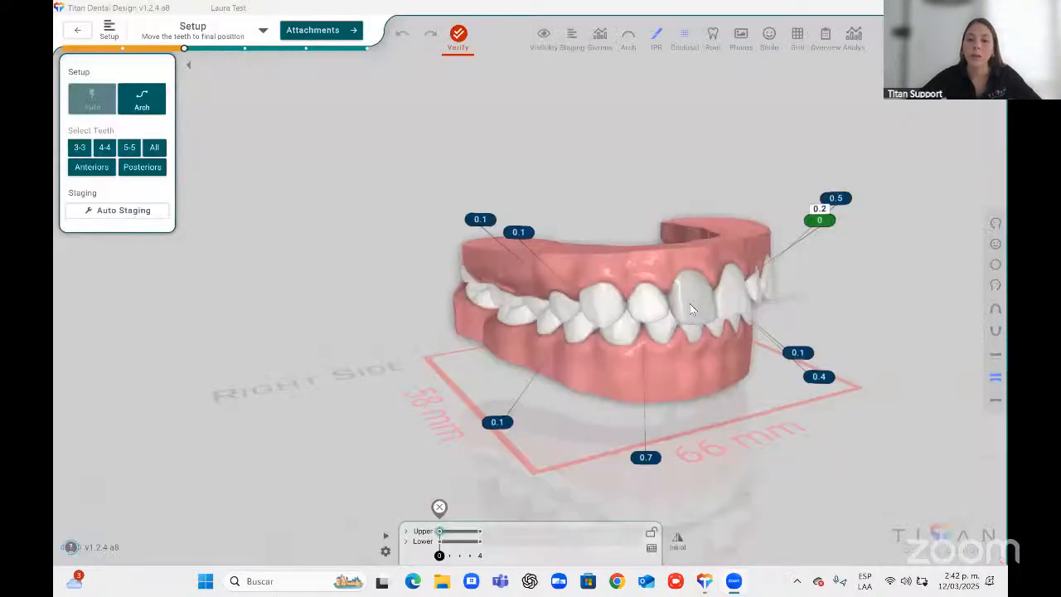
Switch to the upper occlusal view at the first stage and move the upper right central incisor mesiodistally.
left_click(689, 303)
left_click(993, 311)
left_click(992, 310)
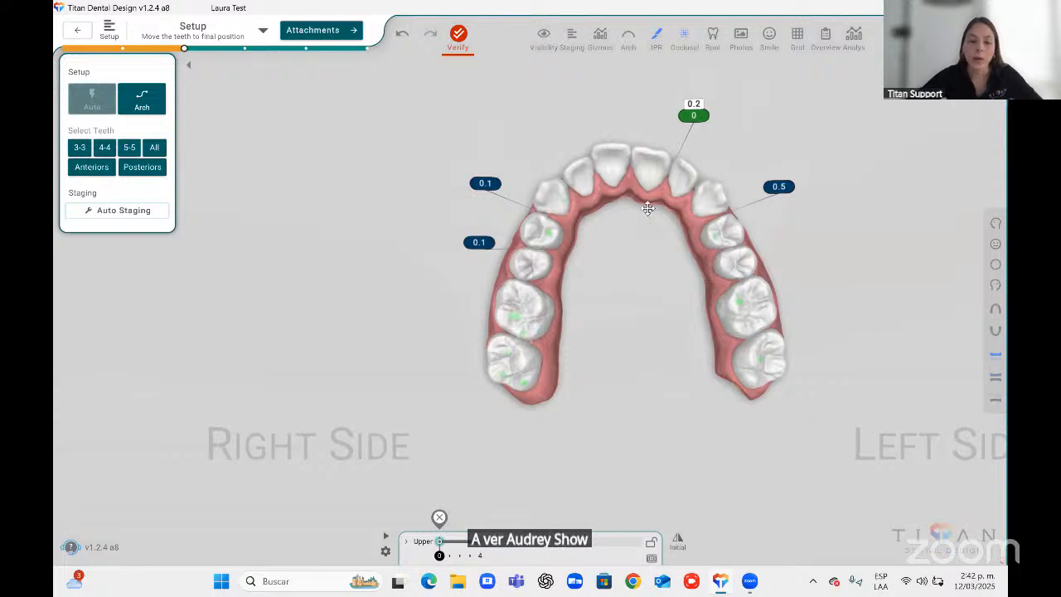
left_click(479, 542)
middle_click_drag(575, 250, 564, 241)
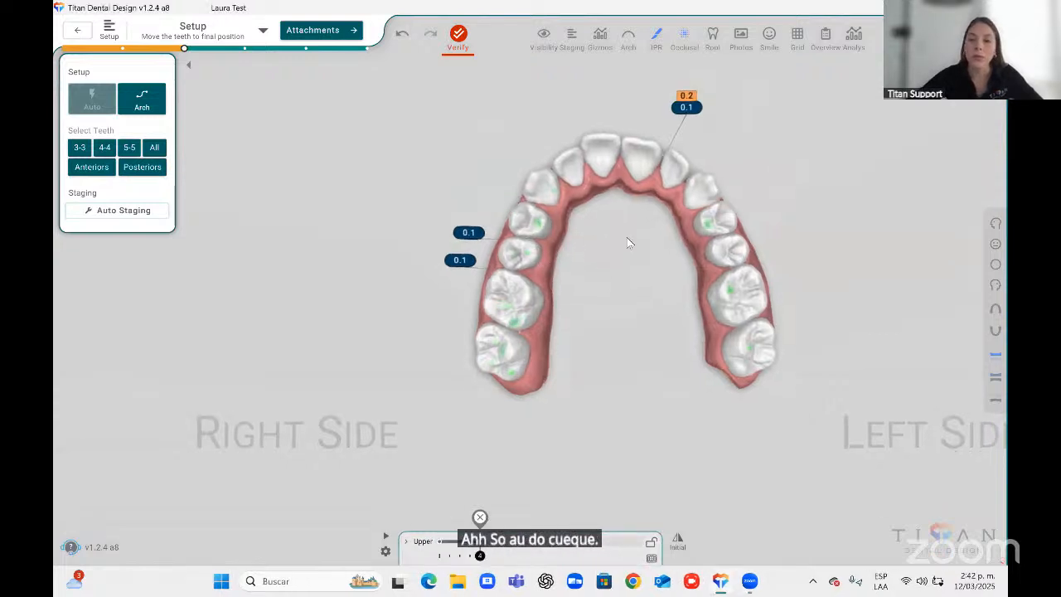
middle_click_drag(575, 283, 568, 248)
middle_click_drag(584, 166, 640, 230)
left_click(608, 153)
scroll(640, 235, "up", 1)
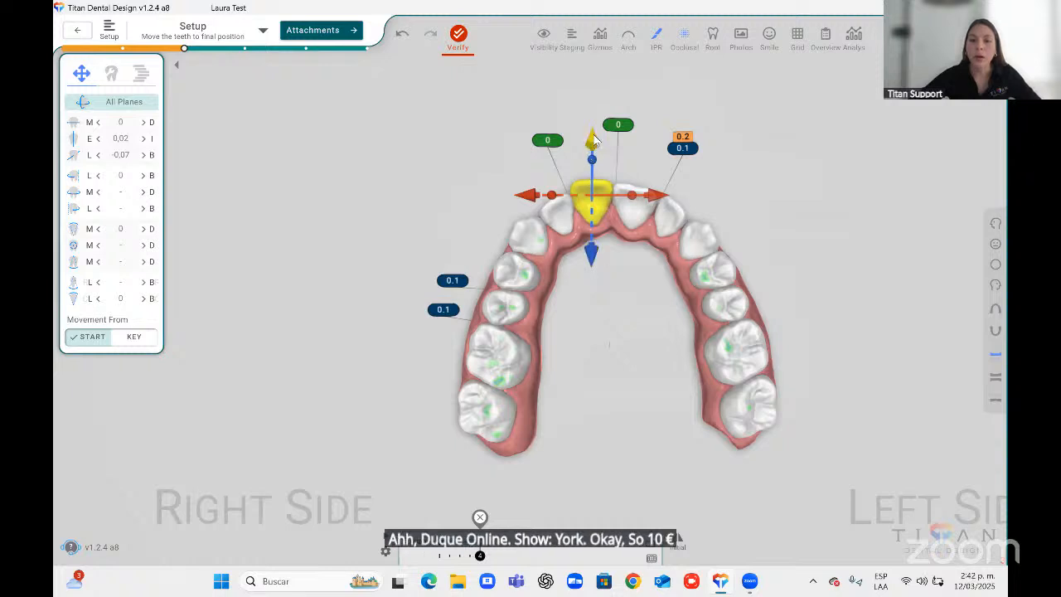
left_click_drag(591, 149, 591, 145)
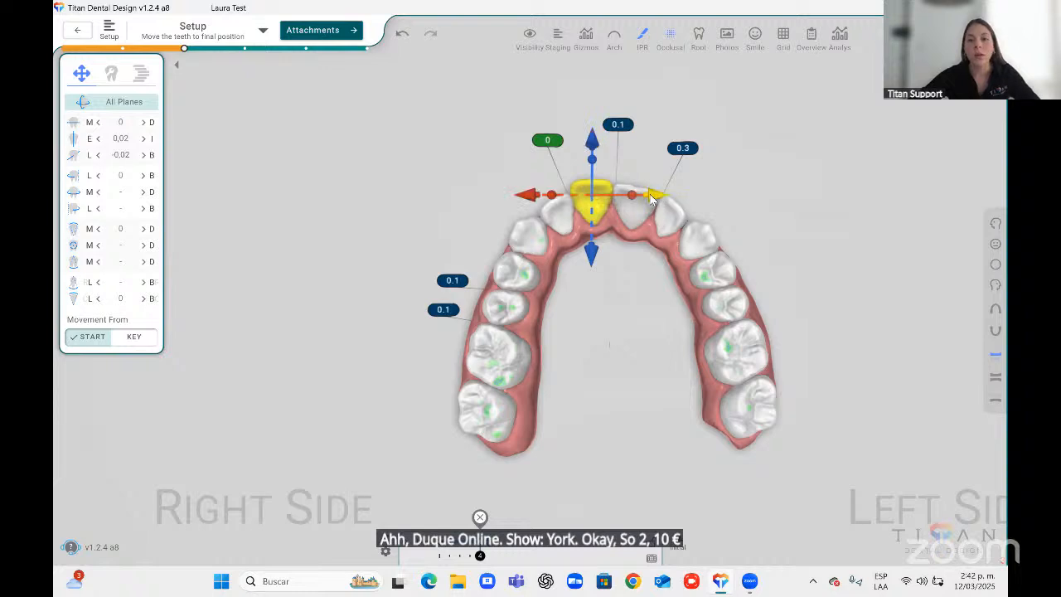
left_click_drag(662, 198, 611, 211)
In the front view, shift the upper right central incisor and tip it mesiodistally.
left_click(995, 244)
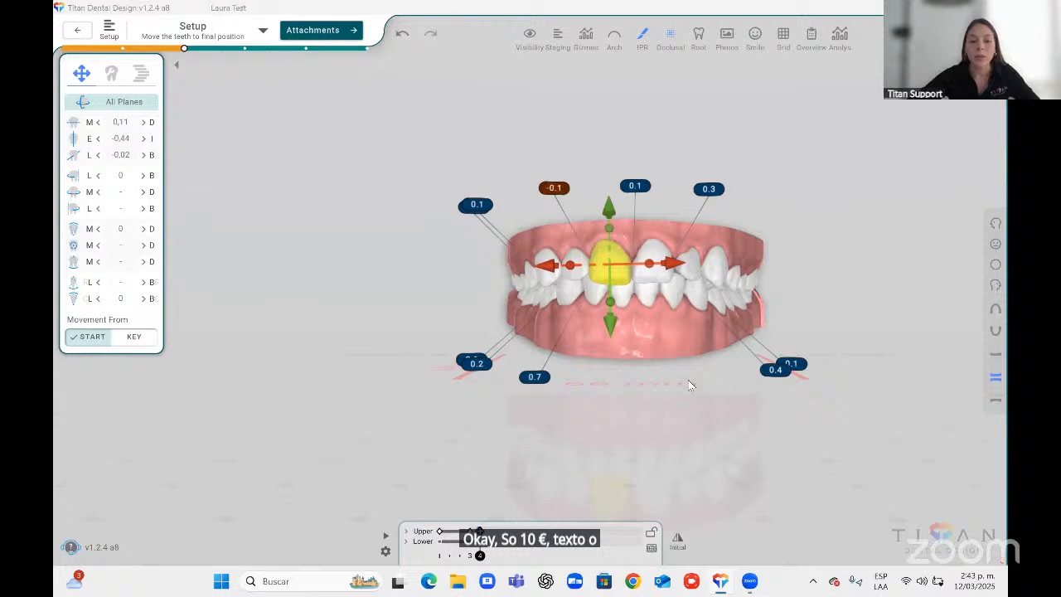
left_click_drag(606, 212, 610, 220)
left_click(673, 261)
left_click(673, 261)
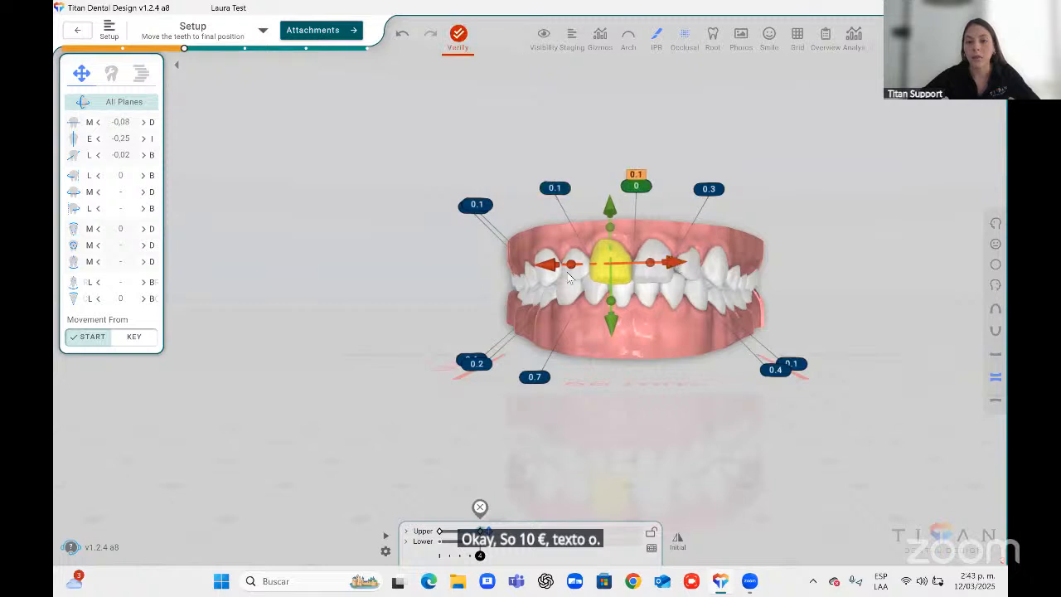
left_click(549, 265)
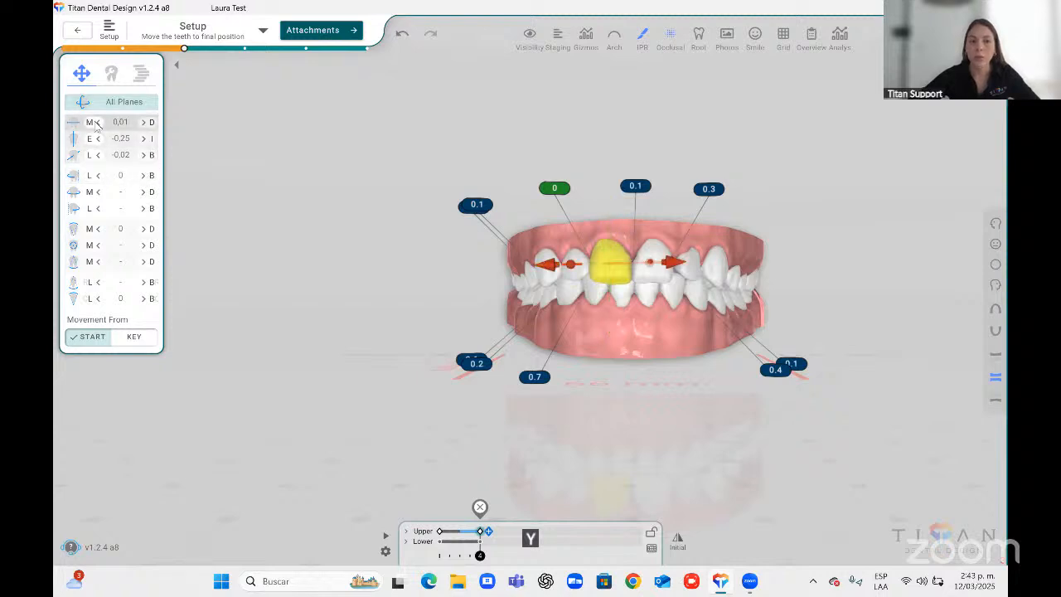
mouse_move(607, 227)
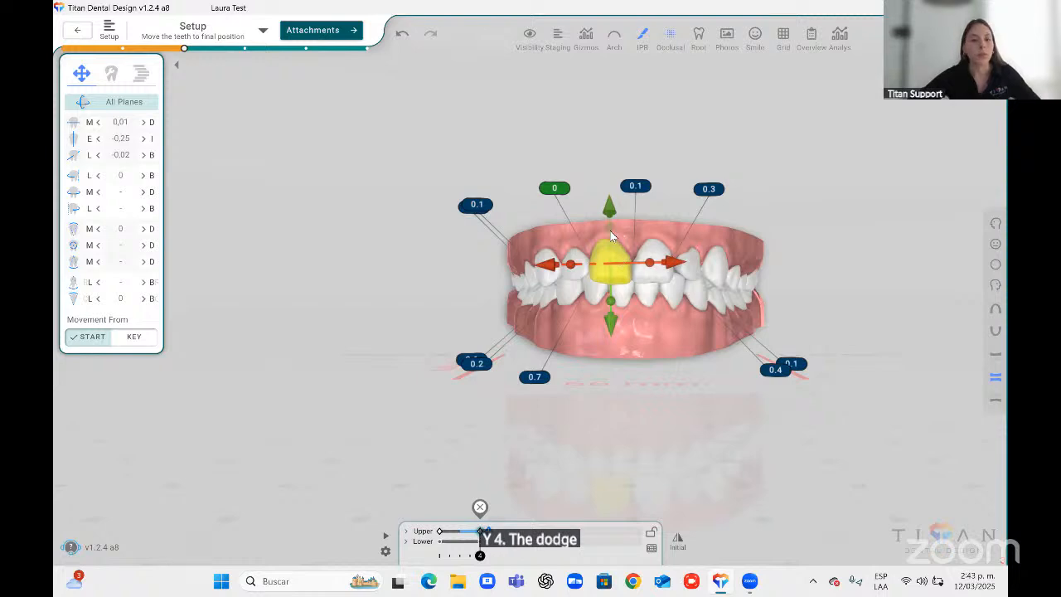
left_click_drag(609, 225, 588, 225)
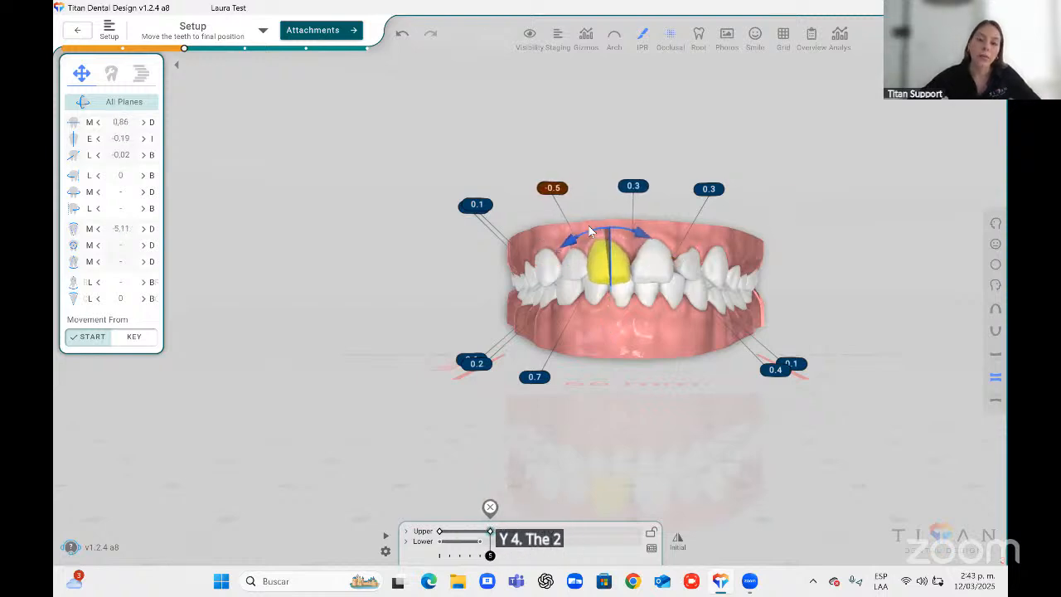
Return to the upper occlusal view and rotate the upper right central incisor.
left_click(995, 309)
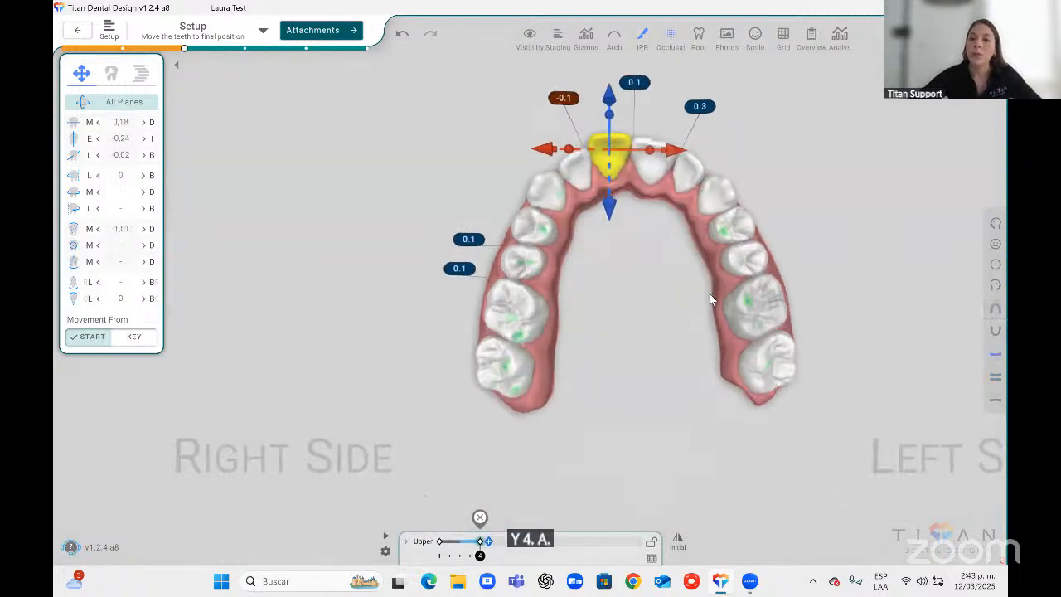
left_click(601, 159)
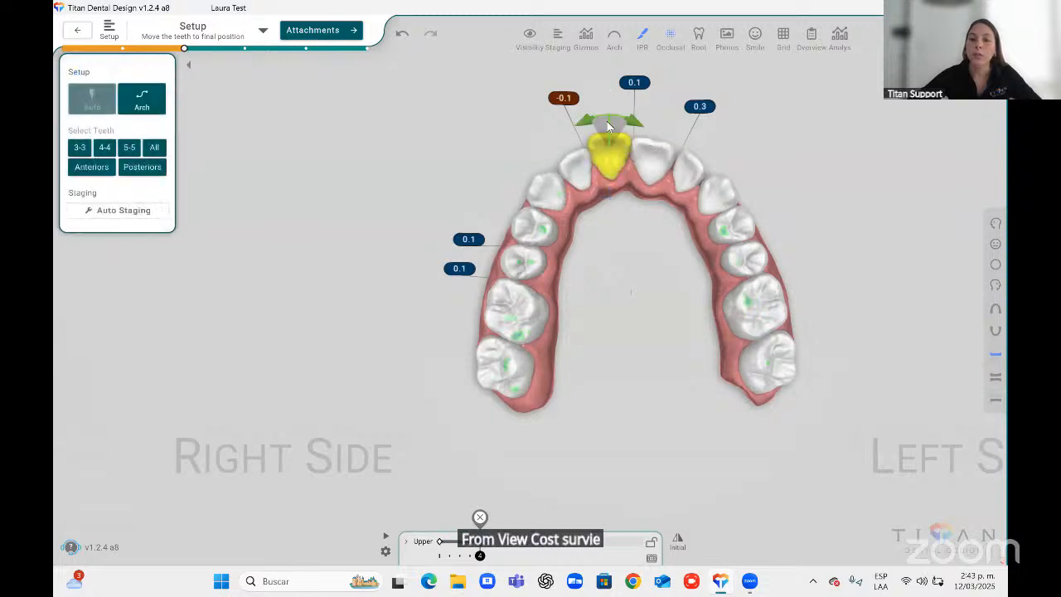
left_click_drag(610, 117, 636, 149)
middle_click_drag(633, 255, 605, 247)
left_click(638, 267)
scroll(570, 265, "up", 2)
left_click(567, 179)
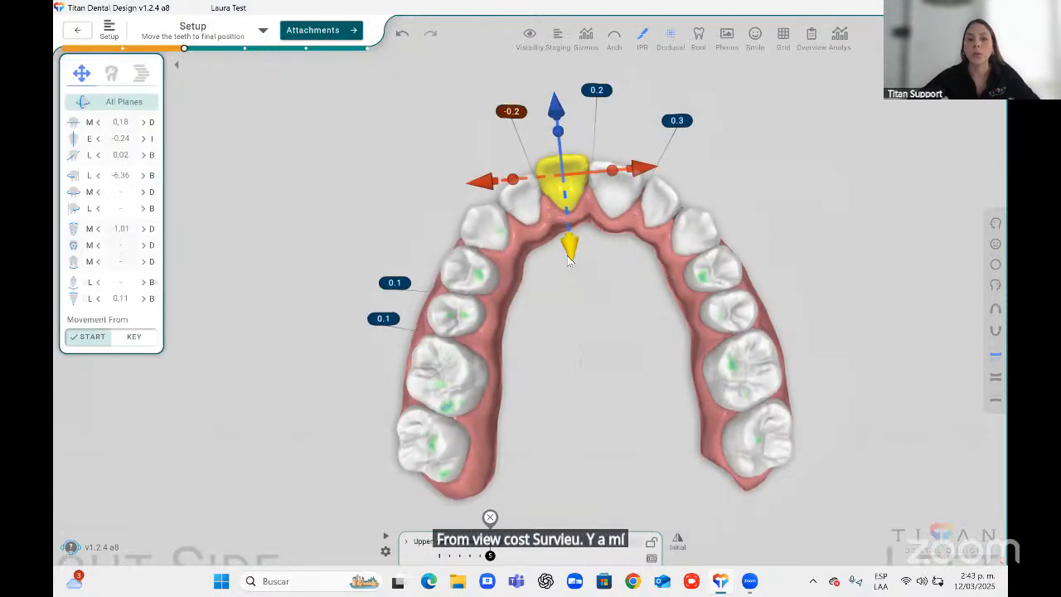
left_click_drag(570, 255, 573, 256)
Rotate the upper right canine in the occlusal view.
scroll(656, 301, "down", 3)
right_click_drag(623, 308, 553, 319)
middle_click_drag(695, 269, 562, 315)
scroll(560, 311, "up", 2)
left_click(523, 247)
left_click_drag(494, 267, 540, 202)
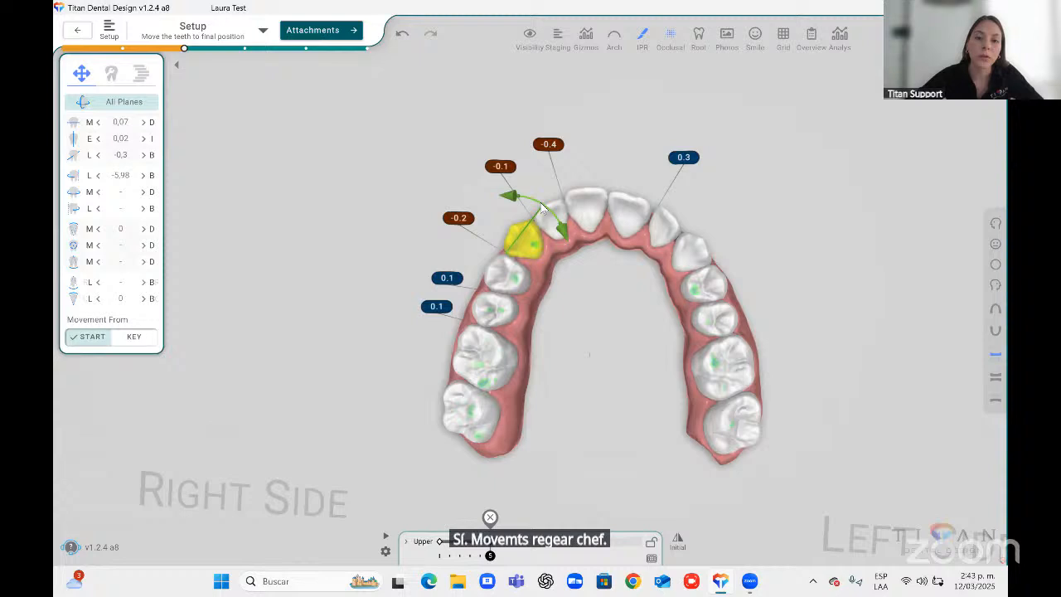
left_click(613, 310)
Rotate the upper left lateral incisor in the occlusal view.
left_click(689, 216)
left_click_drag(701, 201, 691, 191)
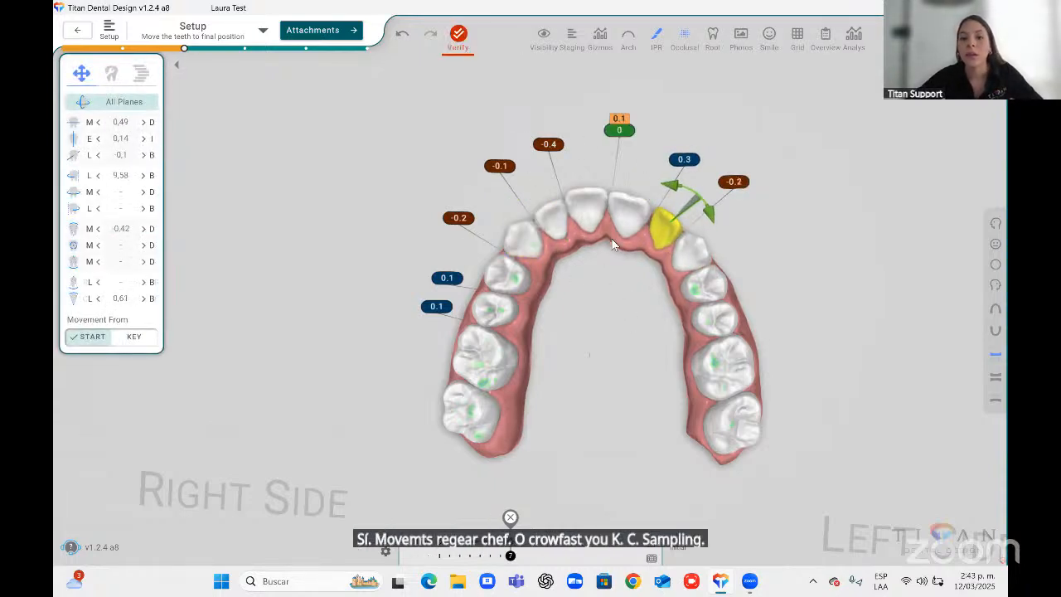
left_click(623, 217)
left_click(666, 266)
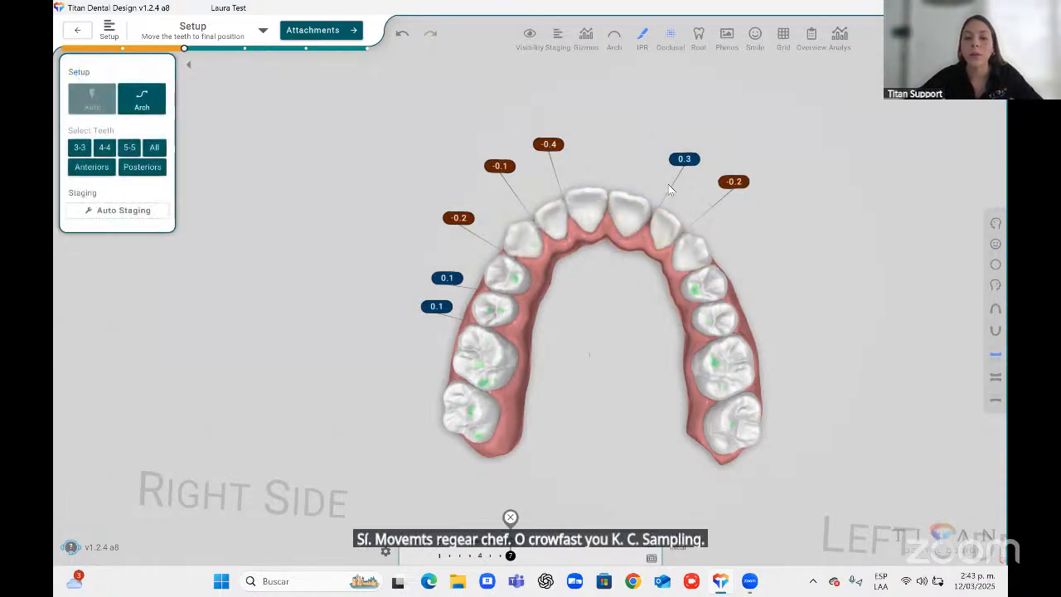
Rotate the upper right second premolar to correct its rotation.
left_click(692, 255)
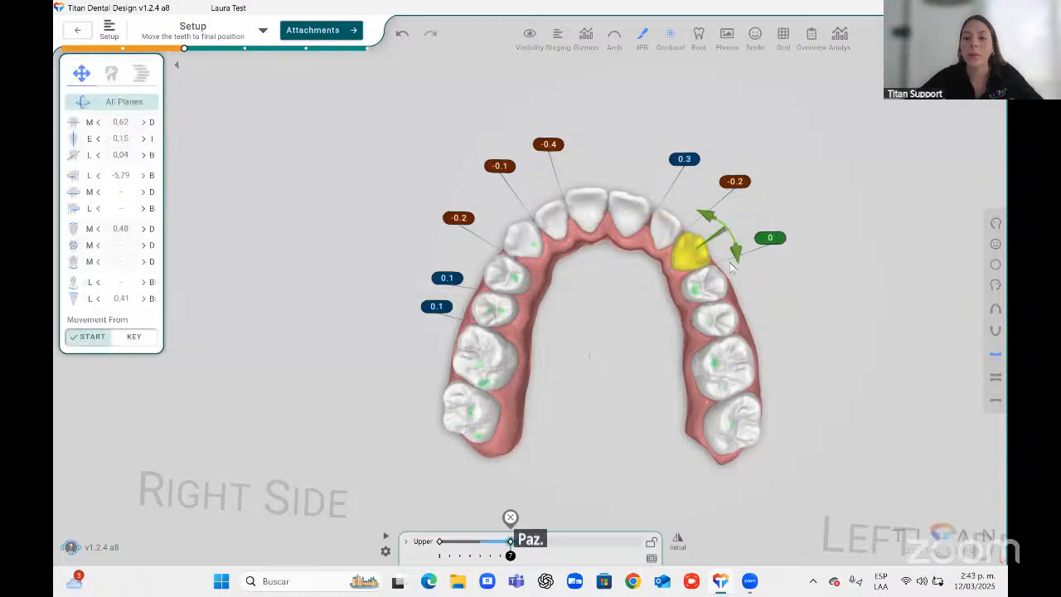
left_click(494, 309)
left_click_drag(464, 307, 557, 266)
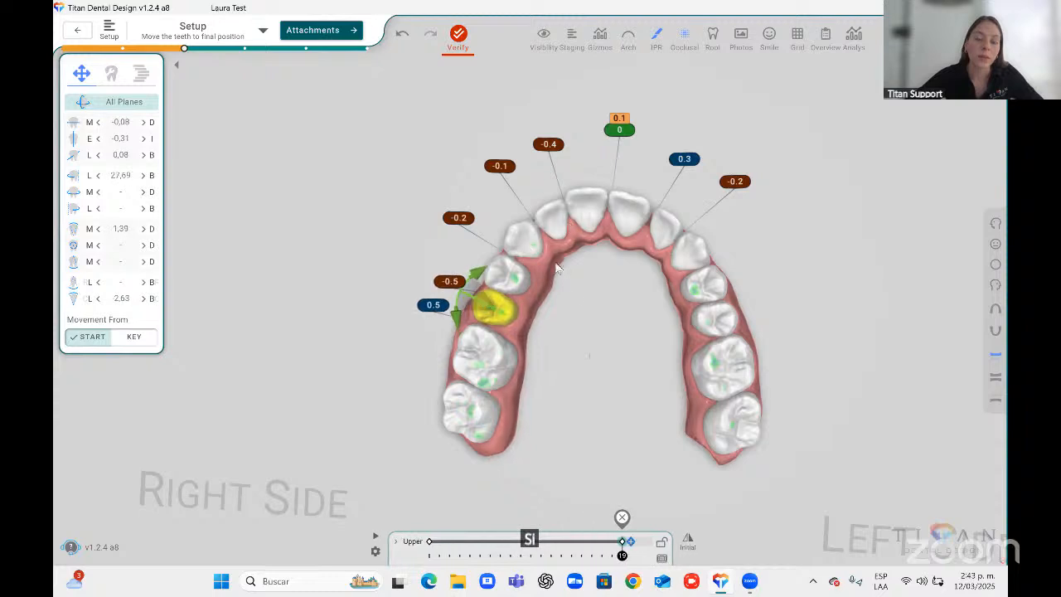
left_click(509, 298)
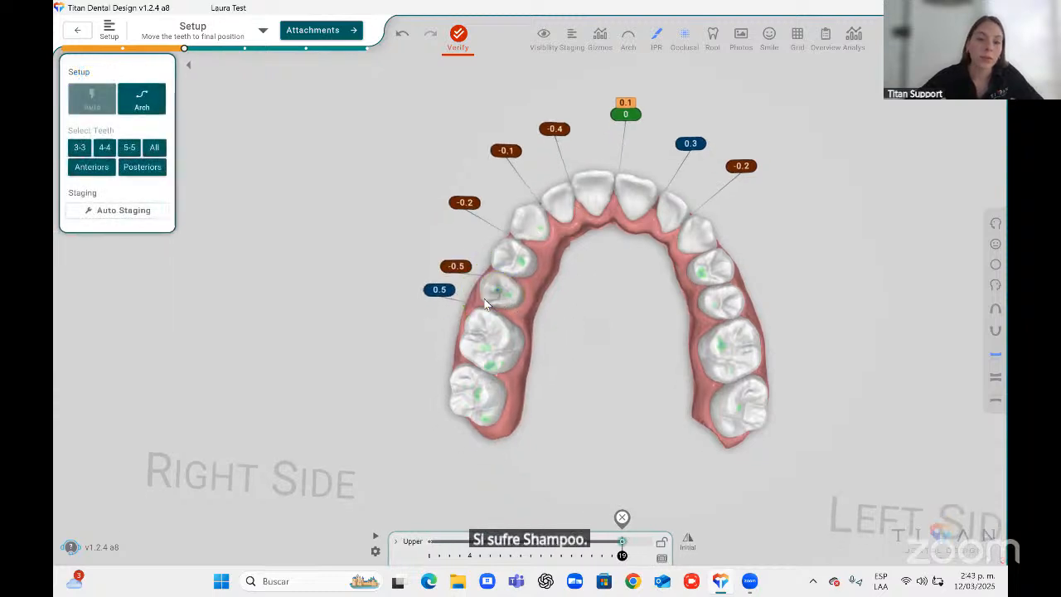
Orbit around the corrected premolar and inspect the interproximal contact values along the upper arch.
left_click(506, 297)
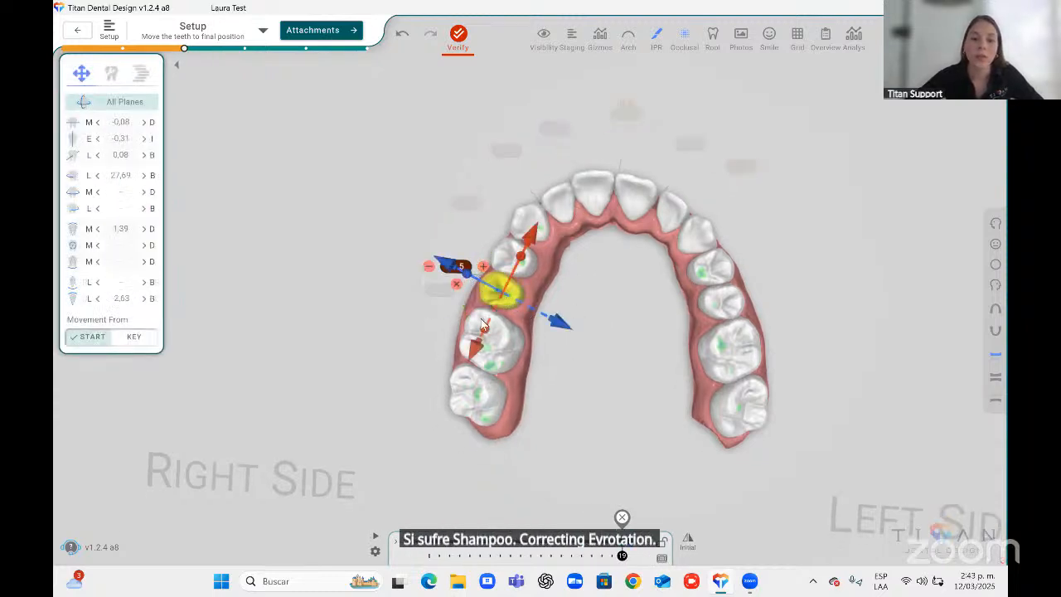
middle_click_drag(646, 265, 643, 305)
right_click_drag(713, 358, 663, 287)
middle_click_drag(663, 287, 692, 299)
right_click_drag(737, 342, 784, 346)
middle_click_drag(708, 296, 695, 300)
middle_click_drag(643, 270, 633, 289)
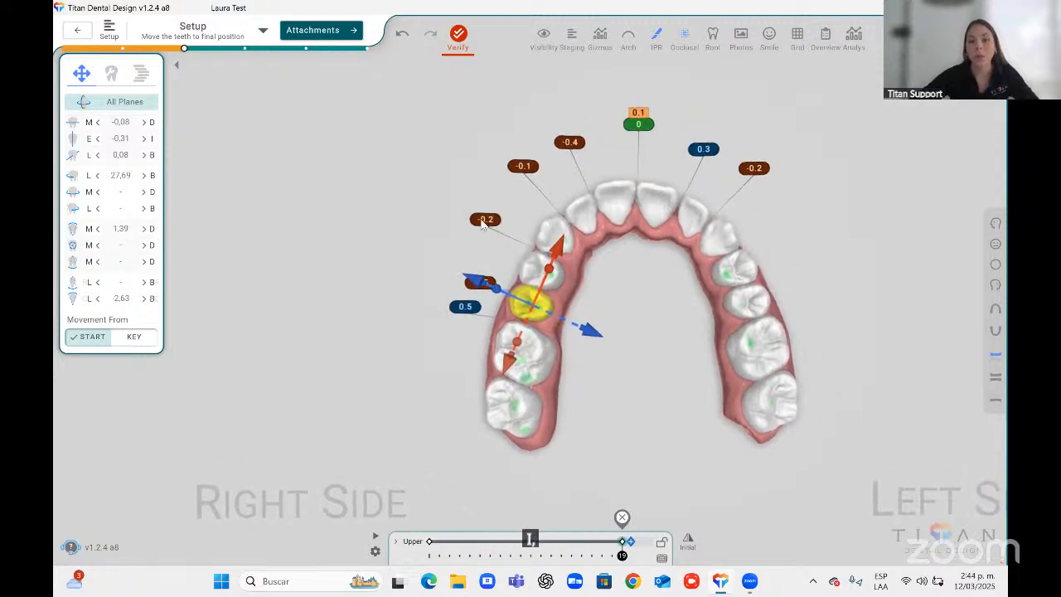
left_click(484, 220)
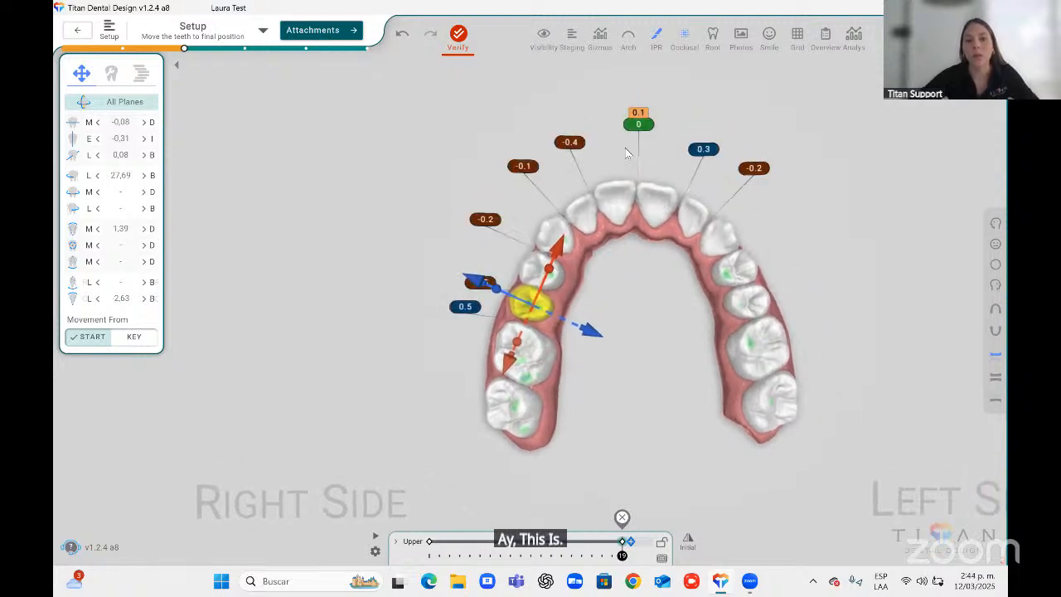
mouse_move(706, 151)
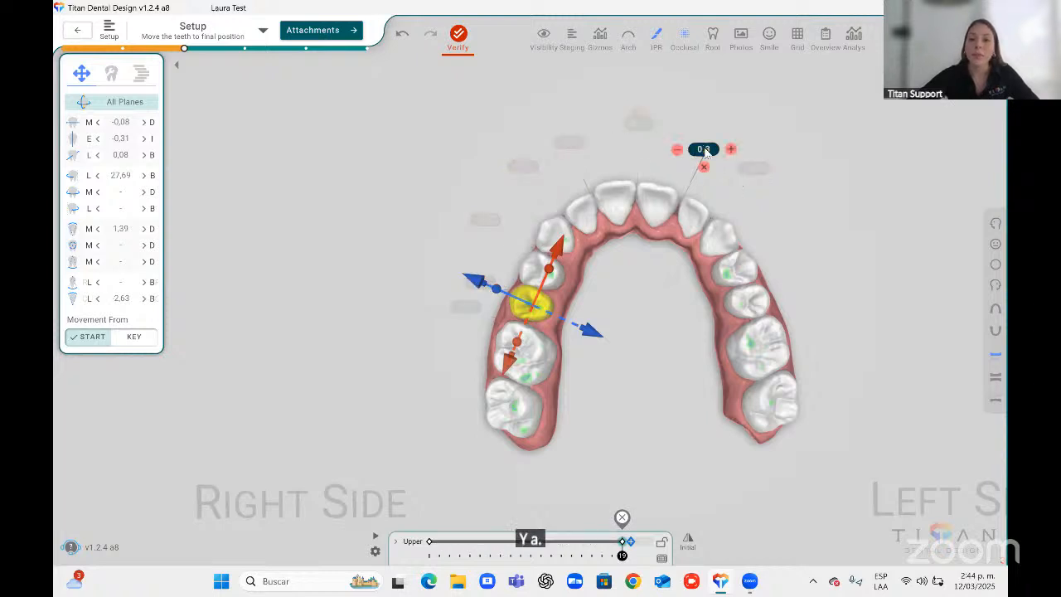
scroll(671, 214, "up", 2)
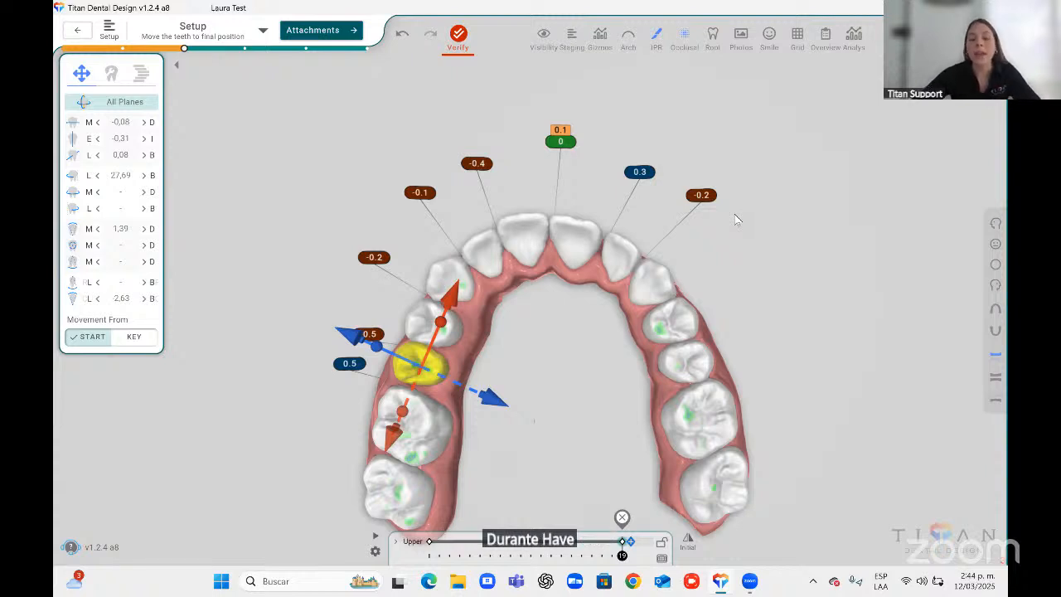
Inspect the contact between the upper central incisors and orbit around the arch.
left_click(562, 131)
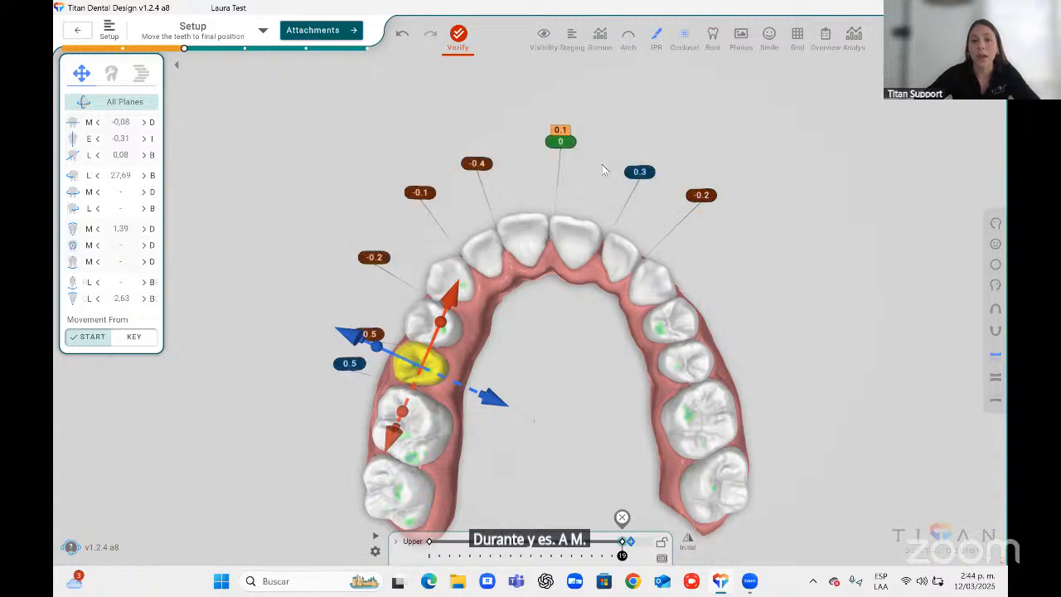
left_click(561, 138)
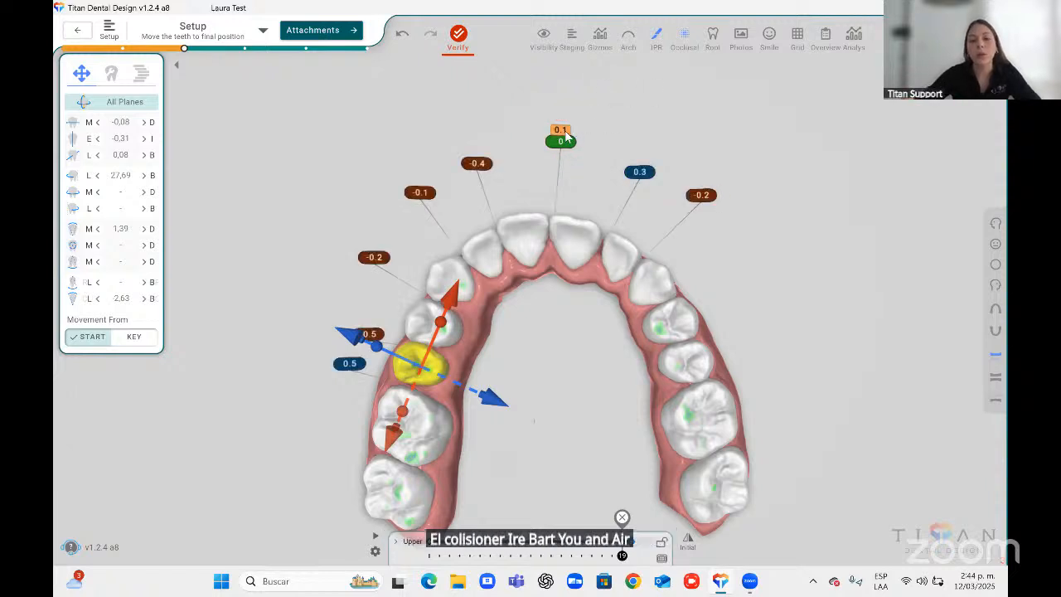
mouse_move(566, 132)
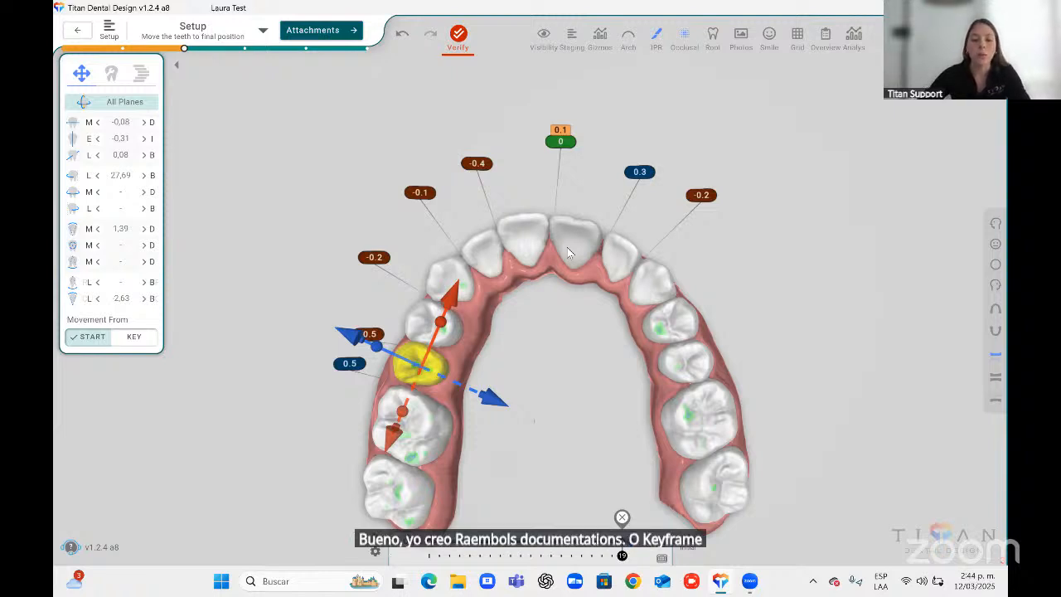
middle_click_drag(677, 335, 698, 307)
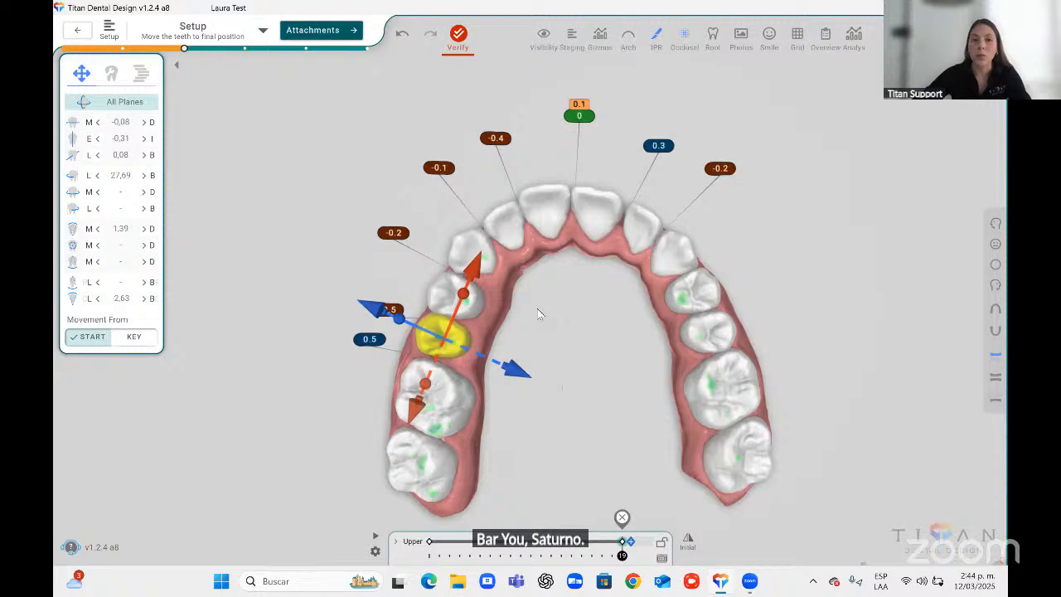
Open the validations and select the teeth flagged for mid-treatment collisions, then close the panel.
left_click(457, 35)
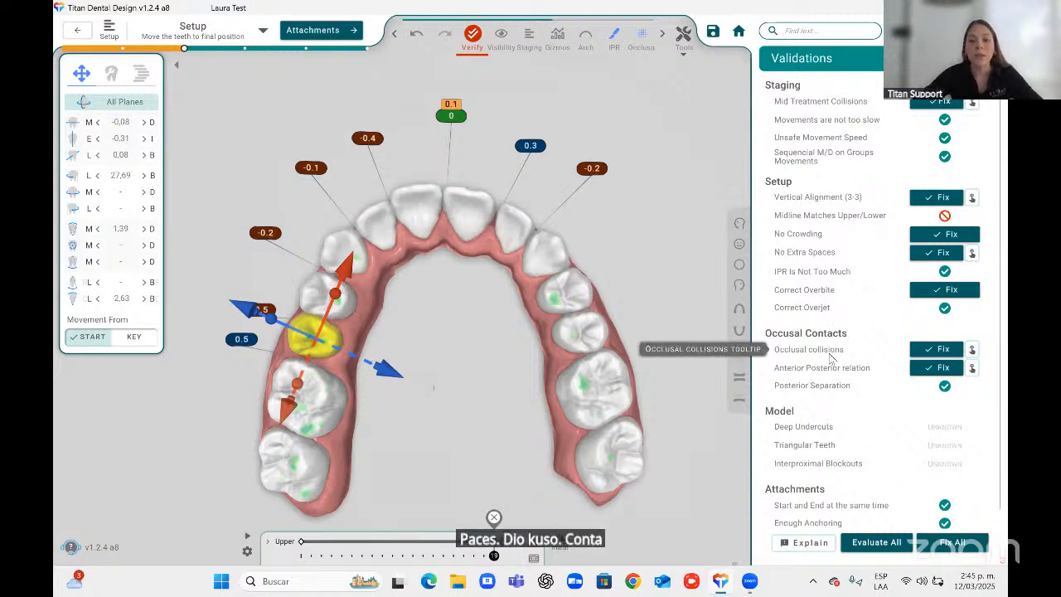
left_click(975, 103)
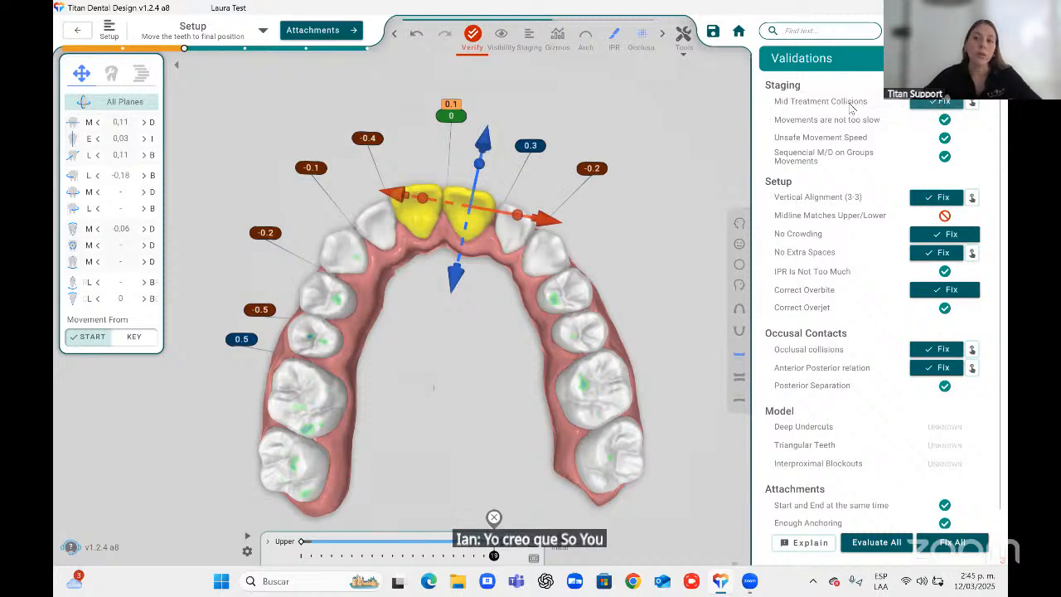
mouse_move(810, 105)
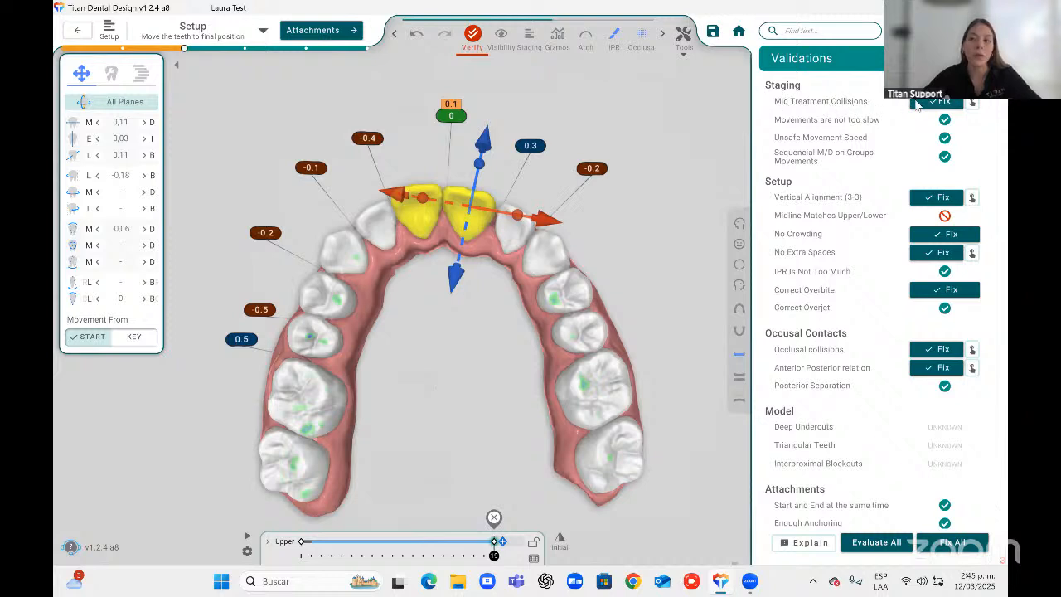
mouse_move(940, 106)
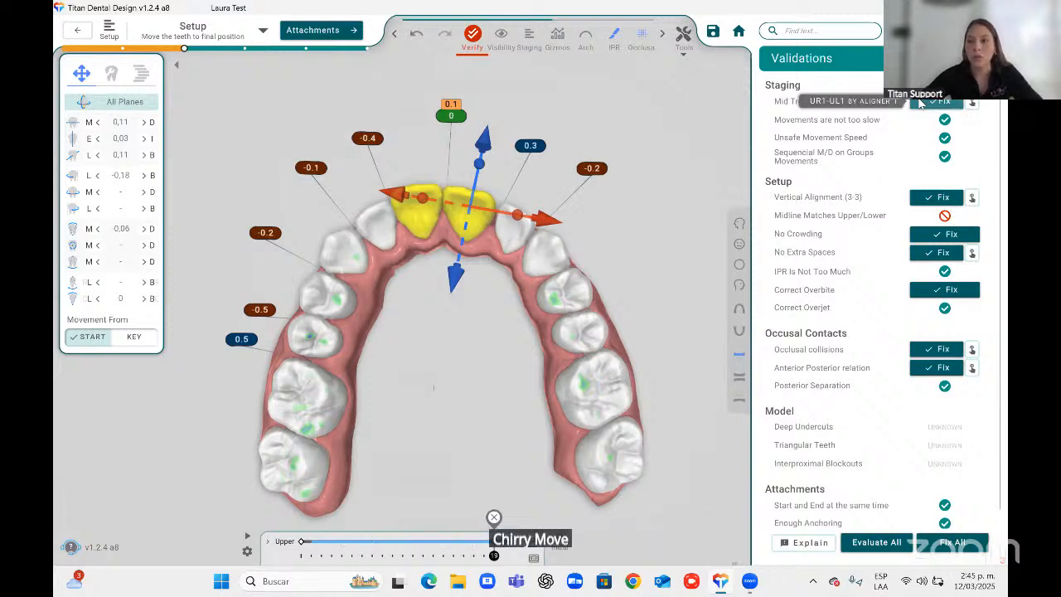
left_click(984, 58)
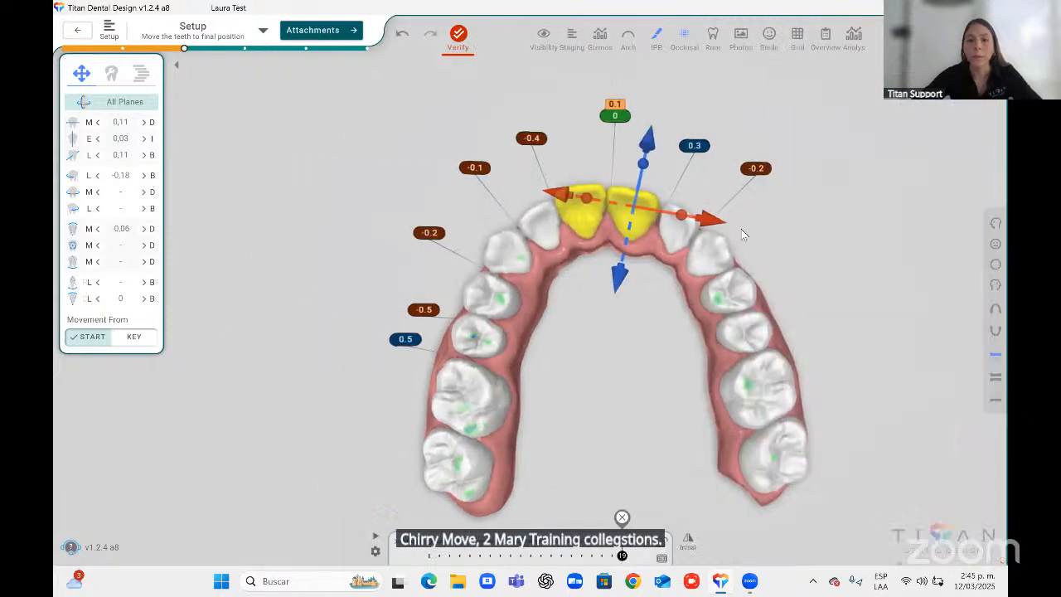
Close the interproximal contacts on both sides of the upper left lateral incisor to zero.
left_click(598, 117)
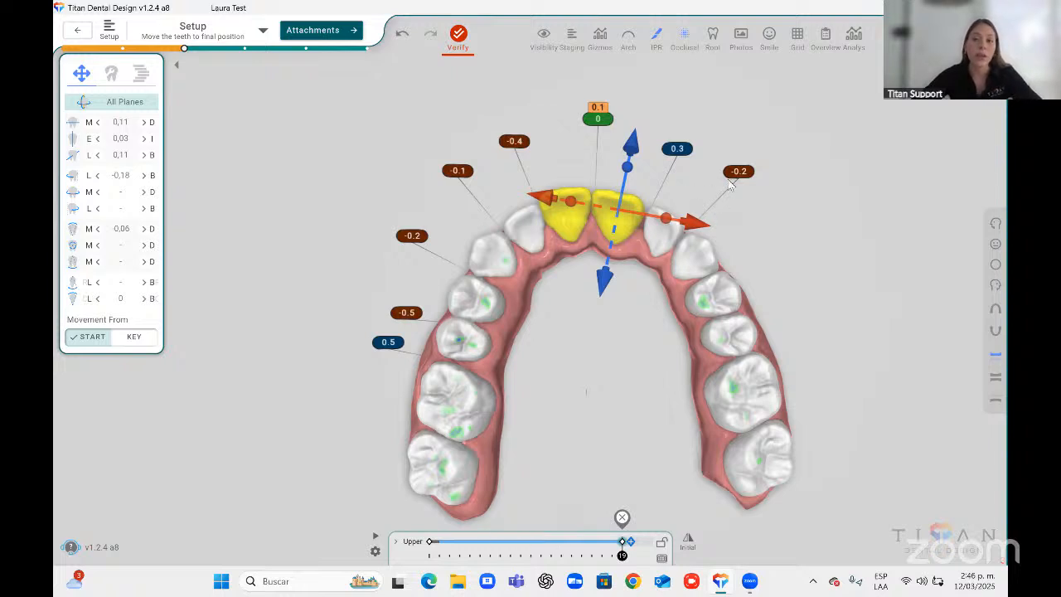
mouse_move(739, 185)
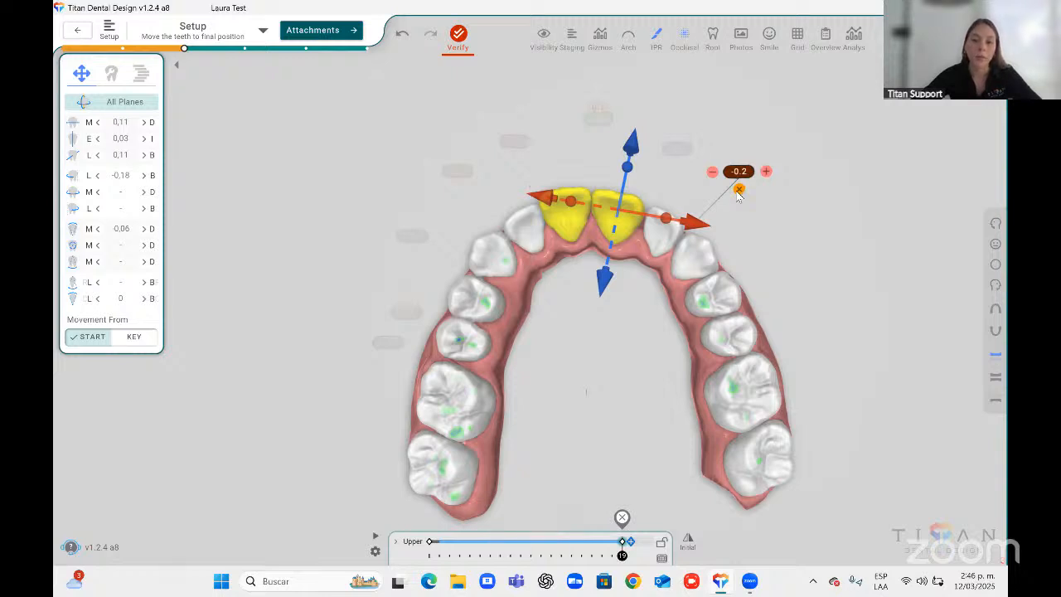
left_click(738, 190)
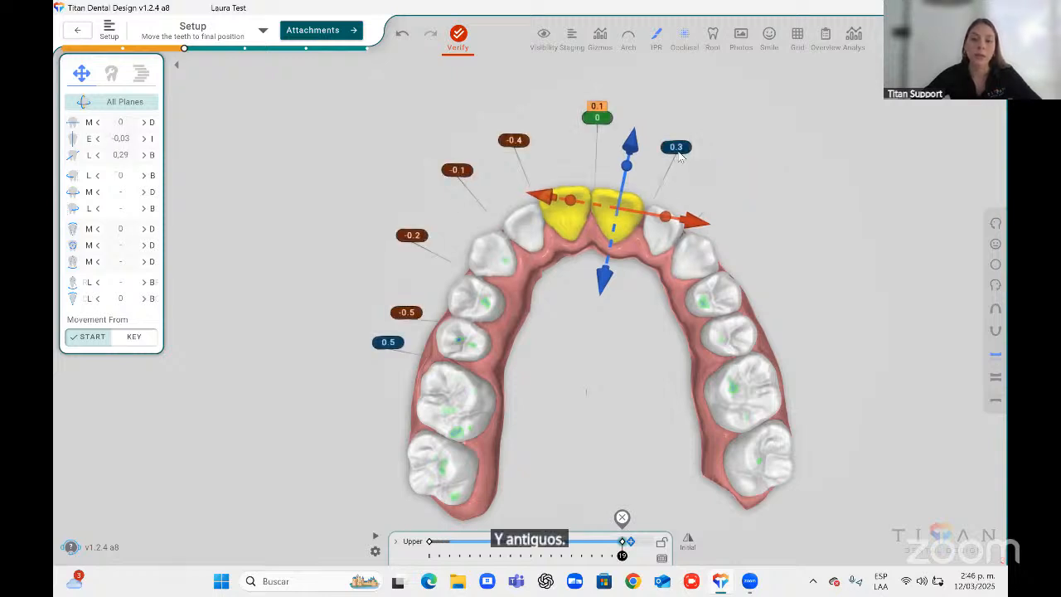
mouse_move(679, 168)
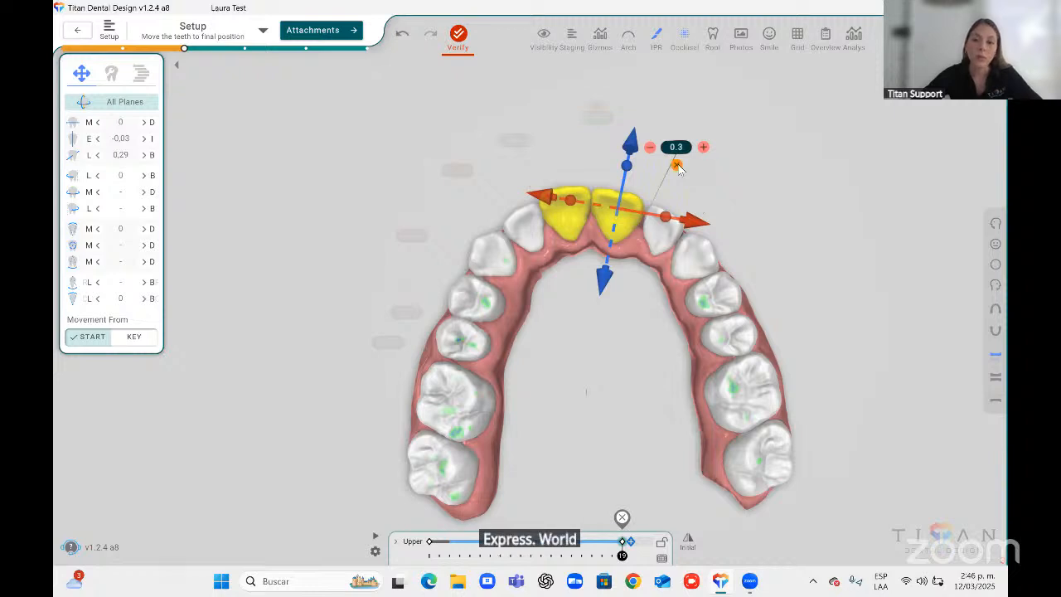
left_click(677, 165)
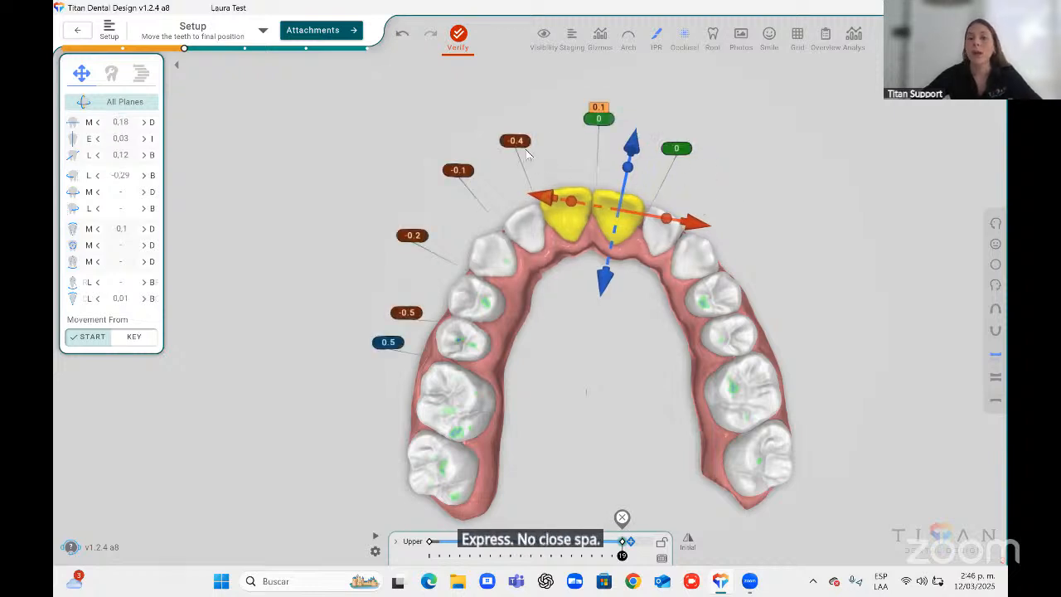
Adjust the upper right central–lateral incisor contact, stepping the overlap down and back to -0.1 mm.
left_click(489, 142)
left_click(488, 142)
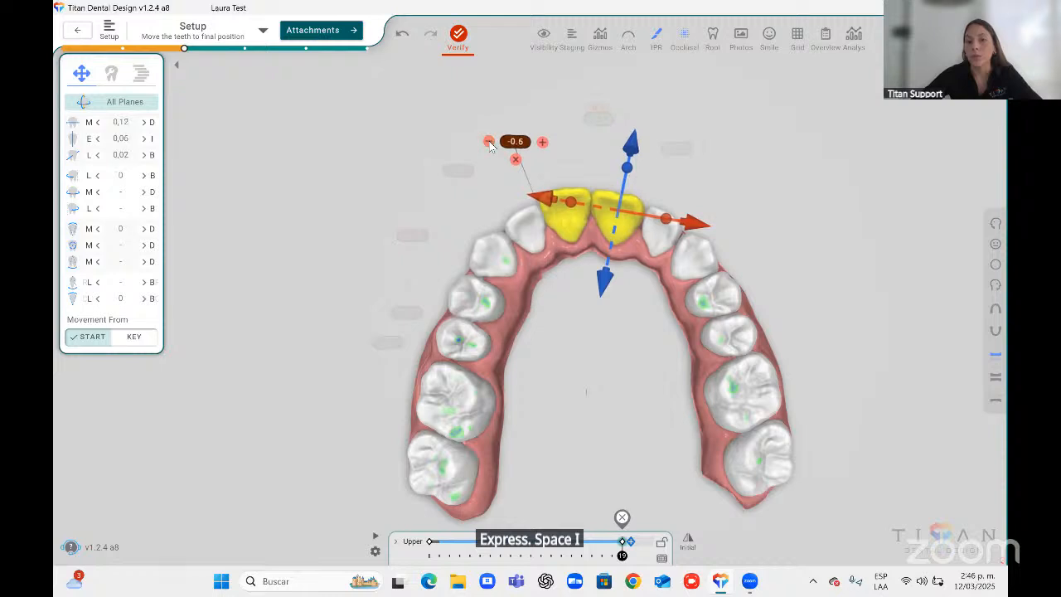
left_click(488, 142)
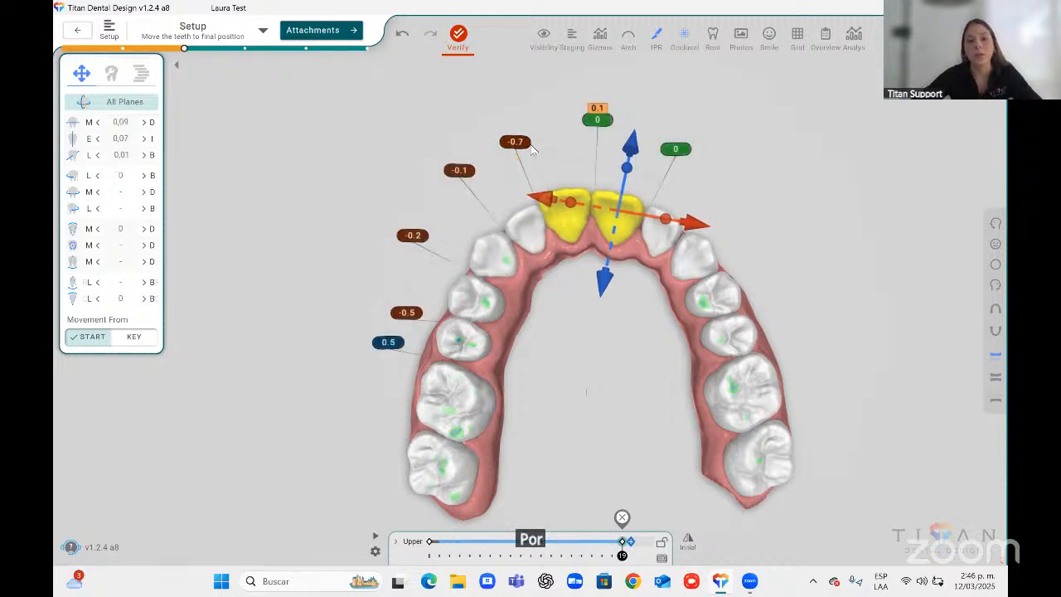
left_click(542, 141)
left_click(542, 142)
left_click(542, 141)
left_click(542, 142)
left_click(542, 142)
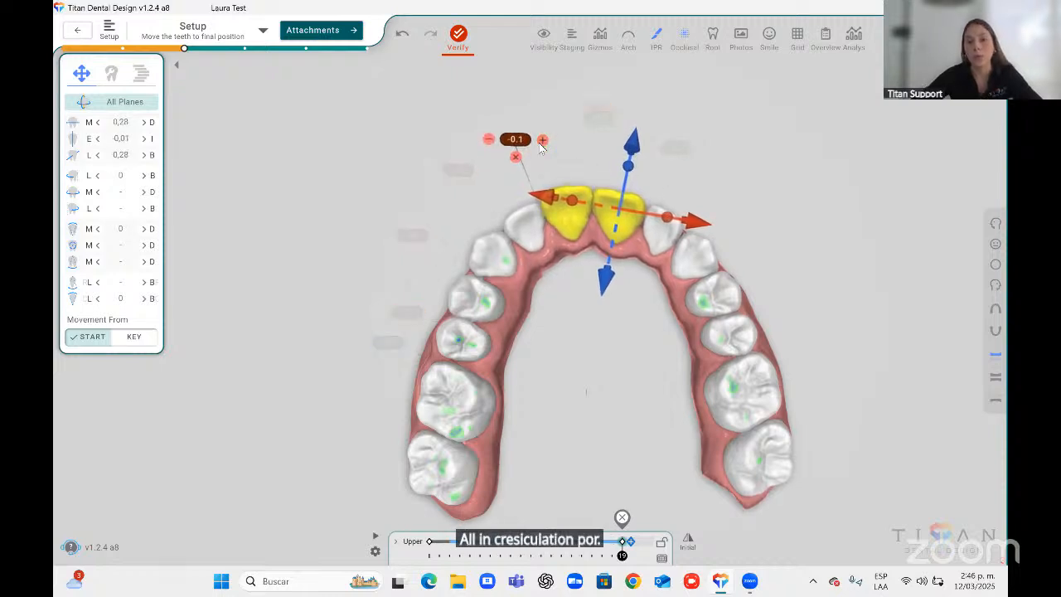
left_click(542, 142)
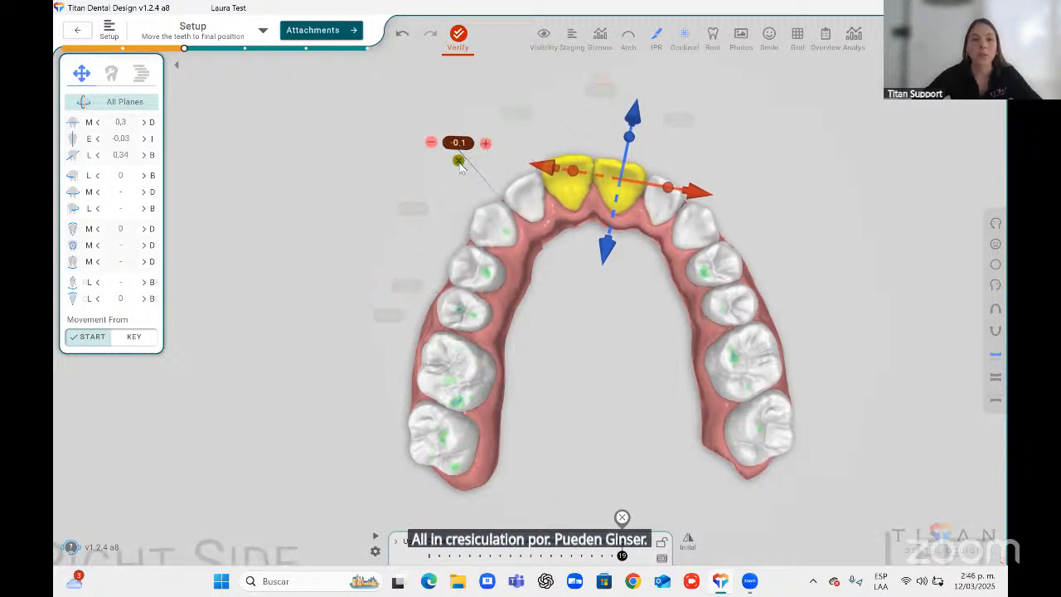
Reset the interproximal contacts along the upper right canine and premolar region.
left_click(459, 160)
left_click(414, 225)
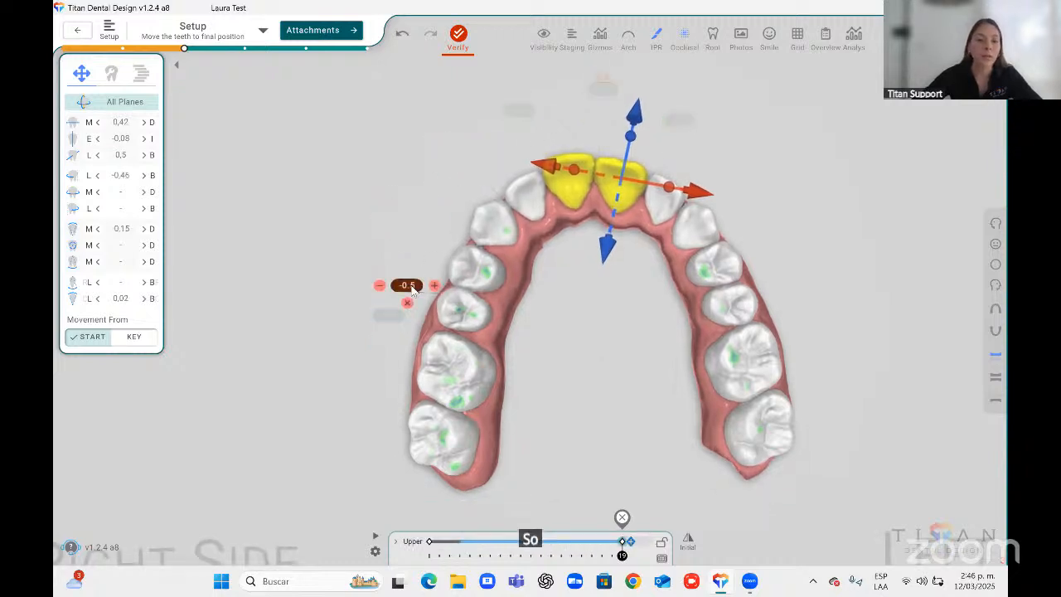
left_click(407, 303)
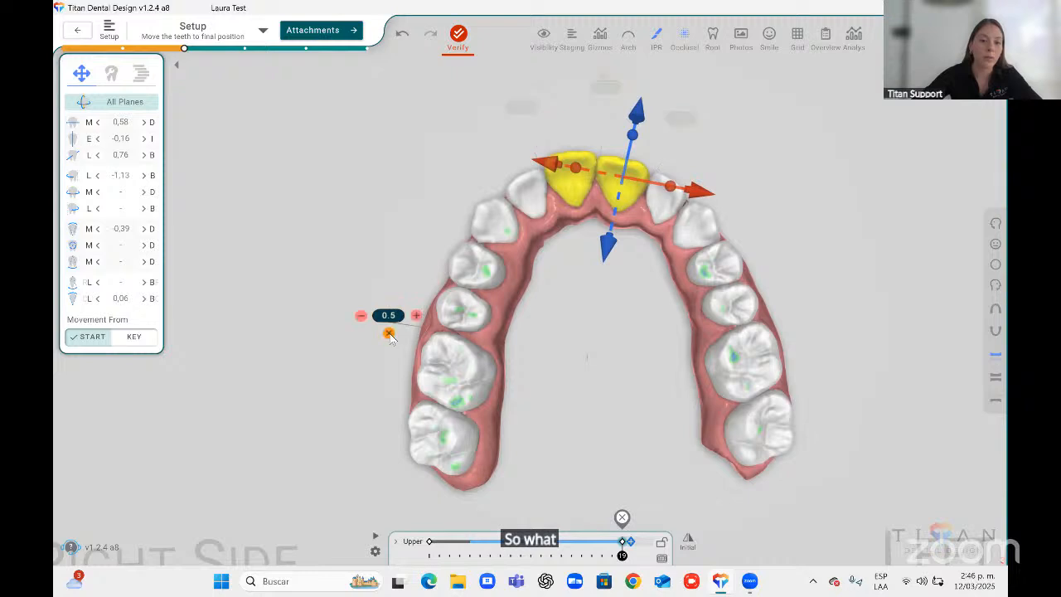
Fix the mid-treatment collision at the upper central incisor contact.
left_click(535, 325)
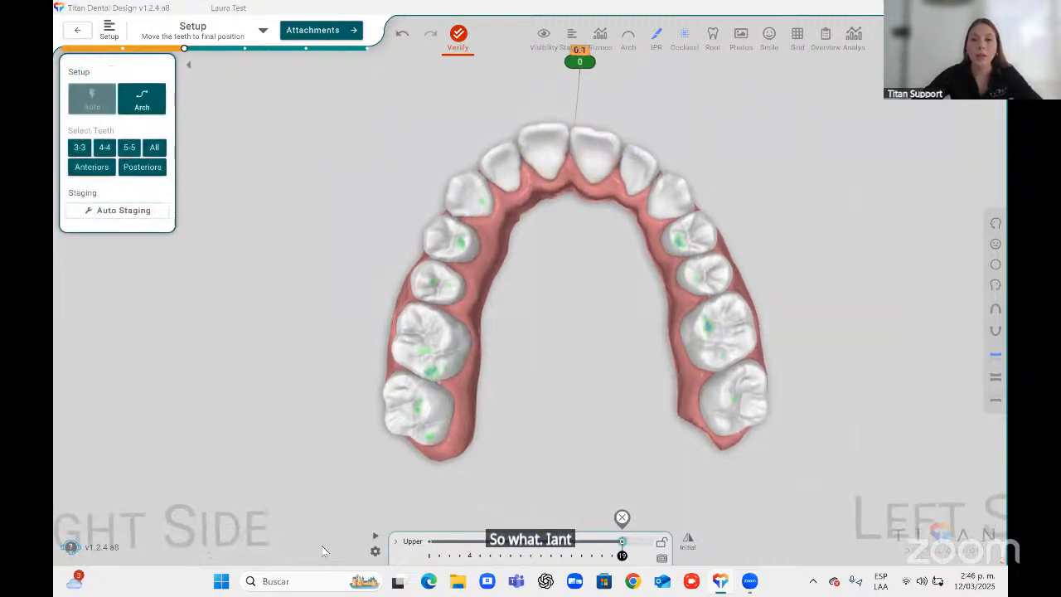
left_click(579, 62)
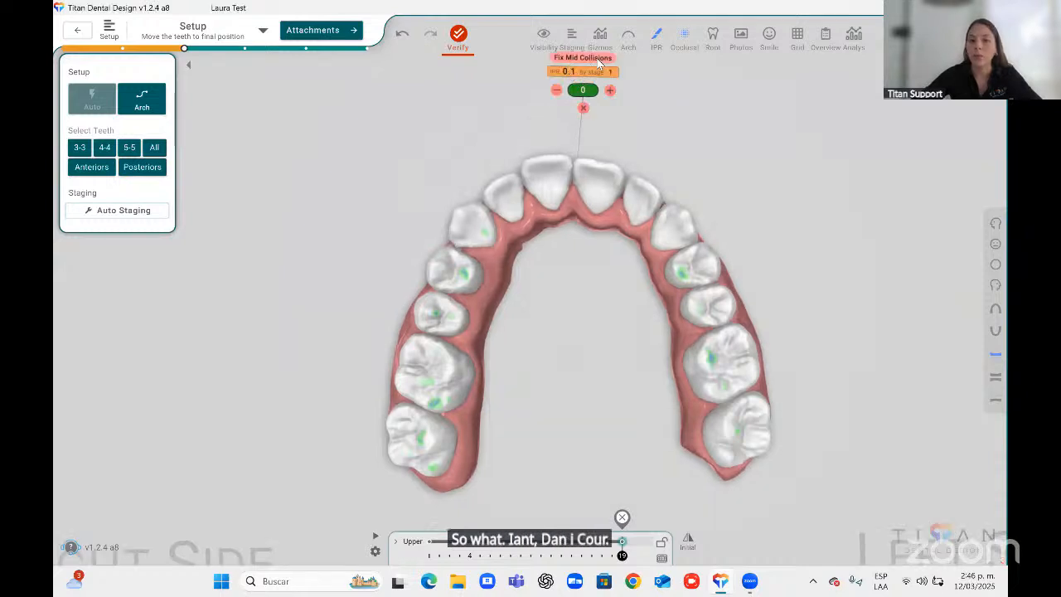
mouse_move(585, 80)
left_click(582, 59)
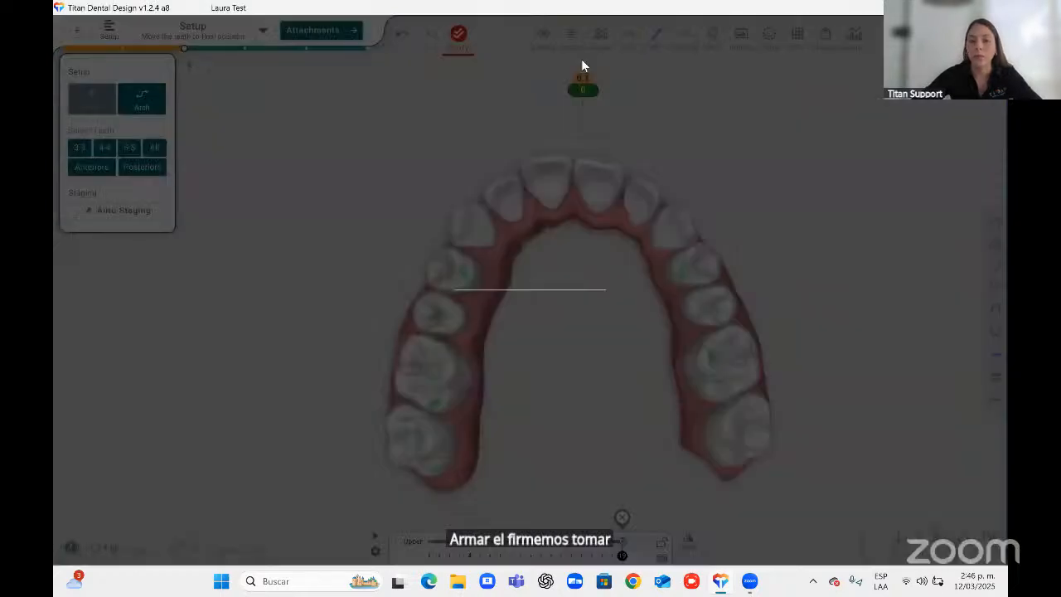
Expand the per-tooth staging timeline and switch it out of basic mode.
mouse_move(411, 554)
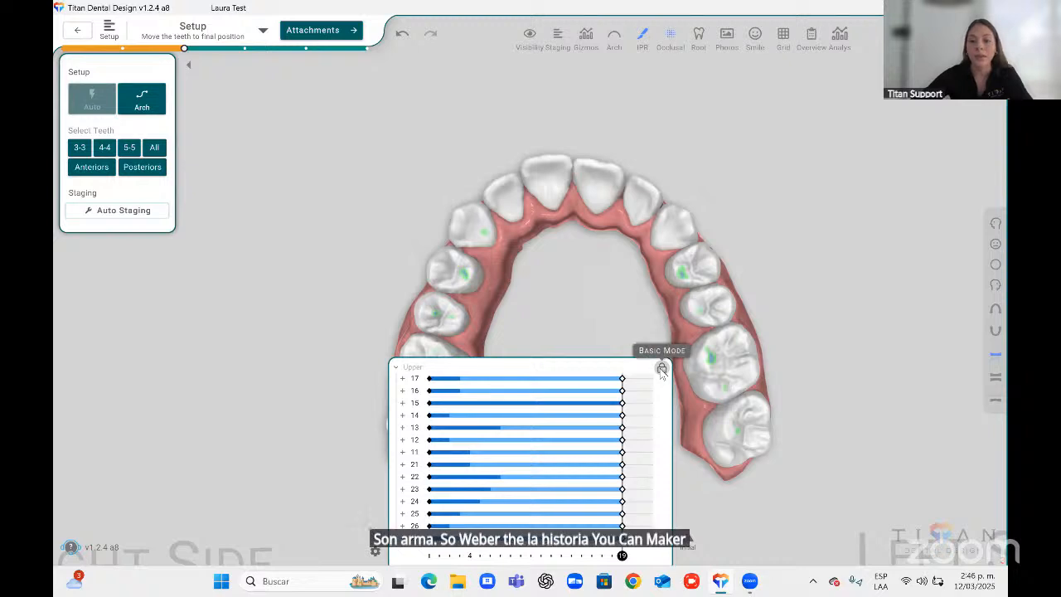
left_click(431, 543)
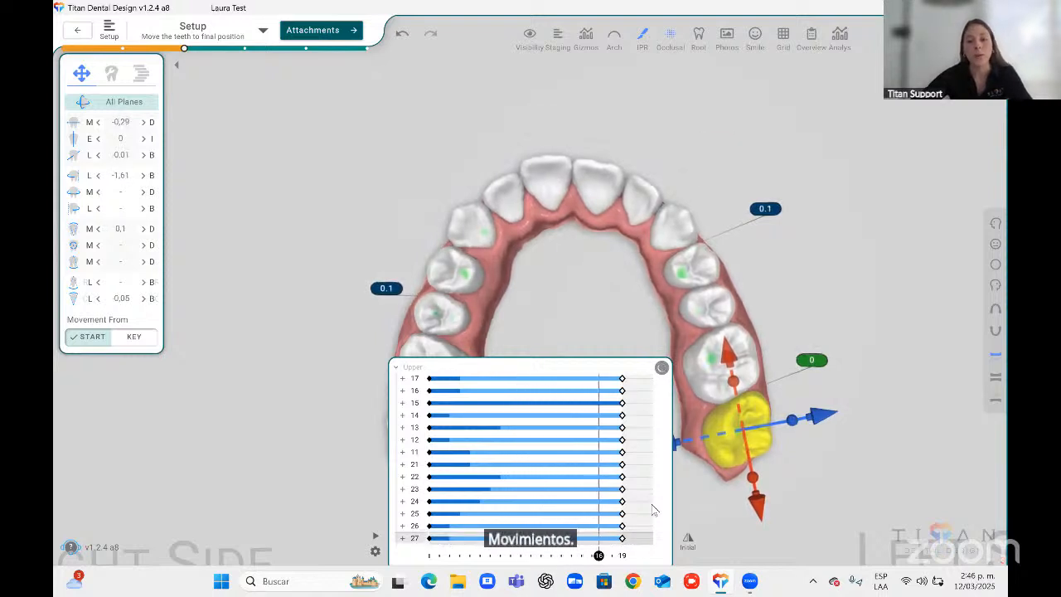
left_click(661, 369)
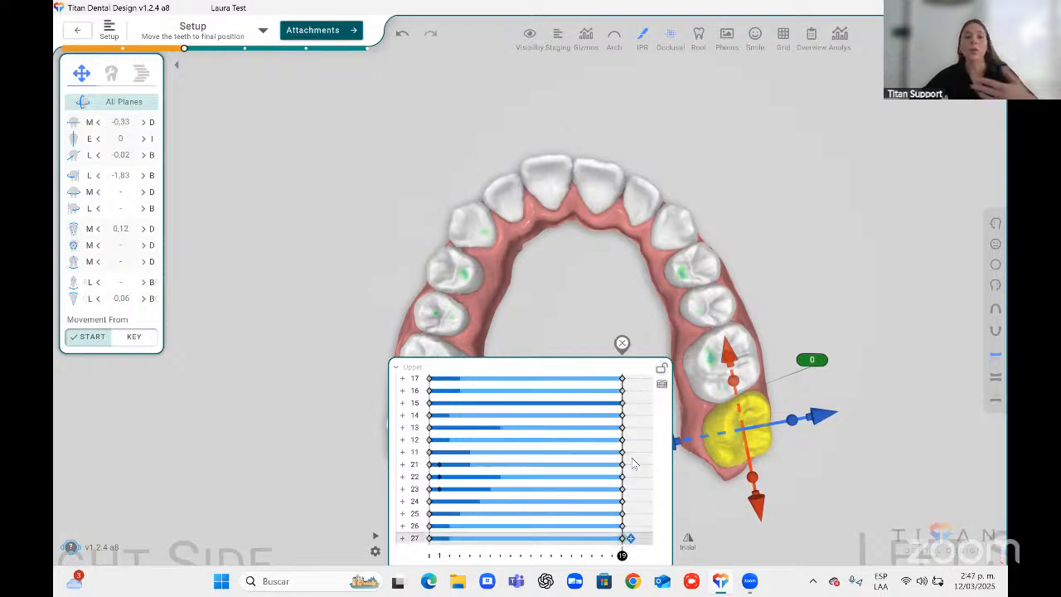
Scrub individual upper teeth timelines across the aligner stages to review their movement, returning to the final stage.
mouse_move(622, 452)
left_mouse_down()
mouse_move(518, 453)
mouse_move(630, 445)
left_mouse_up()
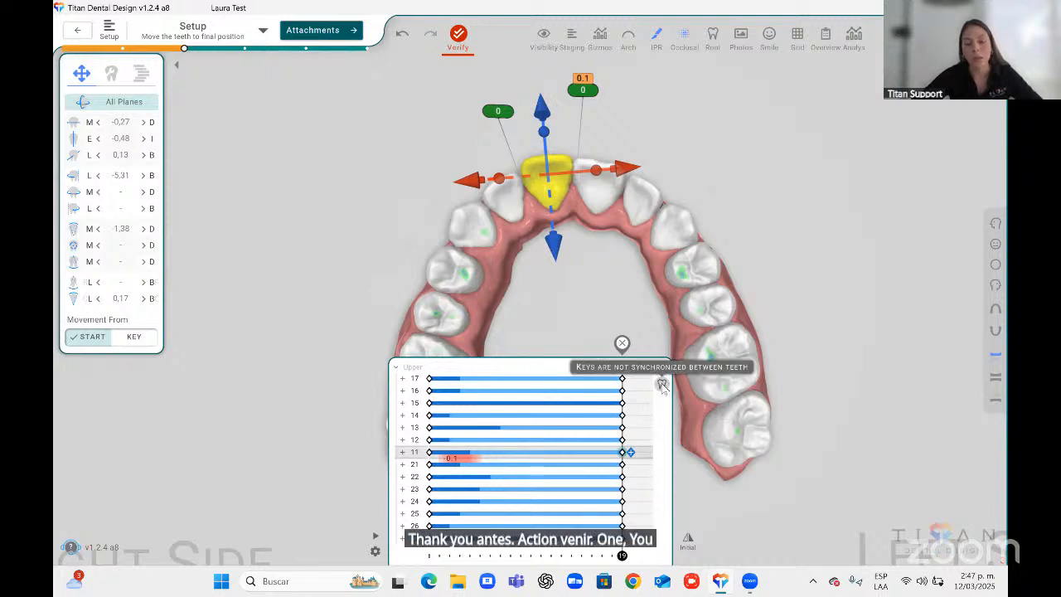
left_click(622, 379)
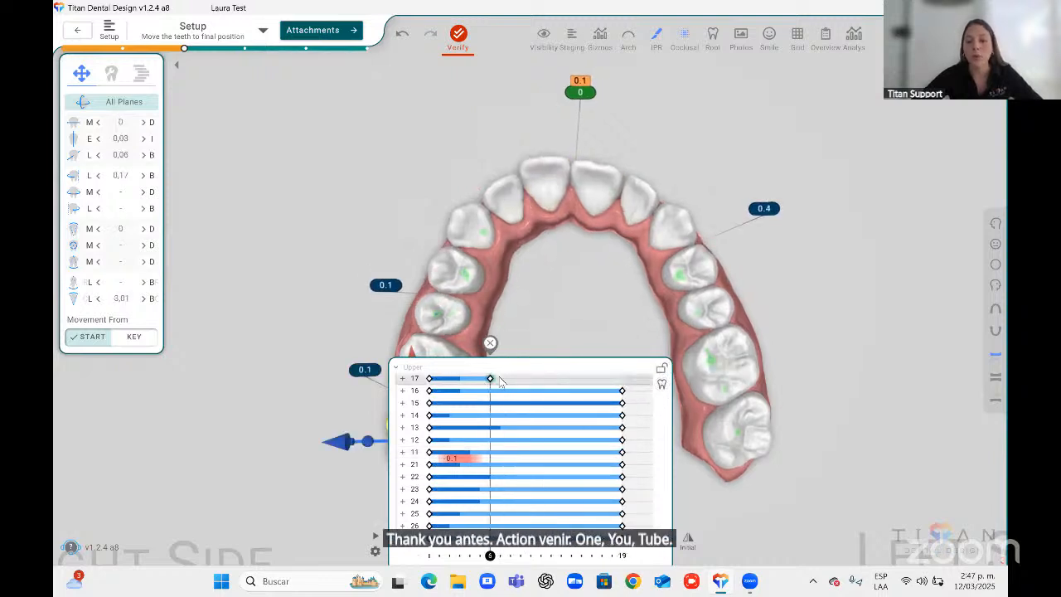
mouse_move(623, 404)
left_mouse_down()
mouse_move(531, 406)
mouse_move(622, 404)
left_mouse_up()
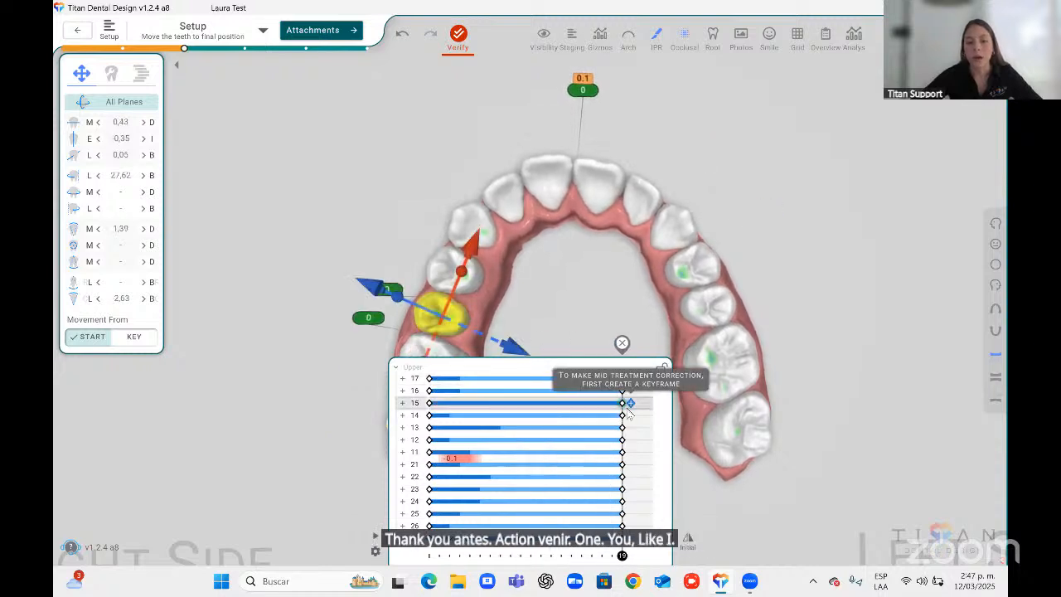
left_click(472, 391)
left_click_drag(536, 394, 388, 391)
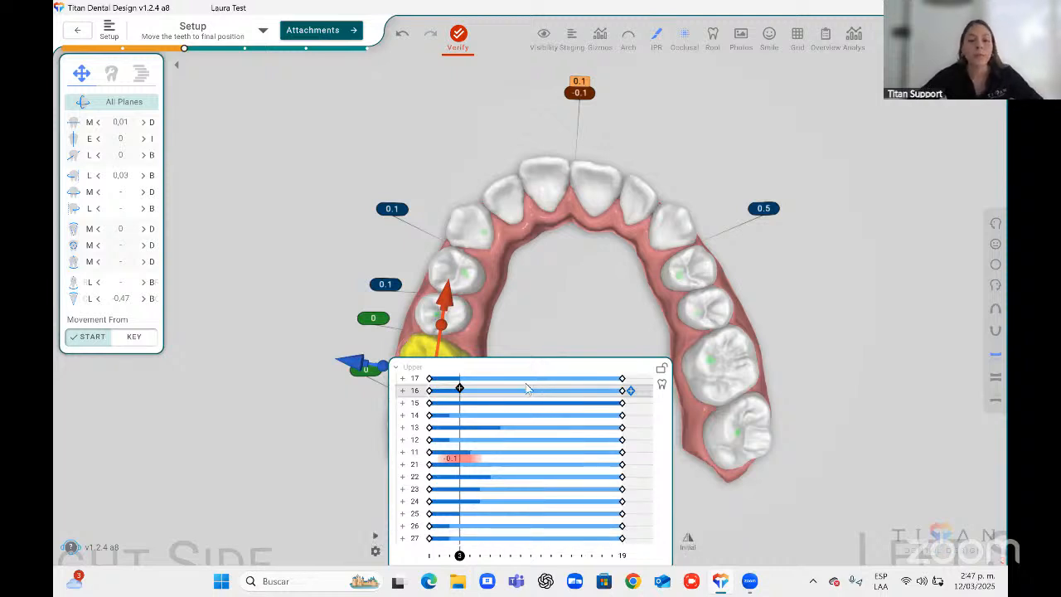
left_click(438, 379)
left_click(433, 391)
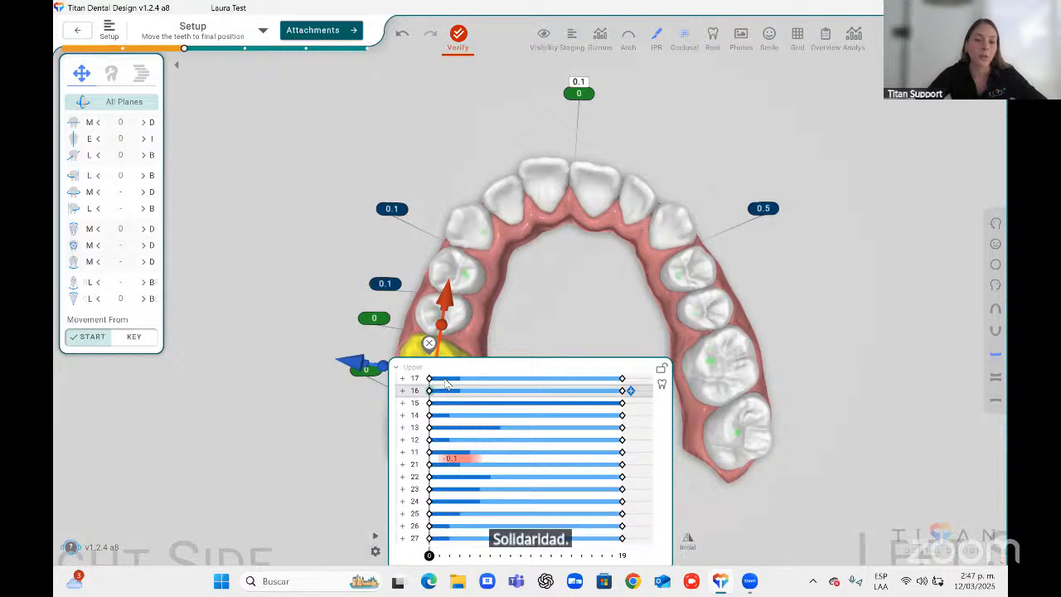
left_click(601, 402)
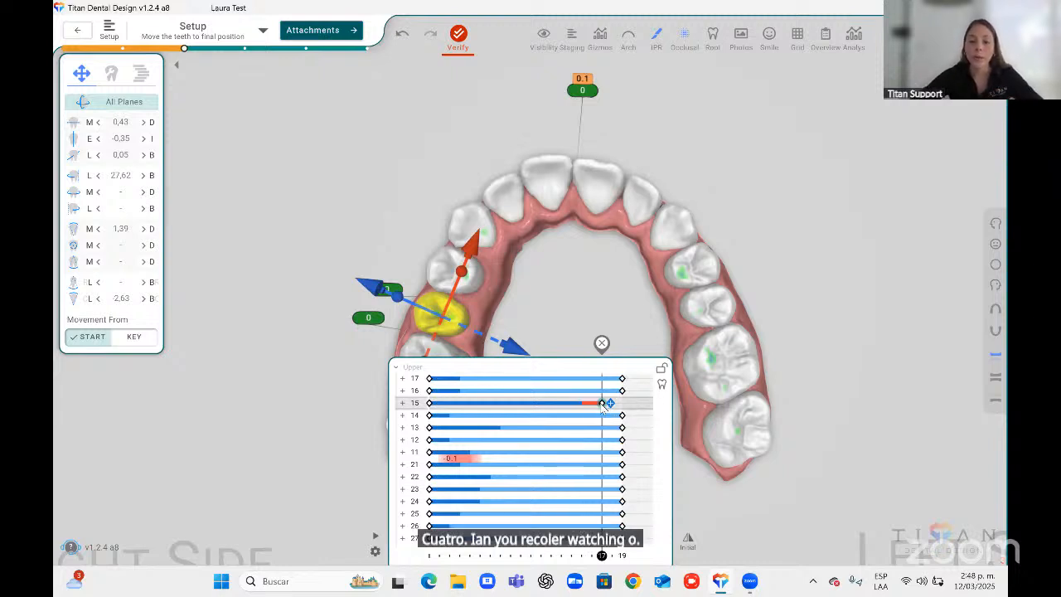
left_click_drag(602, 404, 622, 404)
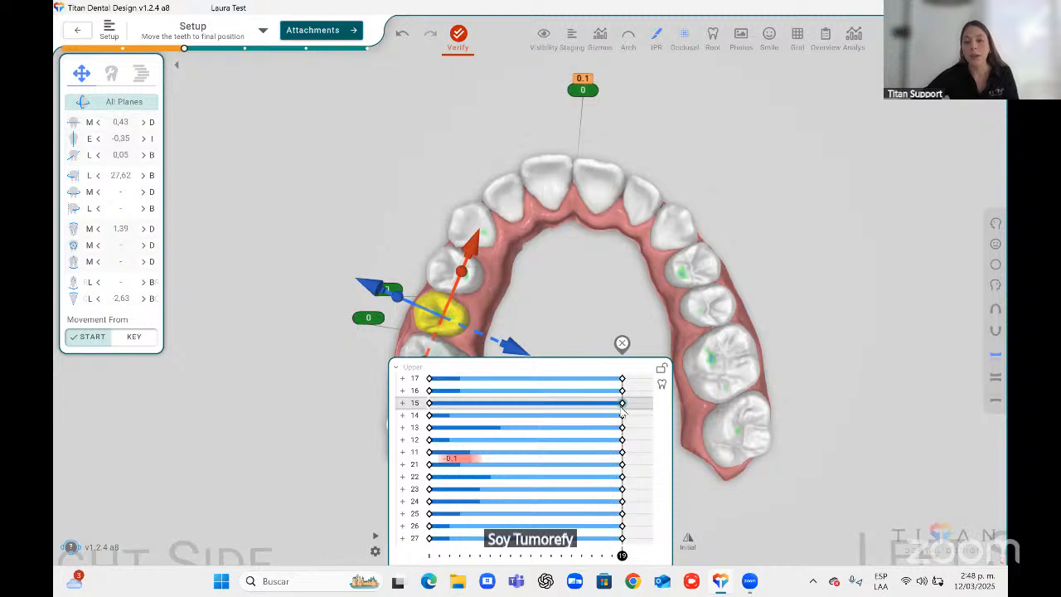
Open the Movement Limits table from the analysis tools.
left_click(854, 36)
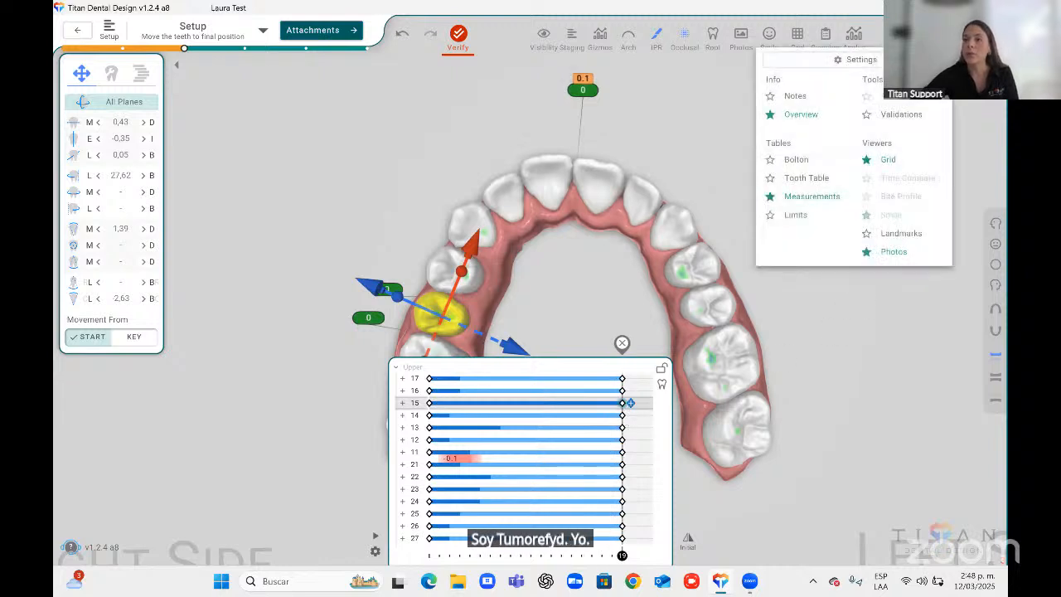
left_click(854, 35)
left_click(854, 36)
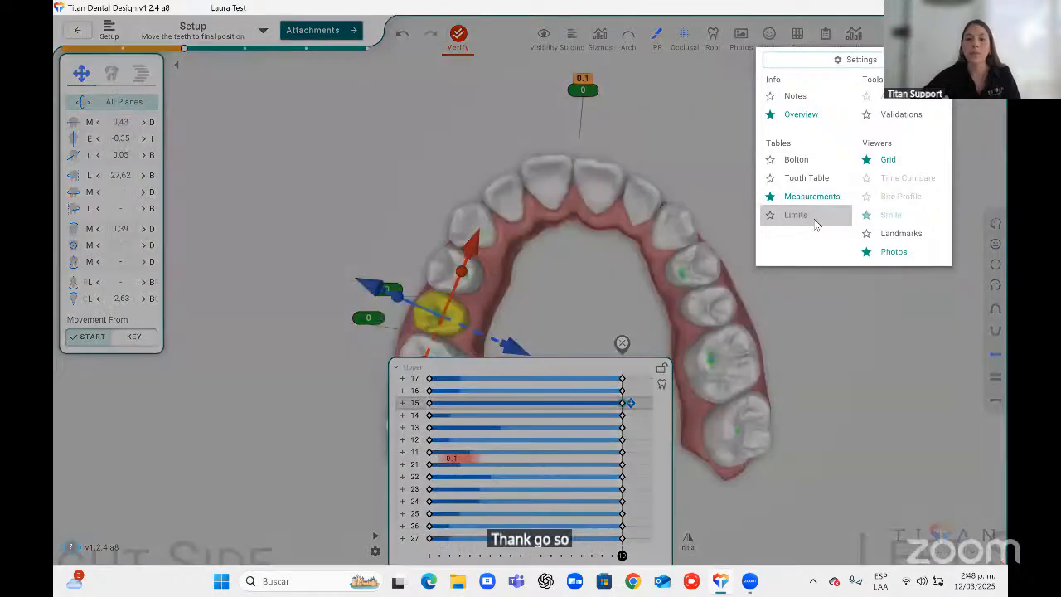
left_click(796, 215)
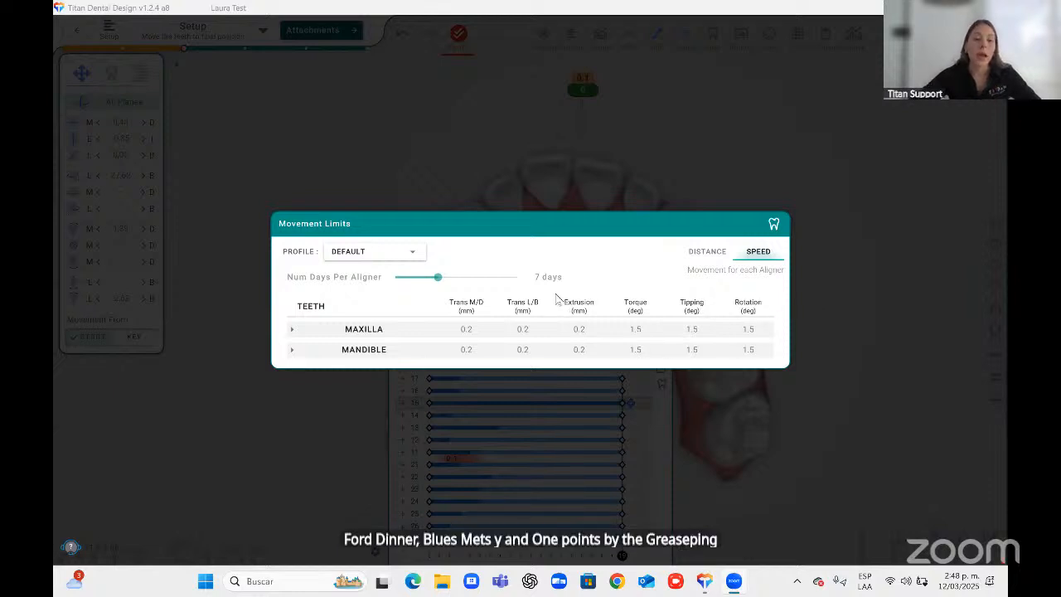
Add a new movement limits profile, expand its maxilla rows, then switch back to the Default profile and close the table.
left_click(401, 253)
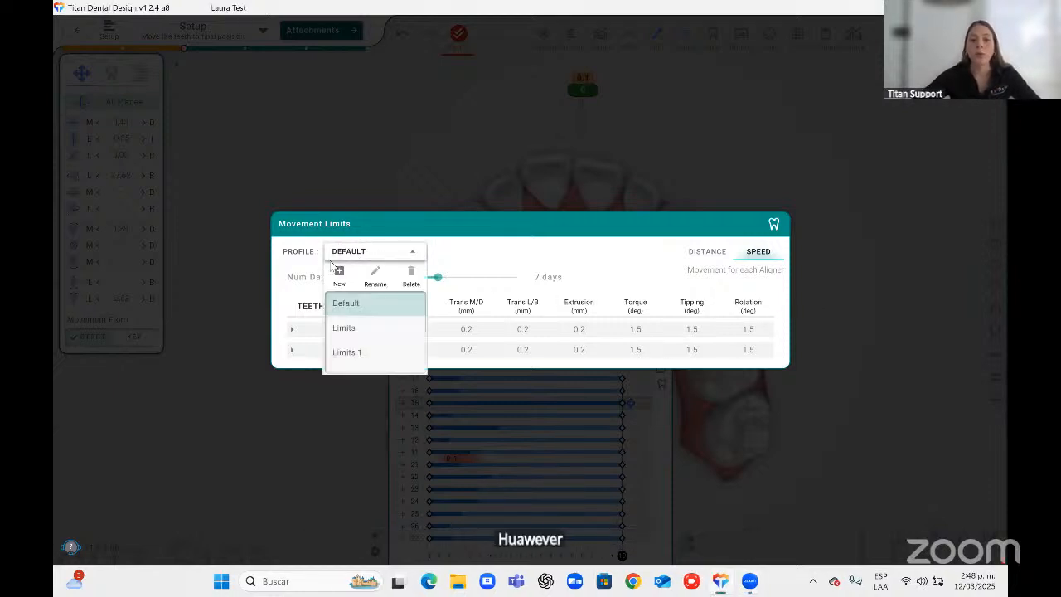
left_click(339, 272)
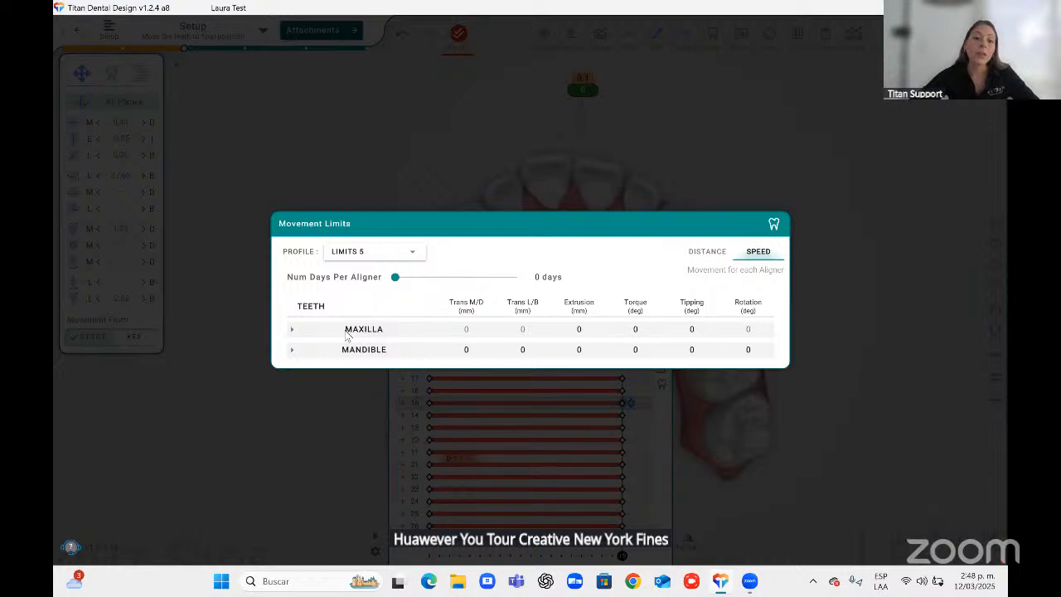
left_click(294, 331)
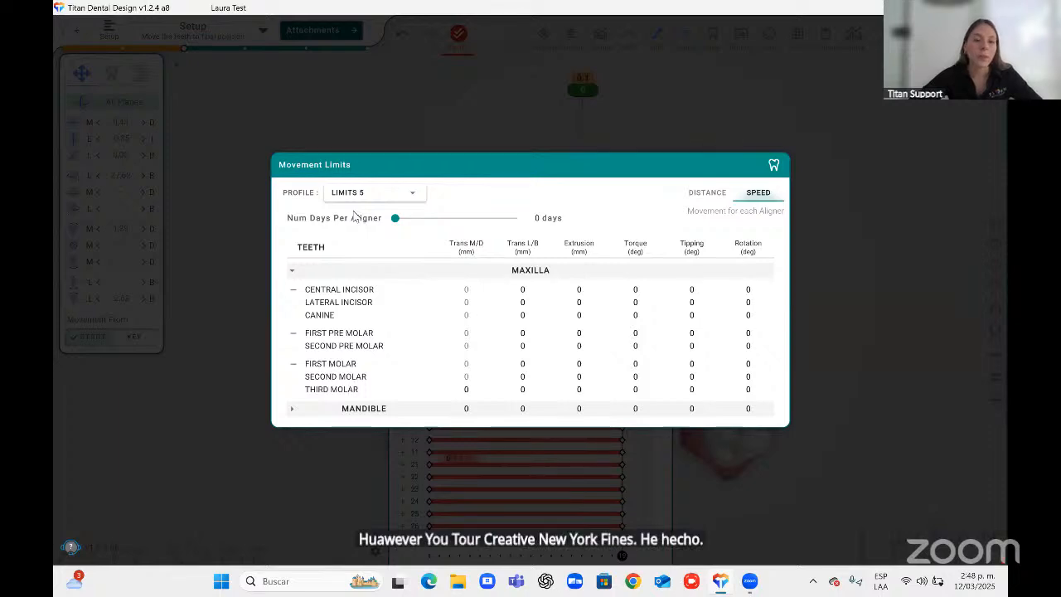
left_click(373, 192)
left_click(338, 253)
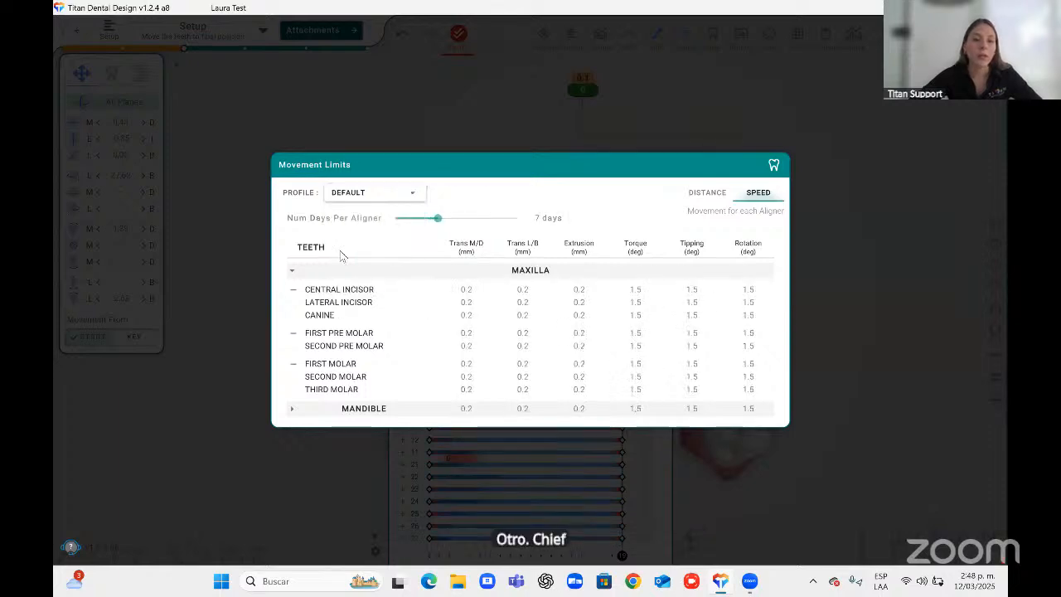
left_click(883, 284)
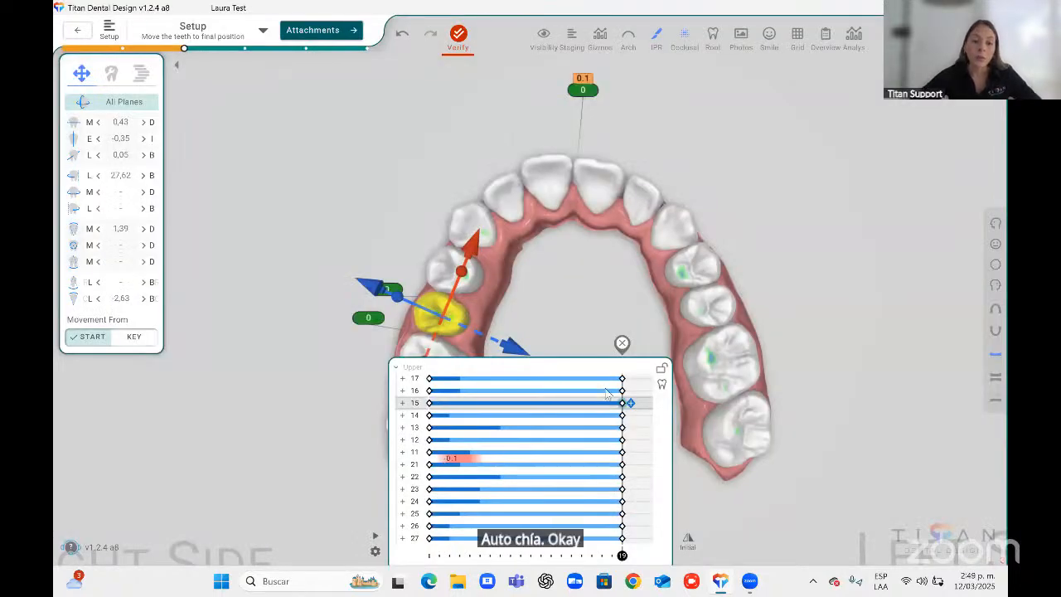
Scrub the upper left central incisor's timeline from the start to the final stage to review its movement.
left_click(450, 462)
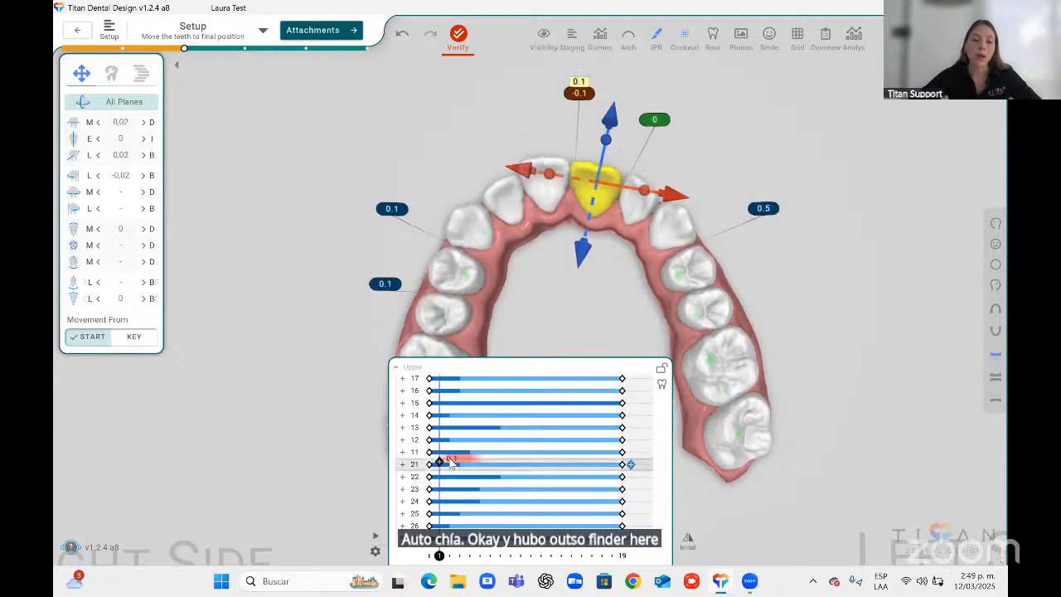
left_click(429, 556)
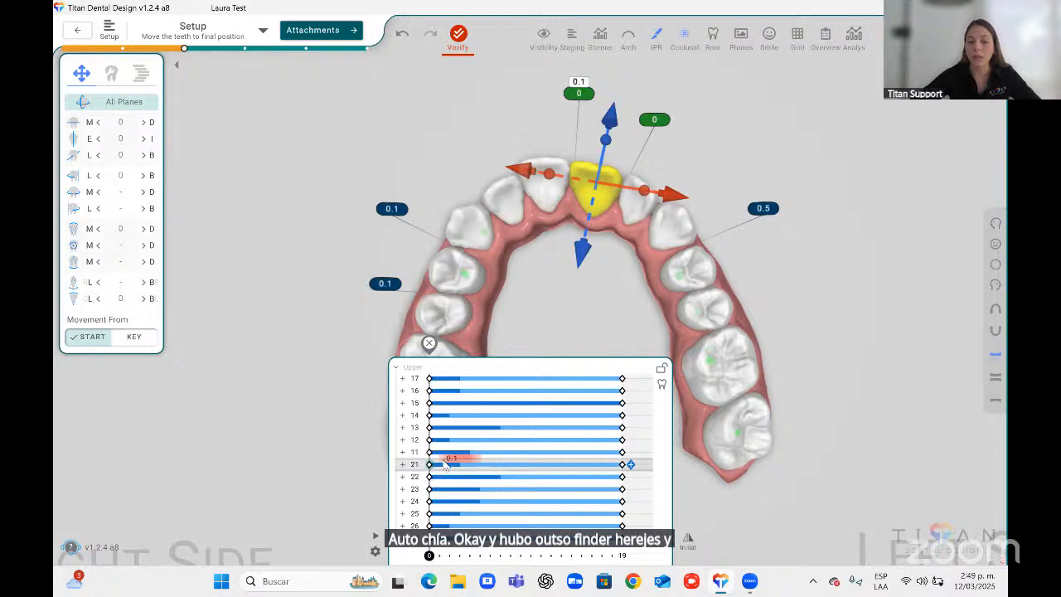
mouse_move(429, 557)
left_mouse_down()
mouse_move(477, 552)
mouse_move(440, 555)
left_mouse_up()
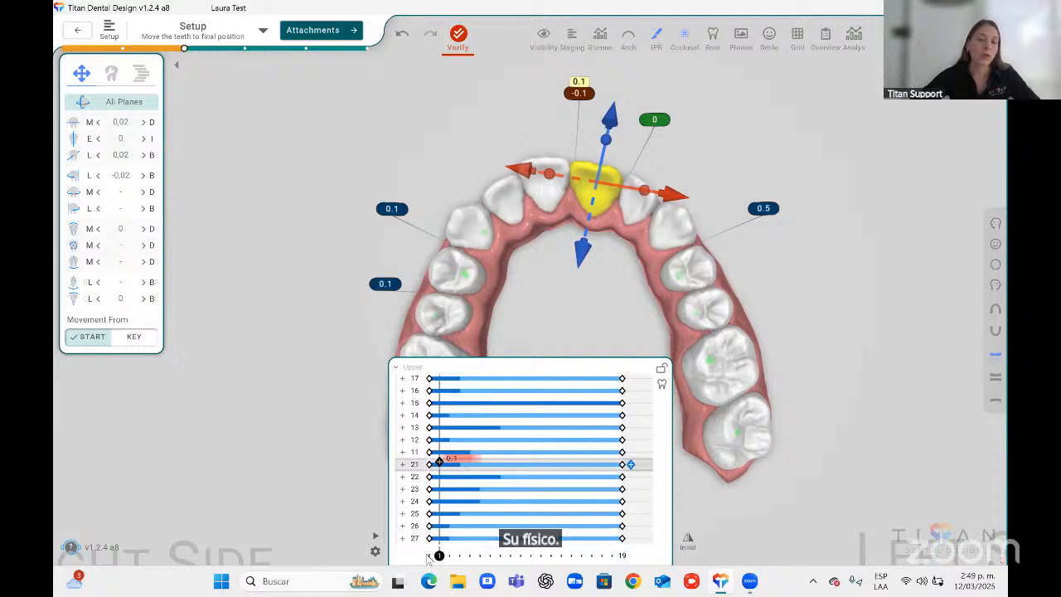
left_click(620, 555)
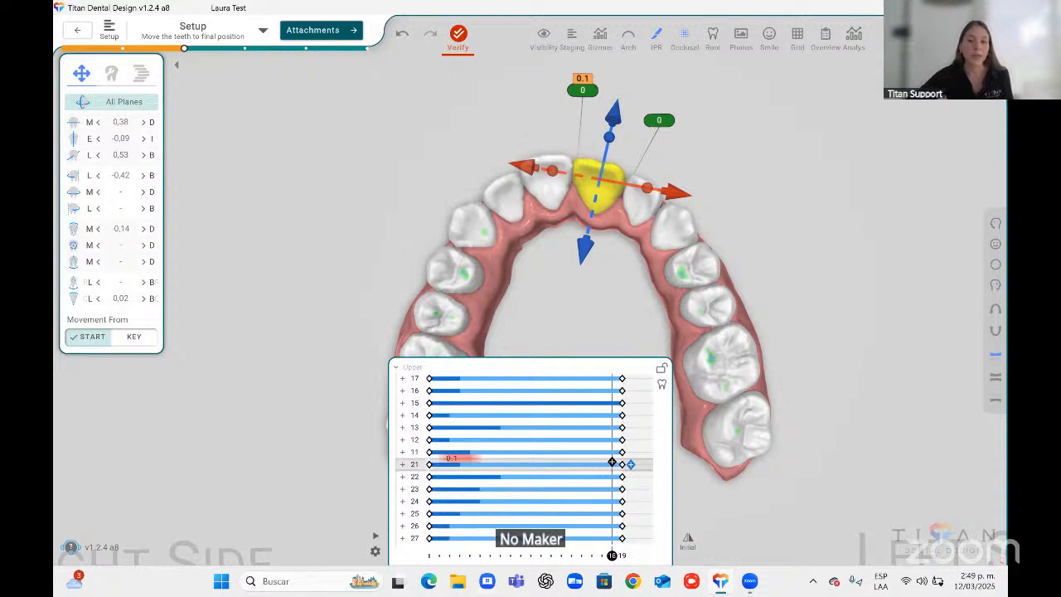
scroll(601, 300, "down", 2)
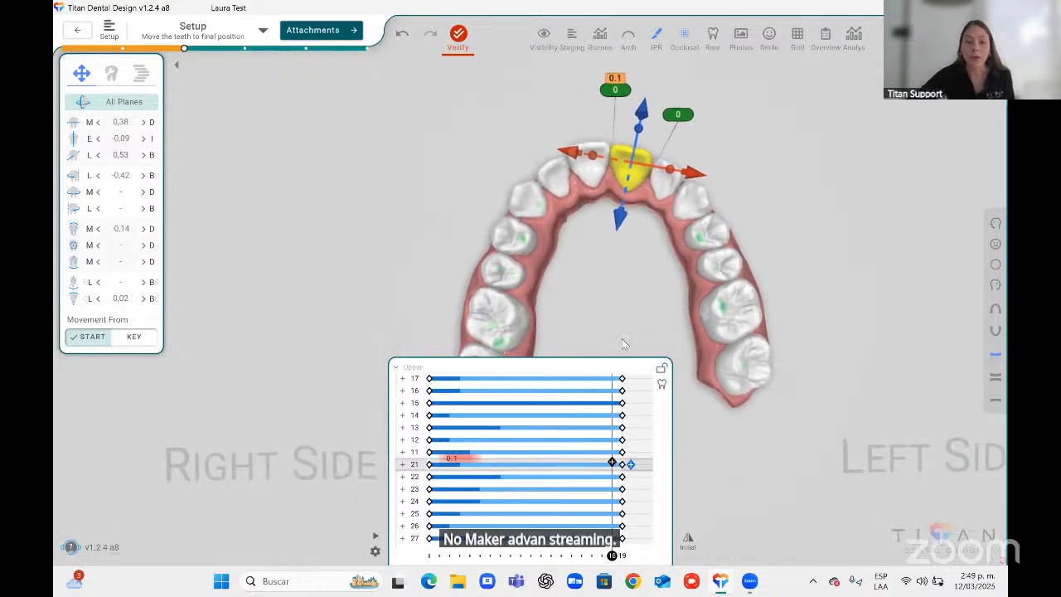
left_click(622, 464)
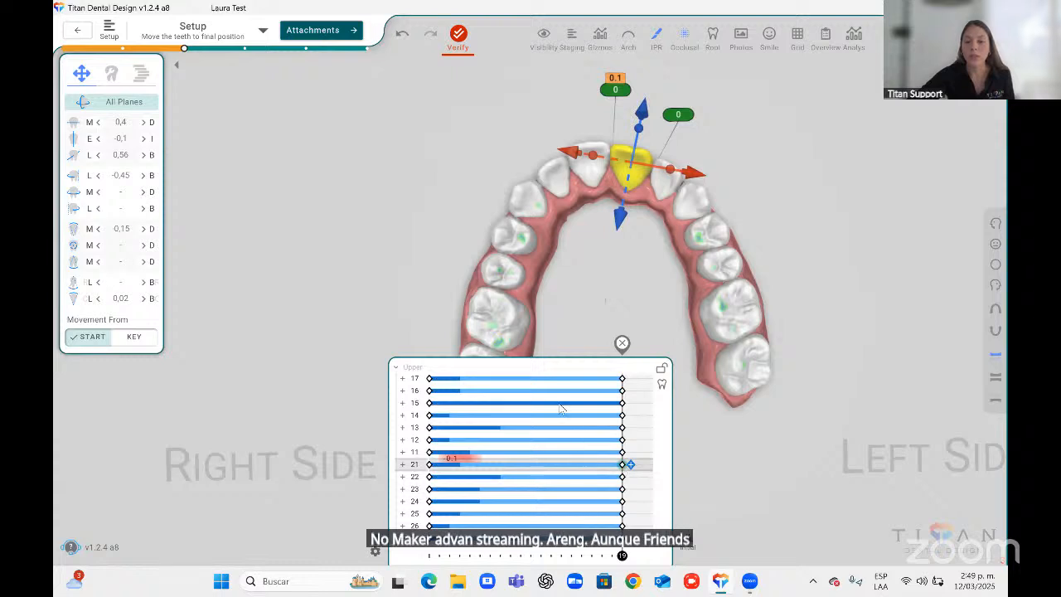
middle_click_drag(565, 272, 570, 283)
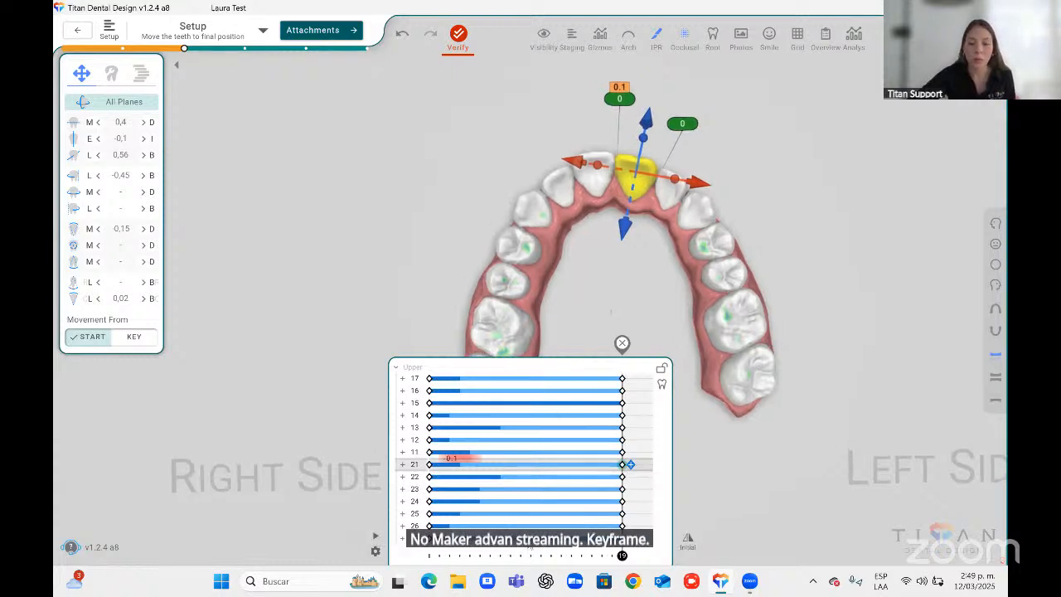
Select the upper teeth 13 to 23 at stage 9, add a simple key there, then delete that key.
left_click(519, 544)
left_click_drag(511, 554, 520, 555)
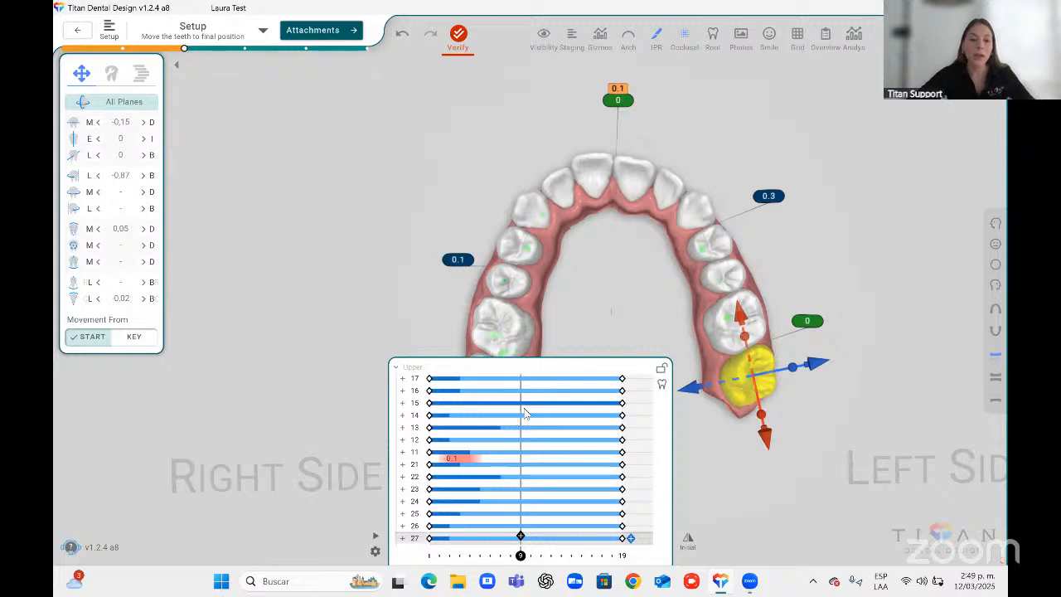
left_click(536, 212)
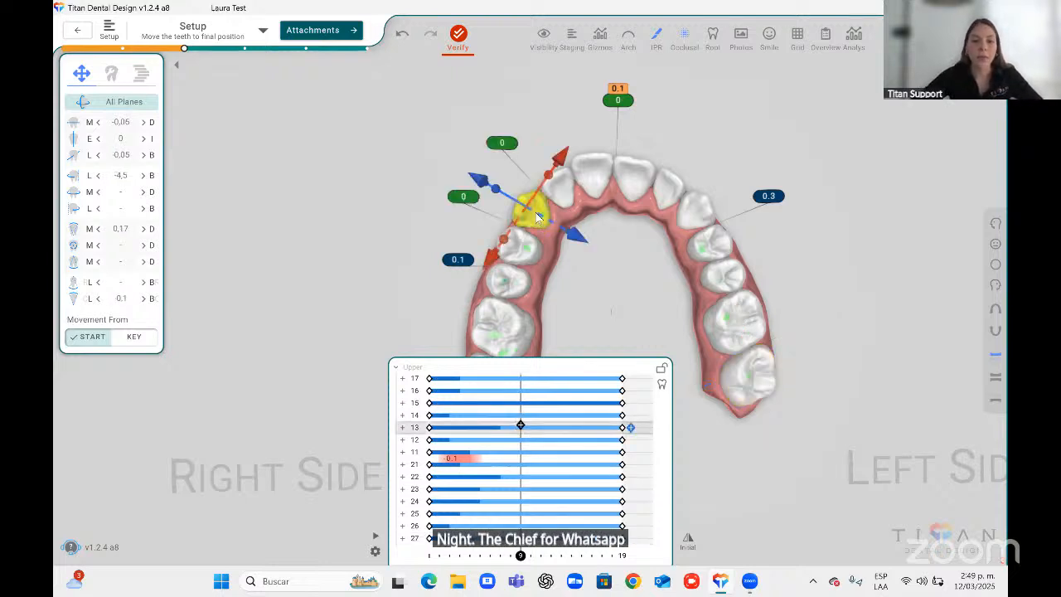
left_click(695, 216, "shift")
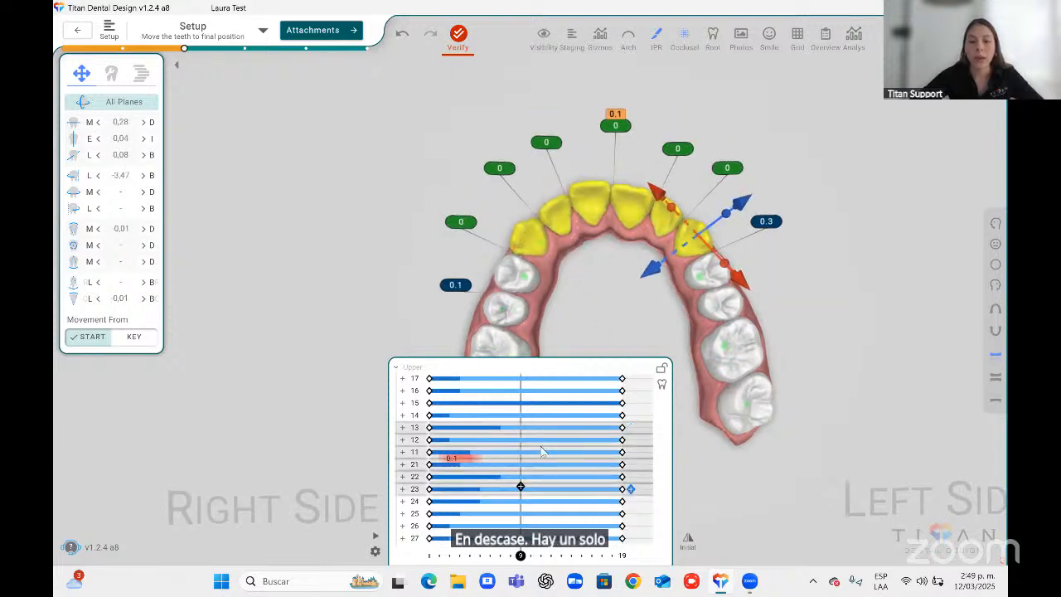
left_click(520, 487)
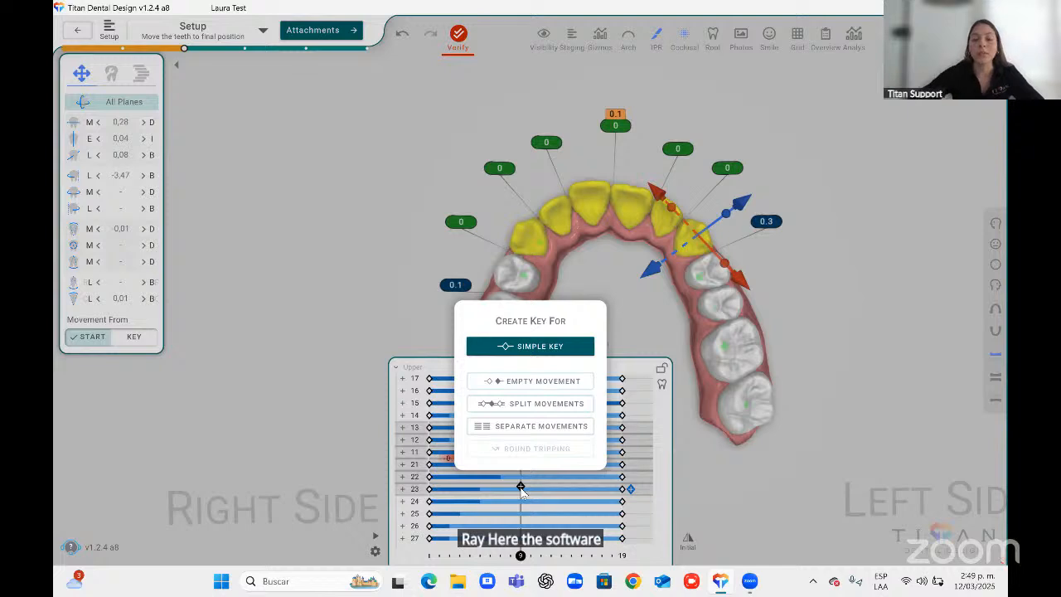
left_click(562, 349)
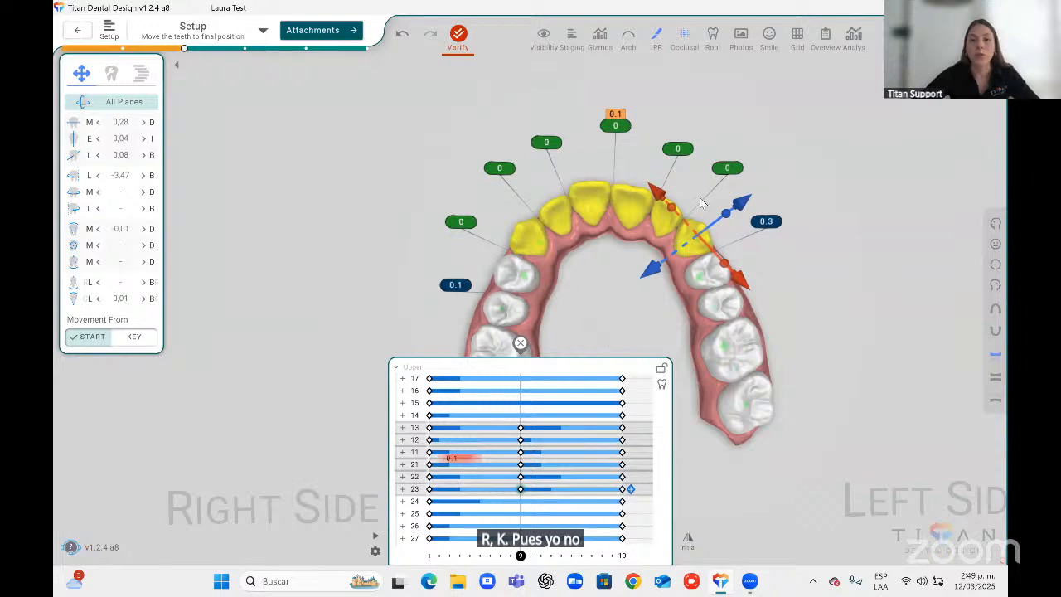
left_click(738, 204)
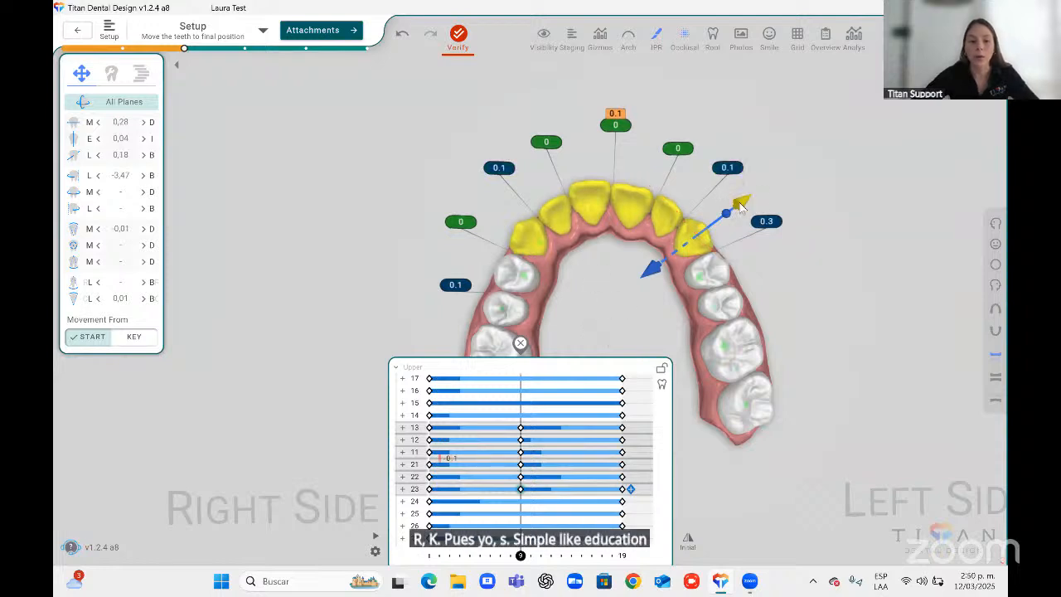
left_click(654, 270)
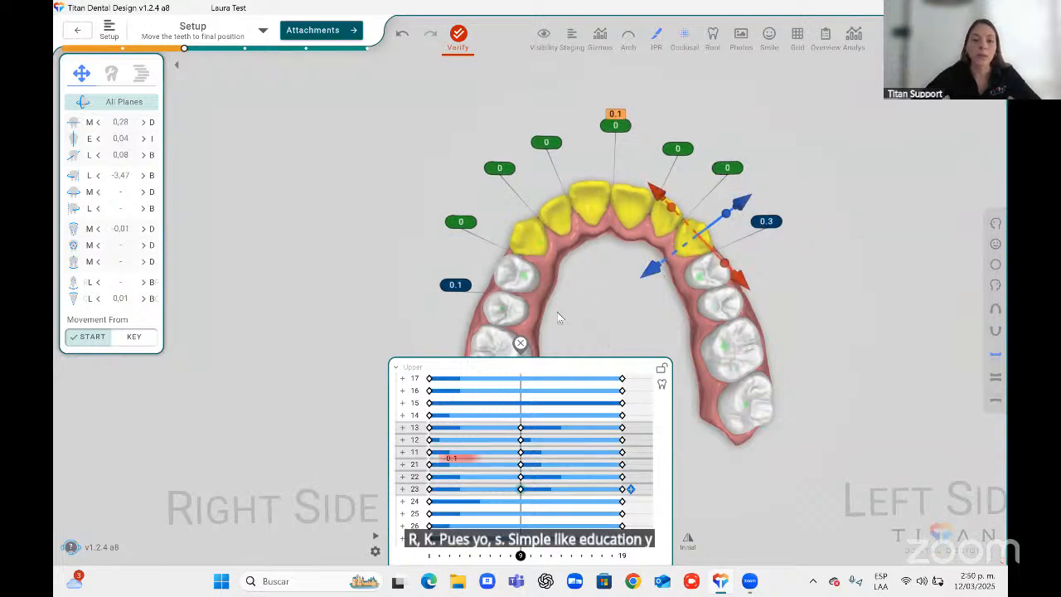
left_click(521, 344)
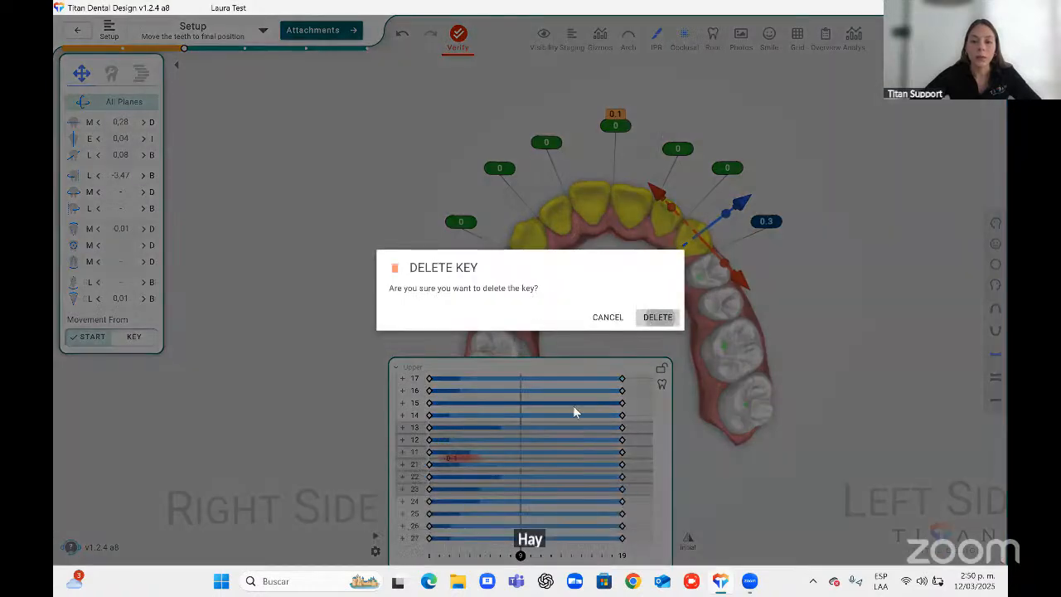
left_click(657, 317)
Examine the Split Movements and Separate Movements key options at stage 9 and cancel without applying.
left_click(521, 487)
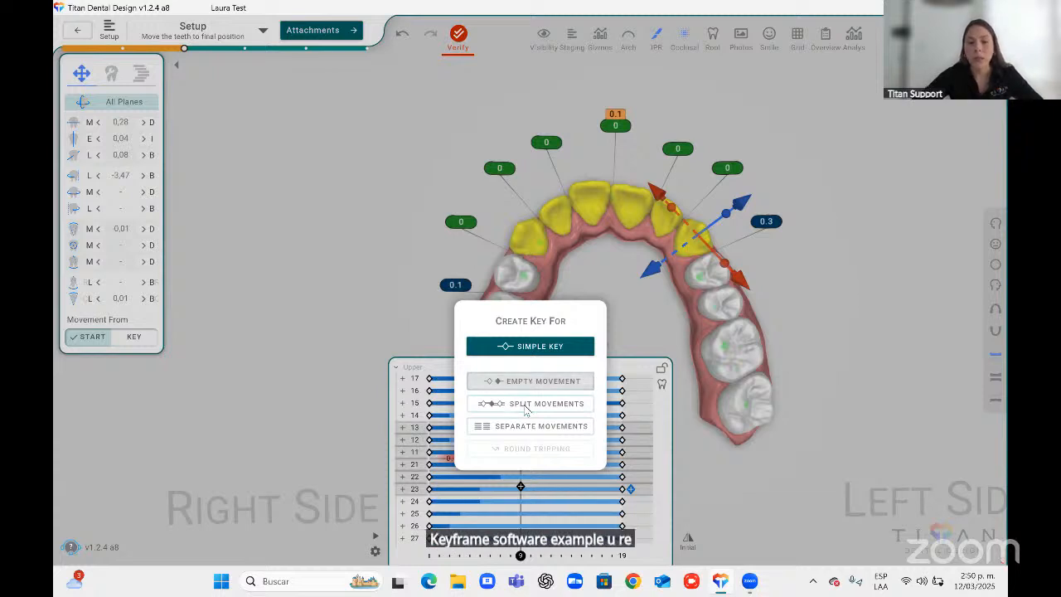
left_click(525, 404)
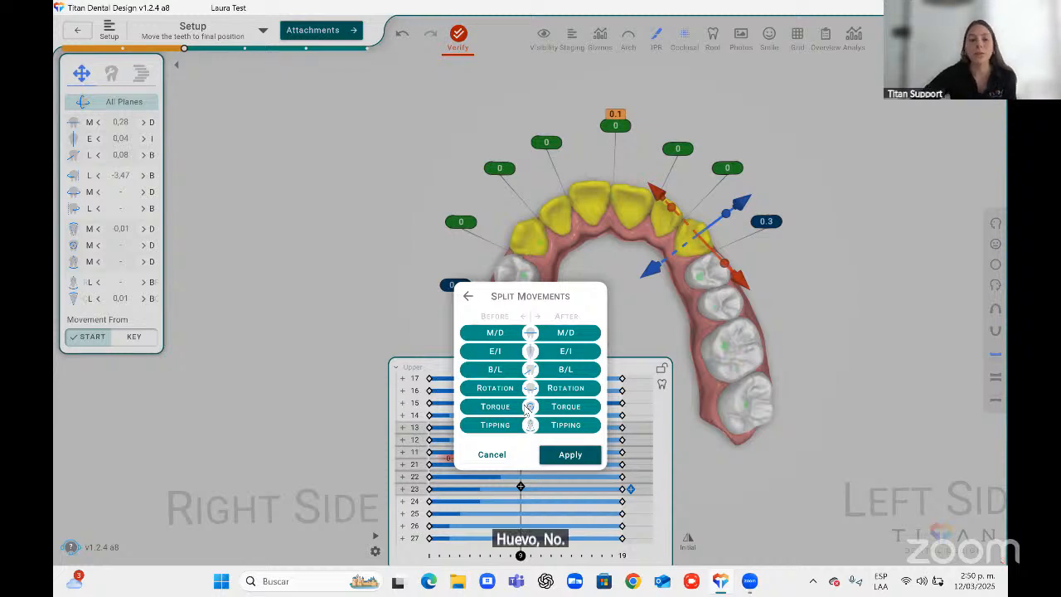
left_click(468, 296)
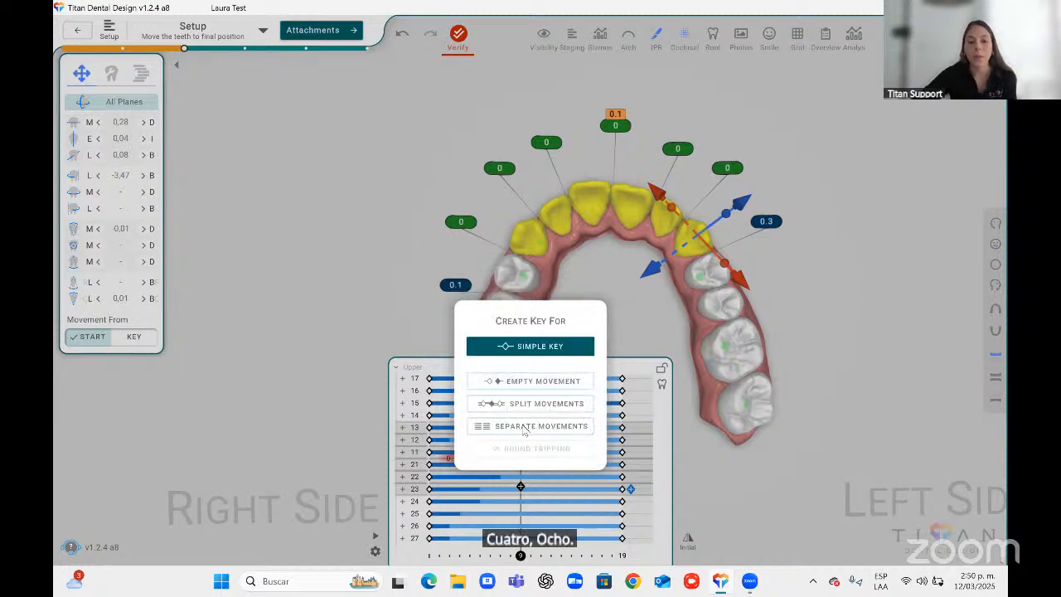
left_click(523, 428)
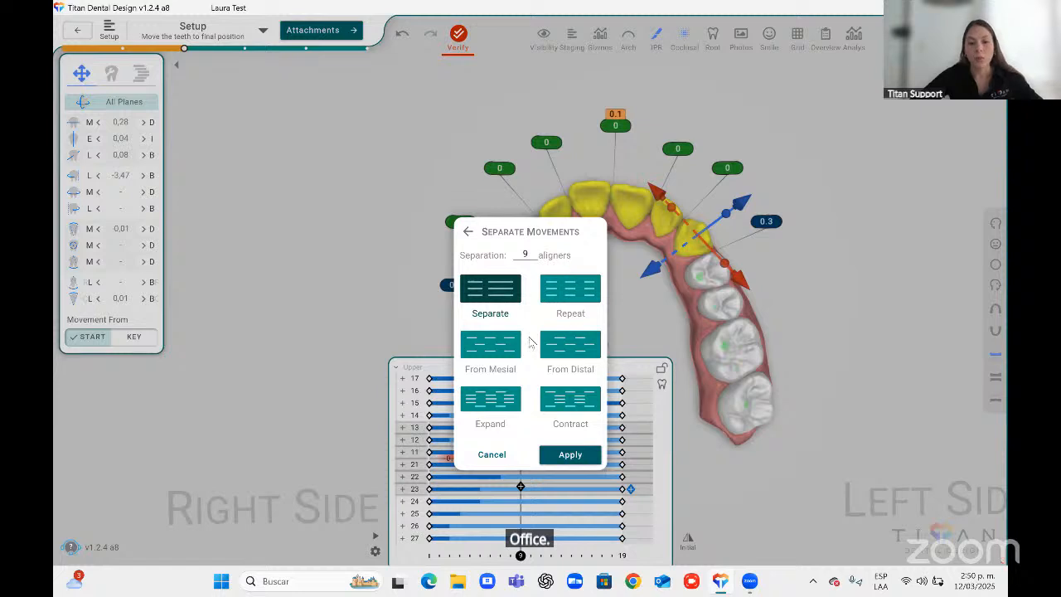
left_click(497, 460)
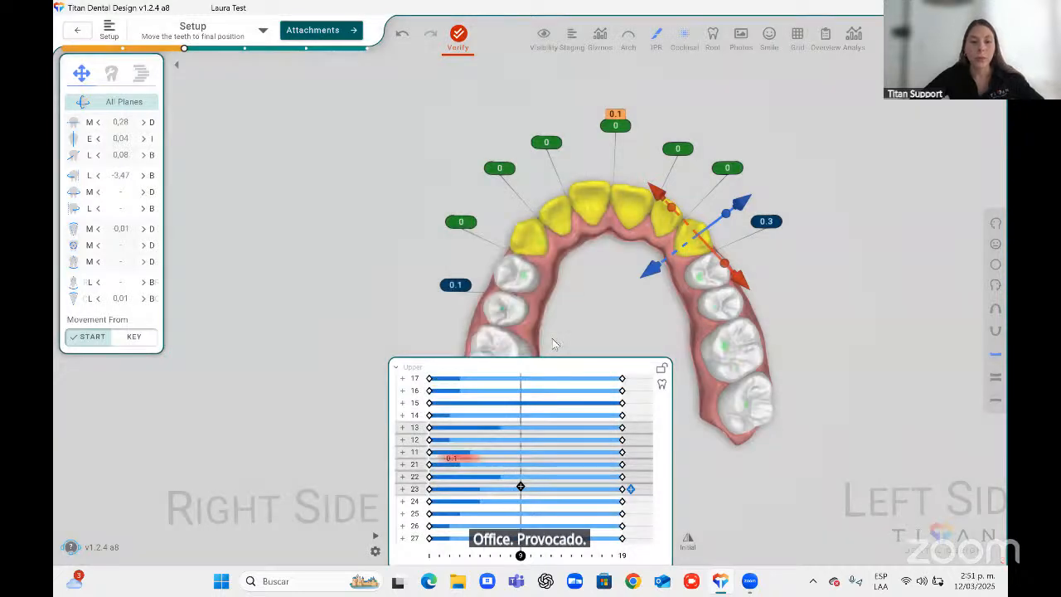
Return the staging timeline to the final stage 19, collapse the upper per-tooth timeline and deselect the teeth.
middle_click_drag(571, 294, 574, 316)
mouse_move(522, 555)
left_mouse_down()
mouse_move(442, 556)
mouse_move(622, 555)
left_mouse_up()
left_click(397, 367)
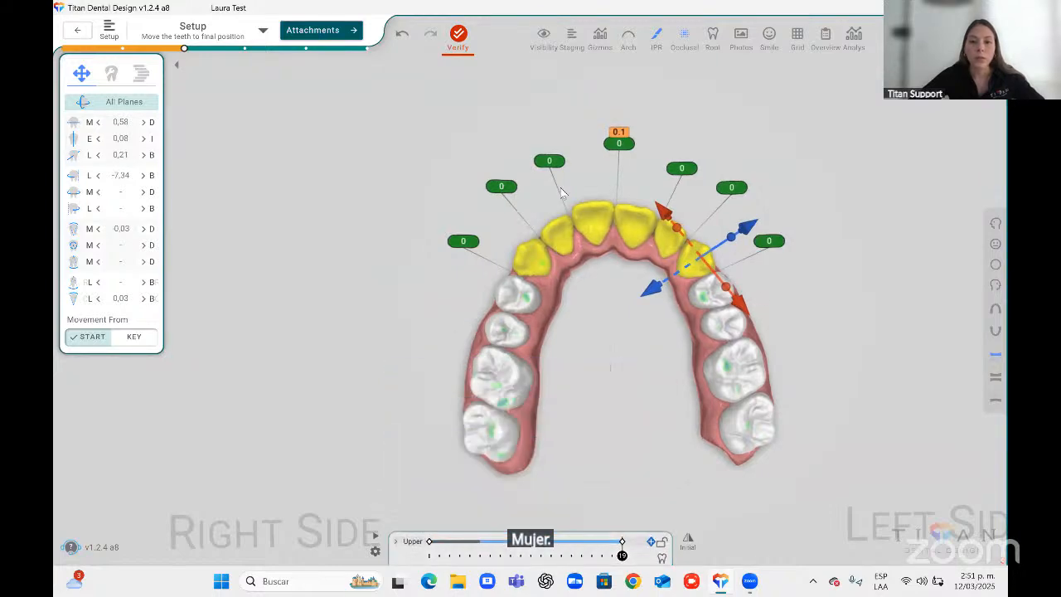
mouse_move(619, 143)
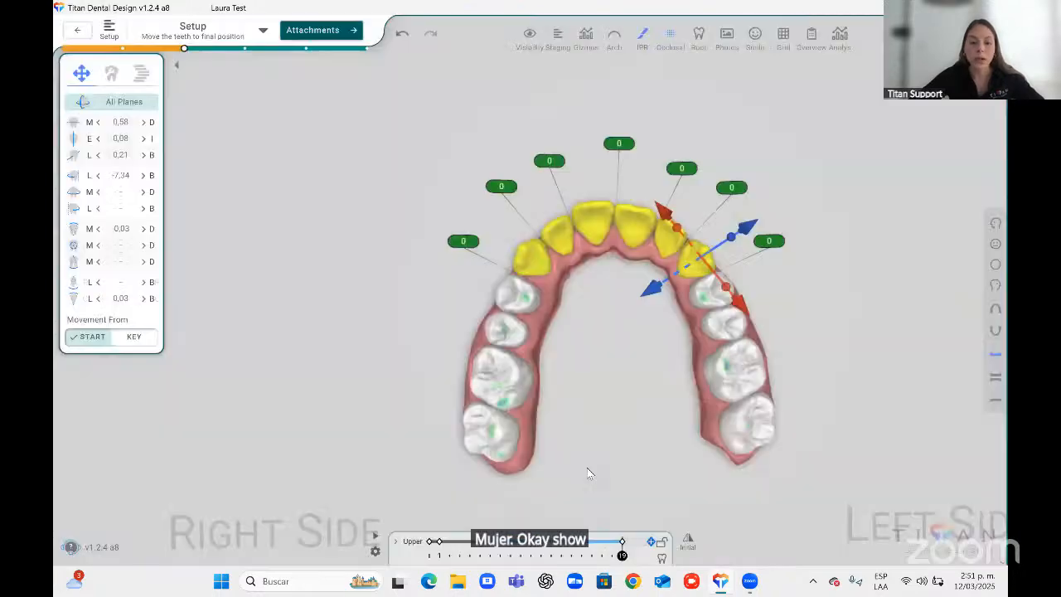
left_click(587, 467)
Switch to the frontal smile view and advance the case to the Attachments stage.
left_click(996, 244)
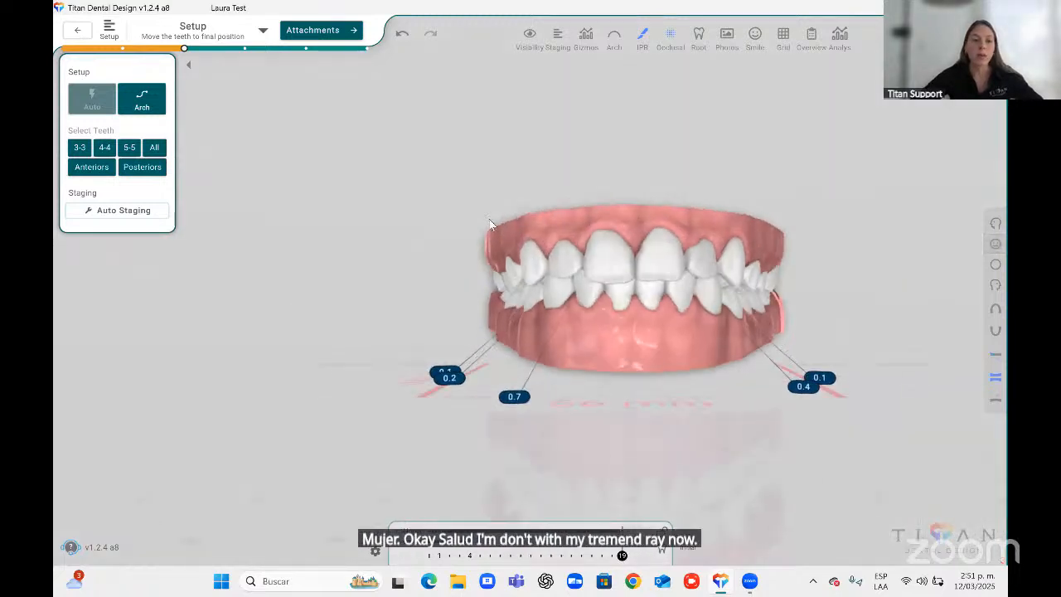
left_click(307, 38)
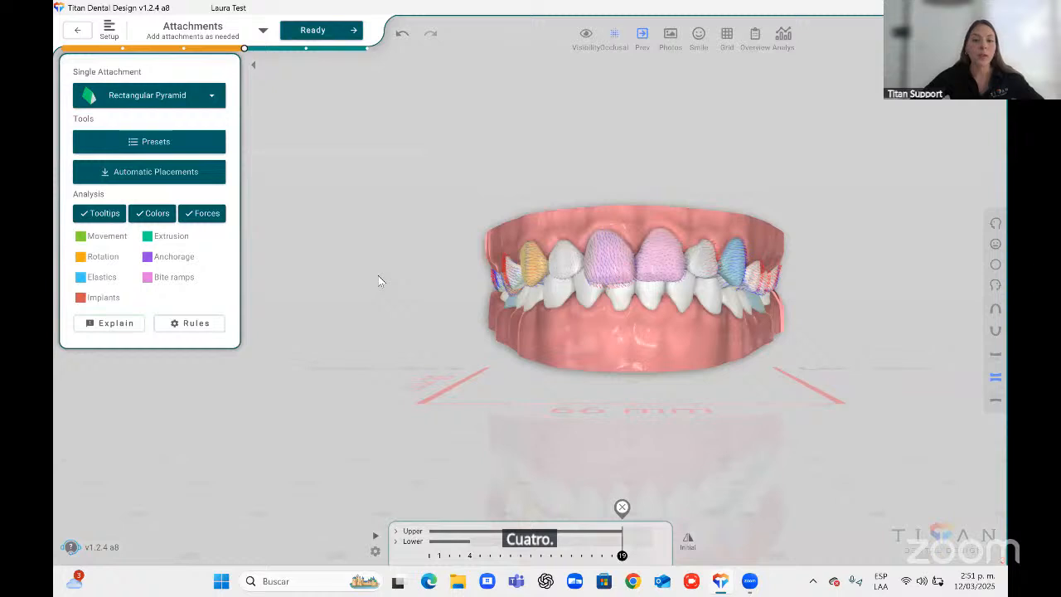
Open the single attachment type list and browse the available attachment shapes.
left_click(149, 97)
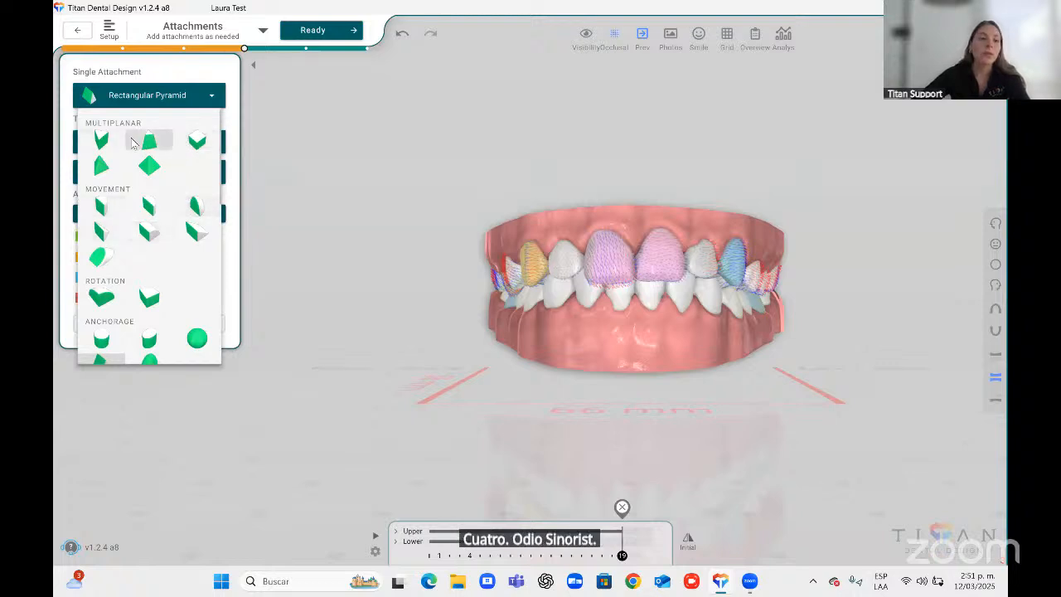
scroll(212, 230, "down", 3)
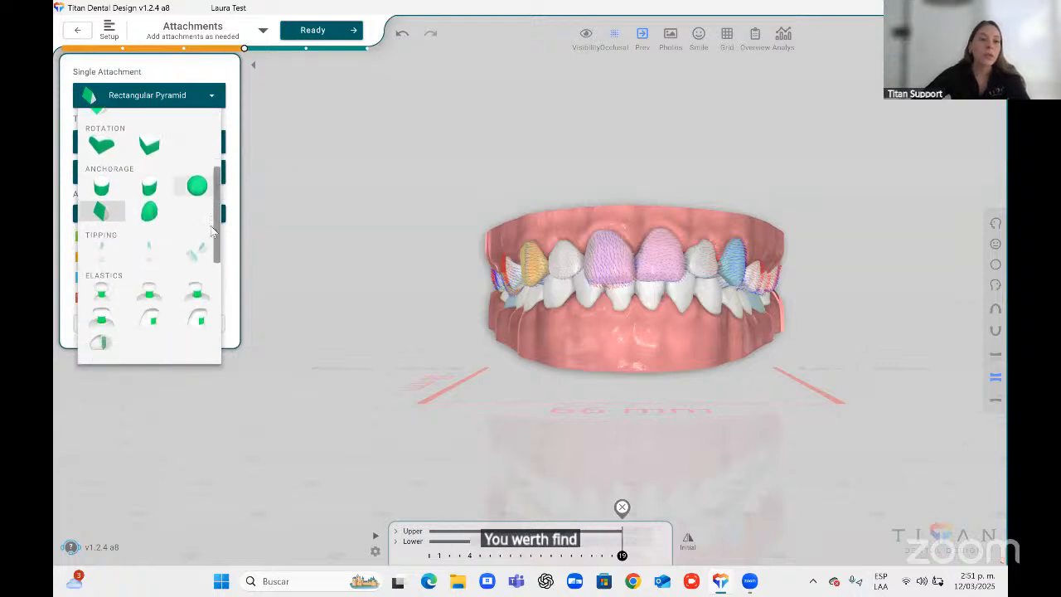
scroll(211, 230, "down", 3)
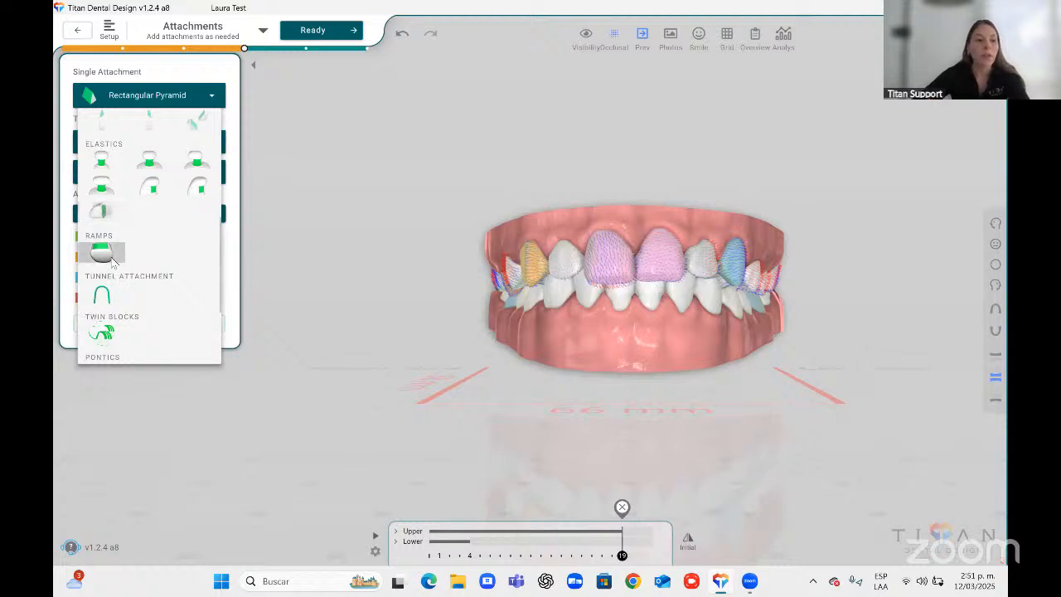
Choose the Rectangular Pyramid attachment from the shape list and place it on the upper right central incisor.
scroll(216, 273, "down", 1)
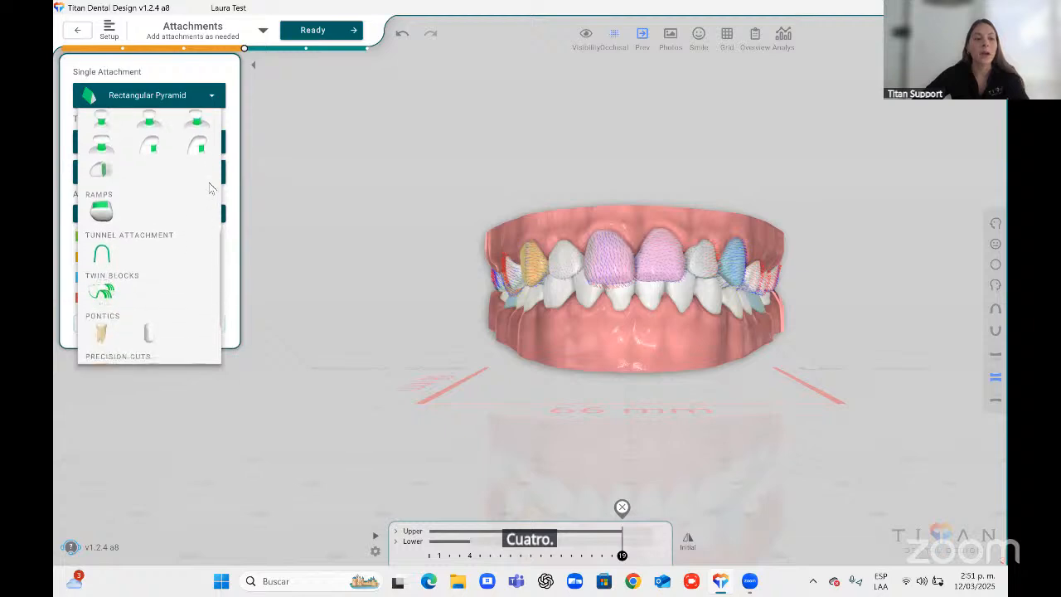
scroll(211, 189, "down", 2)
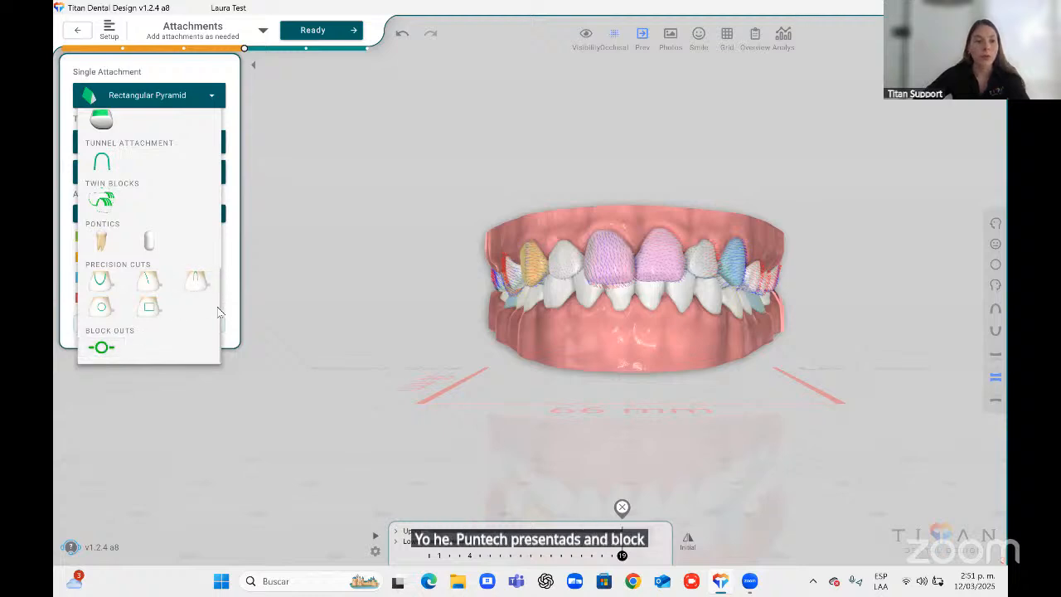
scroll(212, 272, "up", 1)
scroll(212, 272, "up", 10)
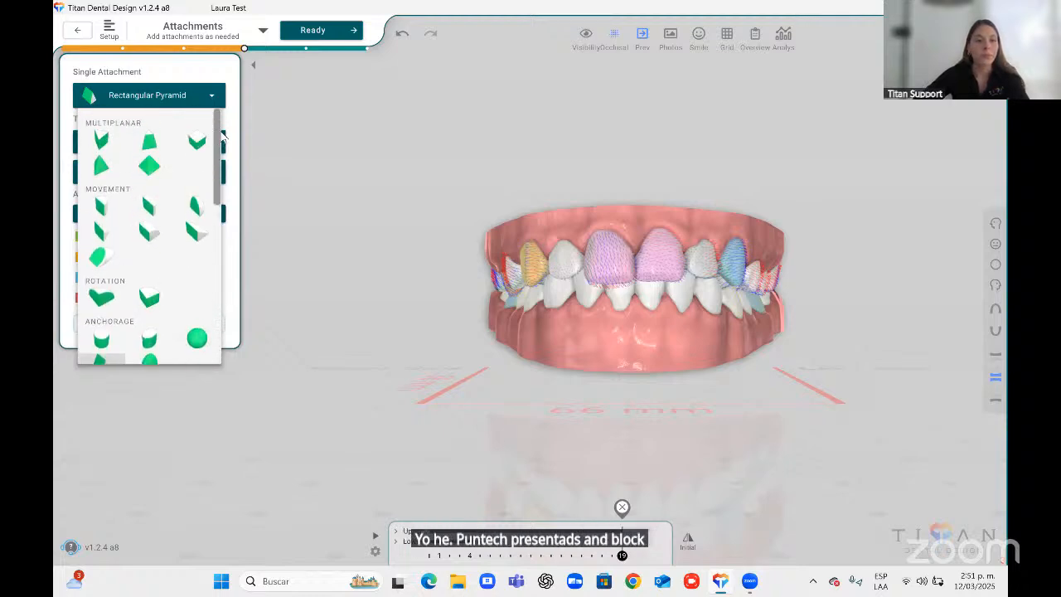
scroll(131, 269, "down", 1)
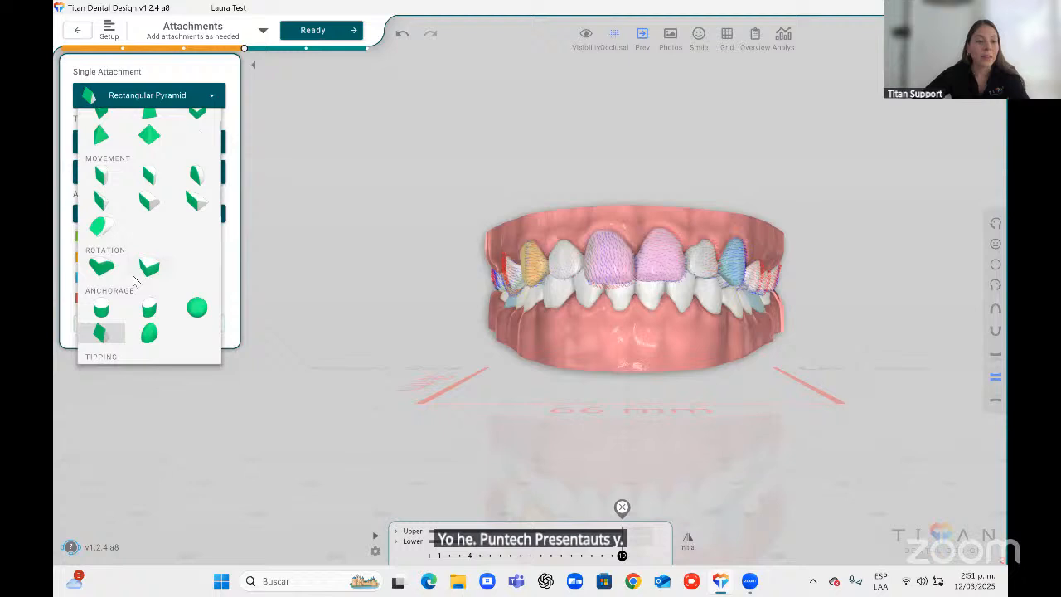
left_click(106, 337)
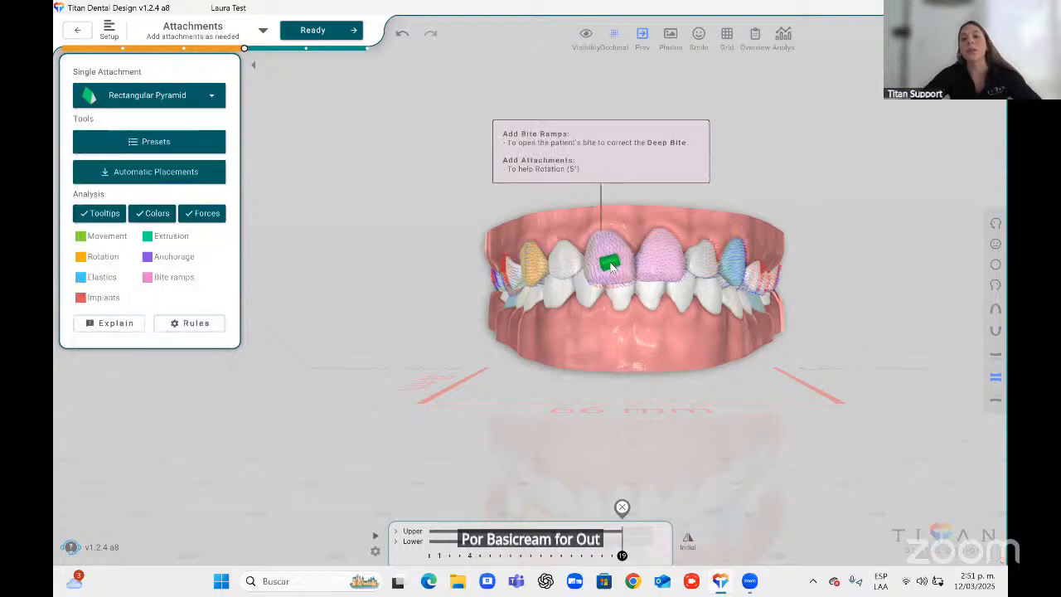
left_click(611, 253)
Select the new incisor attachment and set its length to 3.7 mm.
scroll(611, 294, "up", 2)
middle_click_drag(610, 294, 577, 291)
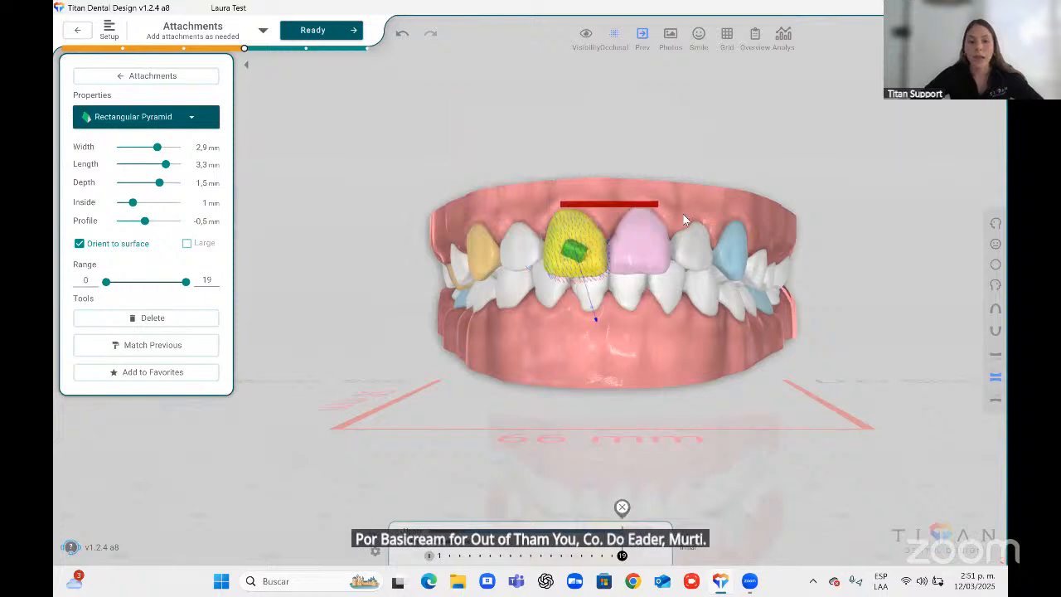
left_click_drag(155, 147, 174, 165)
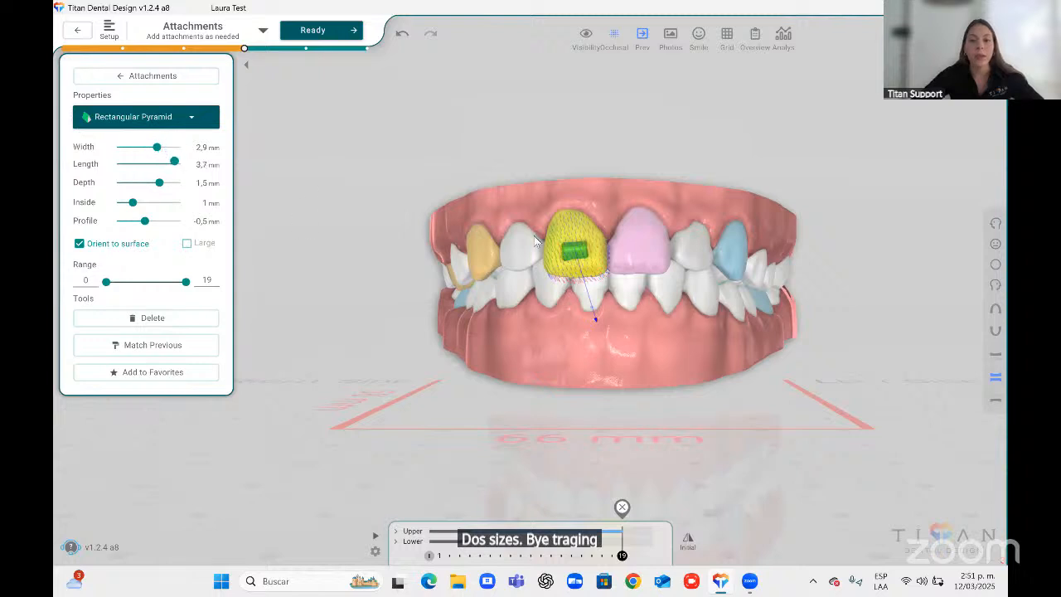
mouse_move(568, 213)
left_mouse_down()
mouse_move(599, 205)
mouse_move(569, 213)
left_mouse_up()
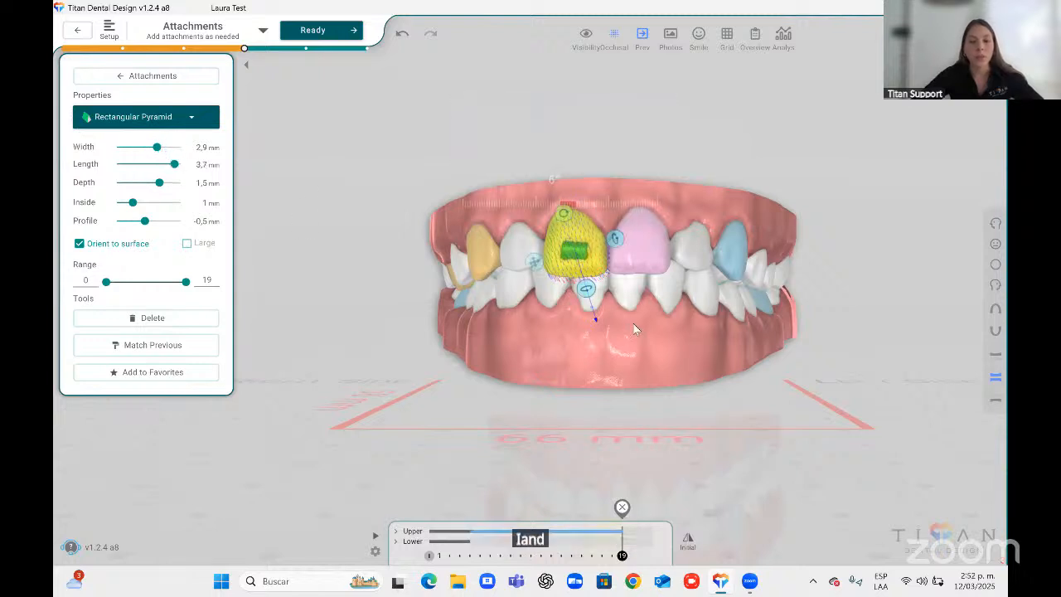
left_click(630, 333)
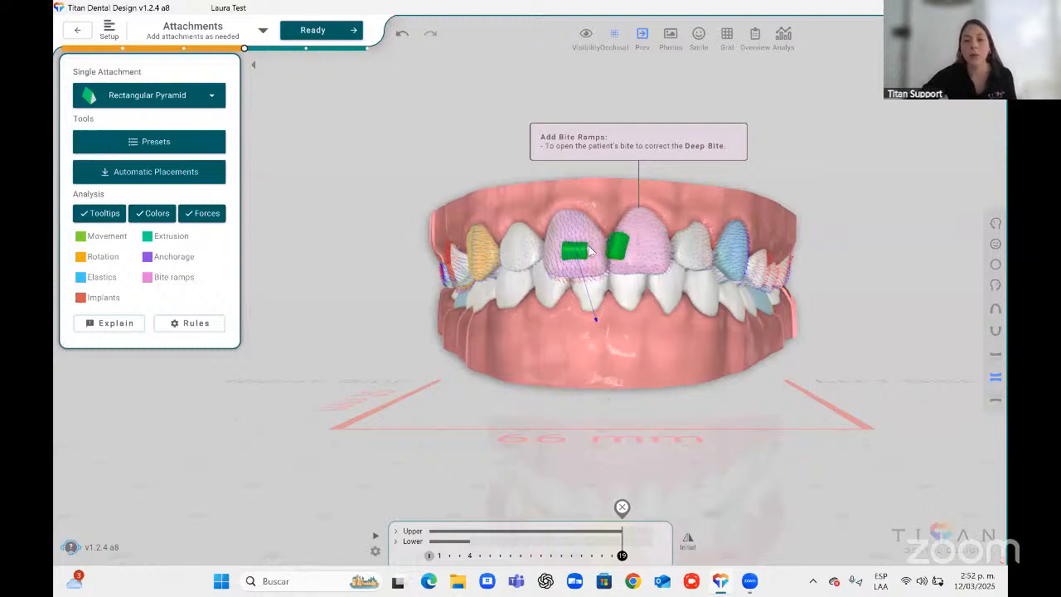
Reselect the incisor attachment to review its placement, then deselect it.
left_click(575, 248)
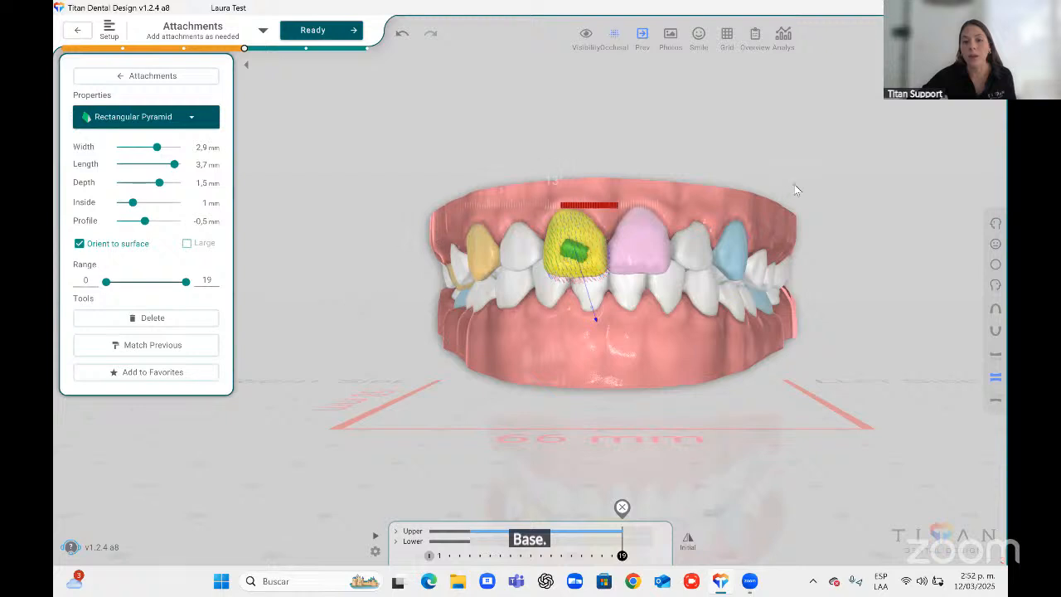
left_click_drag(548, 161, 535, 168)
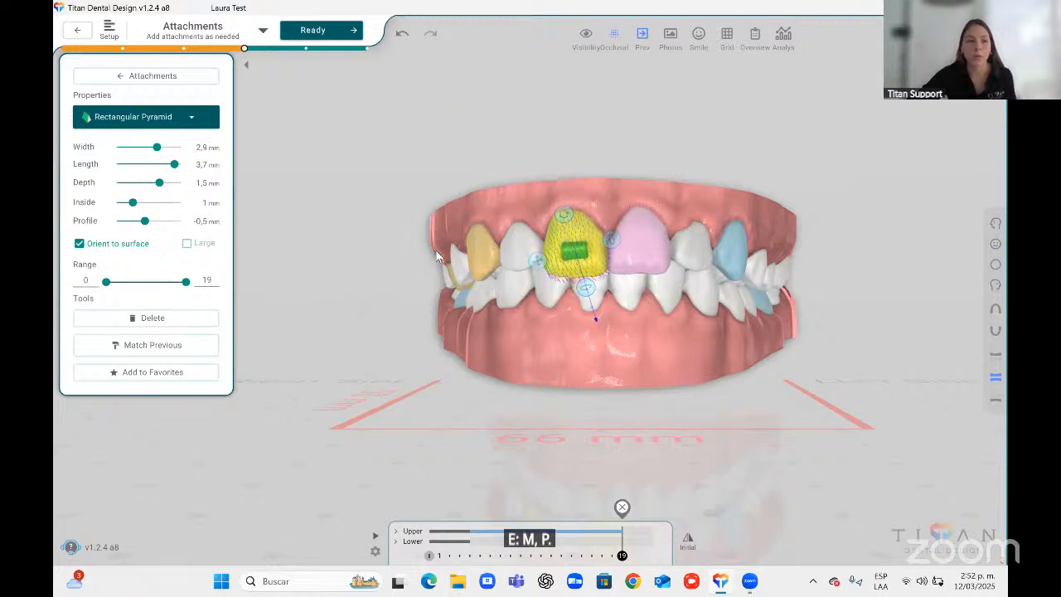
left_click(307, 250)
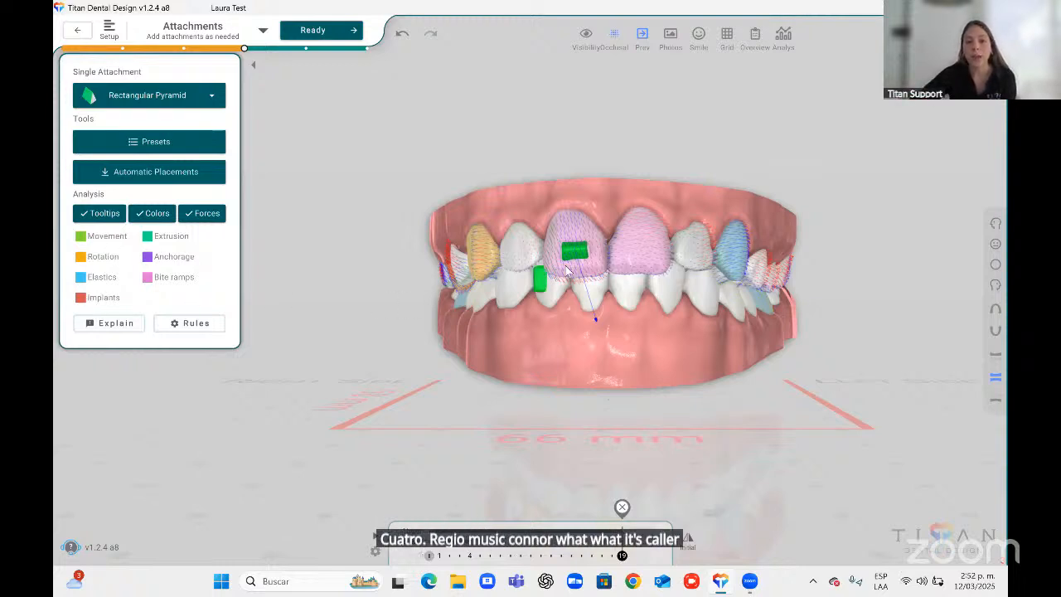
mouse_move(577, 232)
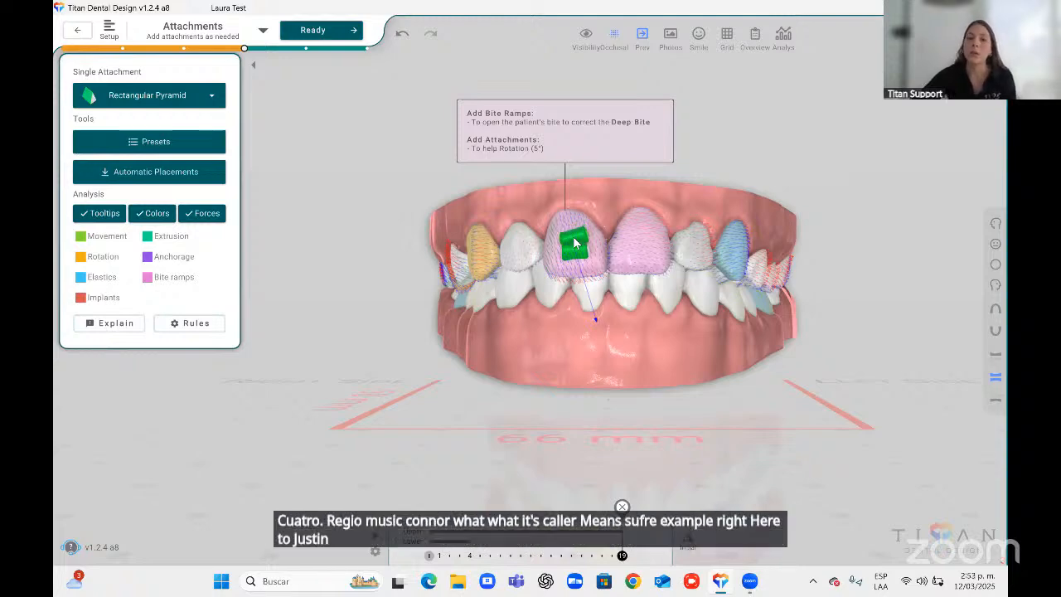
left_click(576, 242)
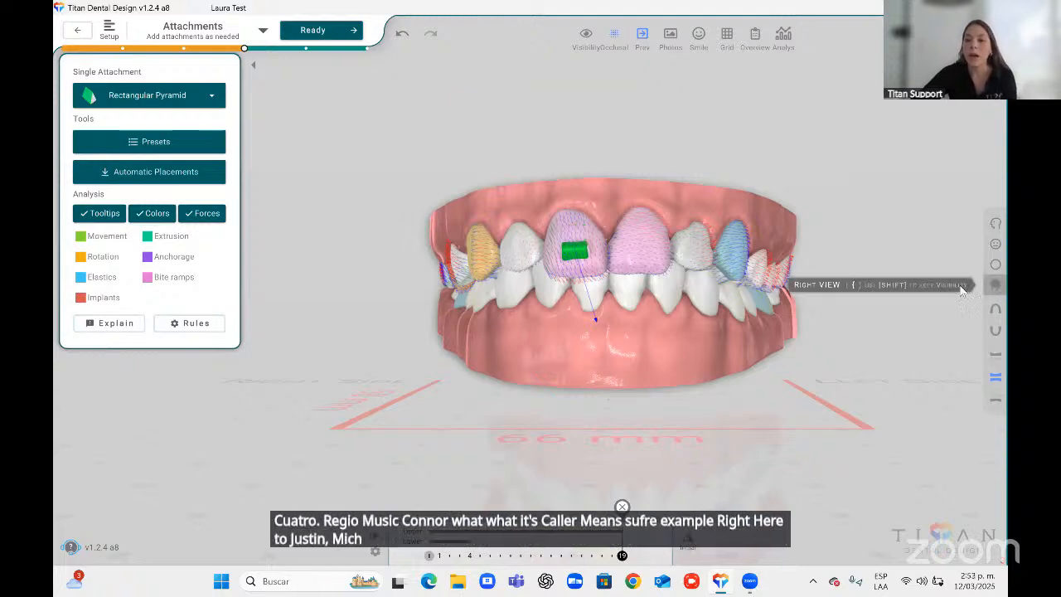
Switch to the right side view and inspect the attachments on the posterior teeth.
left_click(996, 285)
middle_click_drag(614, 322, 666, 272)
scroll(580, 300, "up", 4)
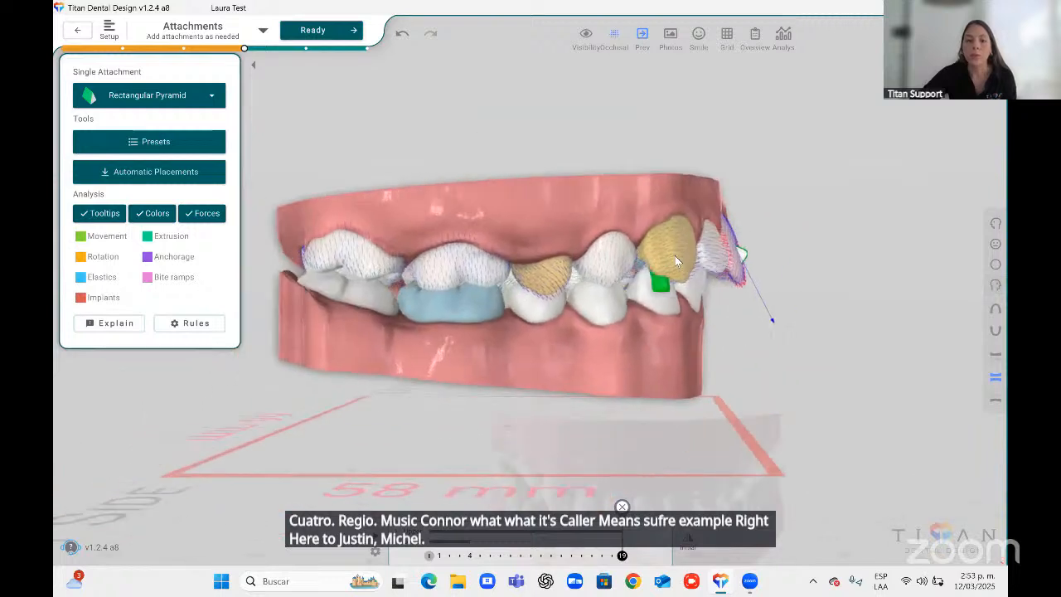
mouse_move(678, 250)
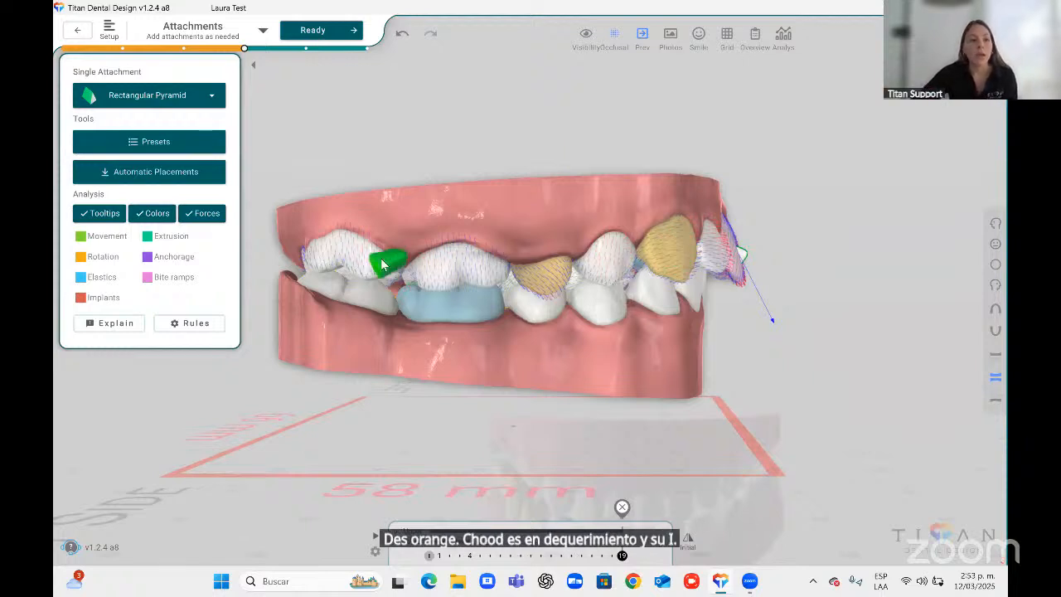
Open the Explain assistant, enlarge it to read the attachment suggestions, and close it.
left_click(114, 325)
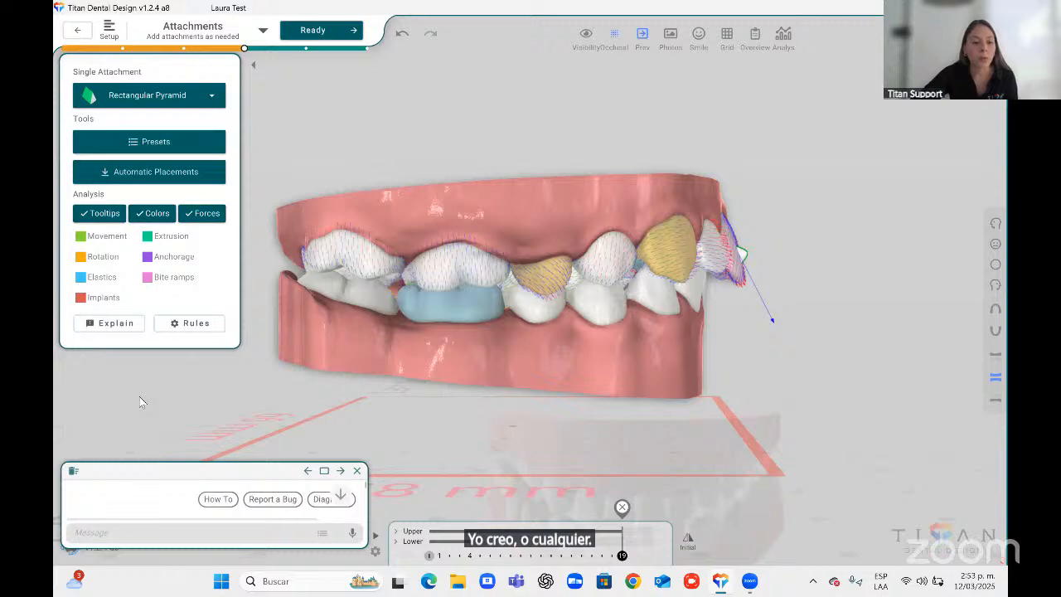
double_click(288, 474)
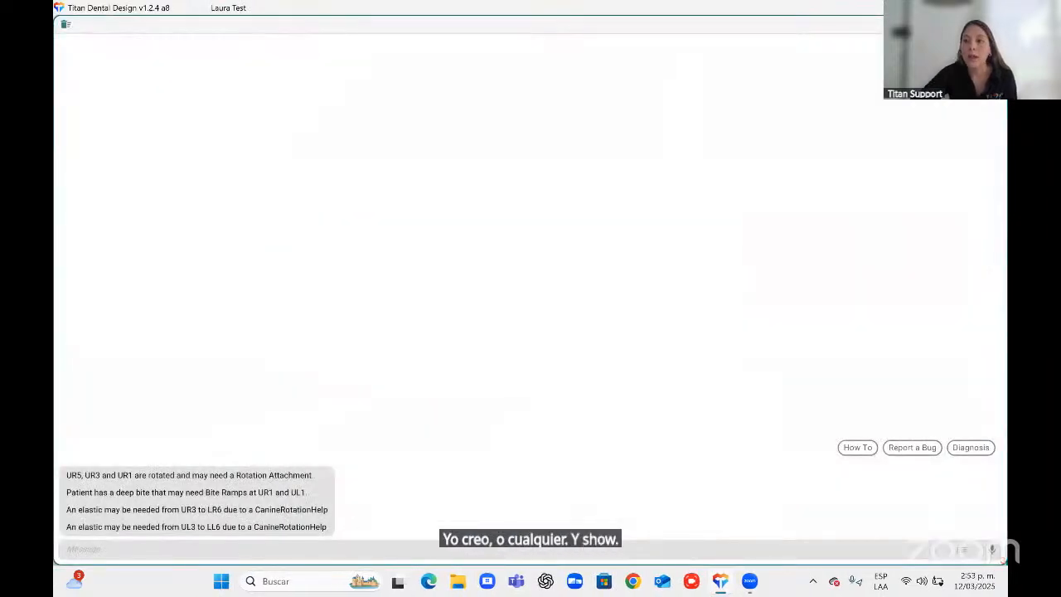
left_click(980, 24)
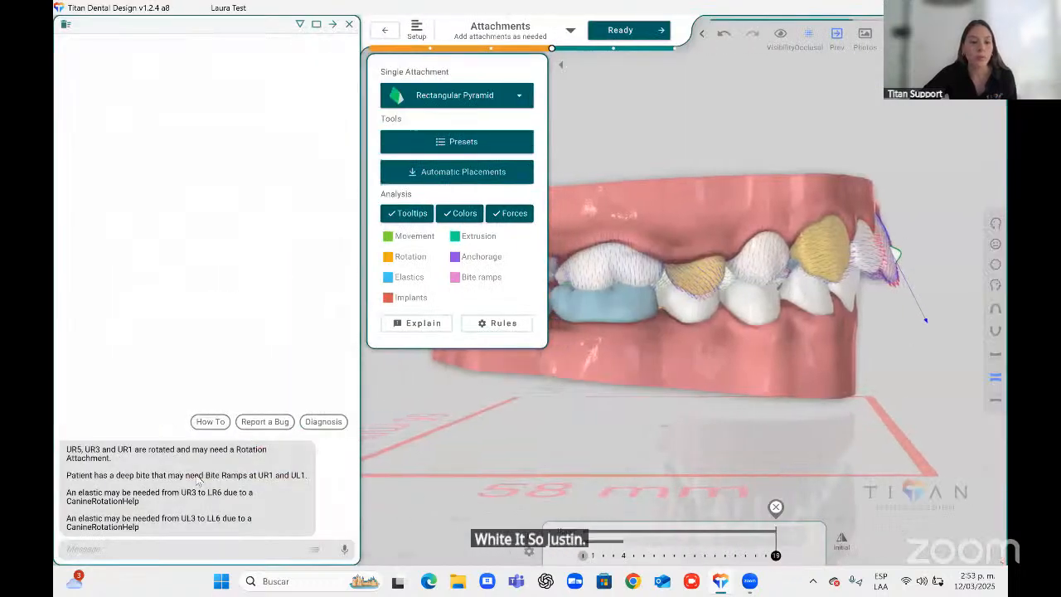
left_click(349, 24)
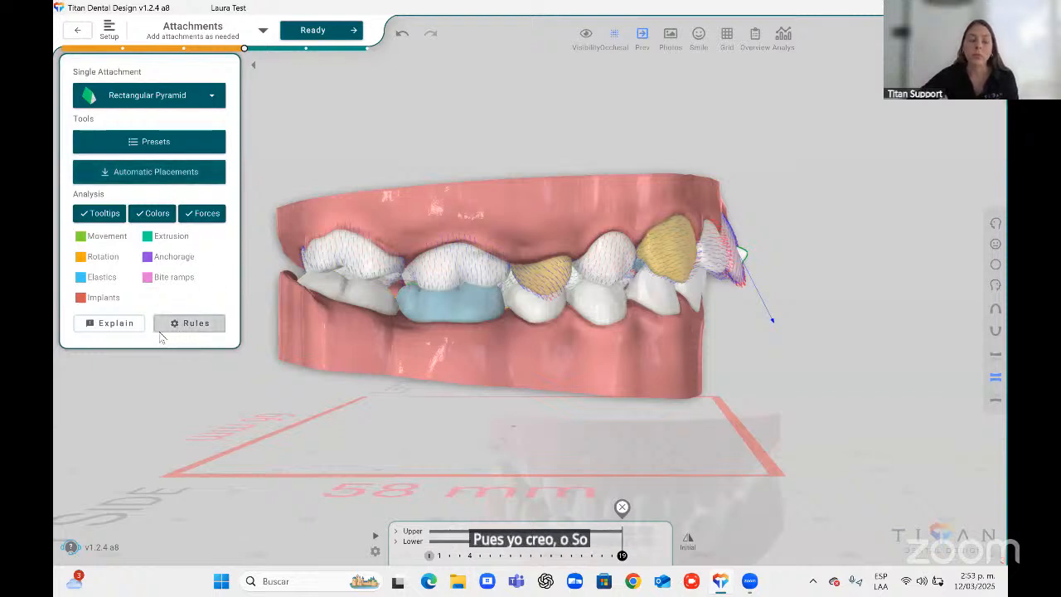
Open the attachment Rules settings and review the Mandible attachment types in the frontal view.
left_click(189, 323)
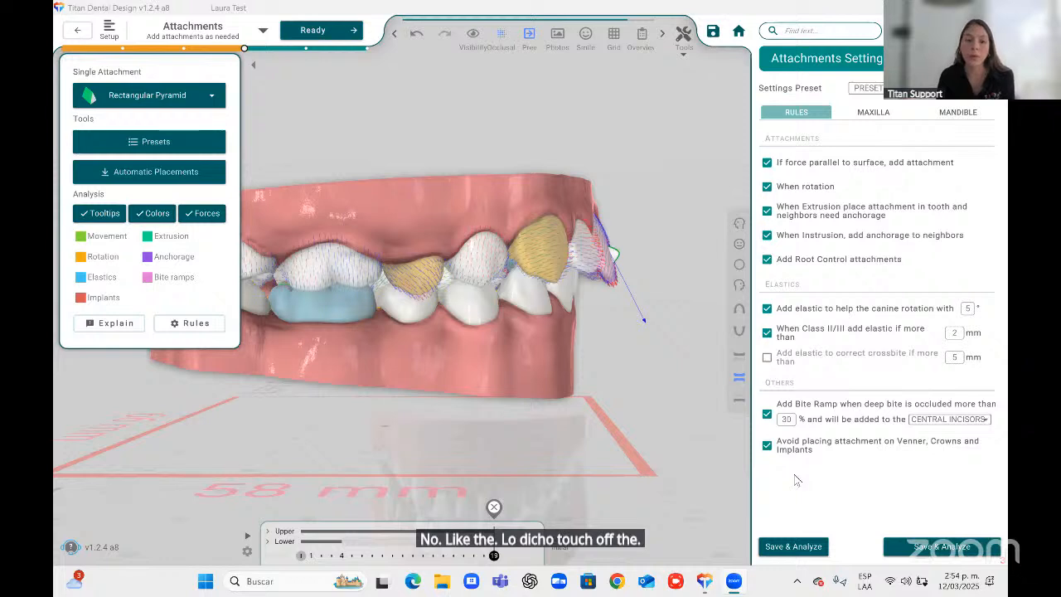
left_click(925, 133)
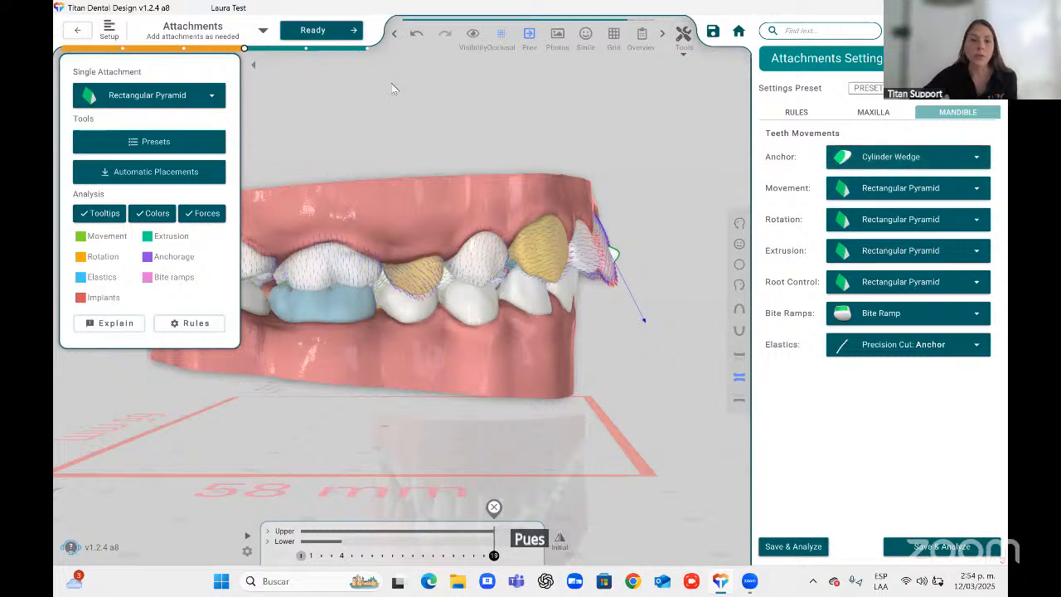
left_click(741, 245)
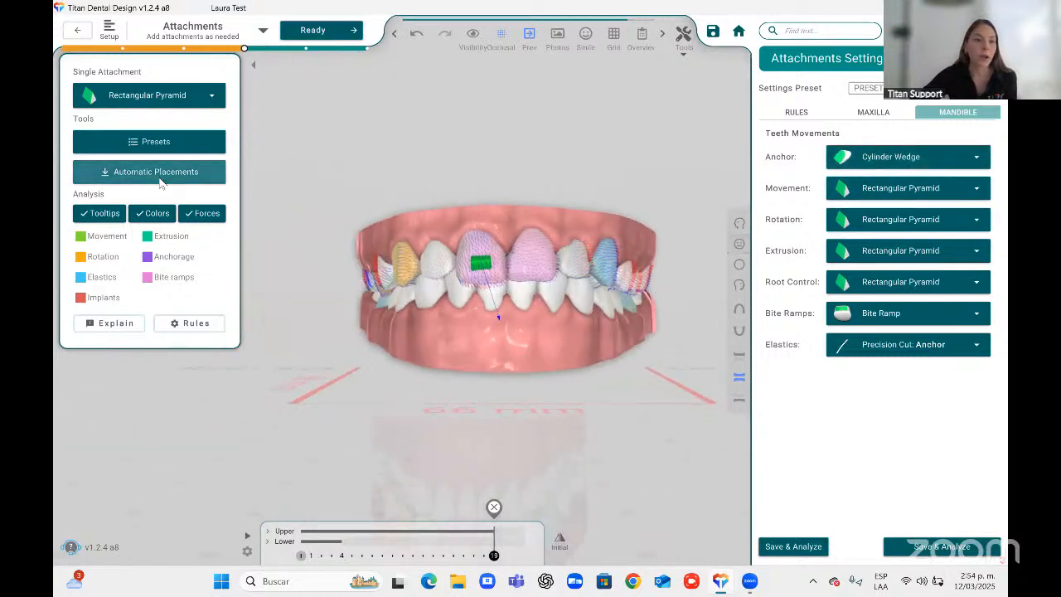
Run Automatic Placements with Clean and Generate, replacing existing attachments, and close the settings.
left_click(164, 181)
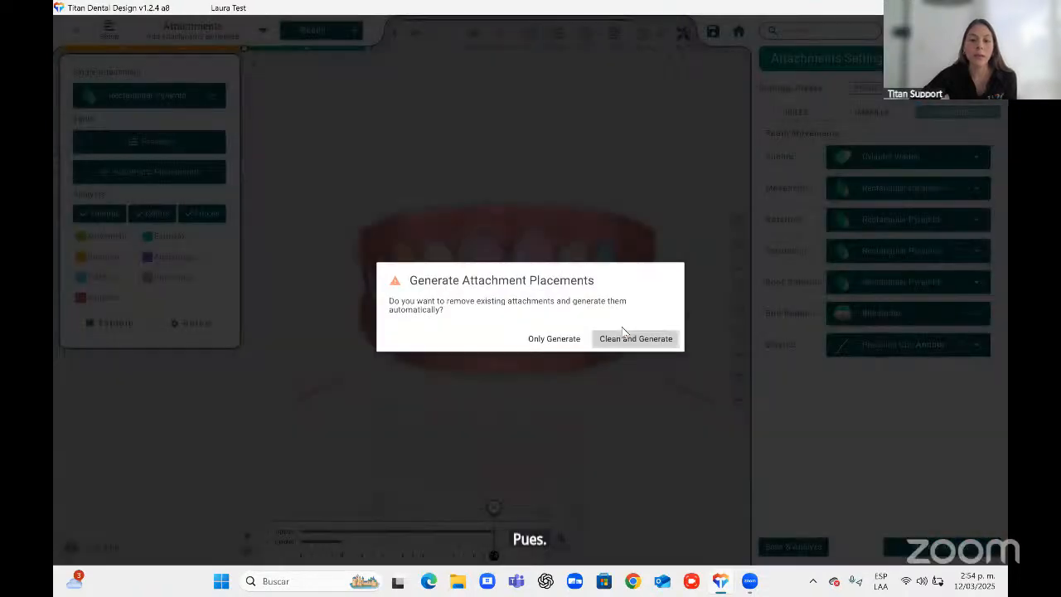
left_click(623, 331)
left_click_drag(580, 325, 452, 303)
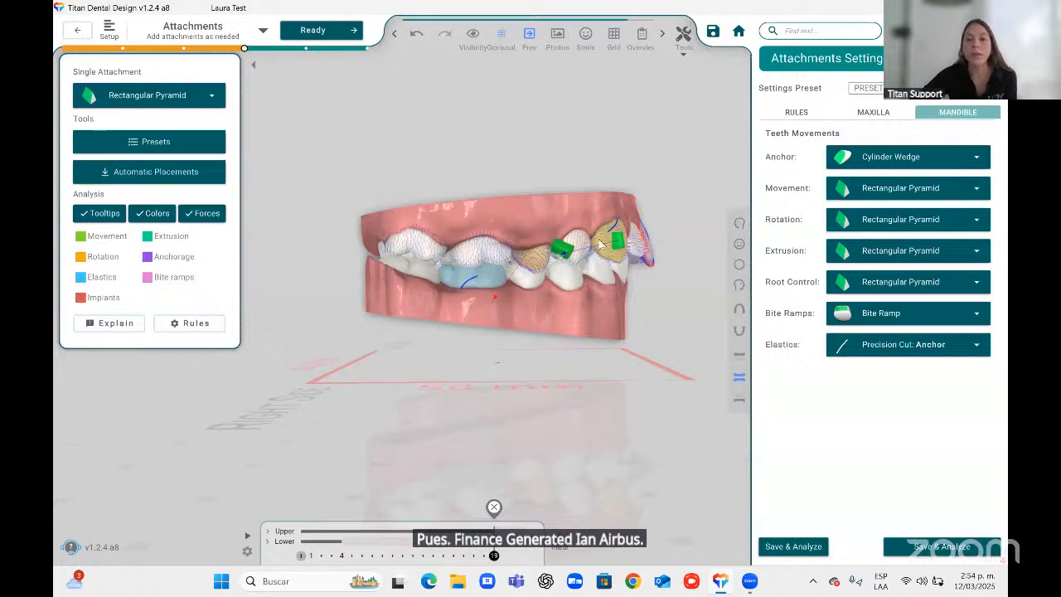
left_click(985, 58)
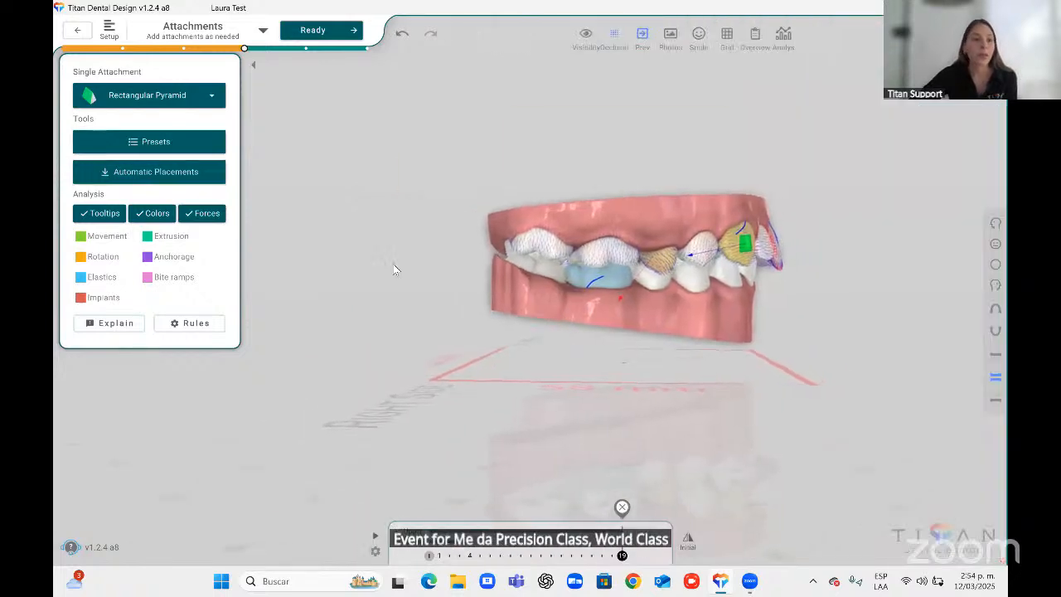
Open the attachment Presets list and scroll through the saved presets.
left_click(156, 144)
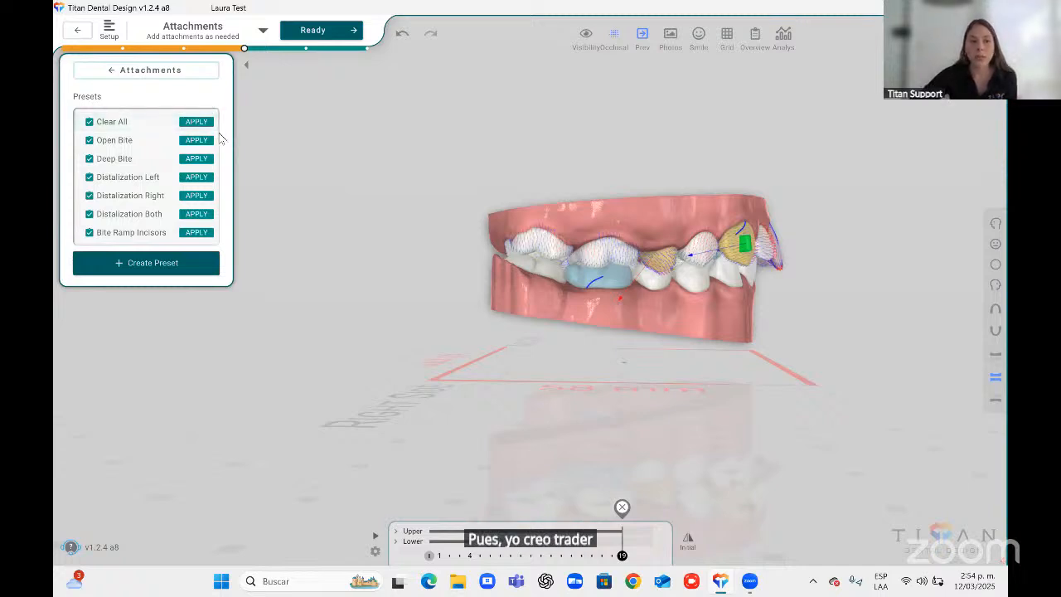
scroll(219, 133, "down", 3)
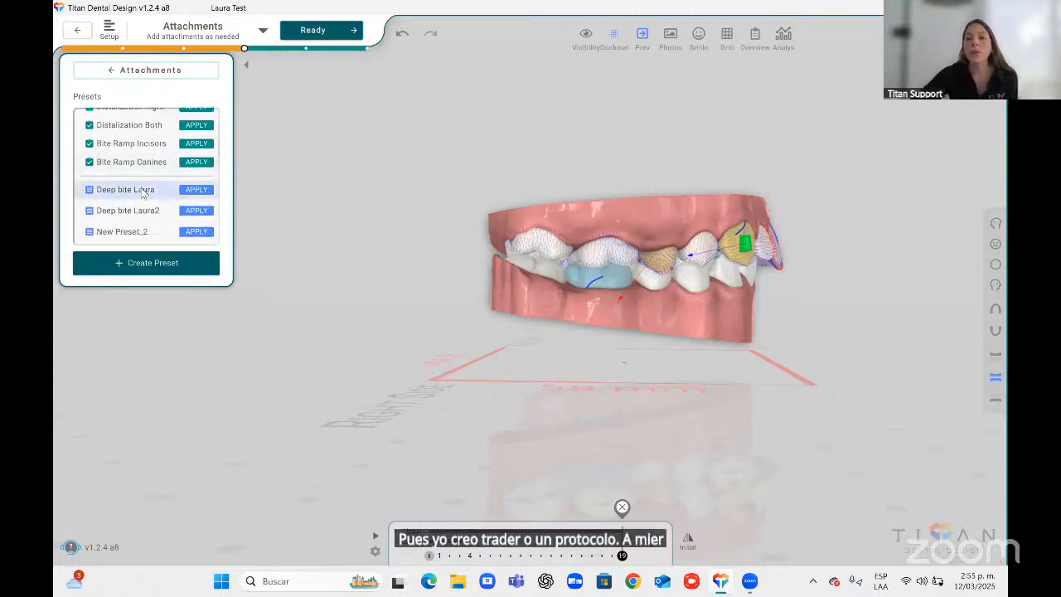
mouse_move(661, 254)
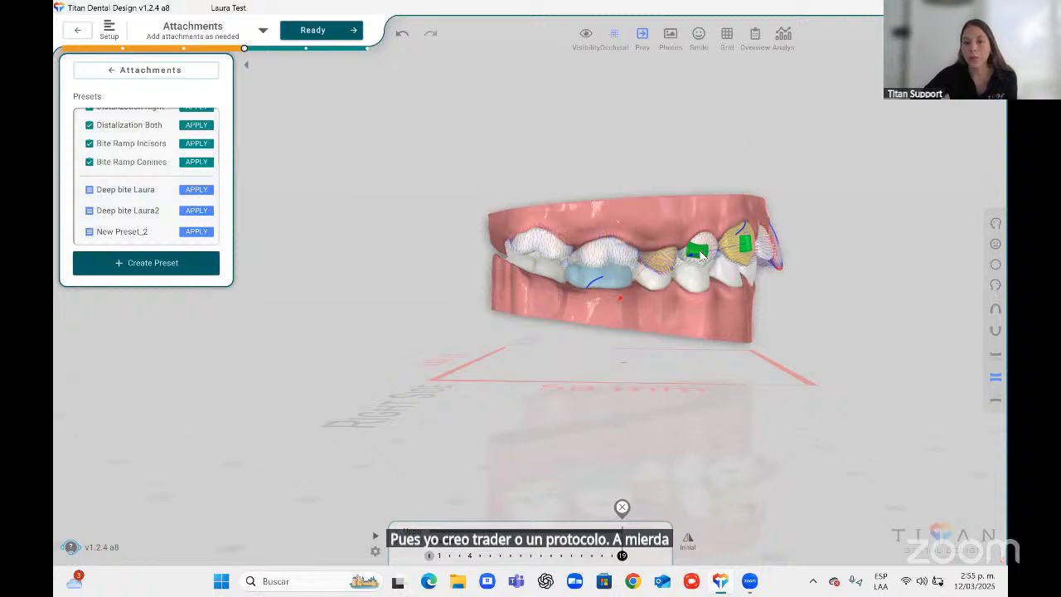
Create a new attachment preset from the current attachments and return to the attachments panel.
left_click(135, 262)
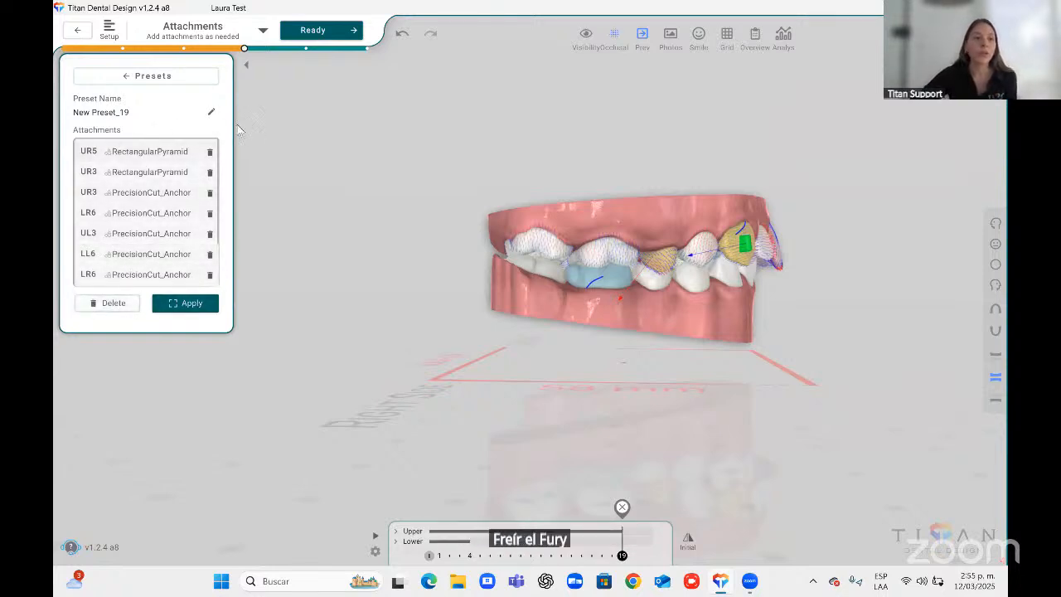
left_click(211, 113)
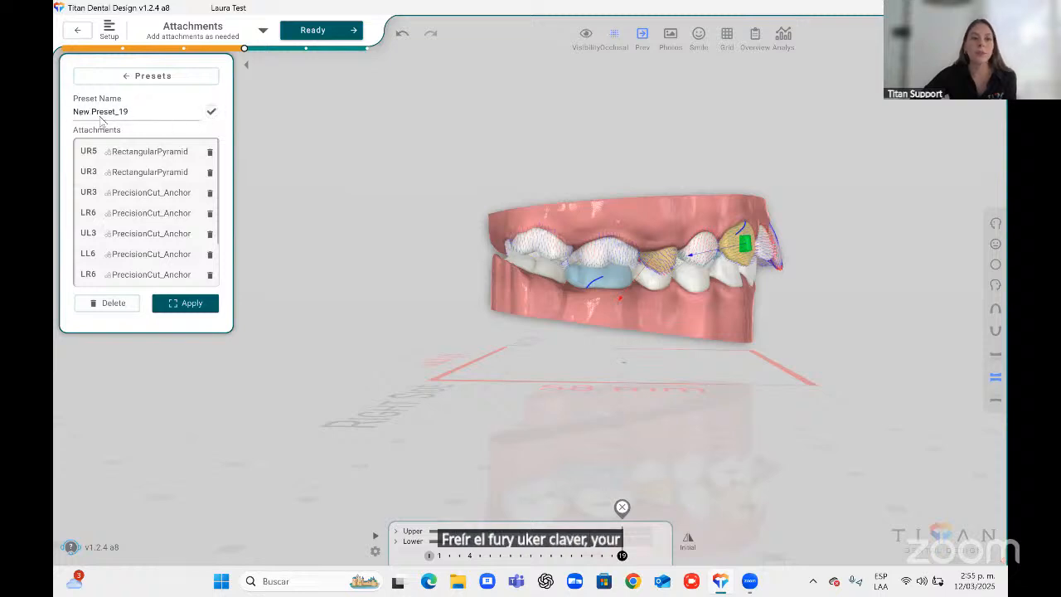
left_click(159, 75)
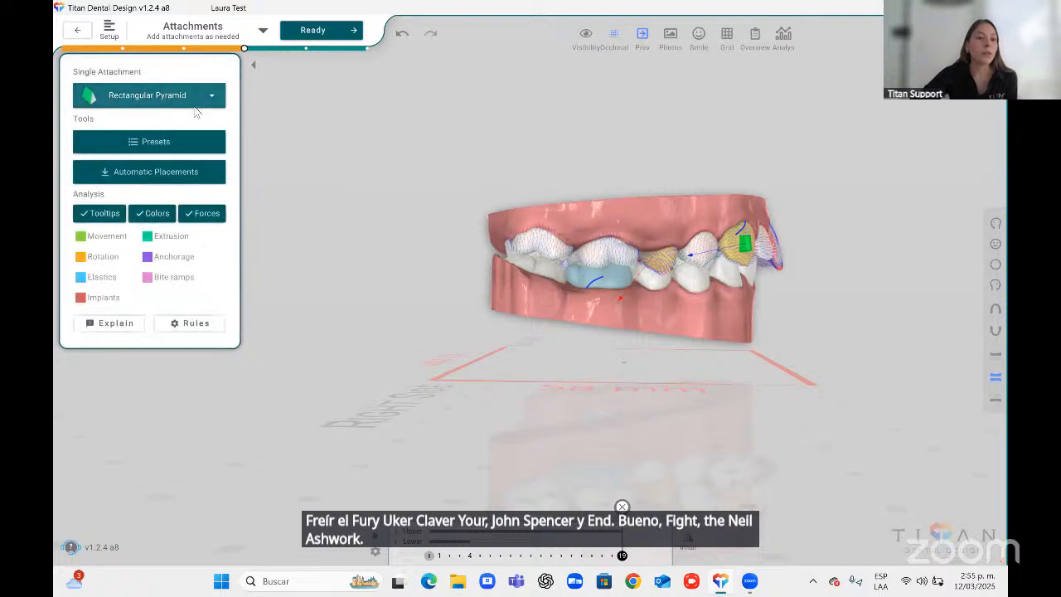
Switch to the frontal view and apply the Clear All preset with Reset and Apply.
left_click(995, 243)
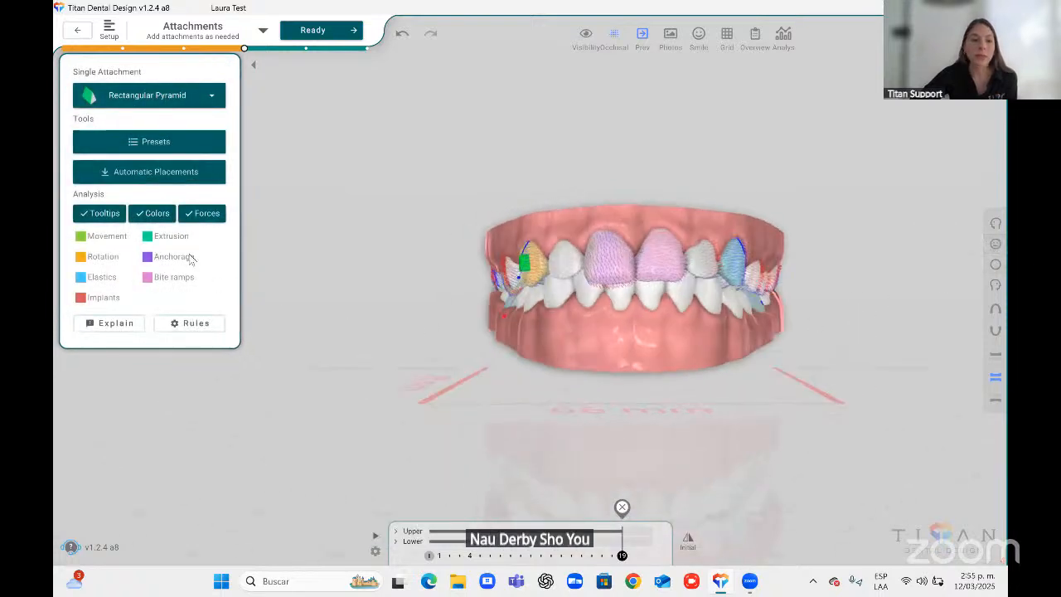
left_click(173, 141)
scroll(182, 231, "up", 5)
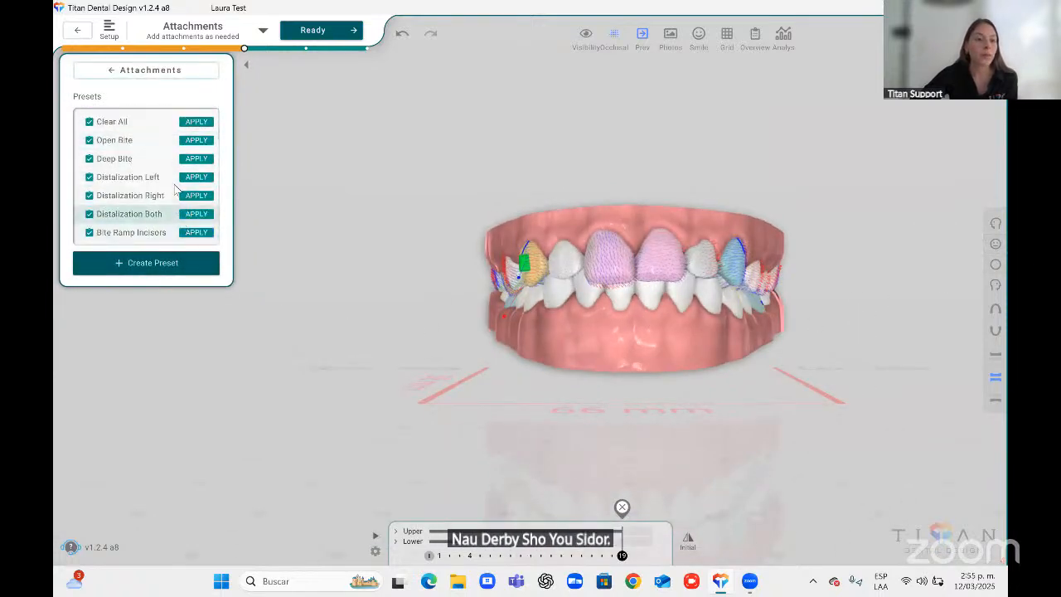
left_click(197, 122)
left_click(607, 318)
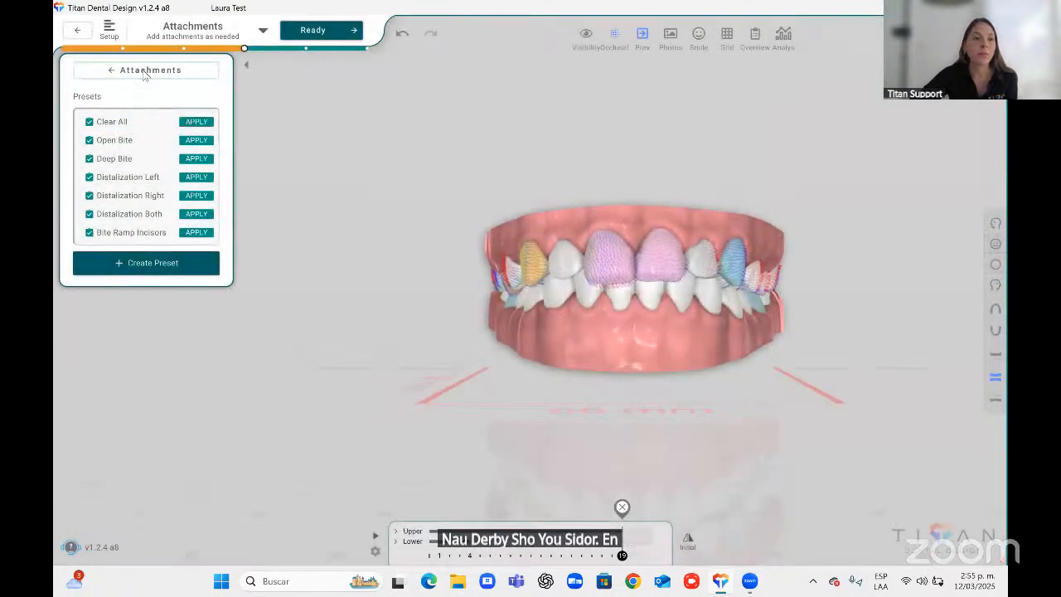
Return to the attachments panel and turn off the Tooltips, Colors and Forces analysis overlays.
left_click(145, 73)
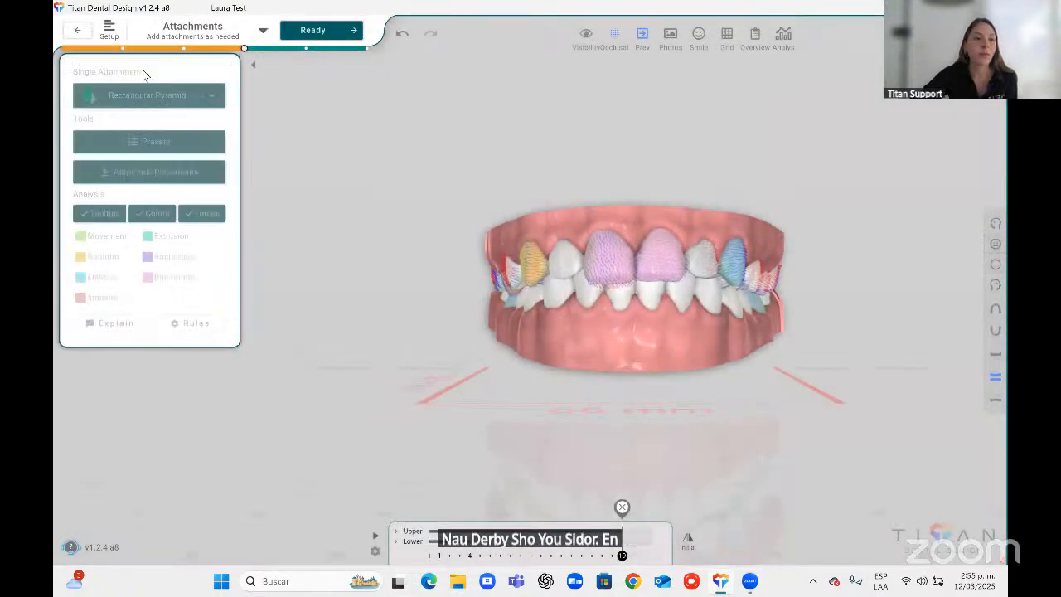
left_click(151, 213)
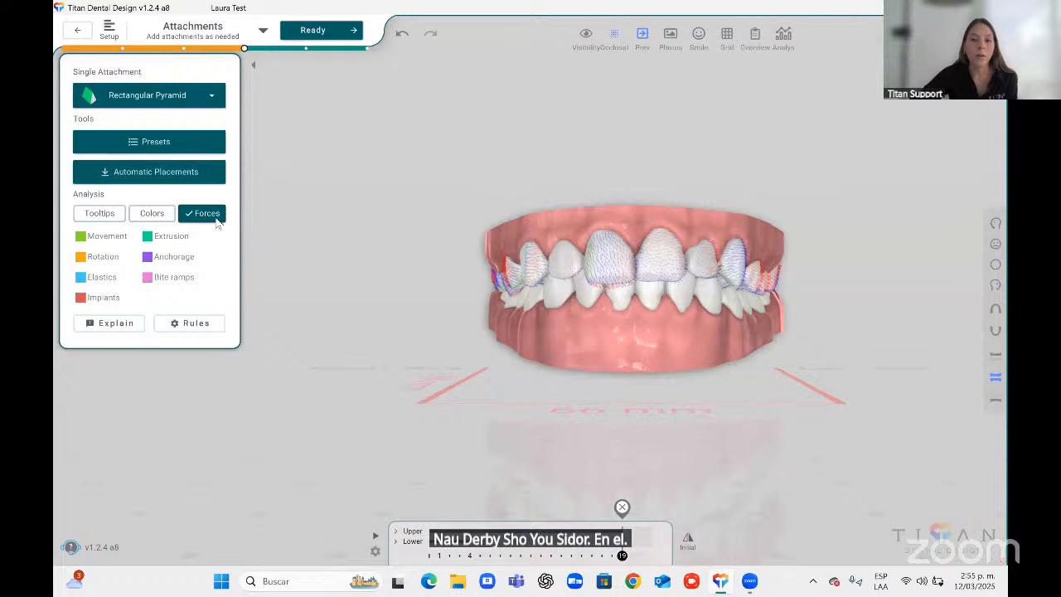
left_click(215, 218)
Select the Button Round Small attachment and place buttons on the upper canine and lower first molar in side view.
left_click(149, 99)
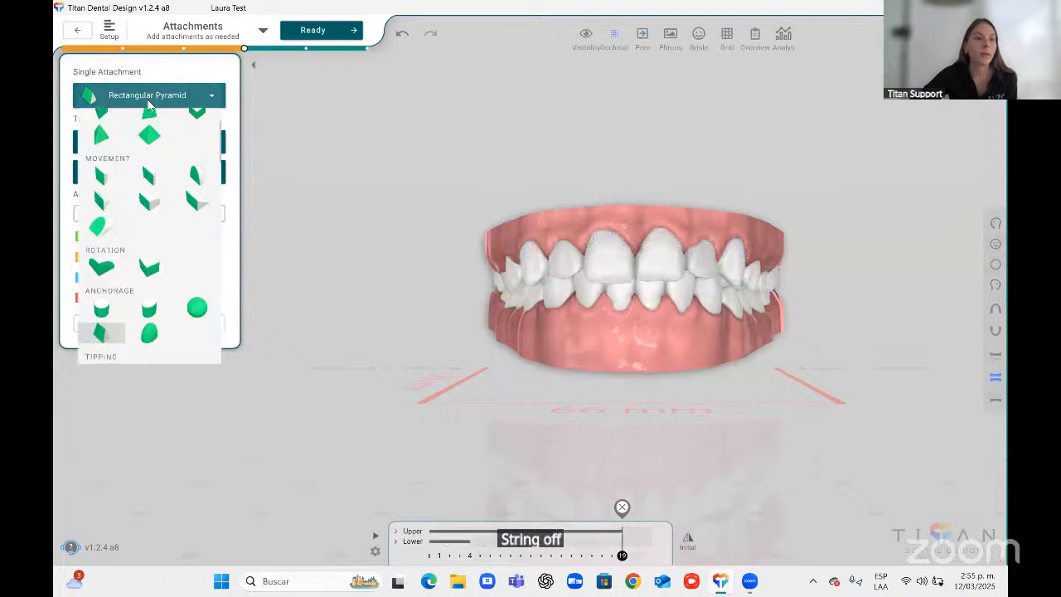
scroll(183, 166, "up", 1)
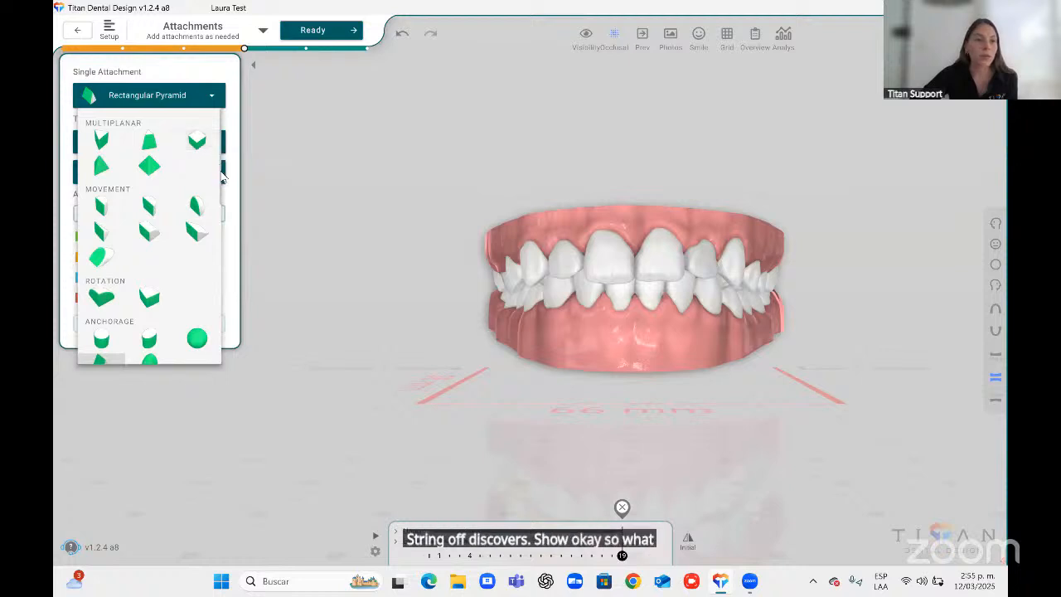
scroll(218, 215, "down", 3)
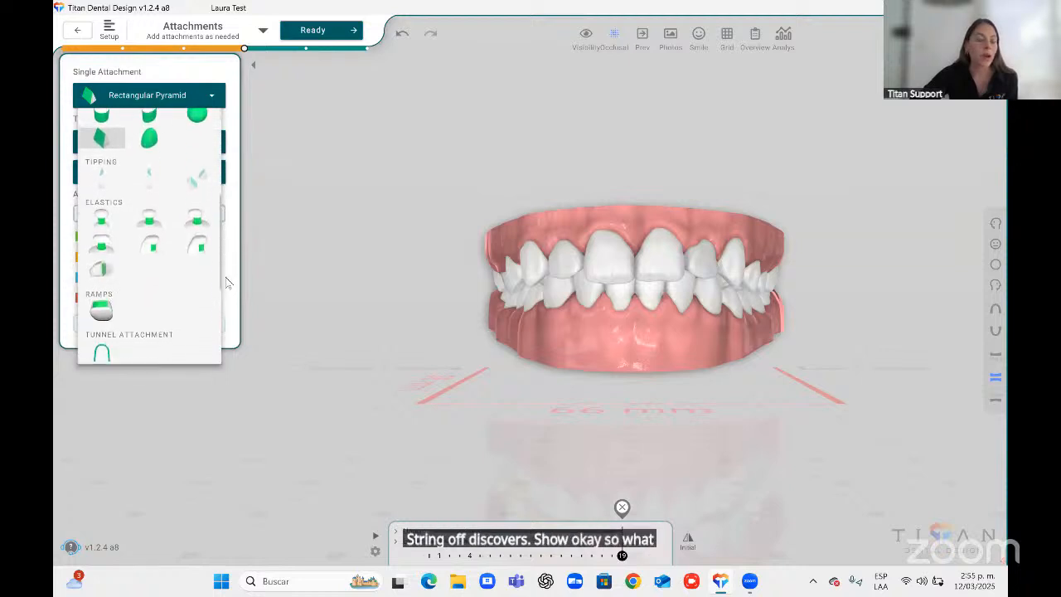
left_click(108, 218)
left_click(996, 225)
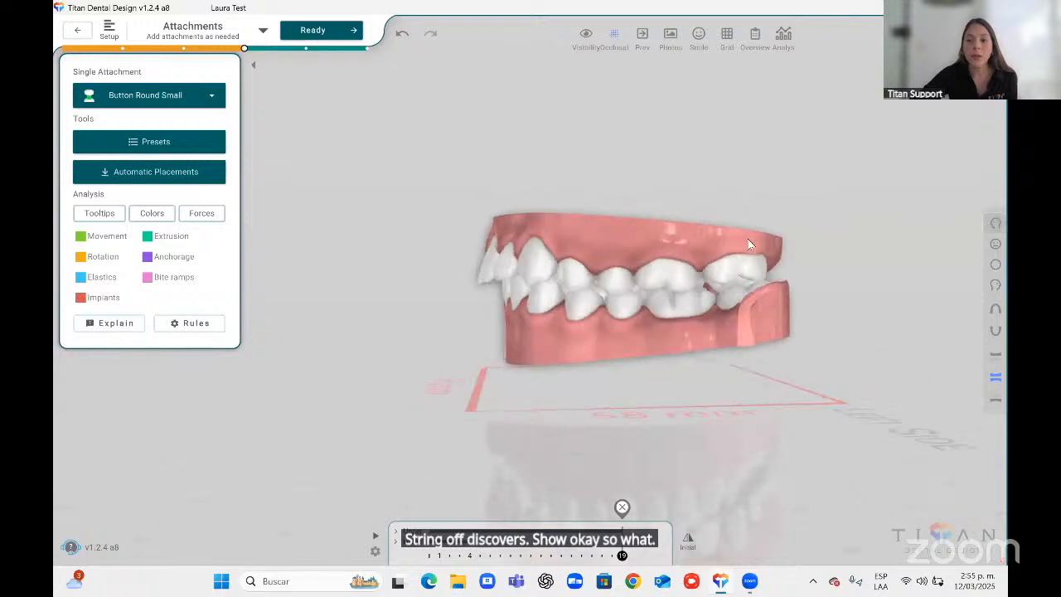
left_click(514, 249)
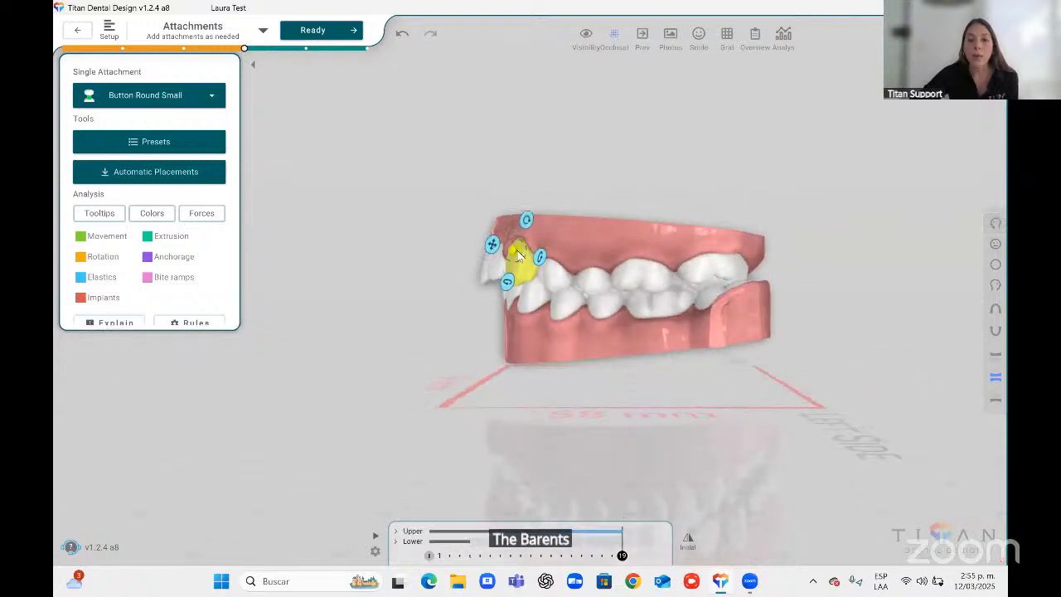
left_click(646, 309)
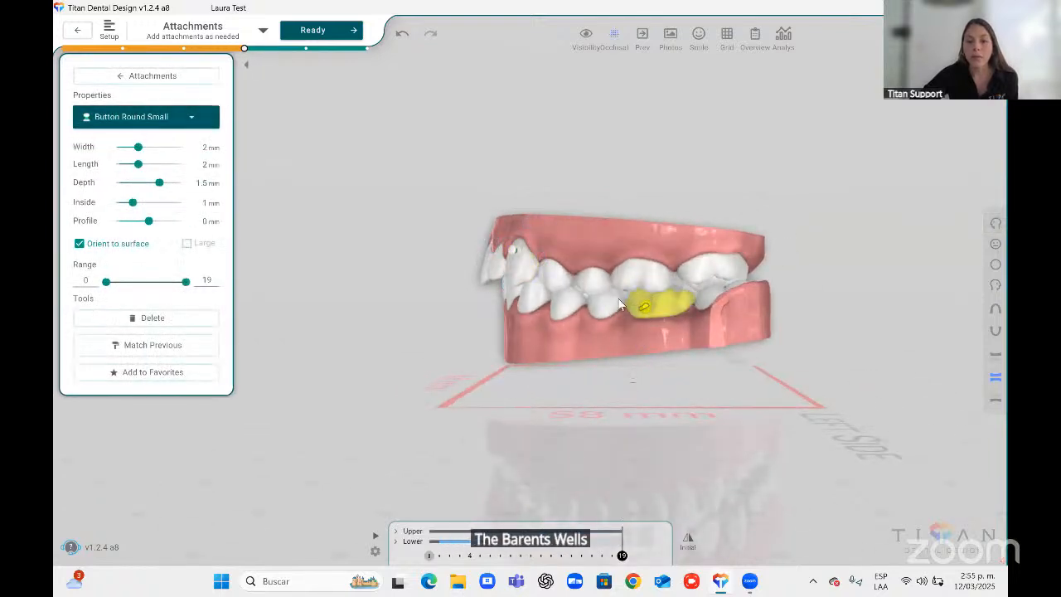
Select the elastic and each of its buttons in turn to inspect their properties.
left_click(515, 259)
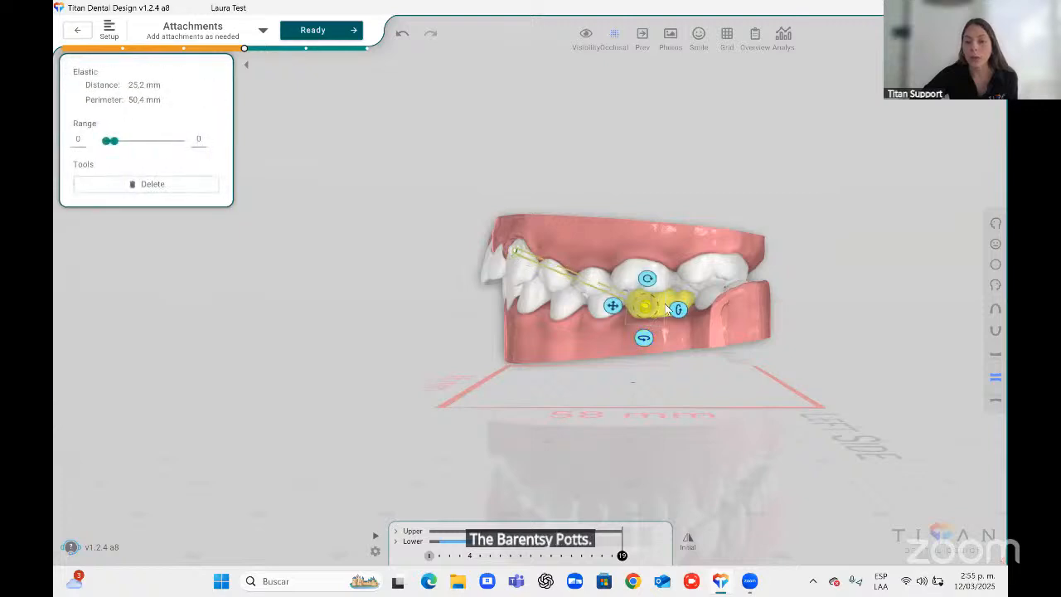
left_click(718, 338)
left_click_drag(837, 315, 888, 292)
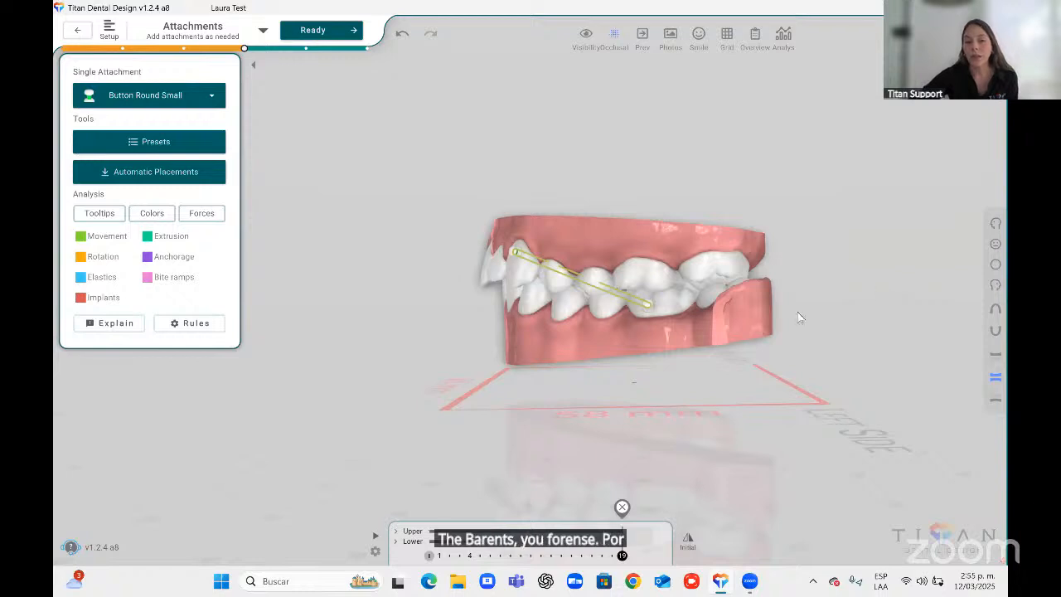
left_click(648, 306)
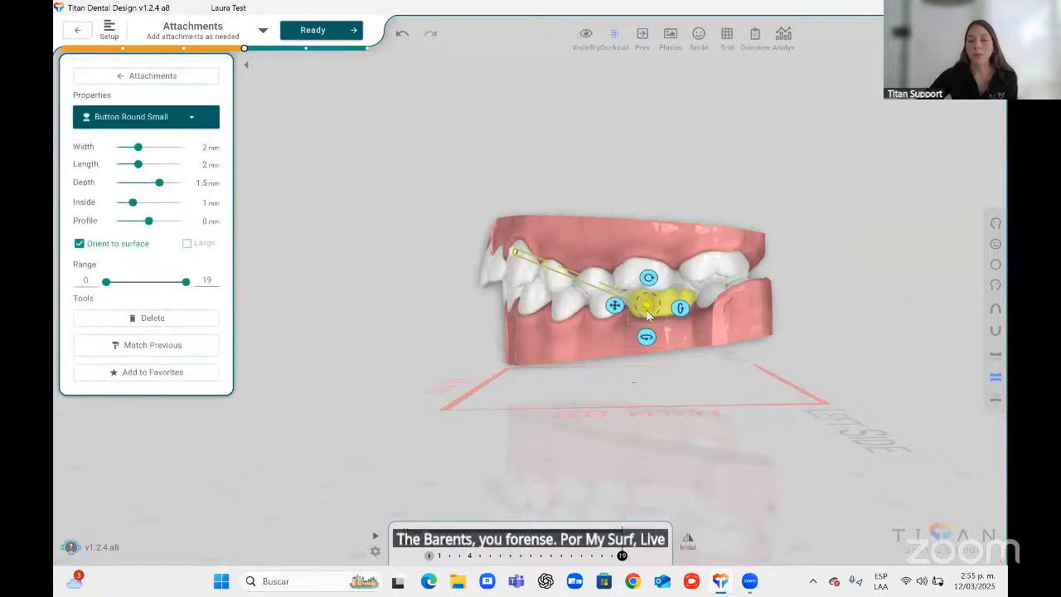
left_click(516, 252)
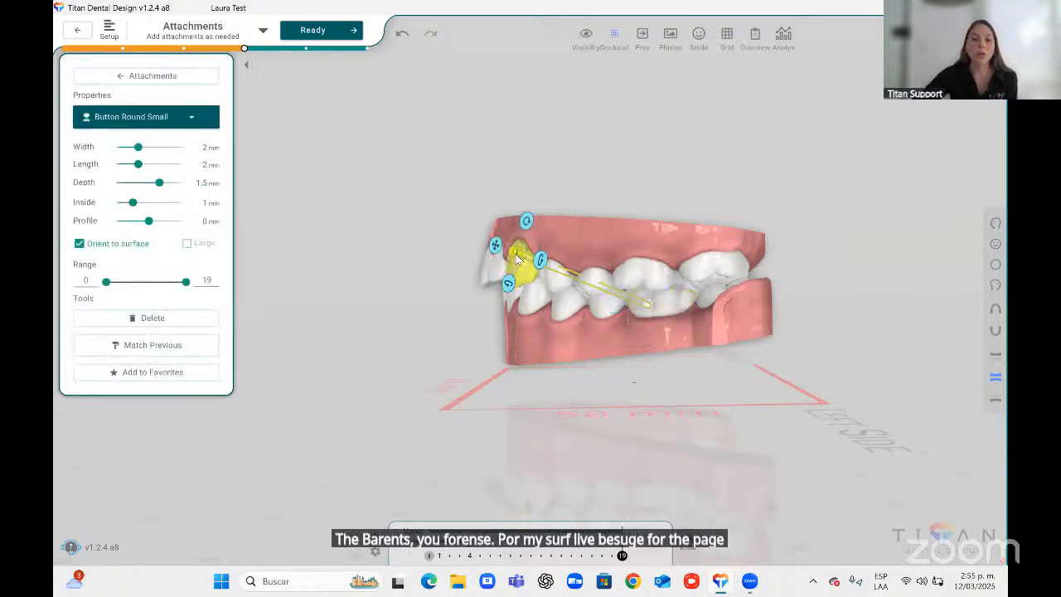
left_click(583, 280)
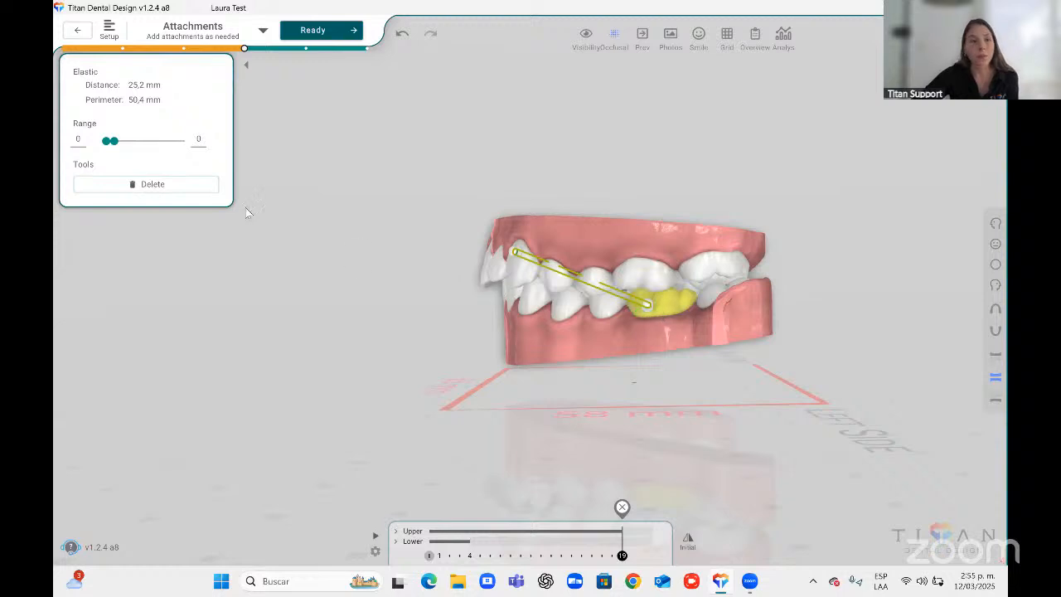
Delete the elastic and both round buttons.
left_click(151, 181)
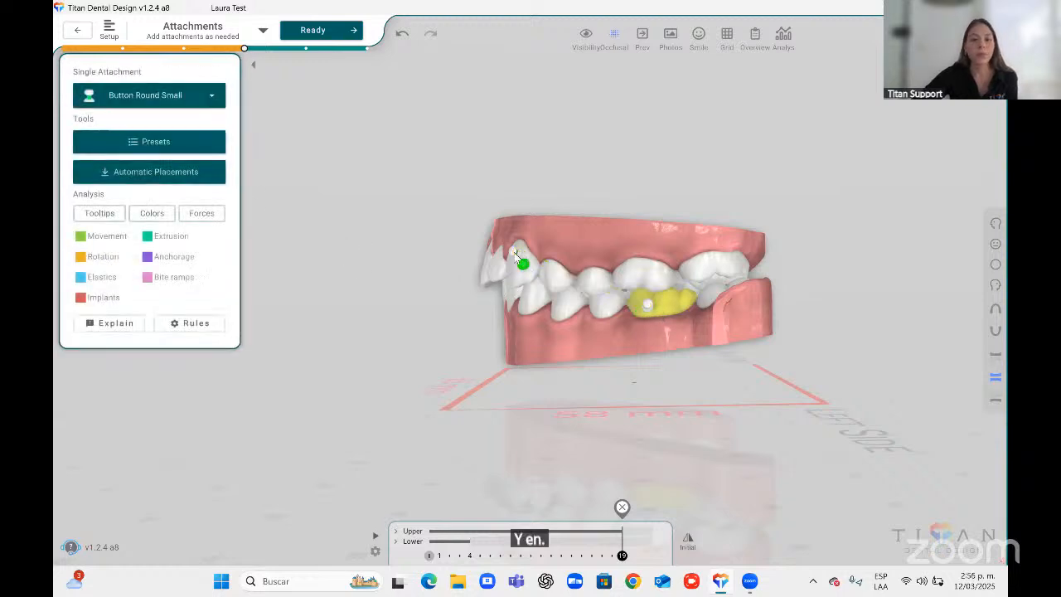
left_click(152, 318)
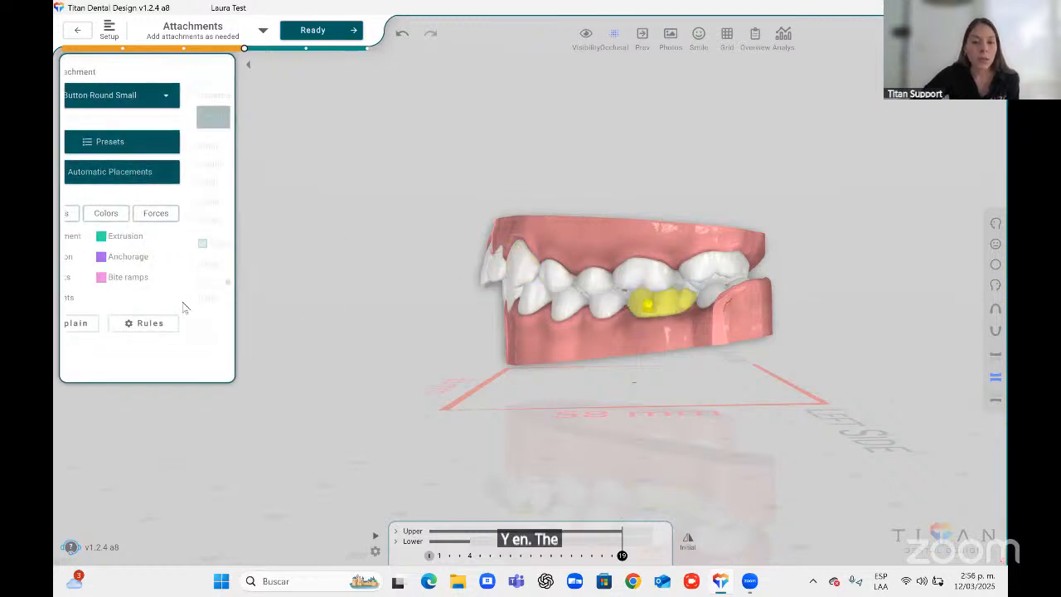
left_click(152, 318)
Switch the single attachment to Button Hybrid and place one on the upper canine.
left_click(145, 95)
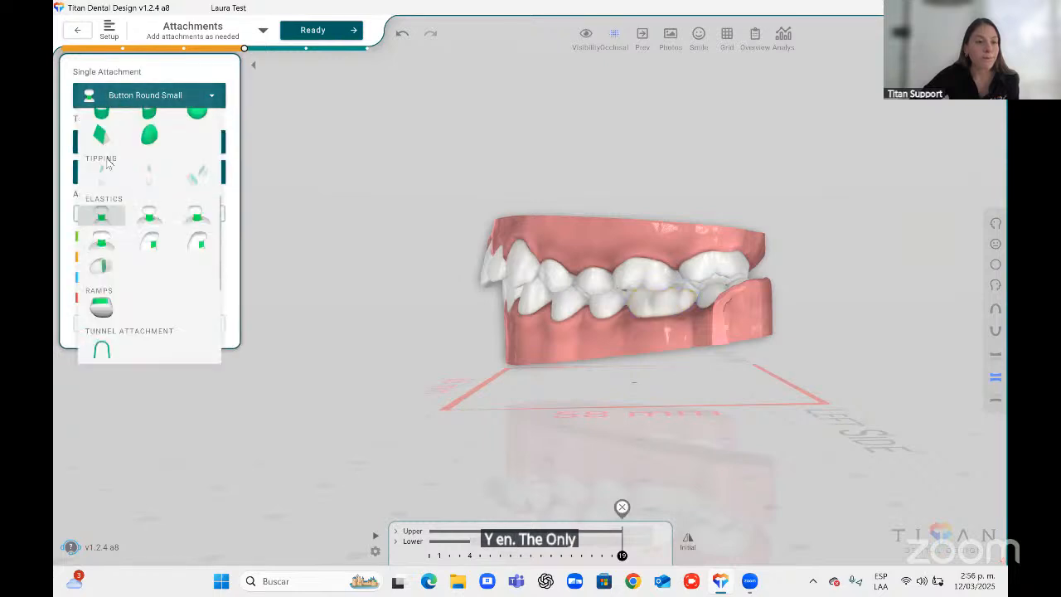
left_click(113, 272)
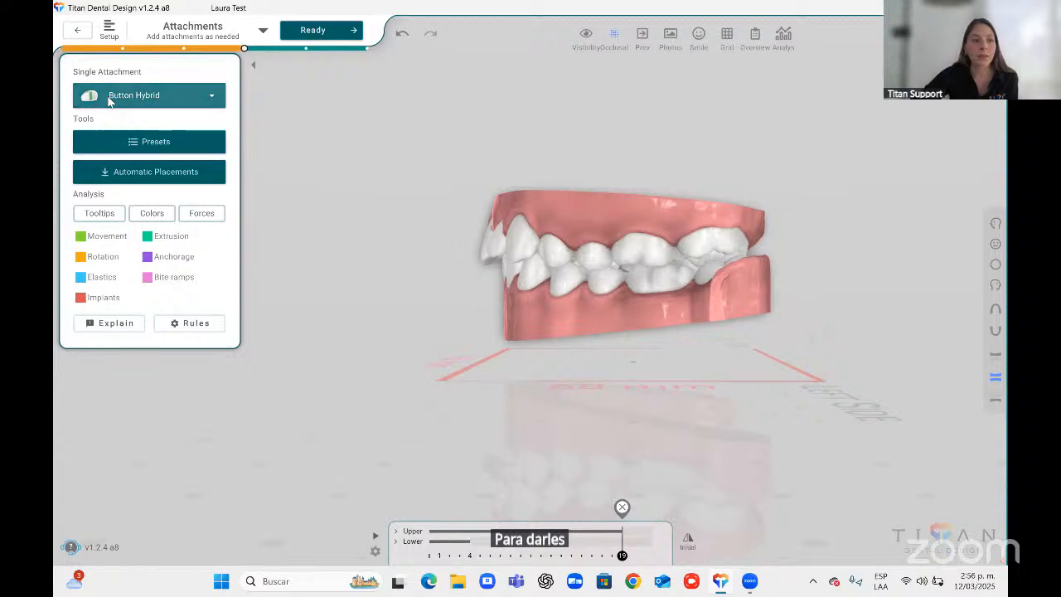
left_click(145, 94)
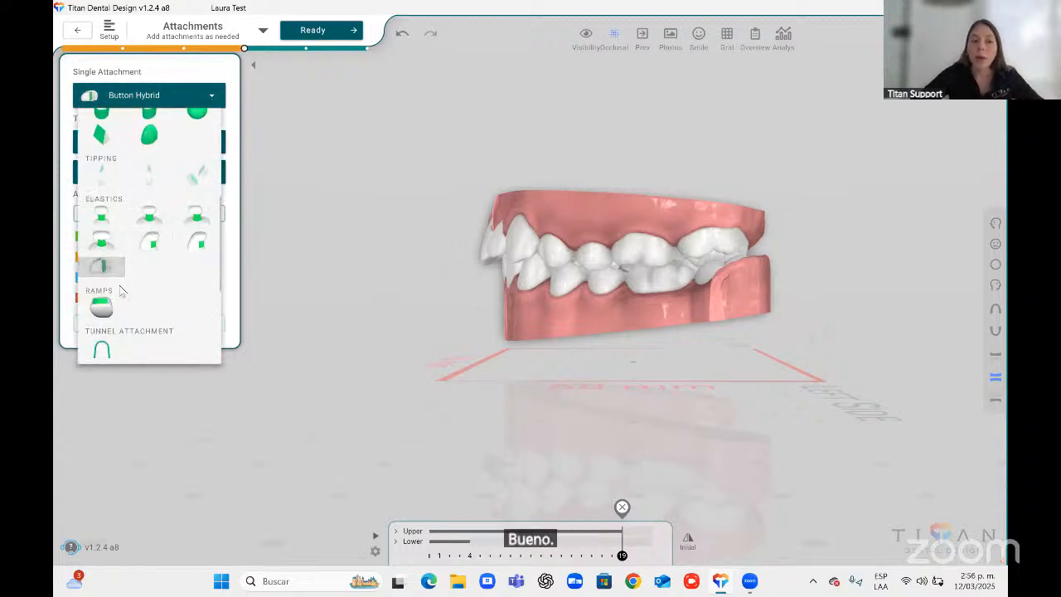
left_click(522, 239)
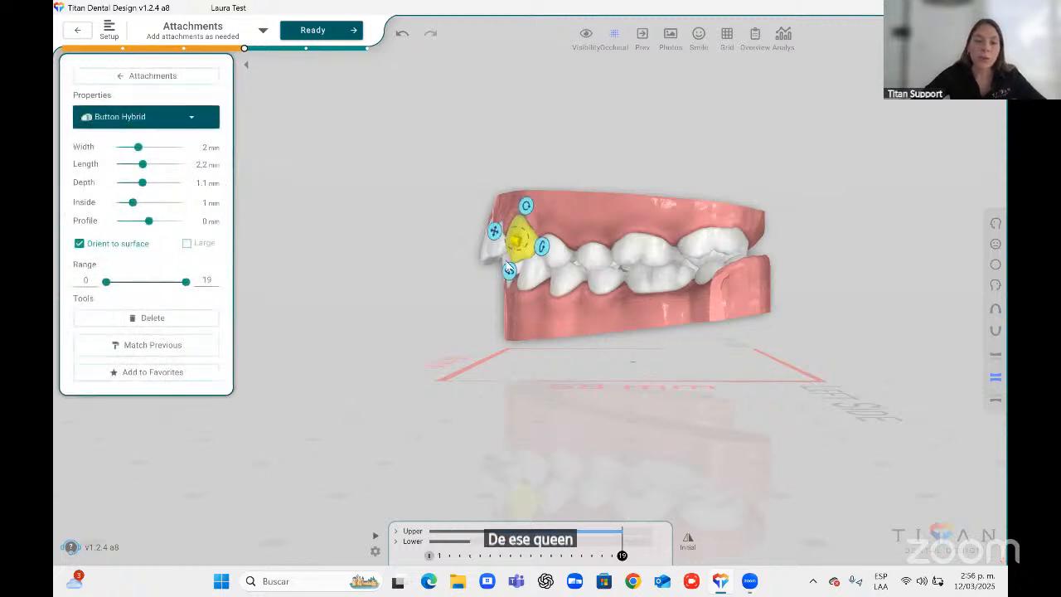
scroll(569, 251, "up", 3)
left_click(513, 303)
scroll(514, 278, "up", 4)
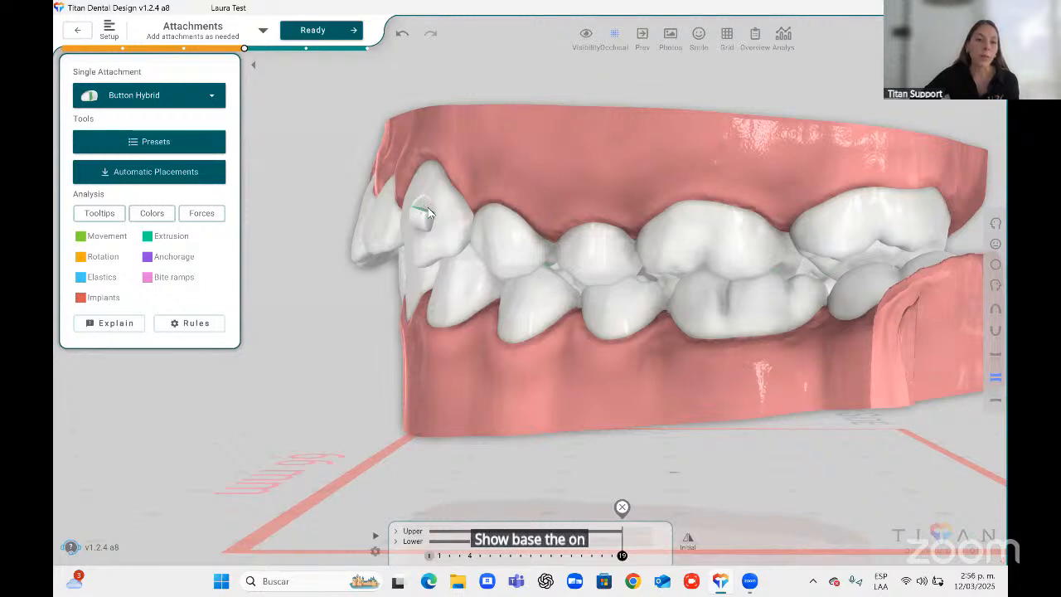
Place a Button Hybrid on the lower first molar and connect it with an elastic to the upper canine button.
left_click(427, 214)
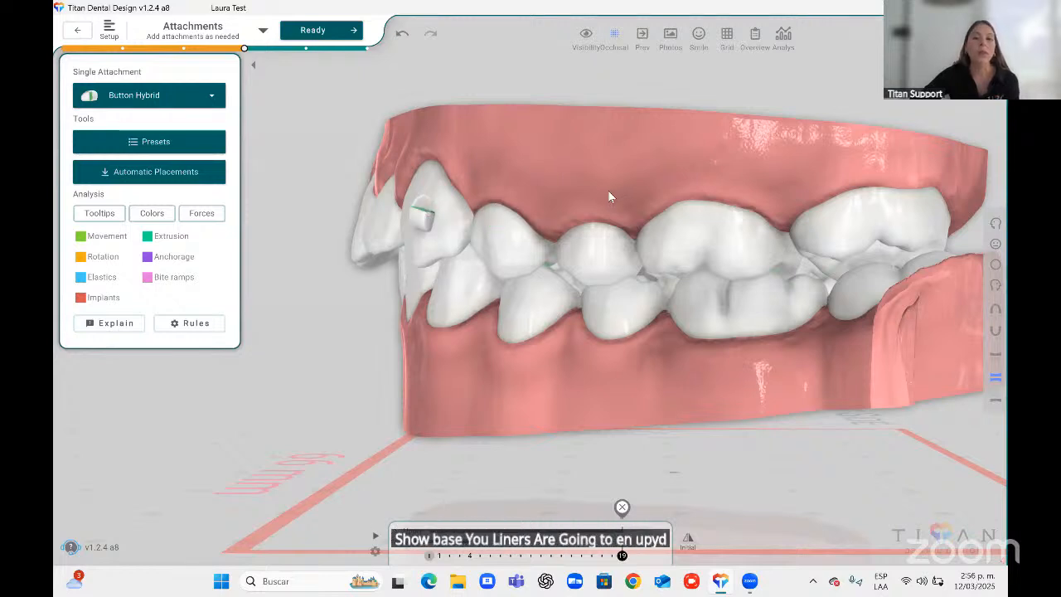
right_click_drag(495, 226, 743, 397)
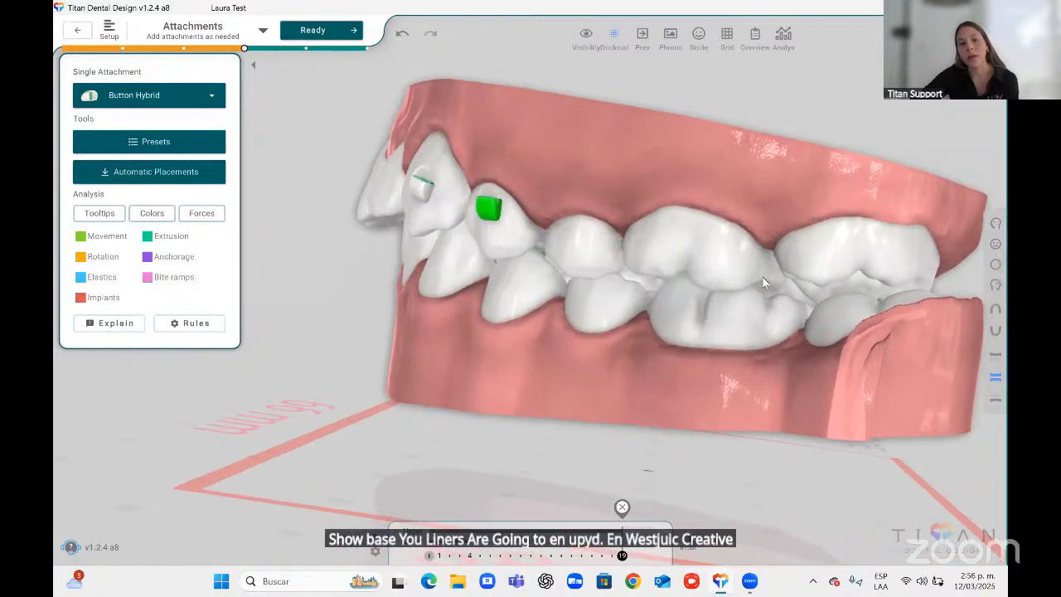
left_click(691, 332)
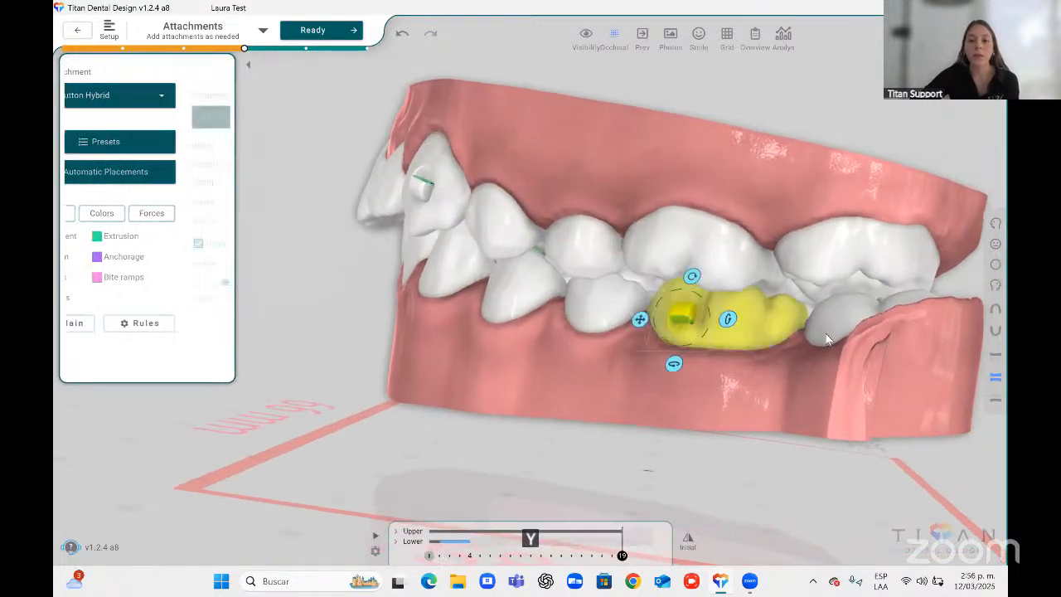
left_click_drag(676, 321, 404, 210)
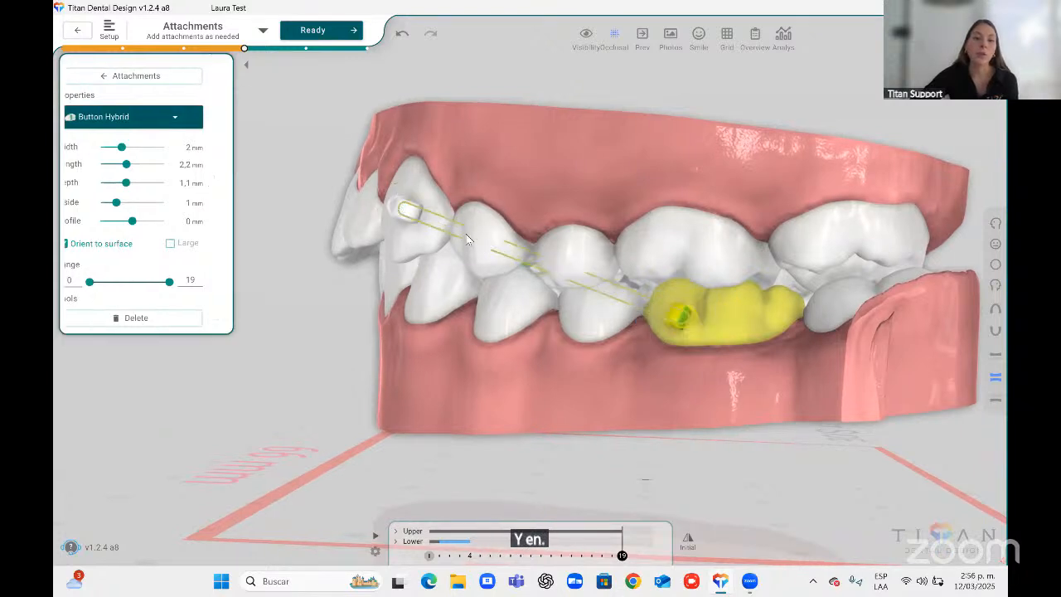
right_click_drag(803, 346, 585, 305)
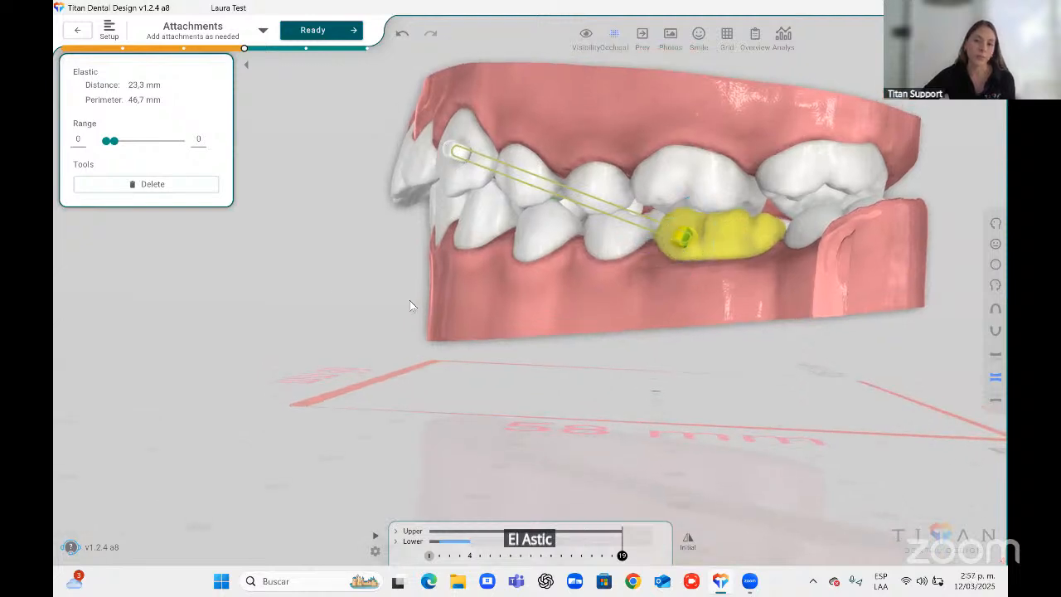
Delete the elastic and both hybrid buttons.
left_click(166, 186)
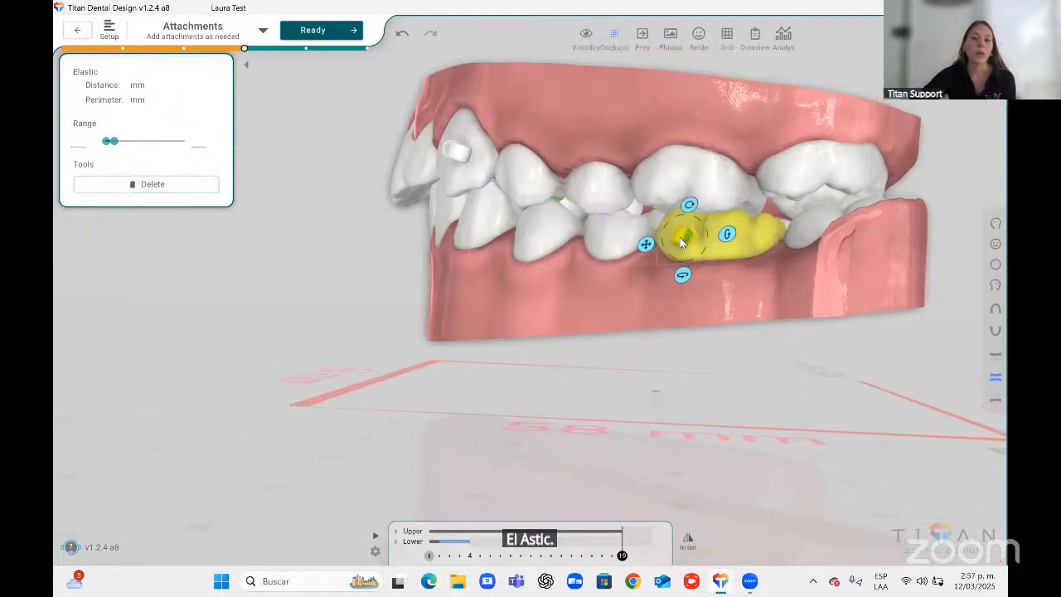
left_click(458, 150)
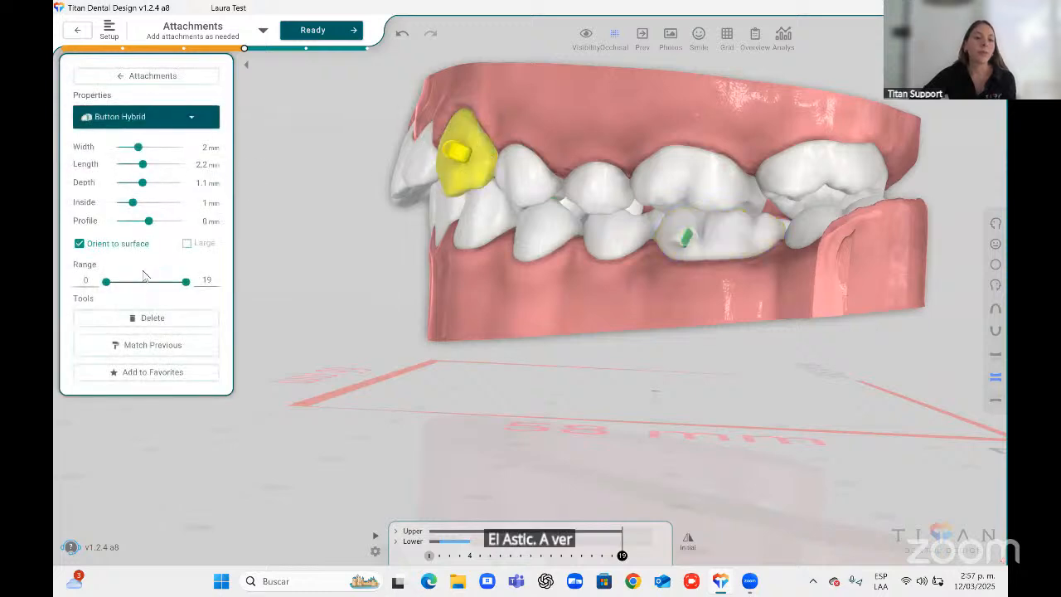
left_click(158, 318)
left_click(686, 239)
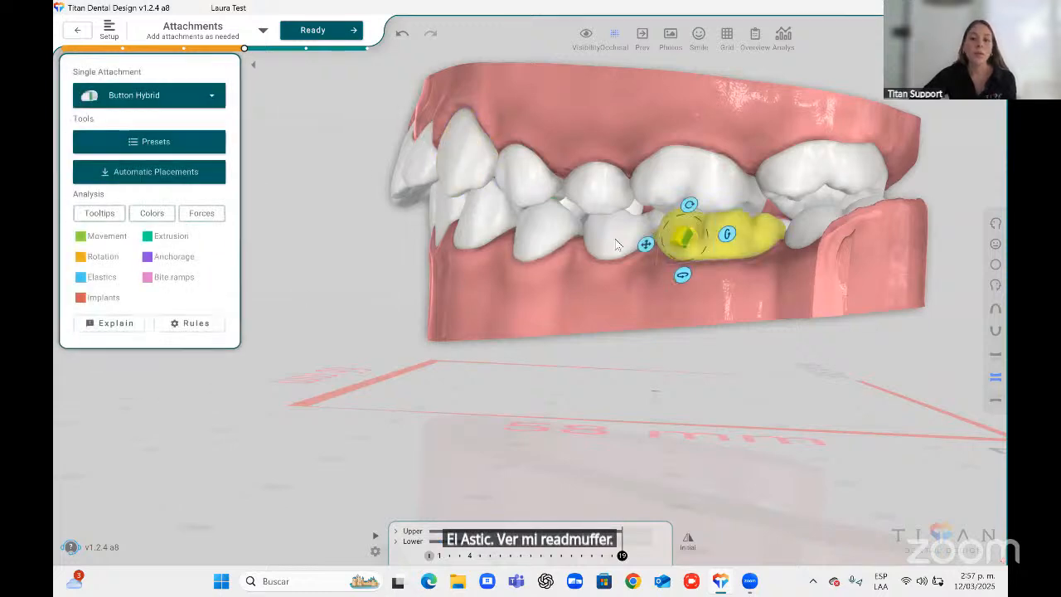
left_click(153, 317)
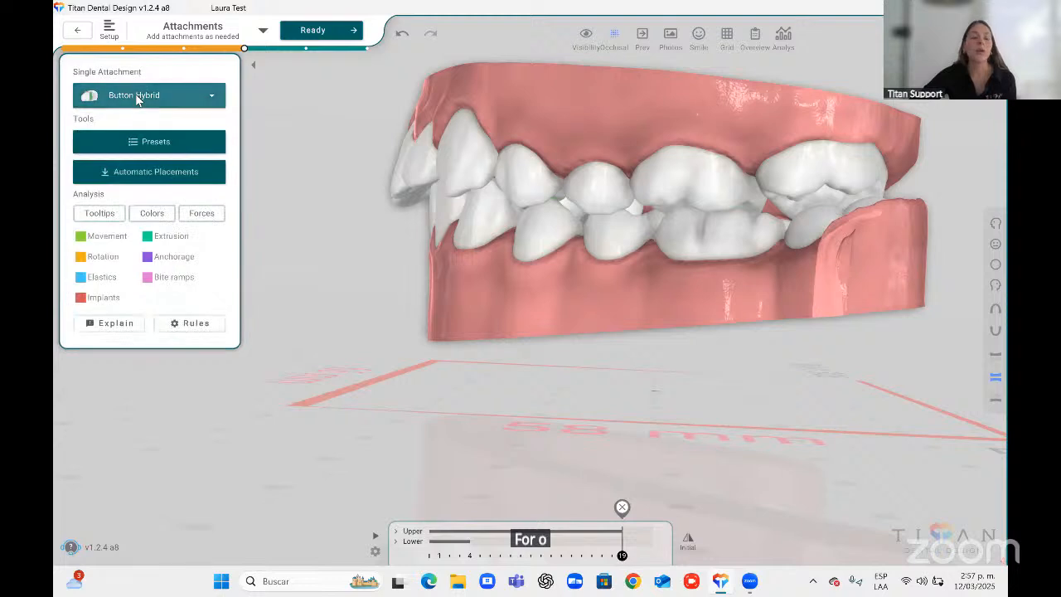
Switch to the upper occlusal view, select the Bite Ramp attachment and place it on an upper central incisor.
left_click(137, 96)
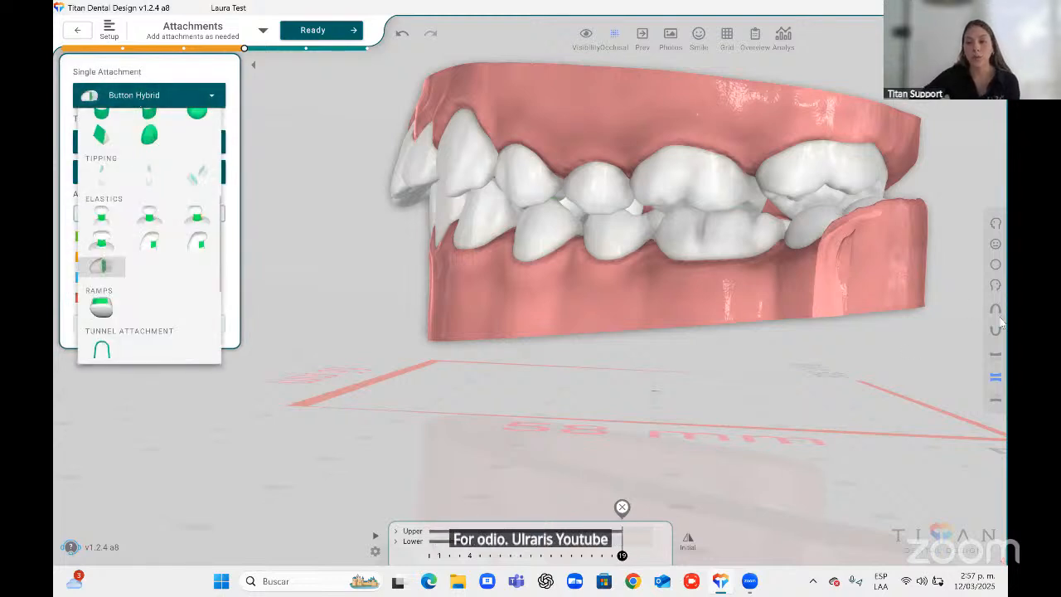
left_click(995, 309)
left_click(137, 96)
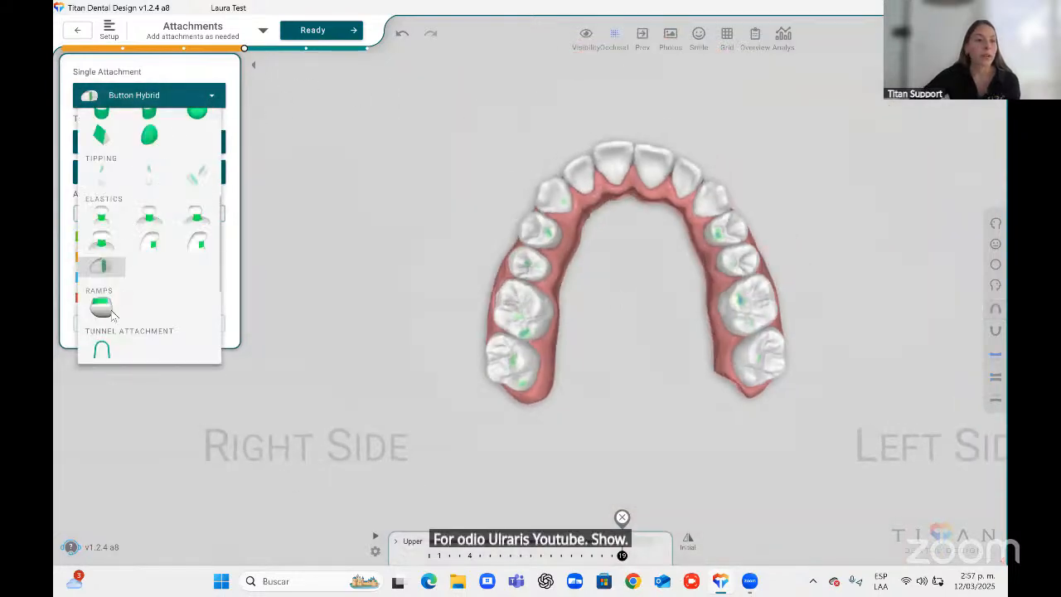
left_click(106, 308)
left_click(618, 162)
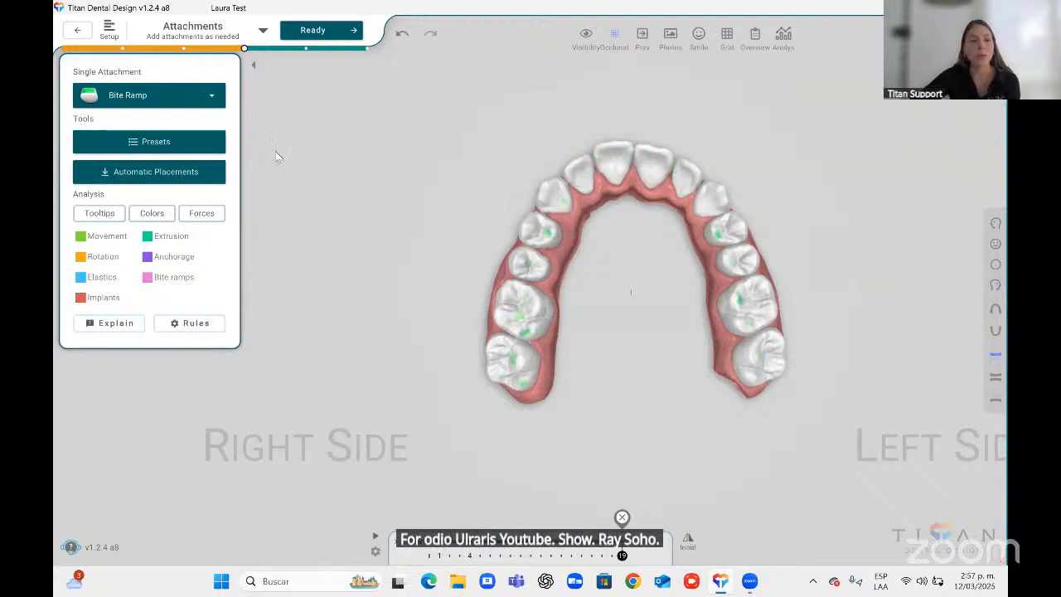
Select the Twin Block attachment and place twin blocks on the upper premolars.
left_click(157, 96)
scroll(104, 208, "down", 3)
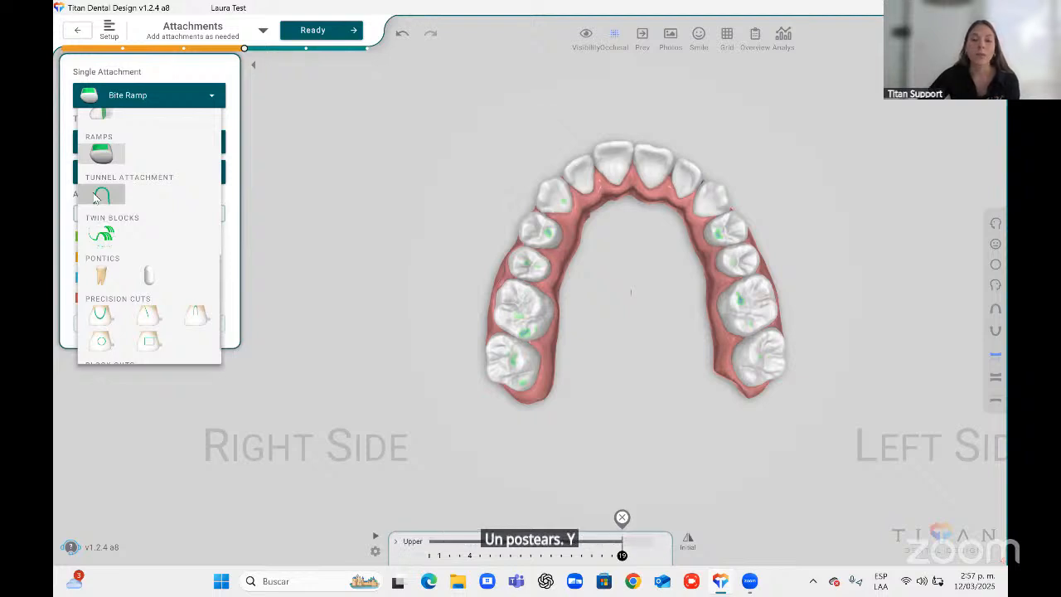
left_click(103, 236)
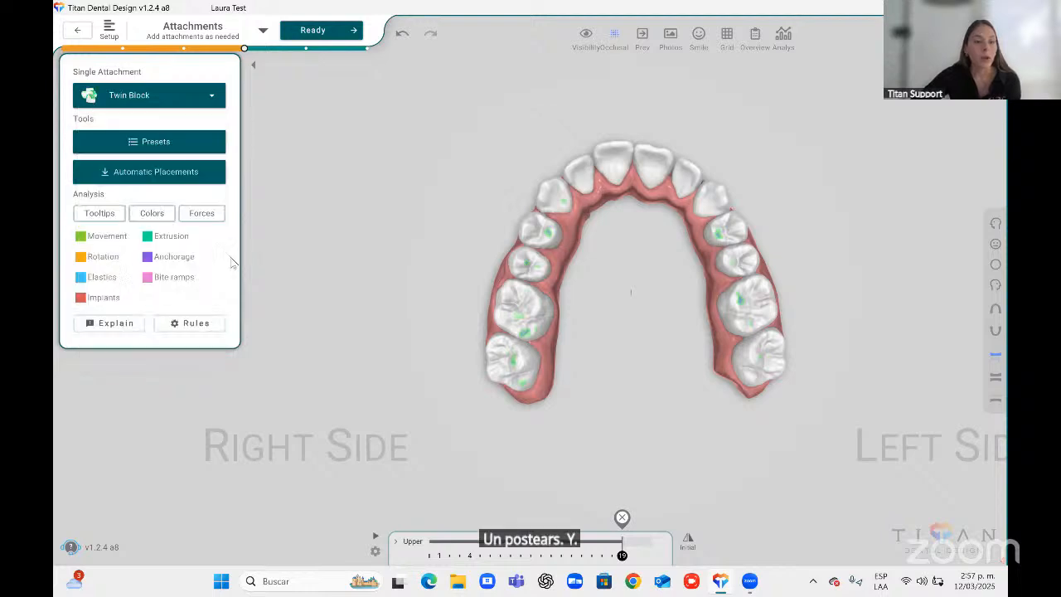
left_click(554, 269)
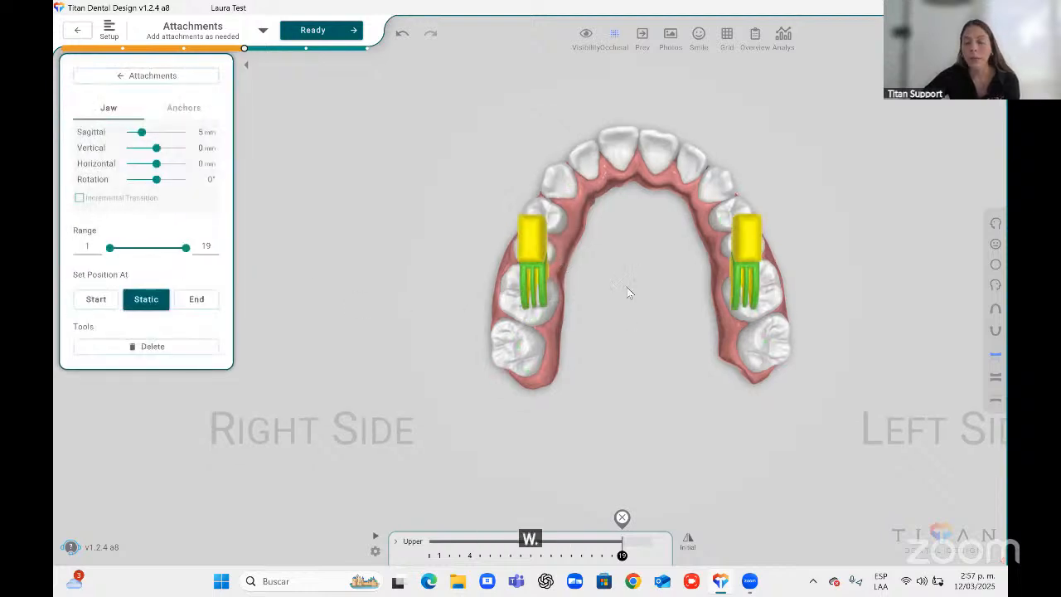
Rotate each twin block on the upper premolars so it follows the curve of the arch.
middle_click_drag(487, 232, 501, 260)
left_click(534, 250)
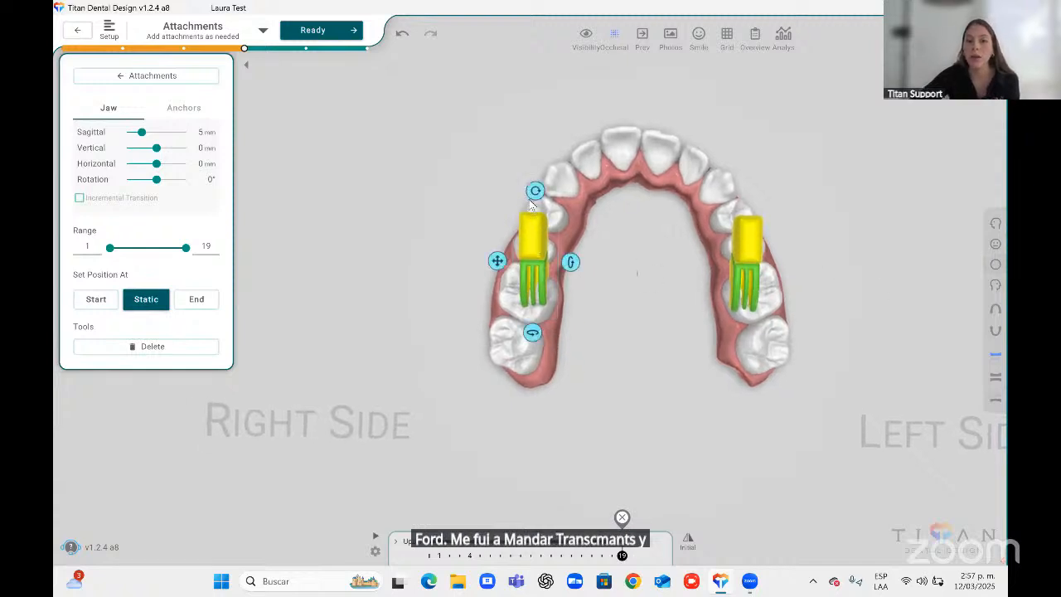
left_click_drag(536, 190, 592, 200)
left_click(747, 240)
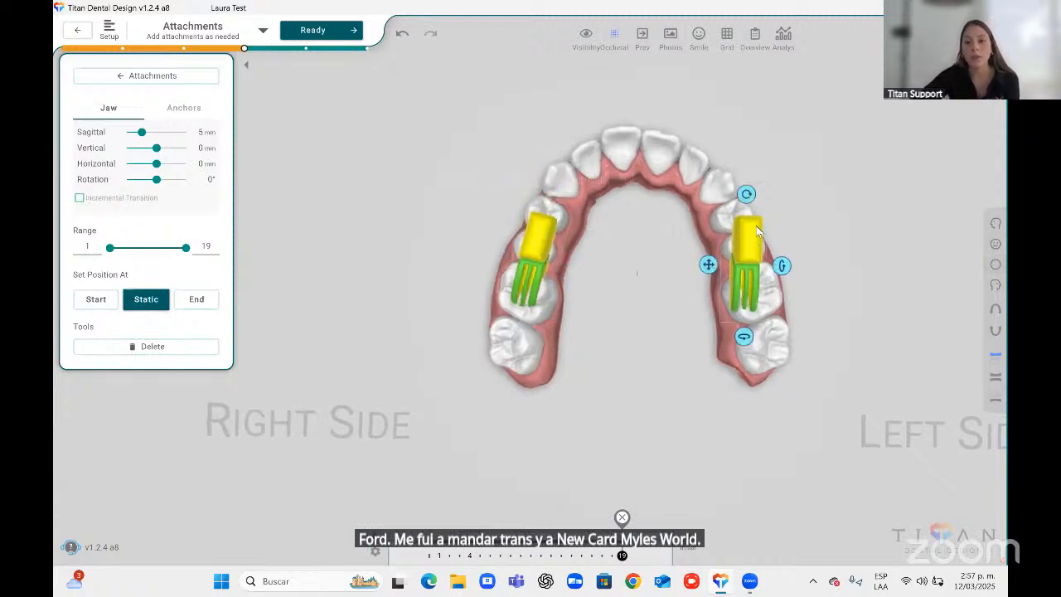
left_click_drag(748, 190, 658, 199)
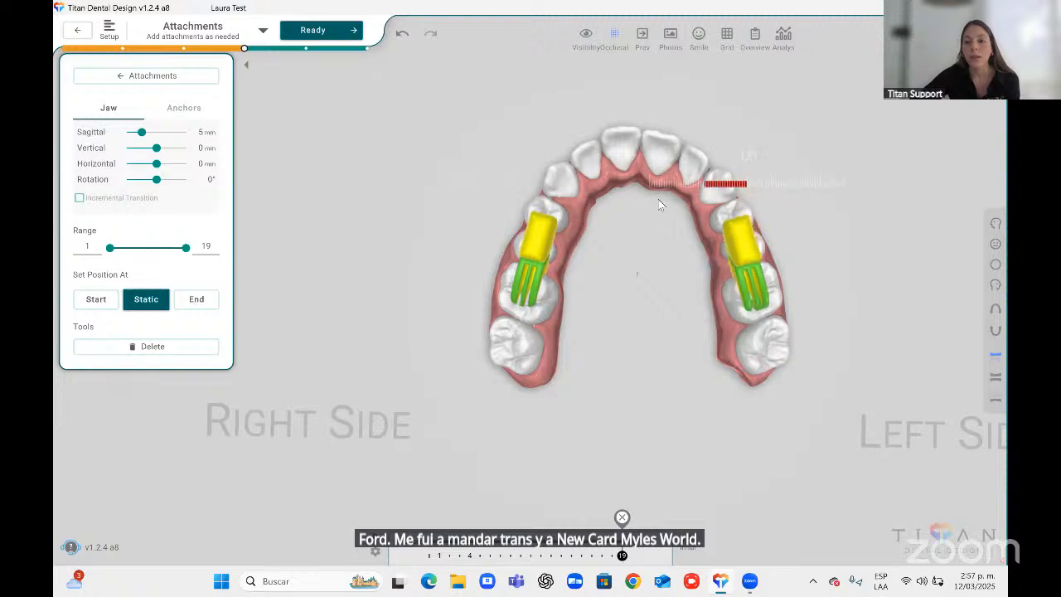
In a side view of both jaws, set the twin block's sagittal jaw offset to 10.6 mm.
left_click(996, 243)
left_click(997, 290)
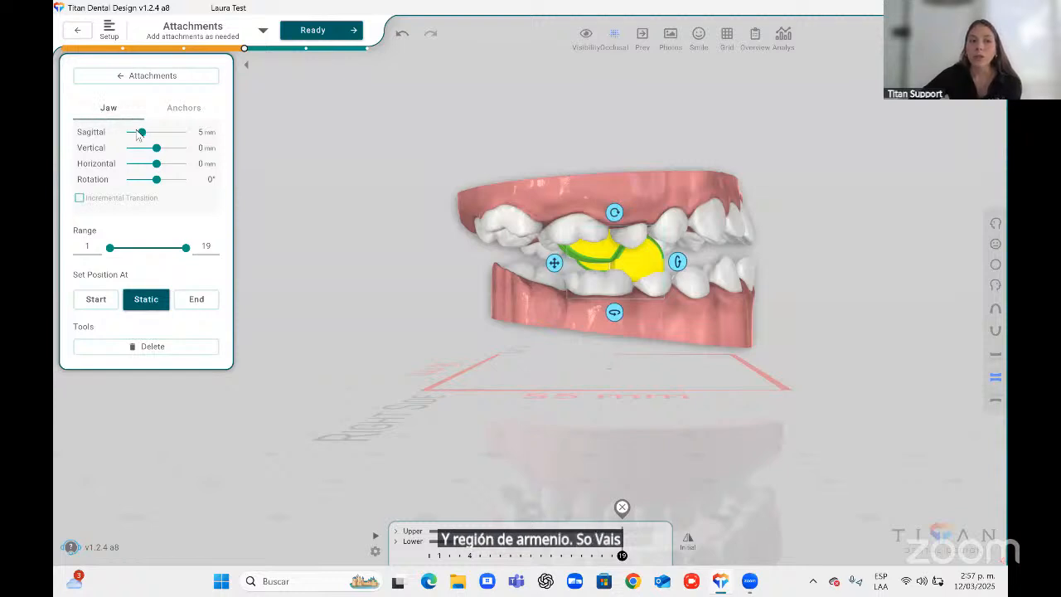
mouse_move(142, 132)
left_mouse_down()
mouse_move(157, 133)
mouse_move(132, 132)
mouse_move(158, 134)
left_mouse_up()
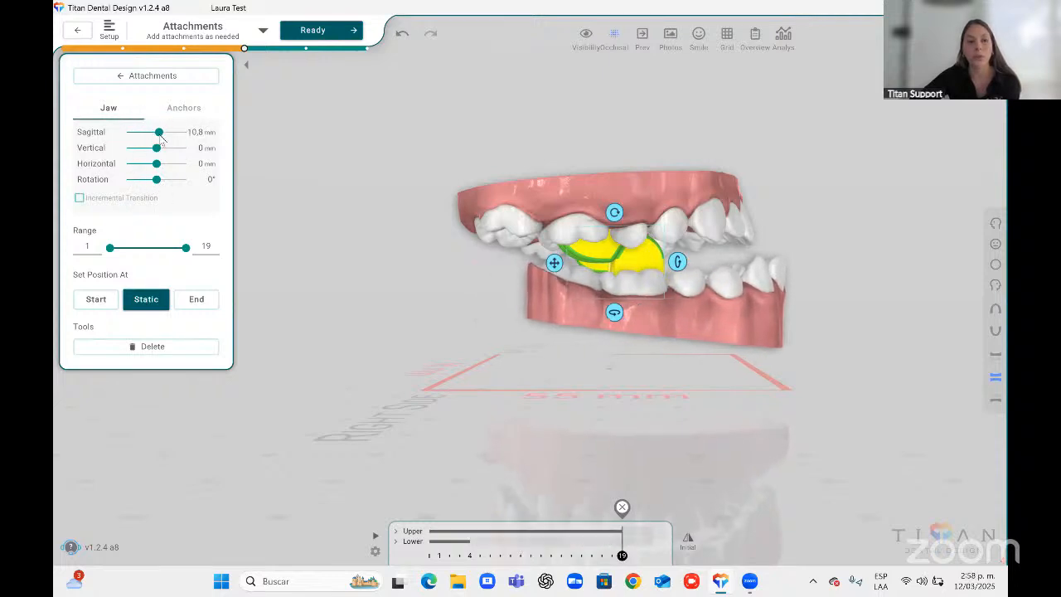
left_click_drag(160, 136, 156, 140)
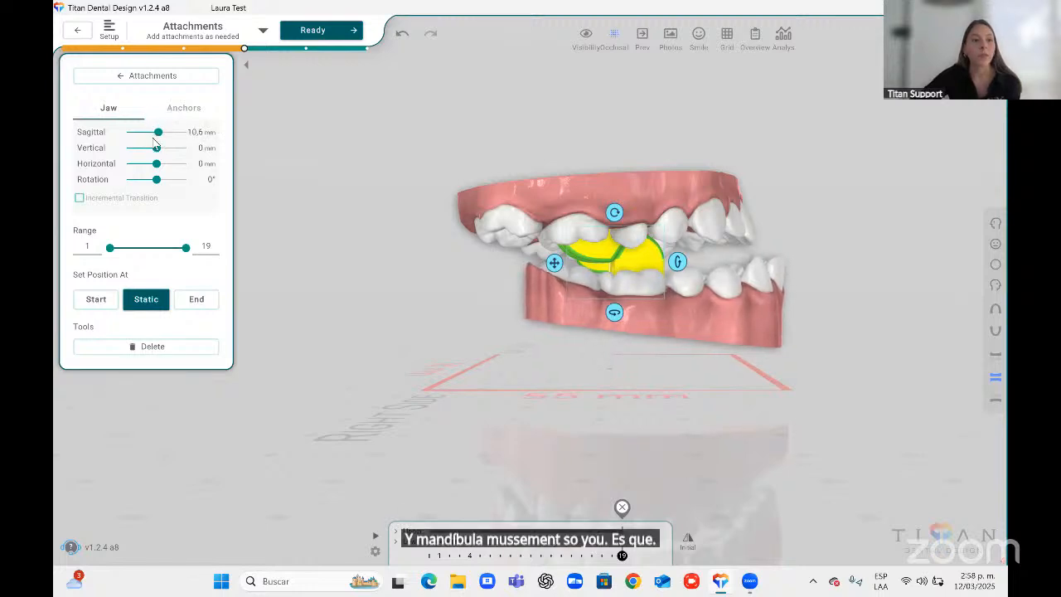
Adjust the twin block anchors to height 3 mm, width 4.8 mm, upper length 17 mm and lower length 9.6 mm.
left_click(196, 107)
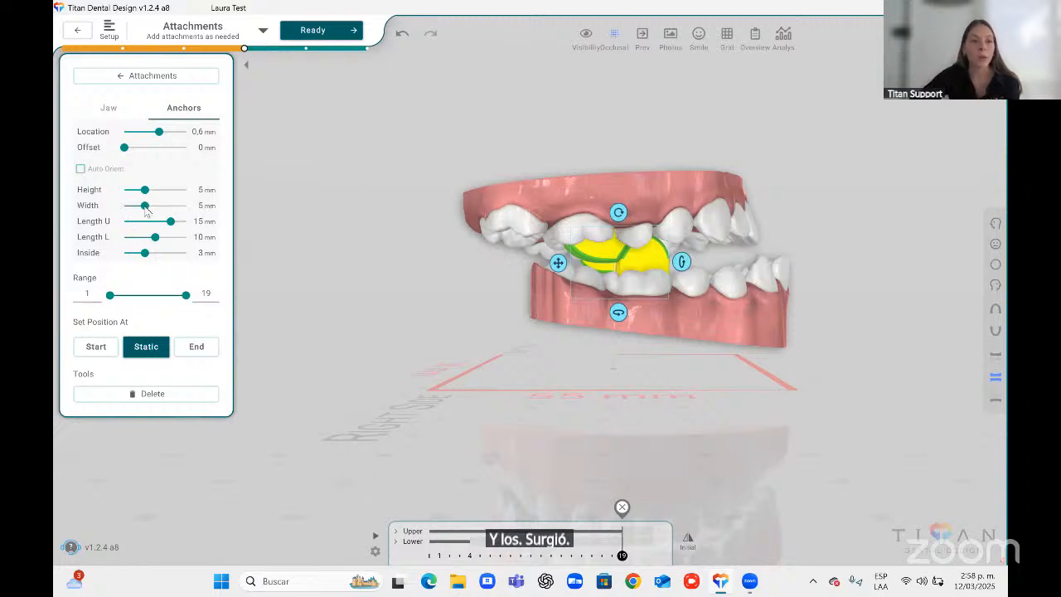
mouse_move(138, 209)
left_mouse_down()
mouse_move(147, 203)
mouse_move(130, 194)
mouse_move(152, 192)
mouse_move(136, 190)
left_mouse_up()
mouse_move(160, 225)
left_mouse_down()
mouse_move(177, 223)
mouse_move(158, 239)
left_mouse_up()
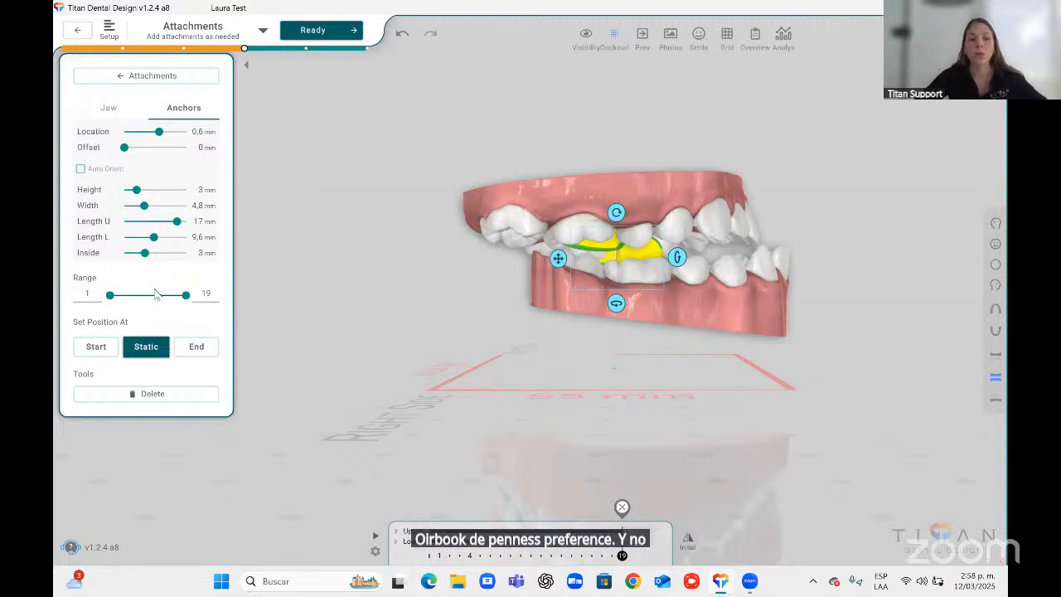
Delete the twin blocks.
left_click(152, 78)
left_click(646, 261)
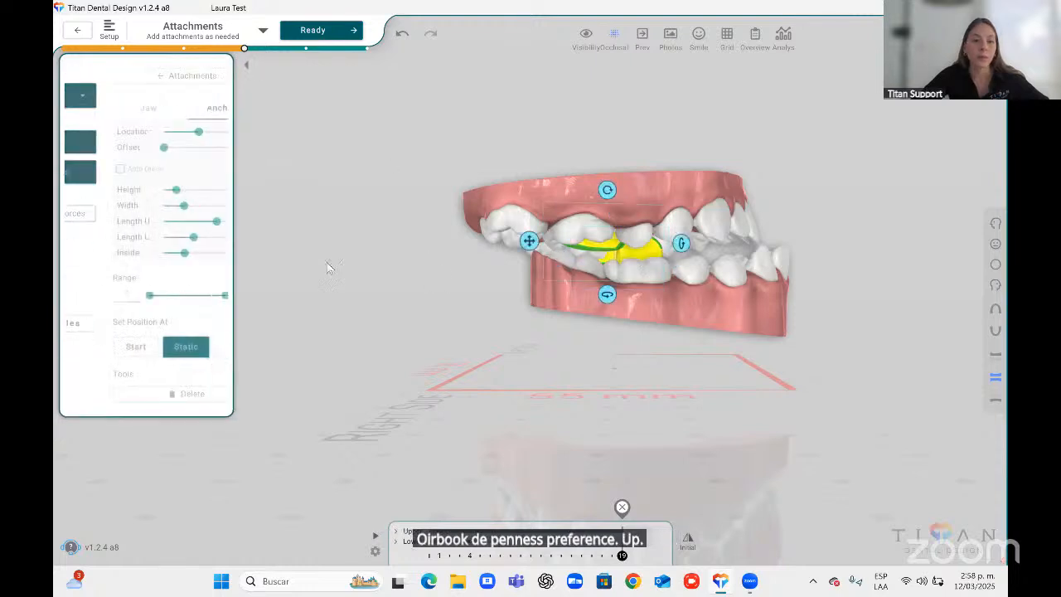
left_click(97, 395)
Select the Pontic attachment and place a pontic on the upper right premolar.
left_click(149, 95)
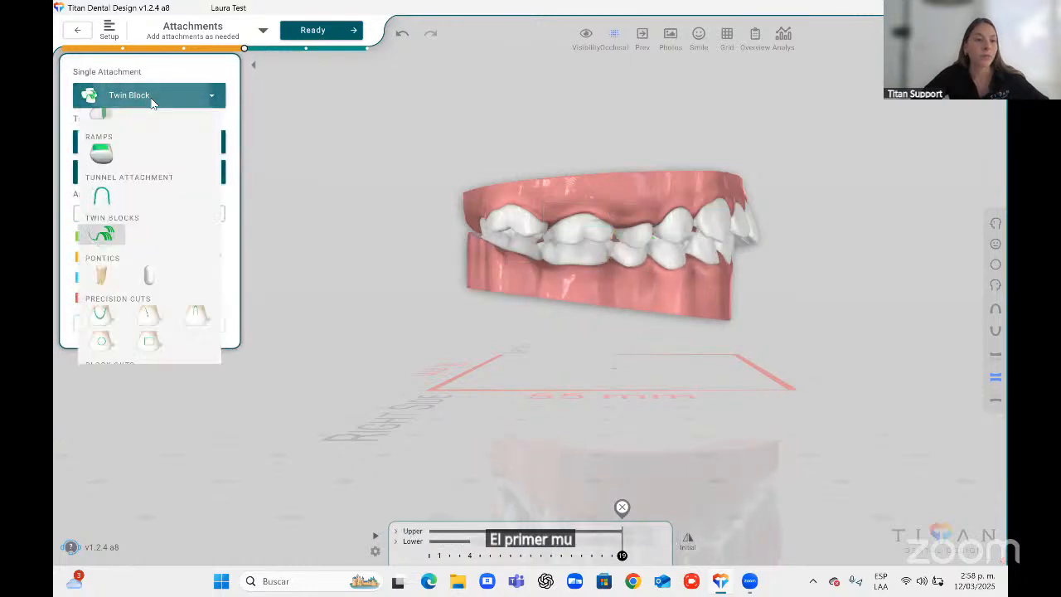
left_click(101, 275)
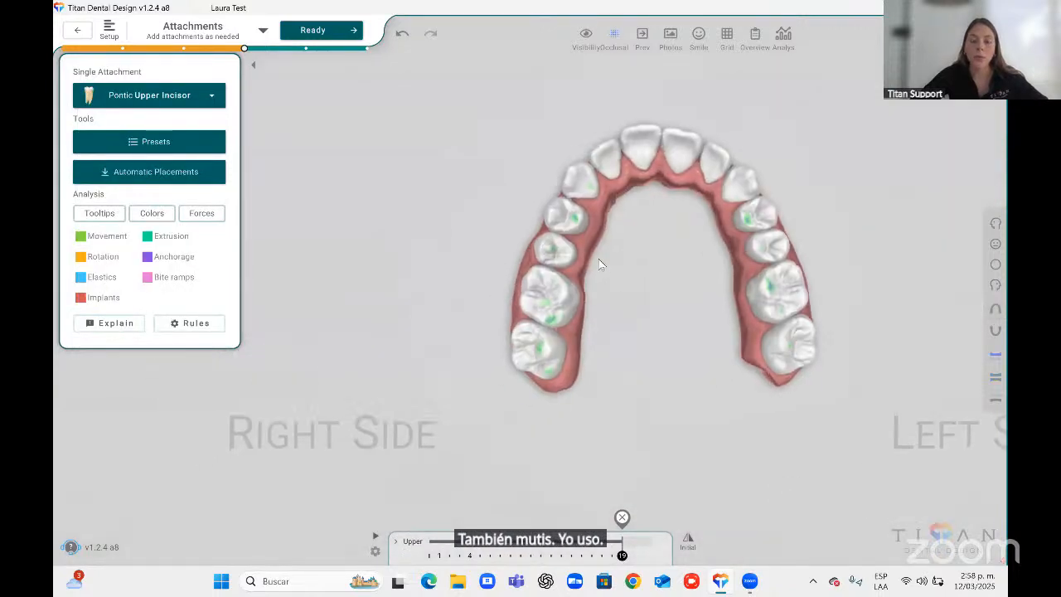
left_click(530, 242)
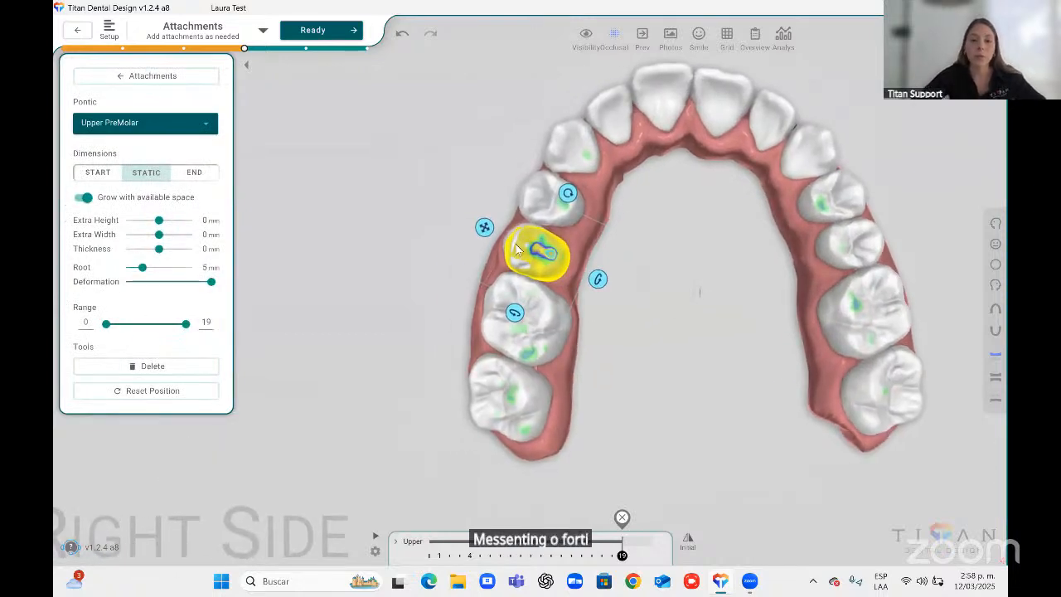
Change the pontic type to Bubble and set extra height 0.1 mm, extra width 1.8 mm and thickness 2 mm.
left_click(204, 130)
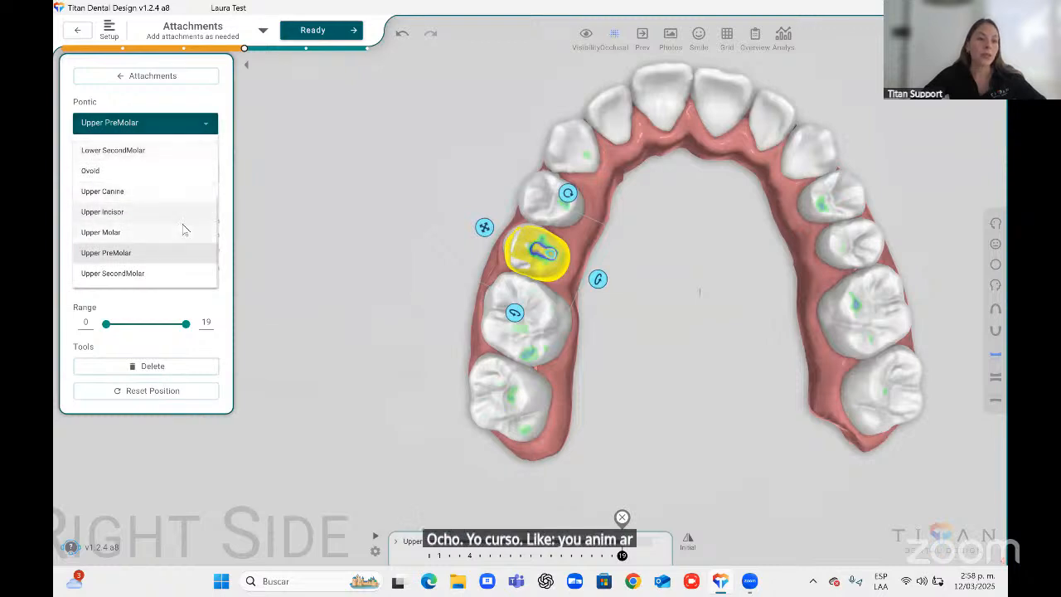
scroll(185, 229, "up", 3)
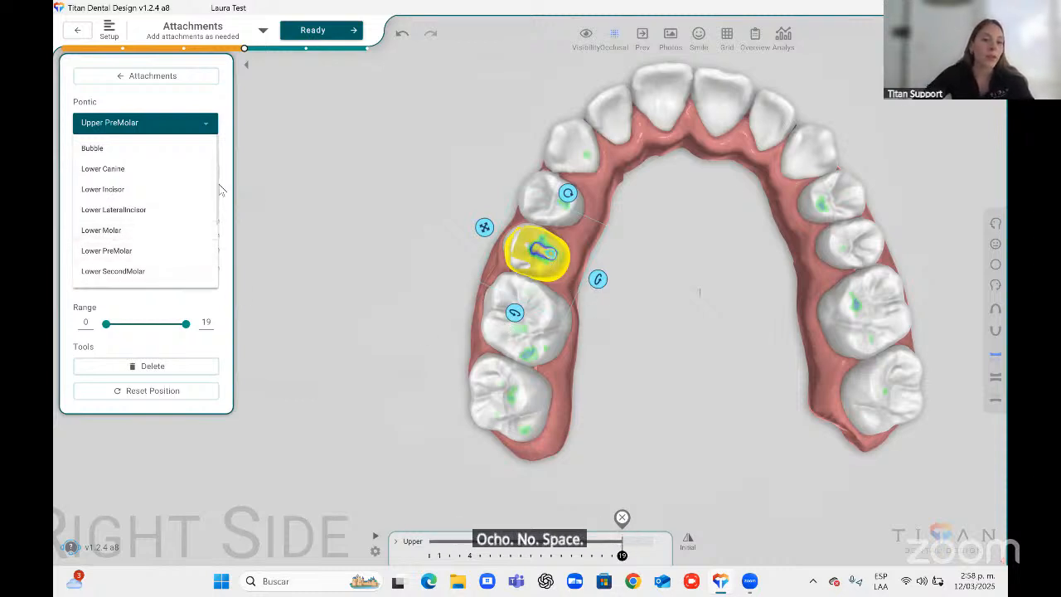
scroll(218, 199, "down", 1)
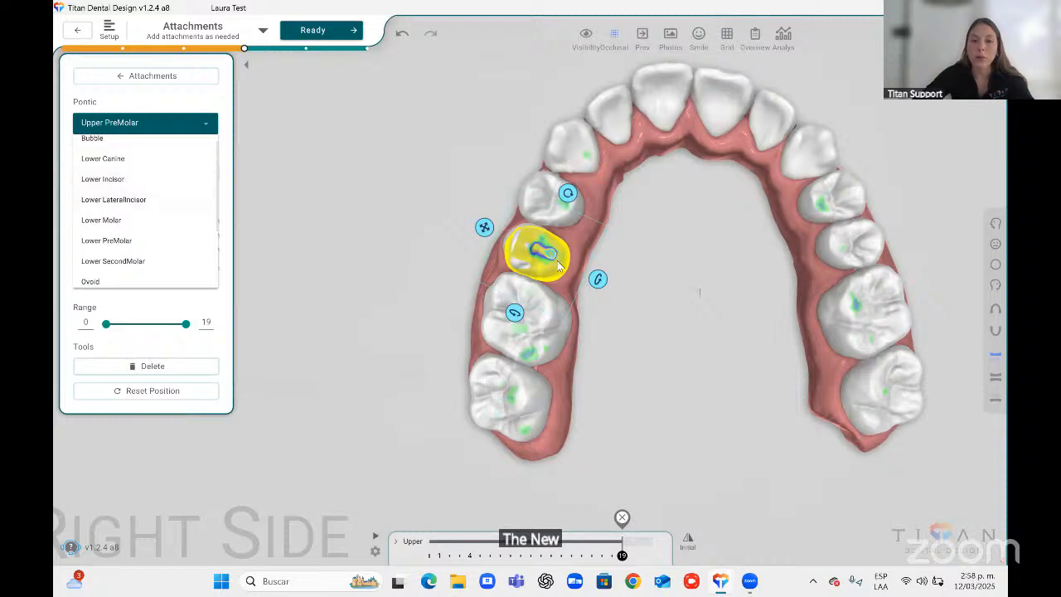
scroll(124, 147, "up", 1)
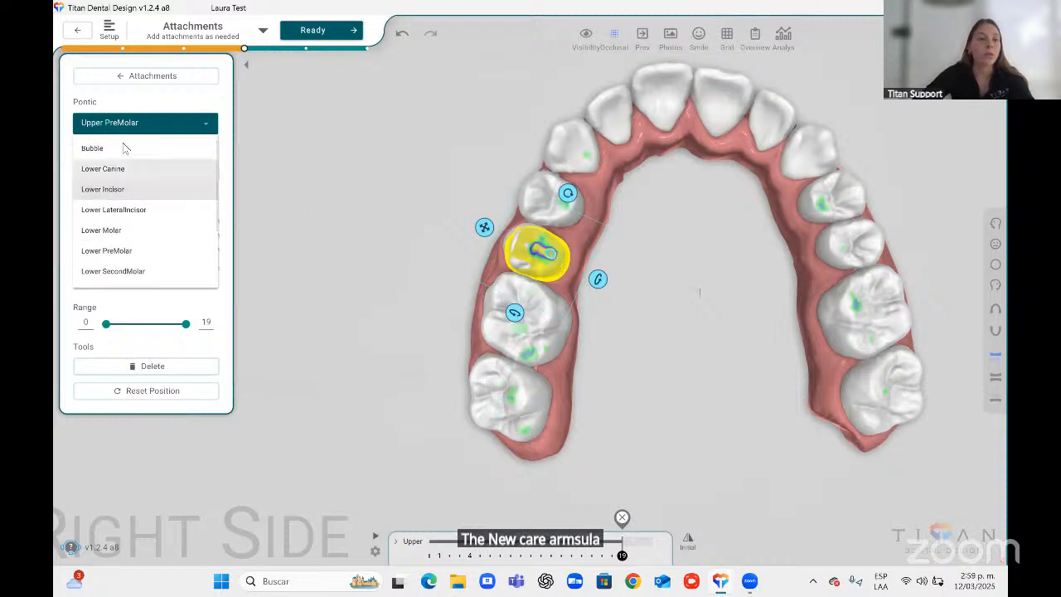
left_click(124, 147)
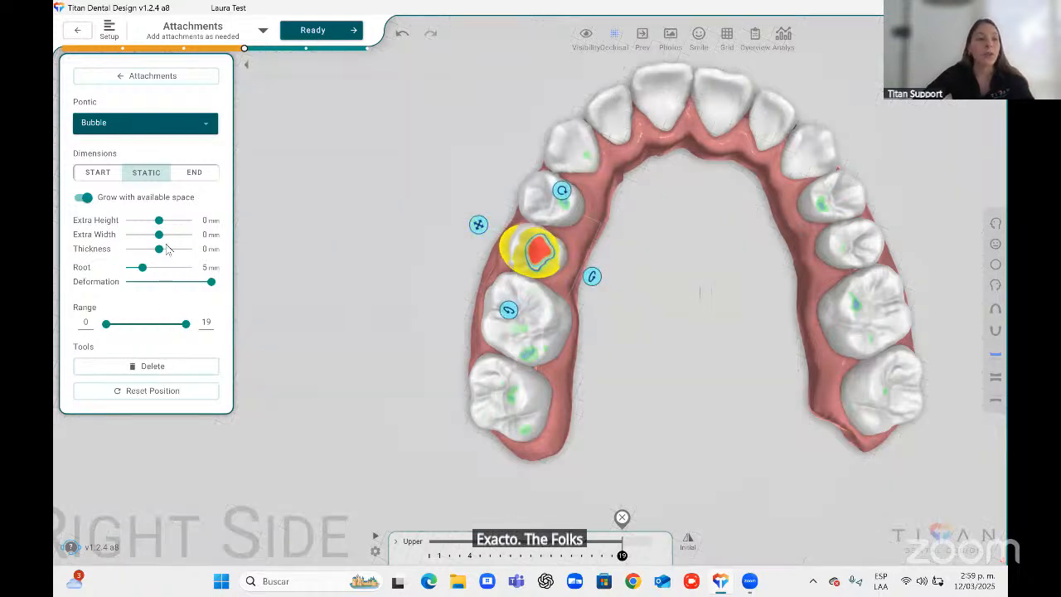
left_click_drag(161, 223, 164, 257)
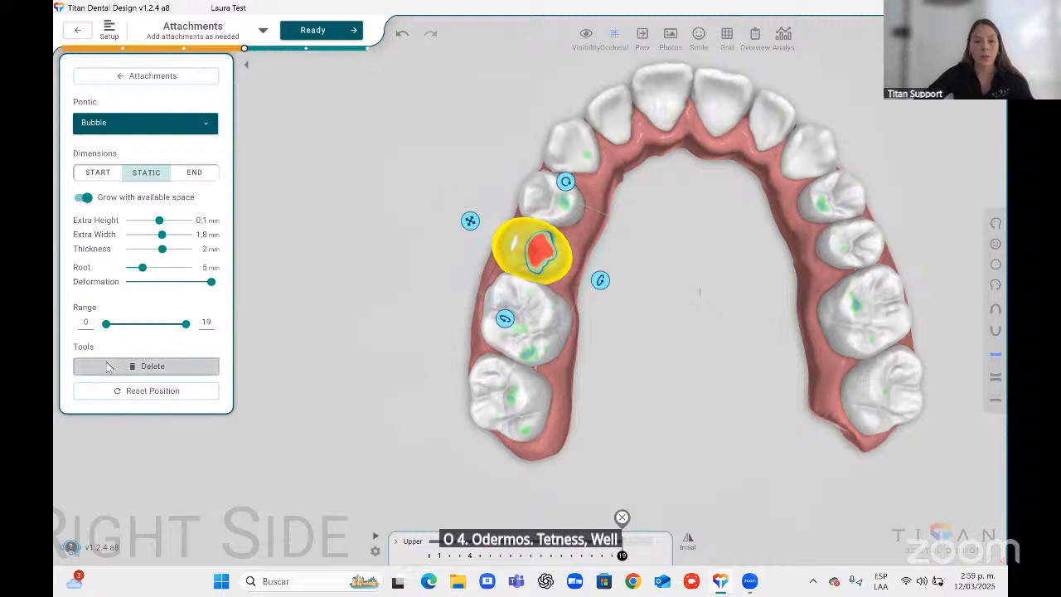
Inspect the pontic from the front and side, then delete it.
left_click(995, 243)
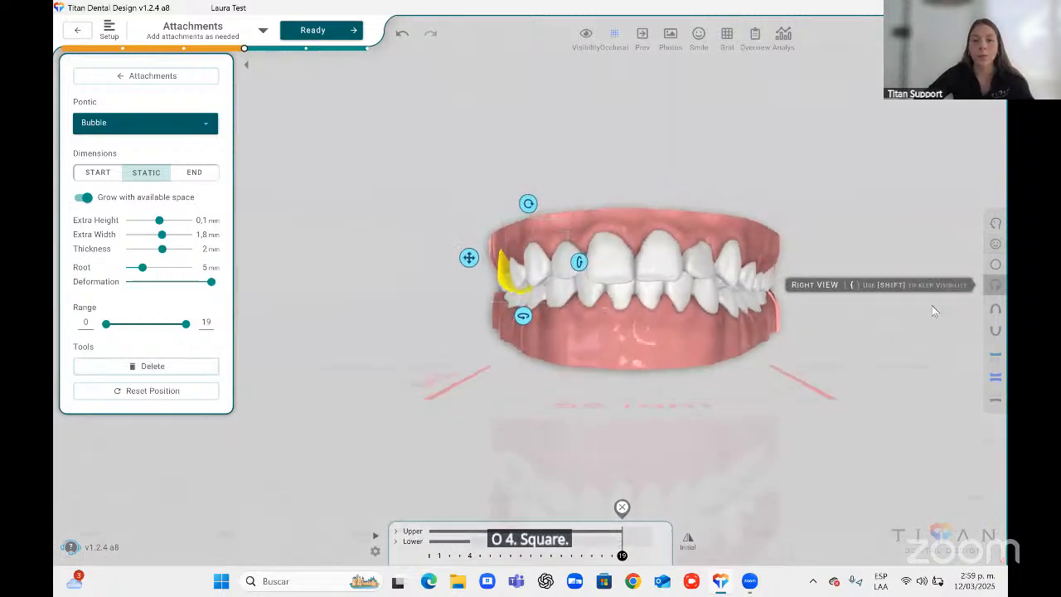
left_click_drag(489, 320, 615, 321)
left_click(153, 366)
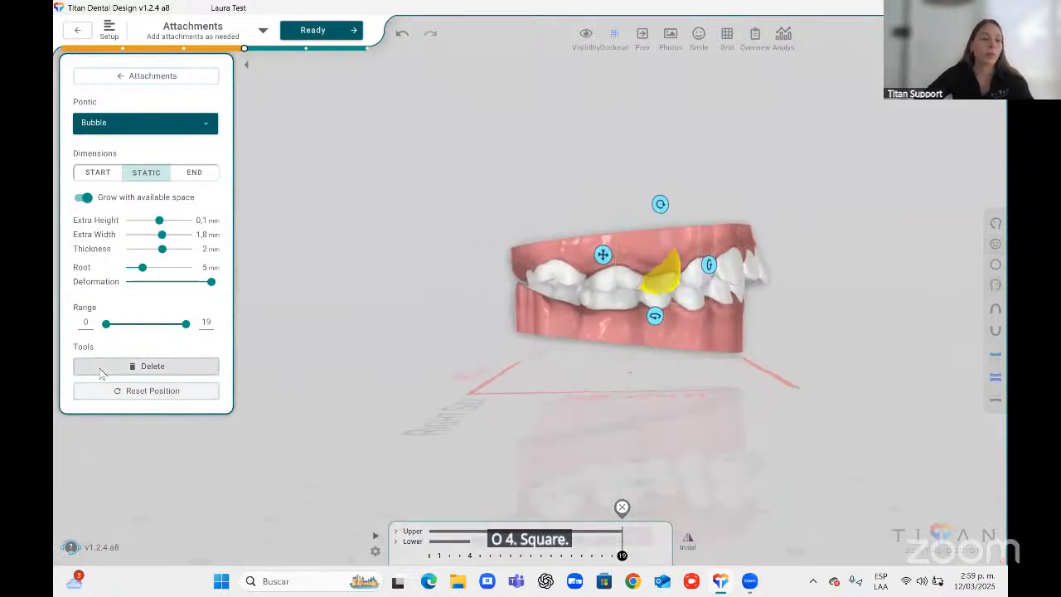
Select the Cutout precision cut and place it on an upper tooth on the left side.
left_click(143, 96)
scroll(151, 246, "down", 1)
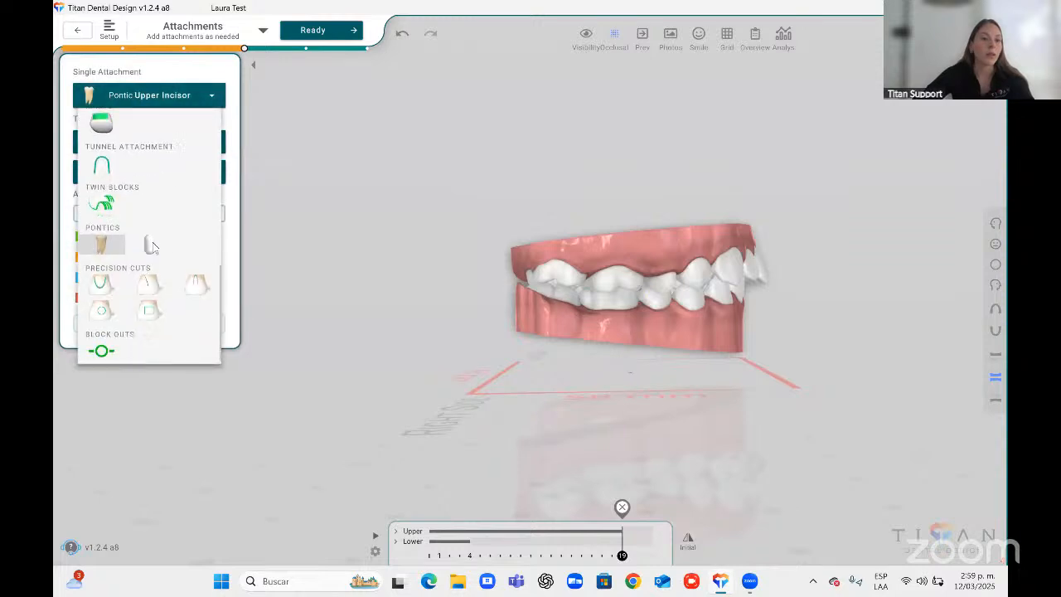
left_click(98, 283)
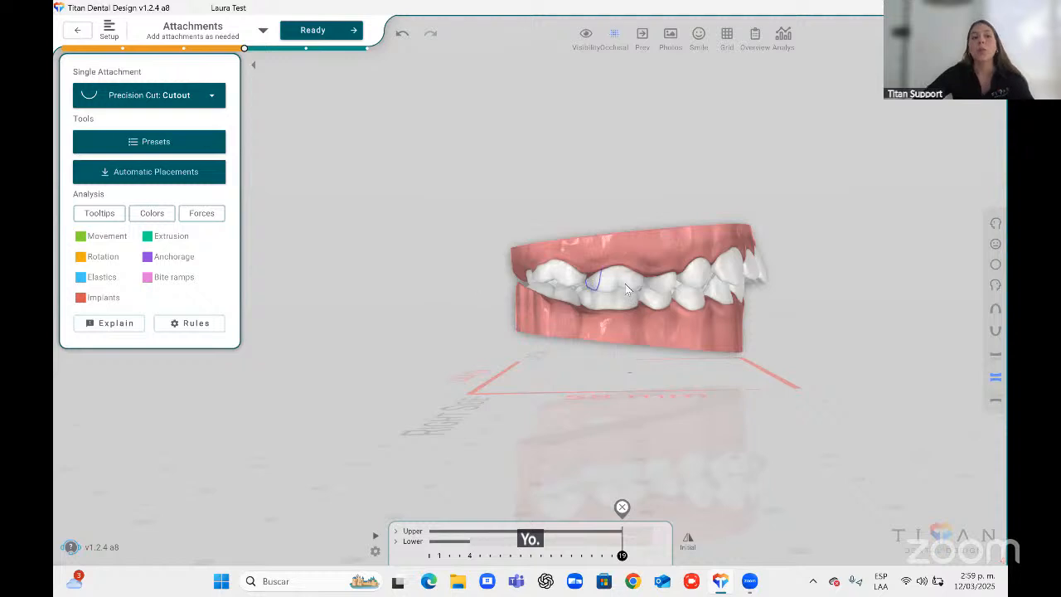
left_click(733, 263)
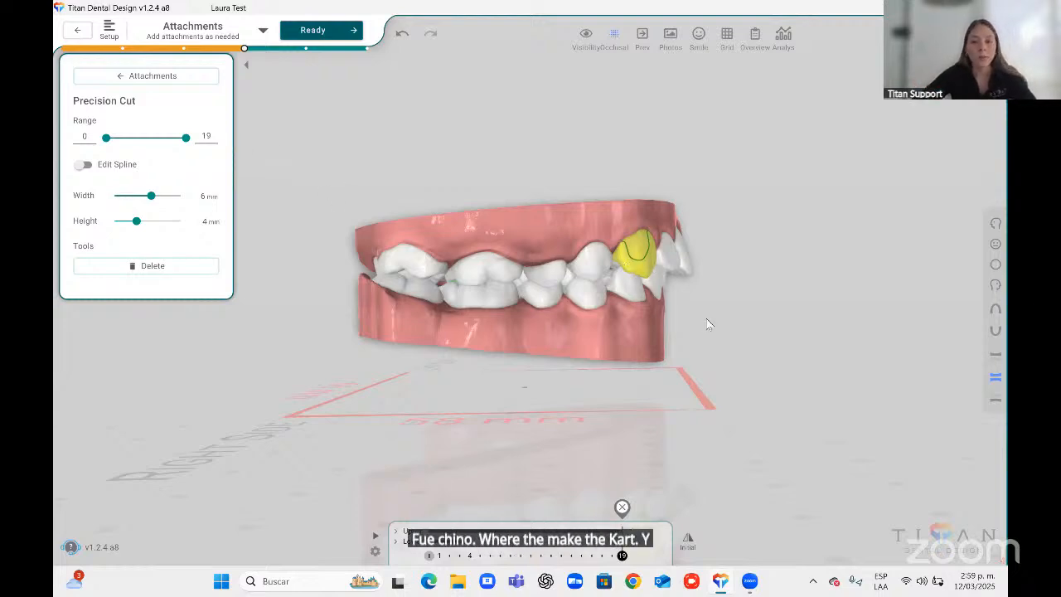
Place a Square Hole precision cut on an upper right tooth, then delete it.
left_click(188, 75)
left_click(166, 94)
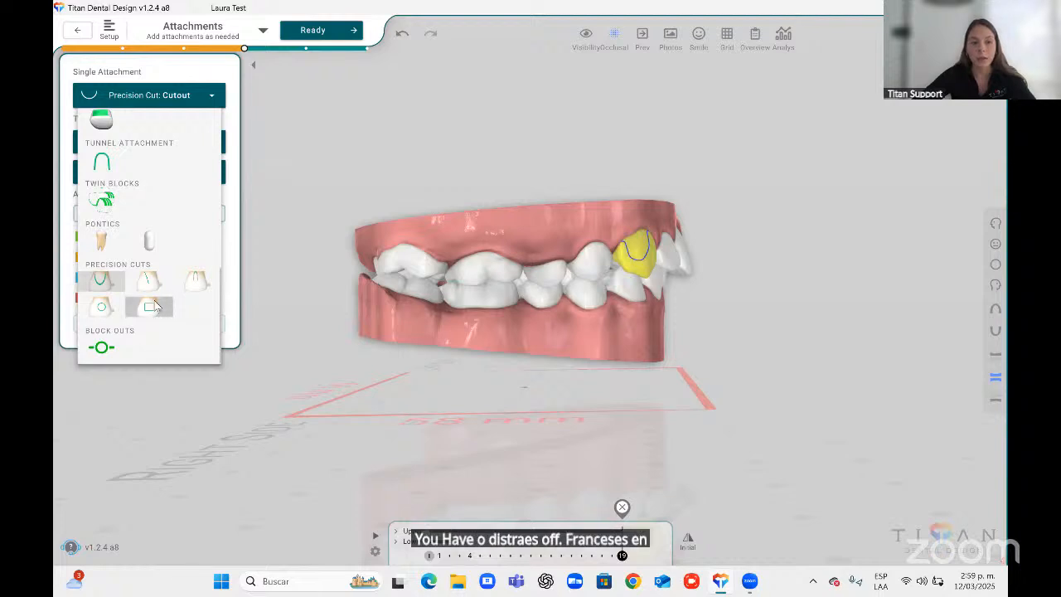
left_click(154, 310)
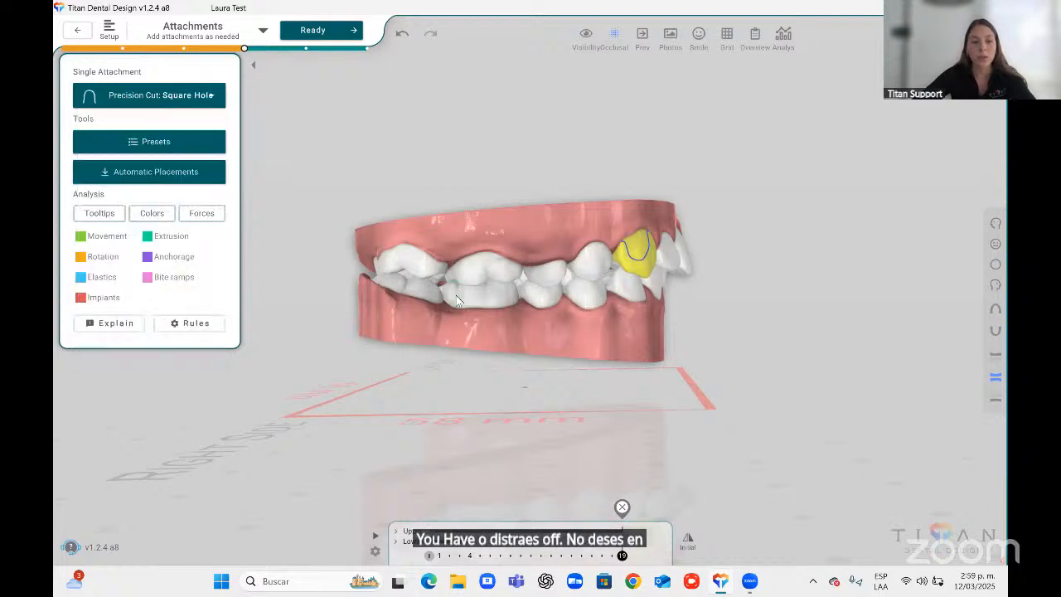
left_click(488, 267)
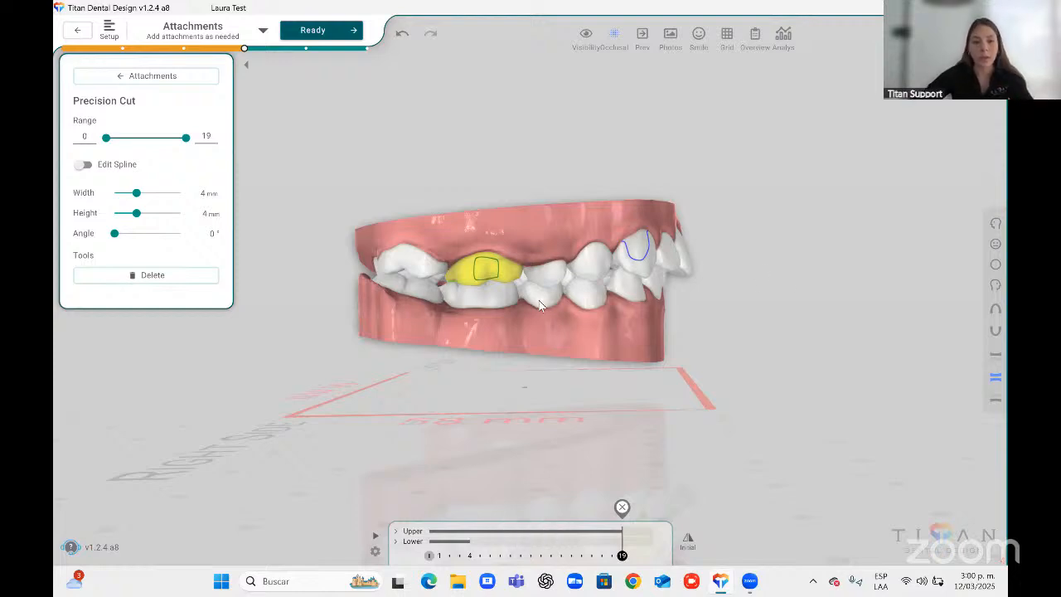
left_click(167, 275)
Select the Block Out Spline and place it on the lower right canine in the lower occlusal view.
left_click(191, 95)
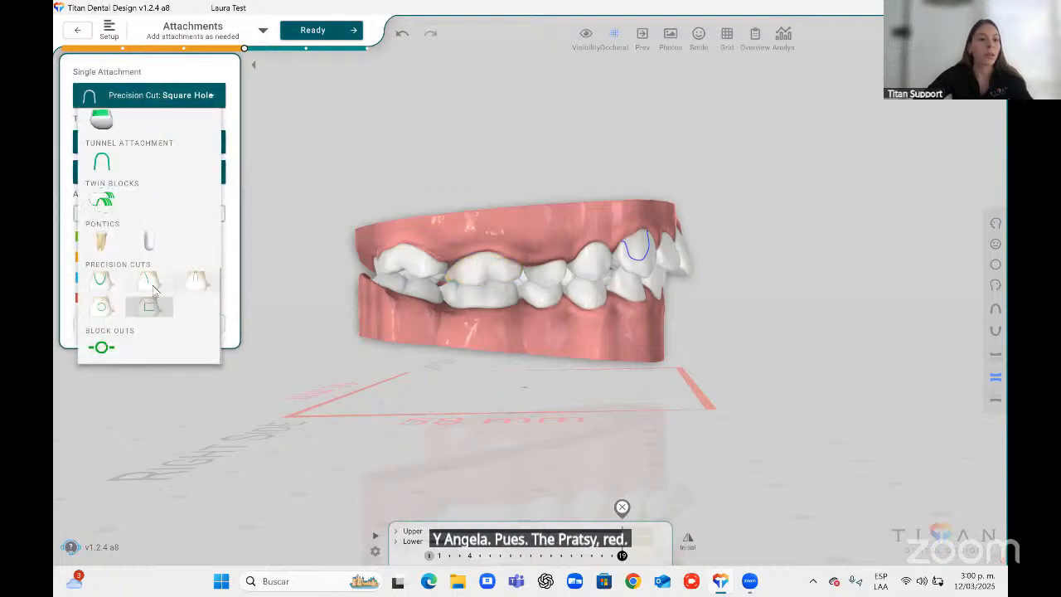
left_click(101, 347)
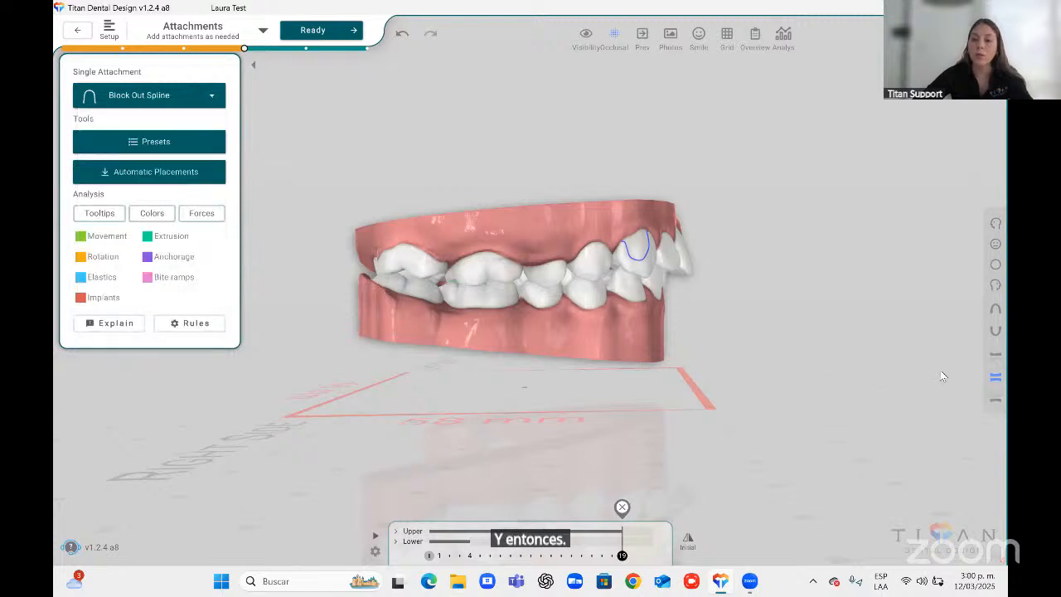
left_click(995, 330)
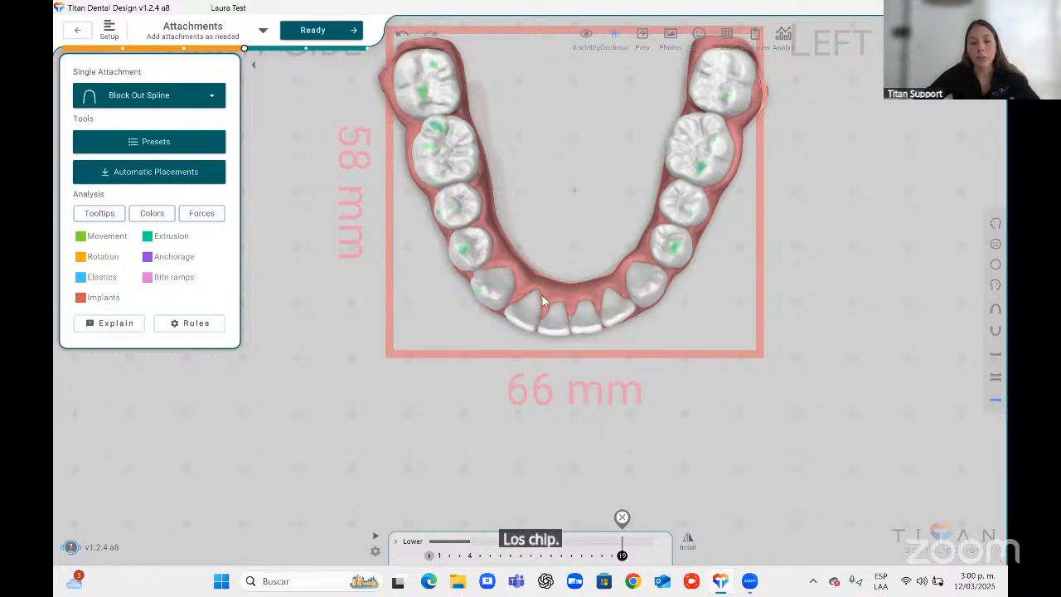
left_click(495, 278)
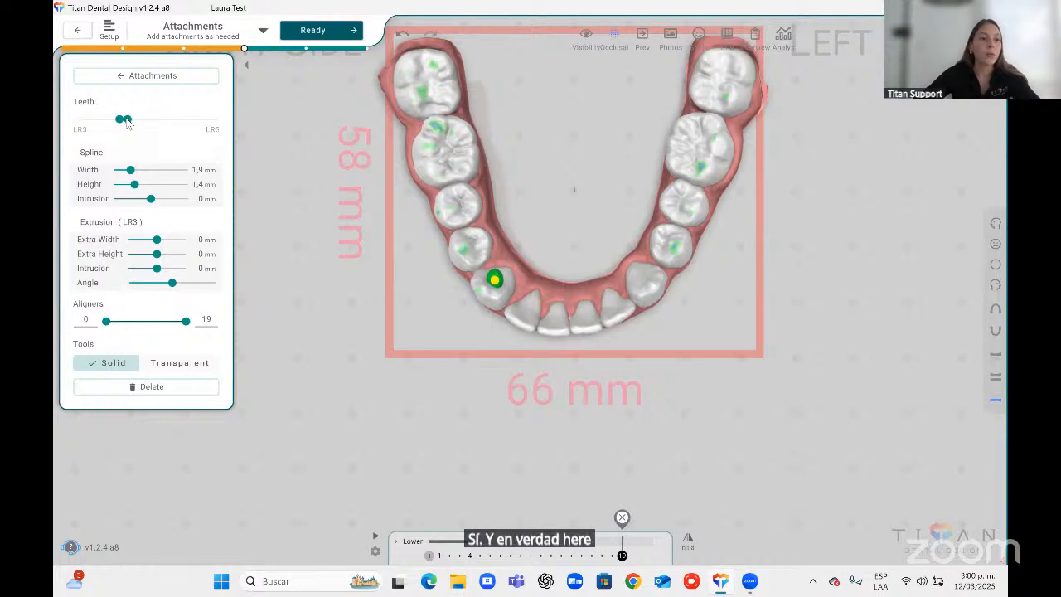
Extend the block out spline across the lower anterior teeth from LR3 to LL3 and reposition a spline point.
left_click_drag(126, 122, 172, 122)
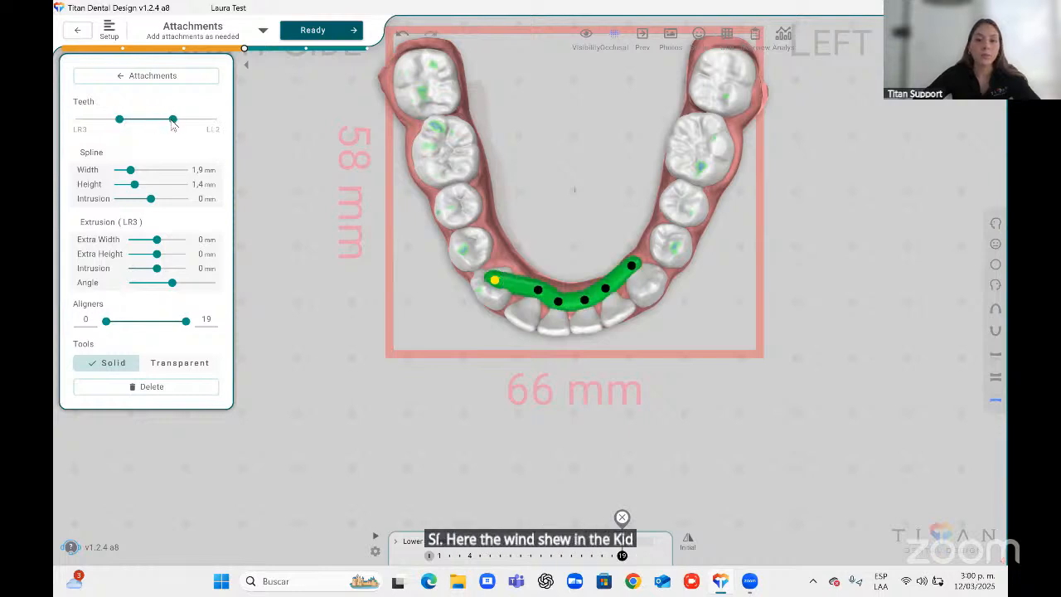
left_click_drag(631, 266, 524, 305)
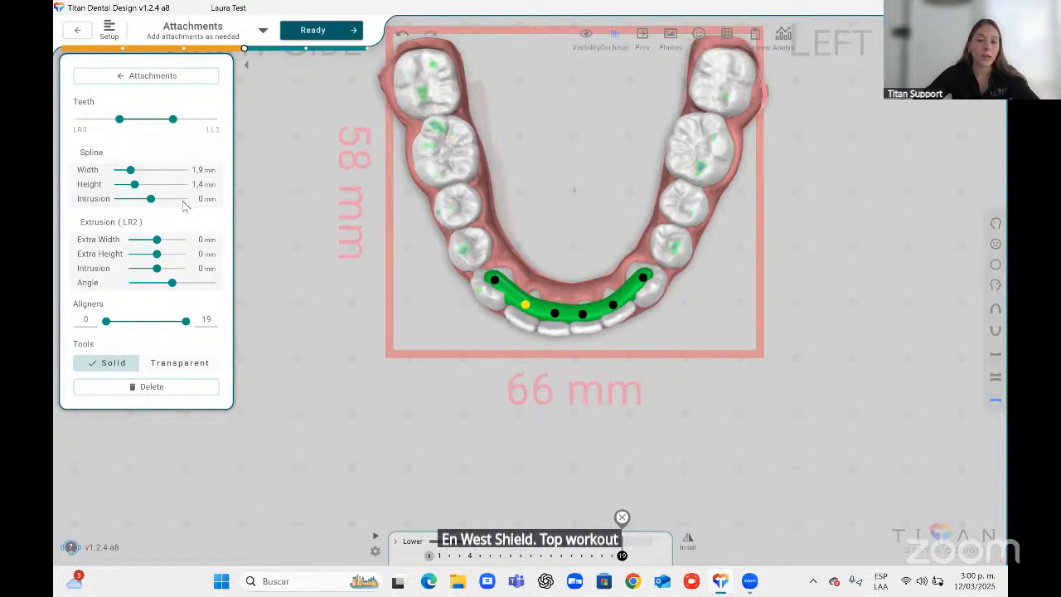
left_click_drag(524, 305, 523, 306)
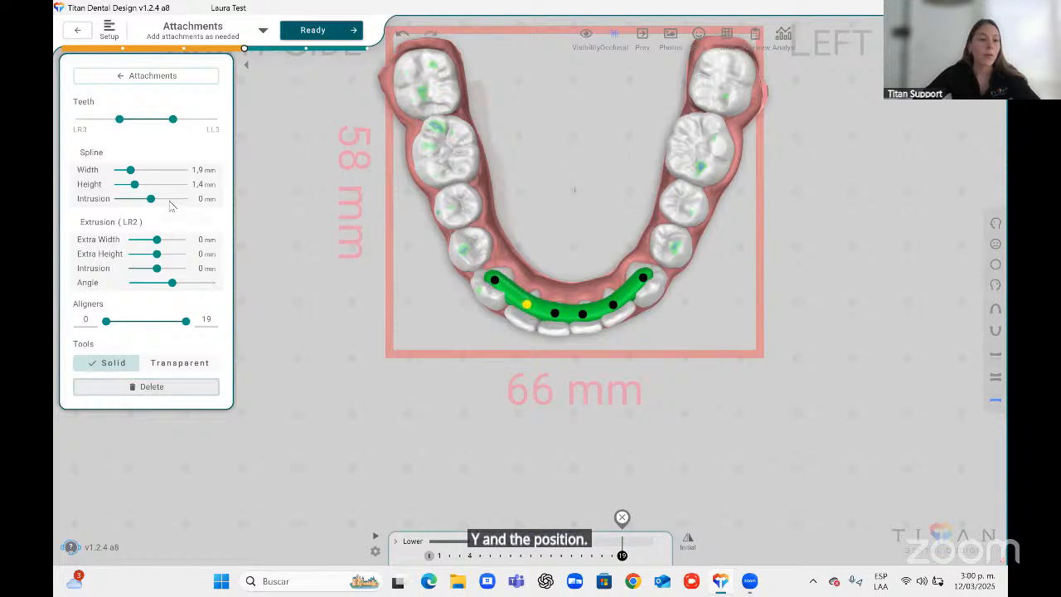
Delete the block out spline.
left_click(117, 387)
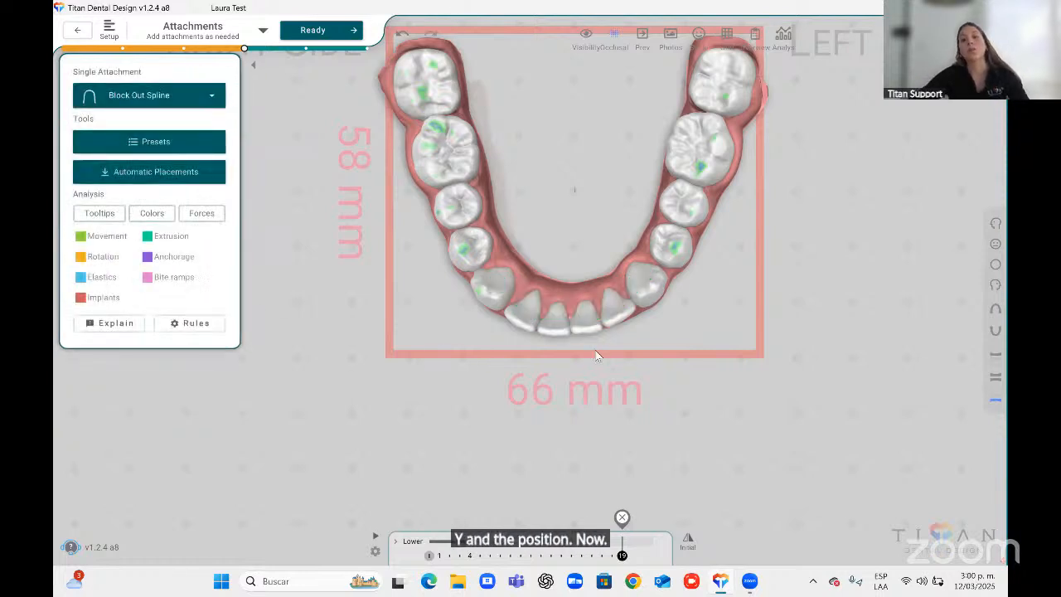
middle_click_drag(602, 317, 648, 301)
scroll(636, 302, "up", 3)
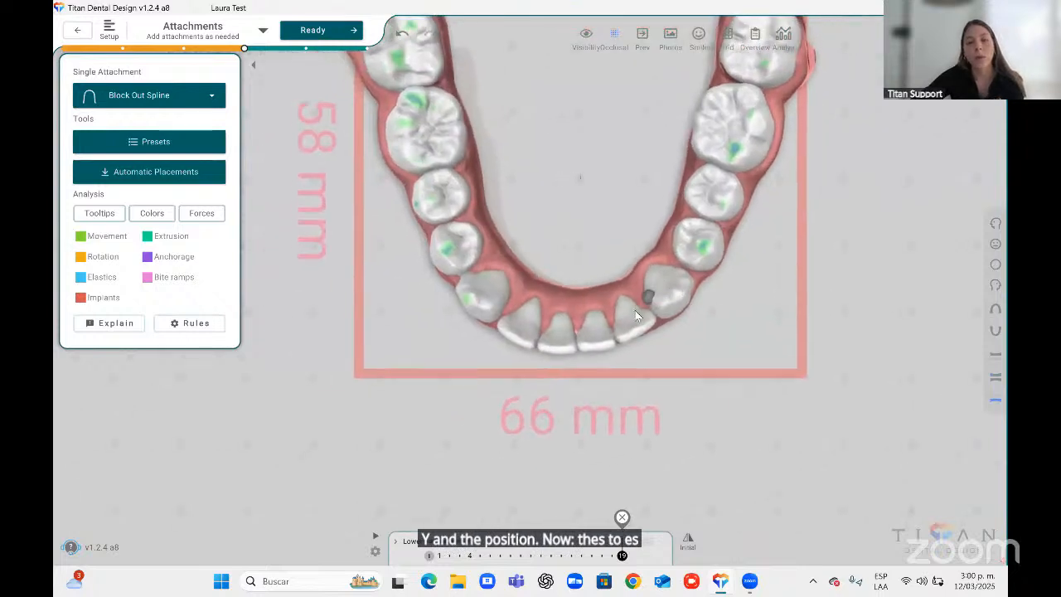
Place a block out spline on the lower right lateral incisor (LR2) in the lower occlusal view.
right_click_drag(549, 308, 589, 285)
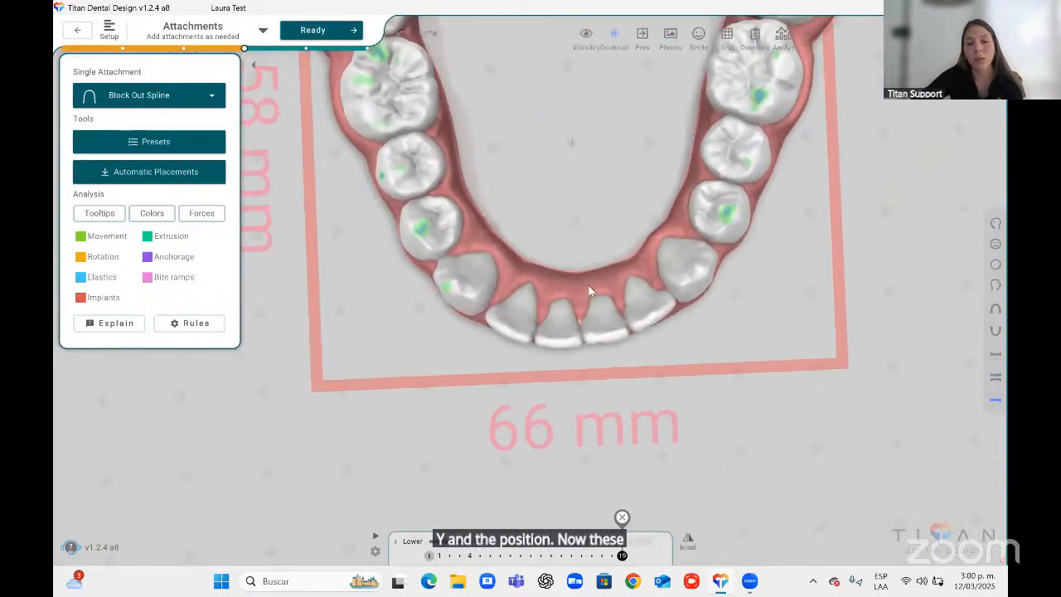
middle_click_drag(495, 303, 533, 279)
left_click(533, 286)
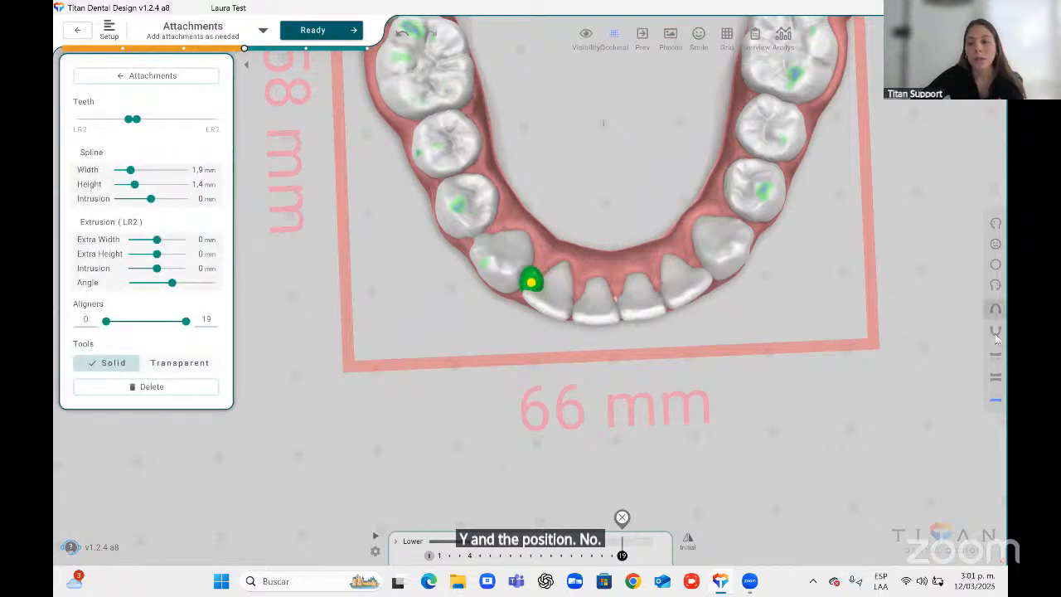
Inspect the block out spline from the front and right side views, then delete it.
left_click(995, 377)
left_click(995, 243)
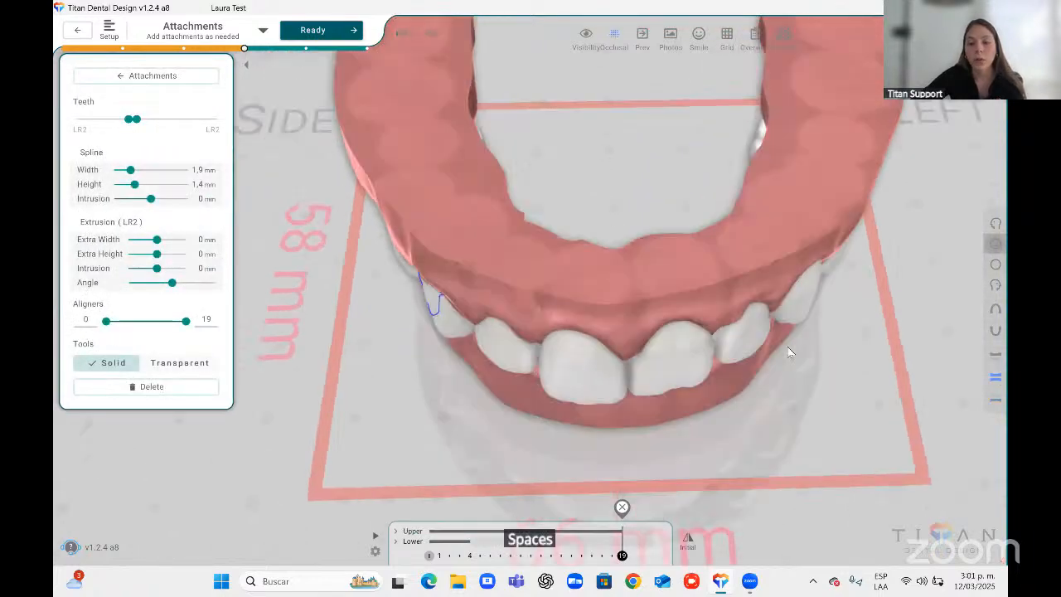
left_click(996, 400)
middle_click_drag(667, 349, 687, 281)
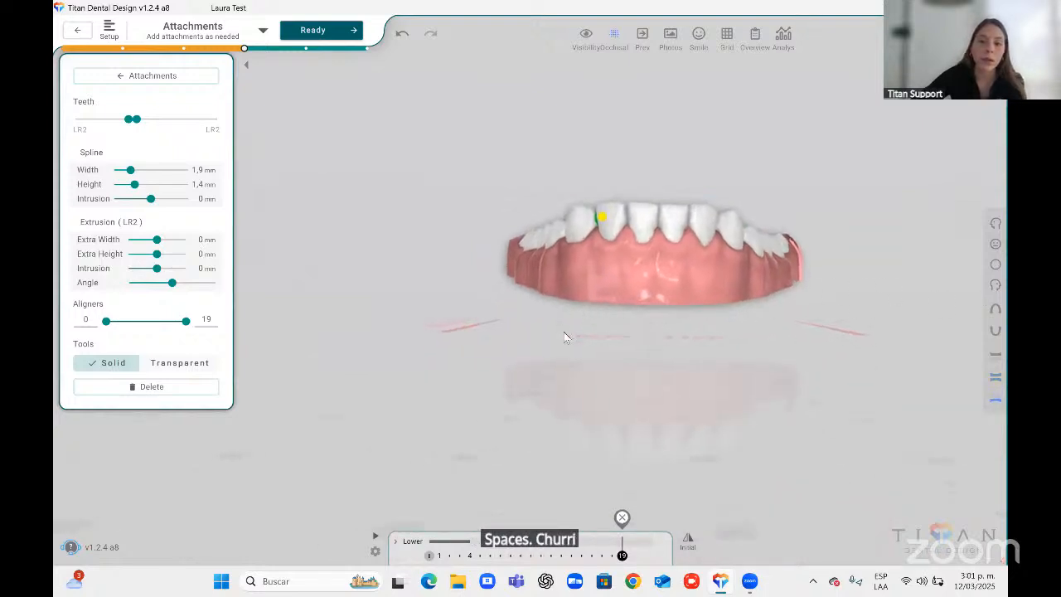
left_click(995, 377)
left_click(996, 286)
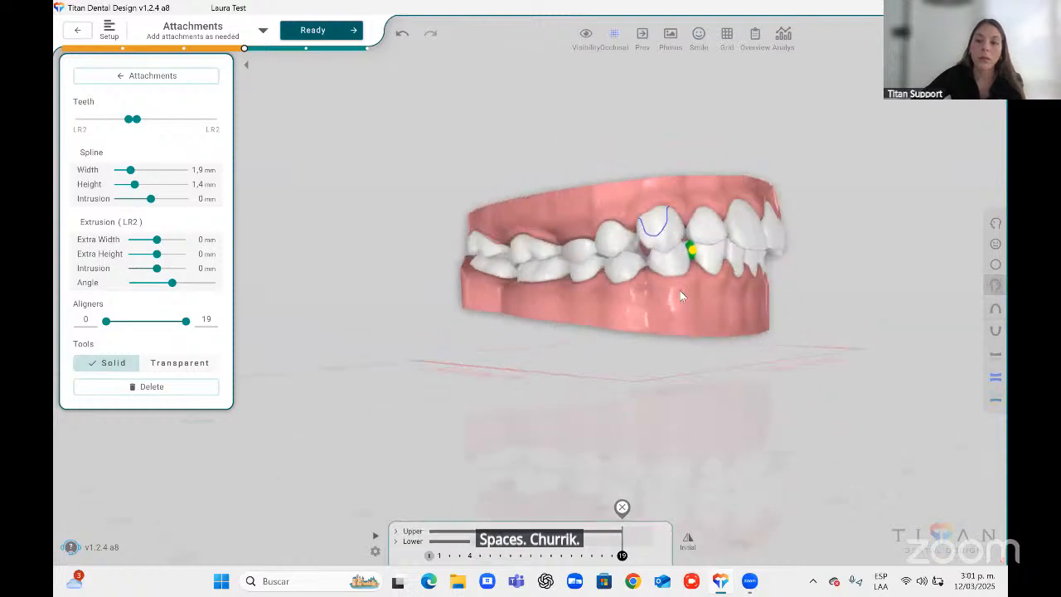
left_click(996, 400)
middle_click_drag(389, 319, 563, 373)
left_click_drag(681, 249, 679, 251)
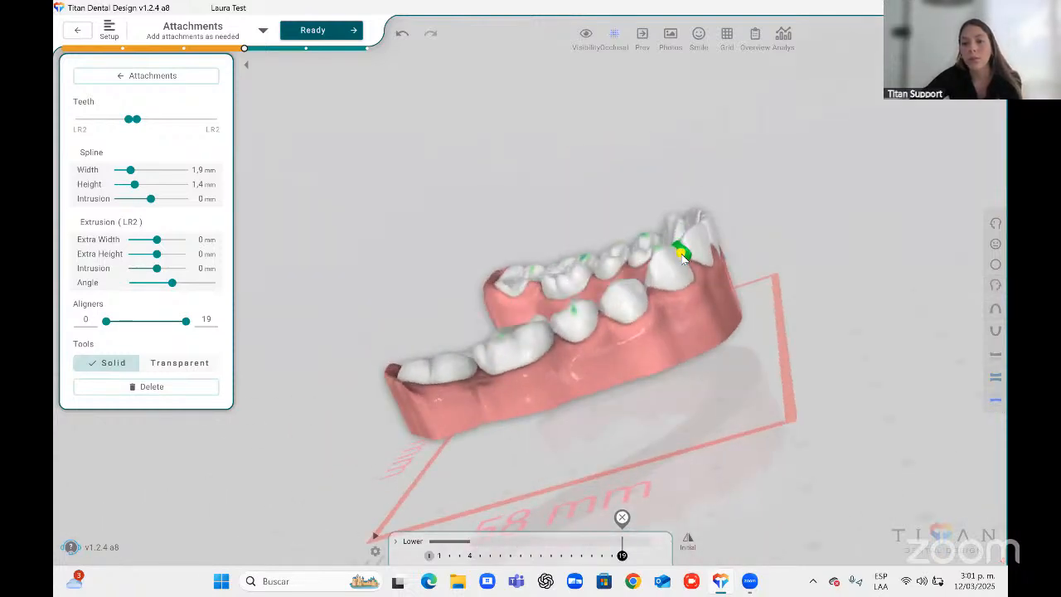
left_click(107, 387)
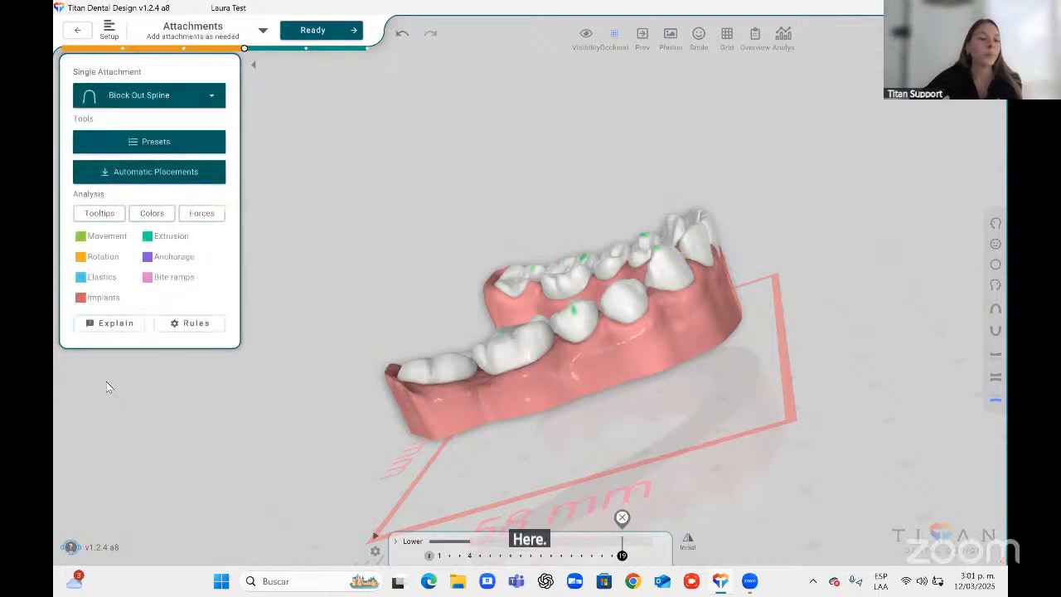
Select the Precision Cut: Cutout attachment and place it on a lower right posterior tooth in the right side view.
left_click(995, 243)
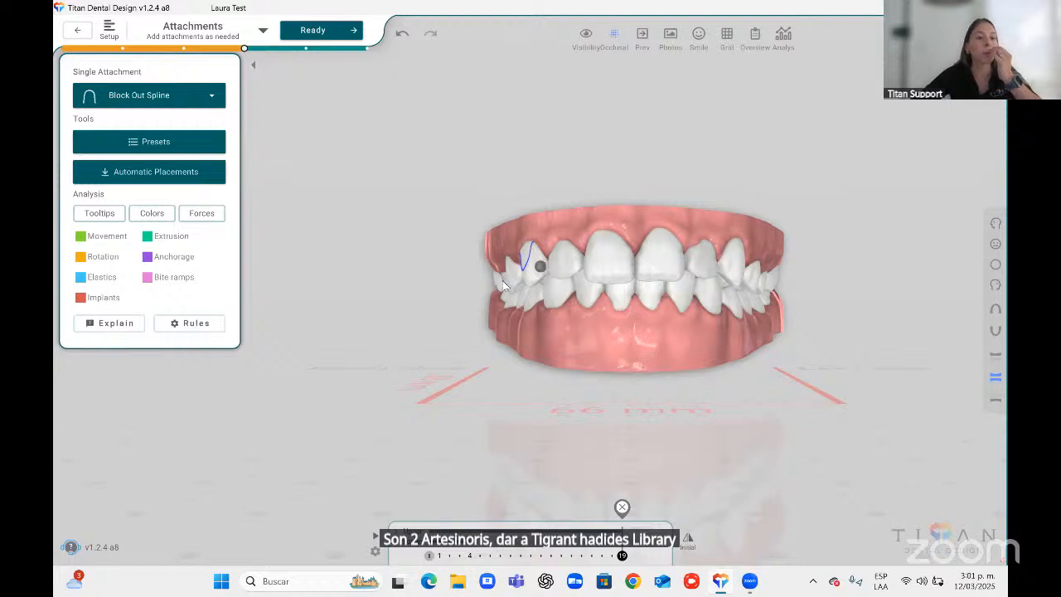
left_click(995, 285)
middle_click_drag(552, 345, 529, 277)
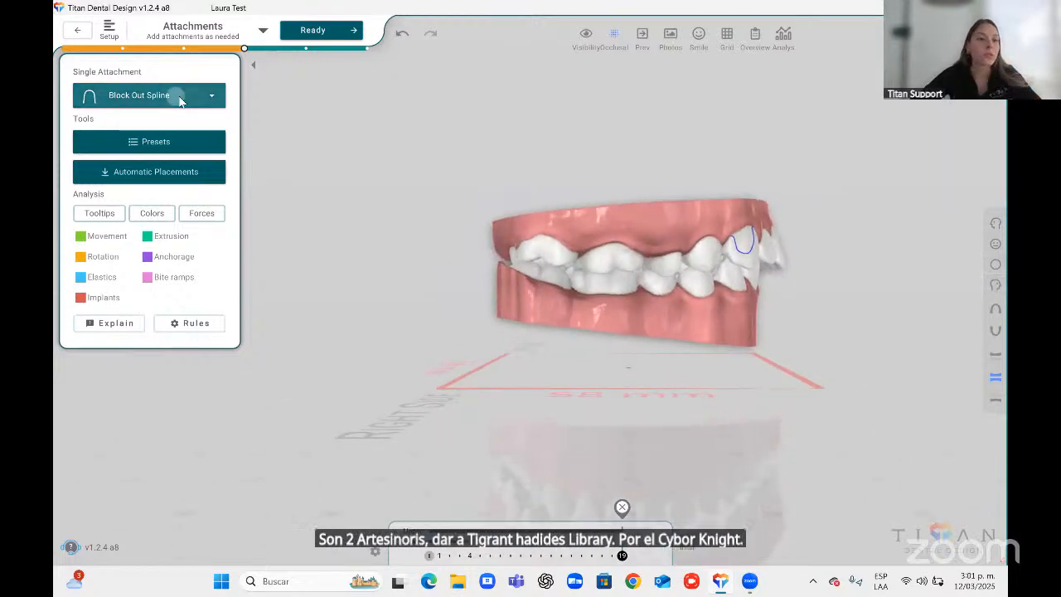
left_click(211, 95)
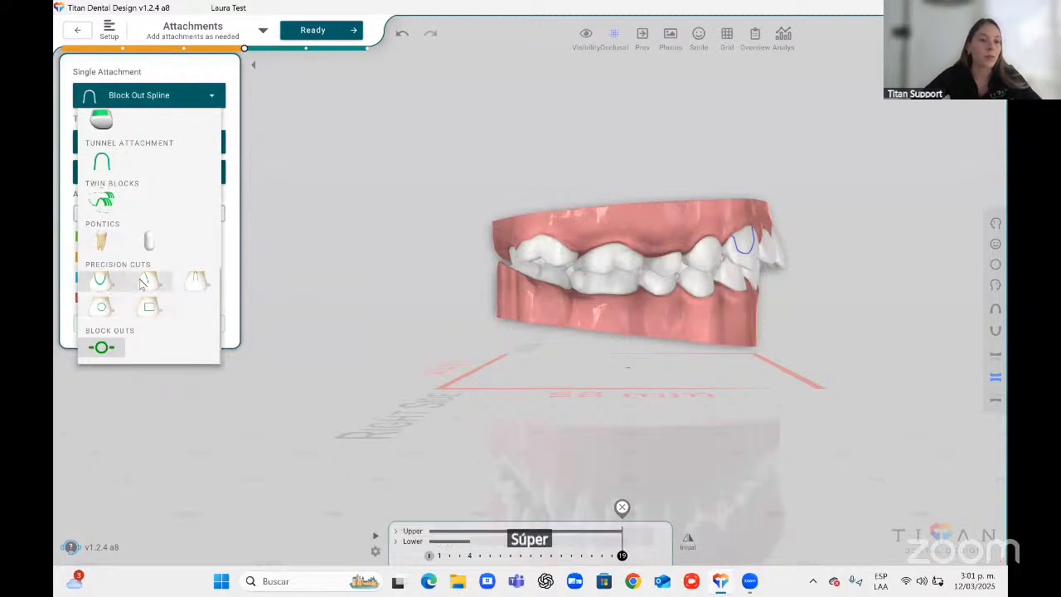
left_click(100, 280)
left_click(621, 280)
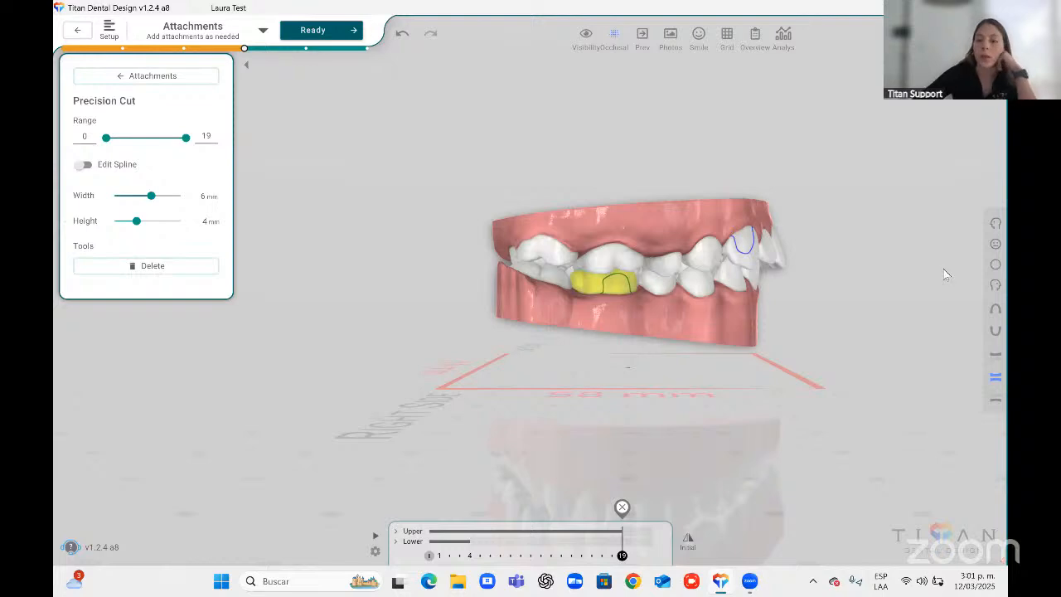
Reselect the cutout precision cut, turn on Edit Spline to show its outline, and return to attachments.
left_click(990, 244)
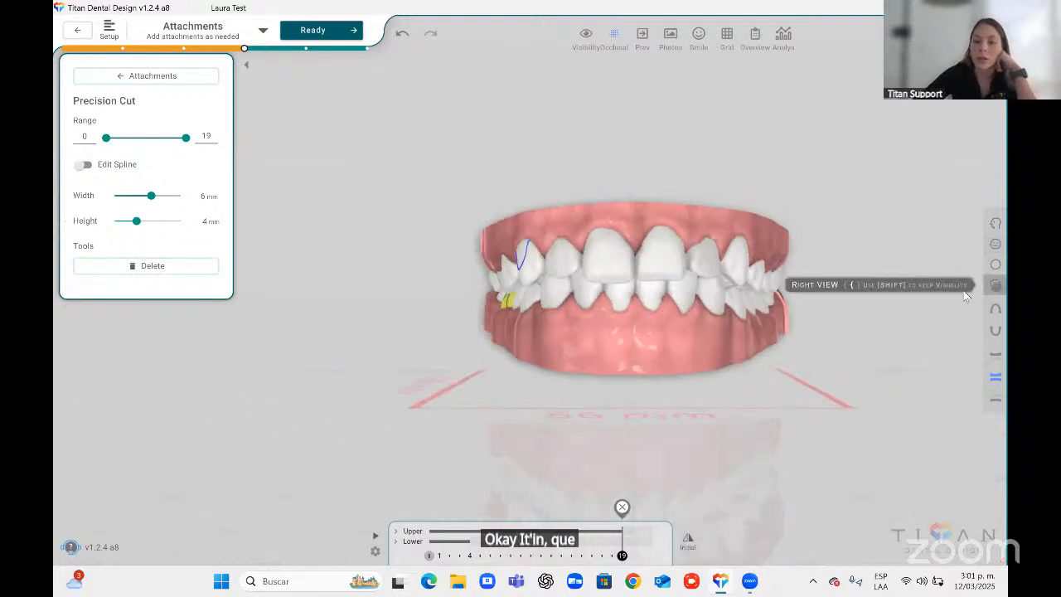
left_click(995, 285)
left_click(607, 340)
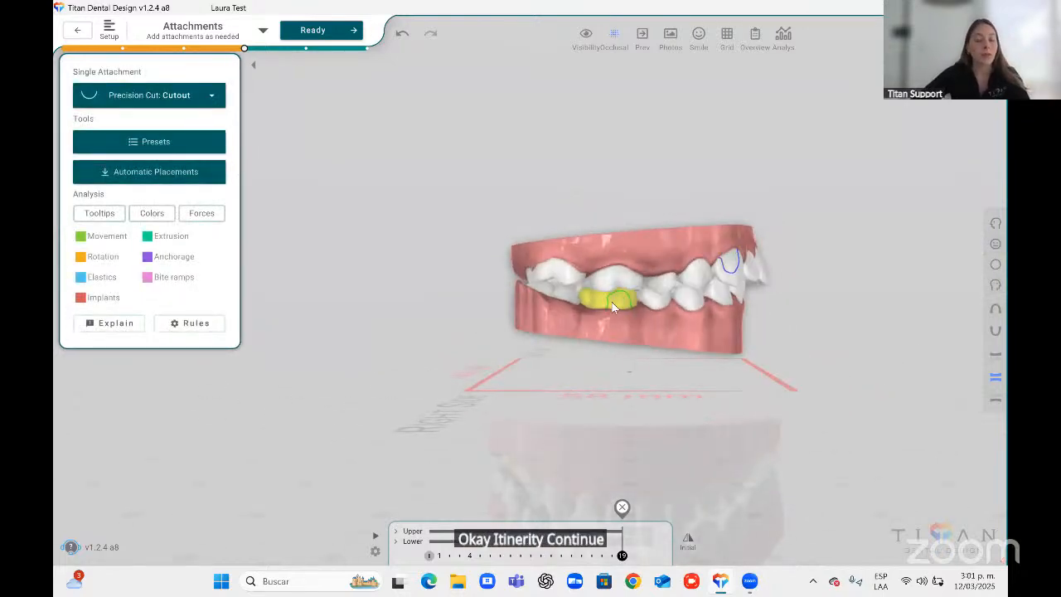
left_click(612, 301)
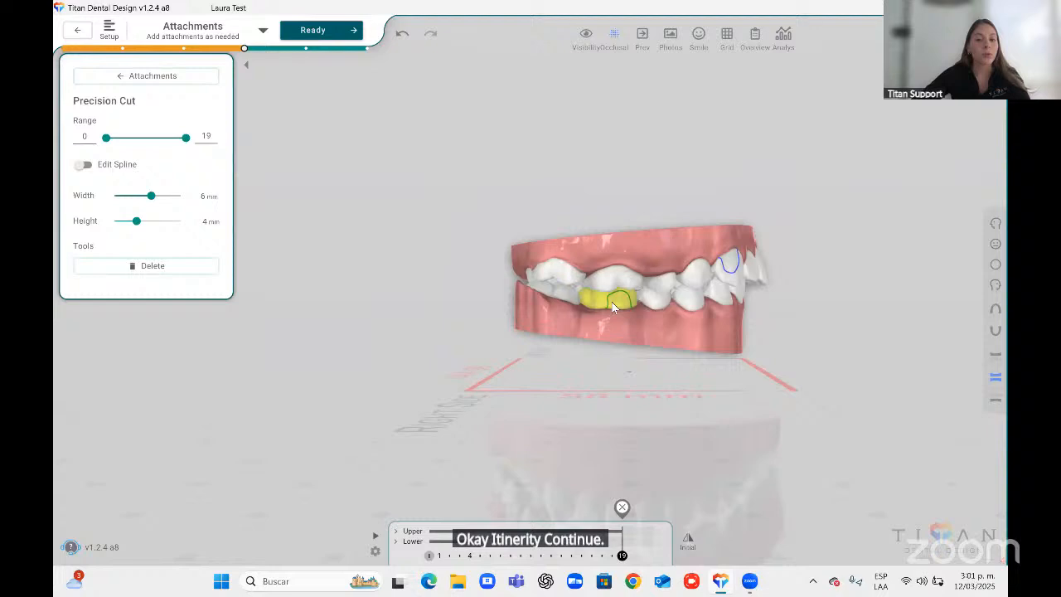
left_click(85, 165)
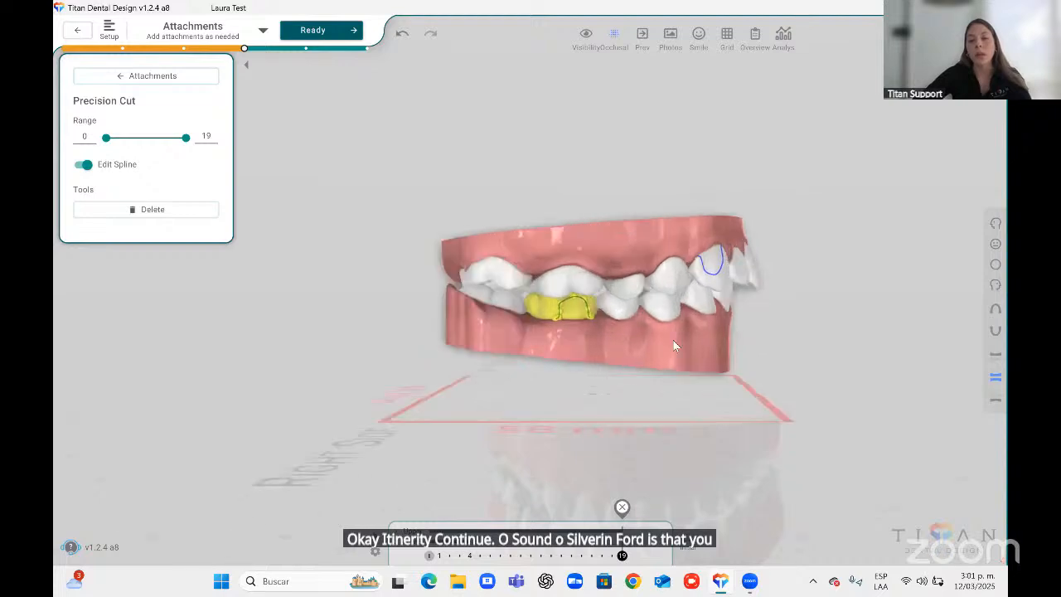
scroll(628, 292, "up", 4)
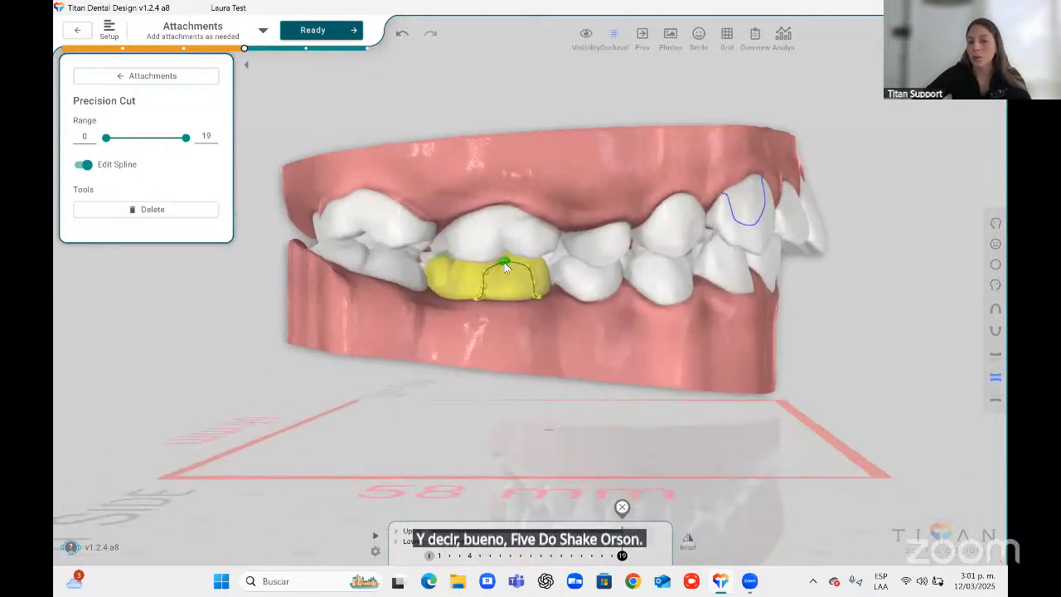
left_click(148, 76)
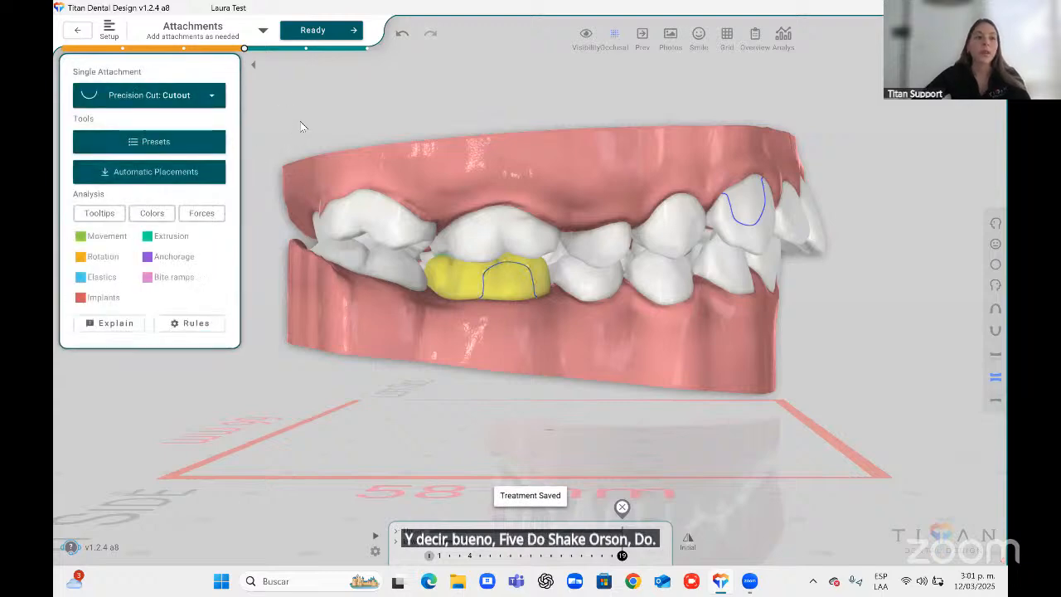
Advance to the Ready stage, enable OverCorrections and review its settings before going back.
left_click(320, 32)
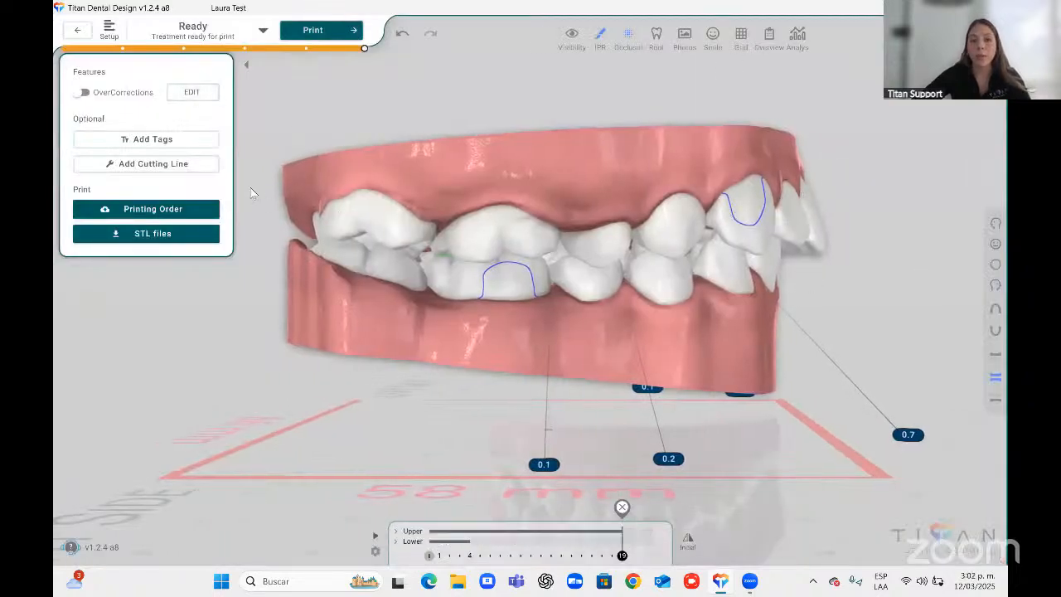
left_click(83, 94)
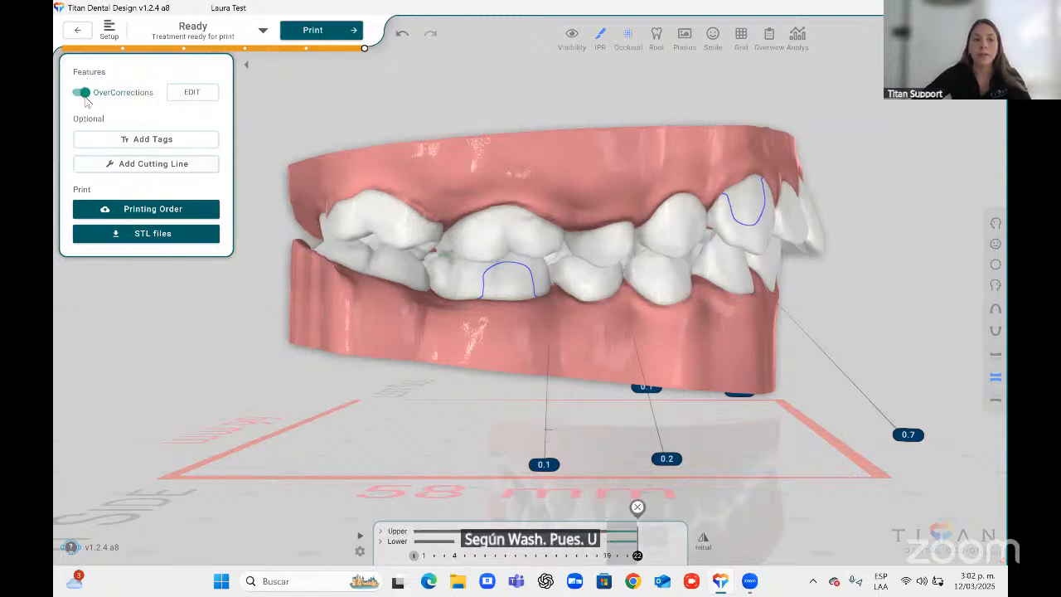
left_click(191, 93)
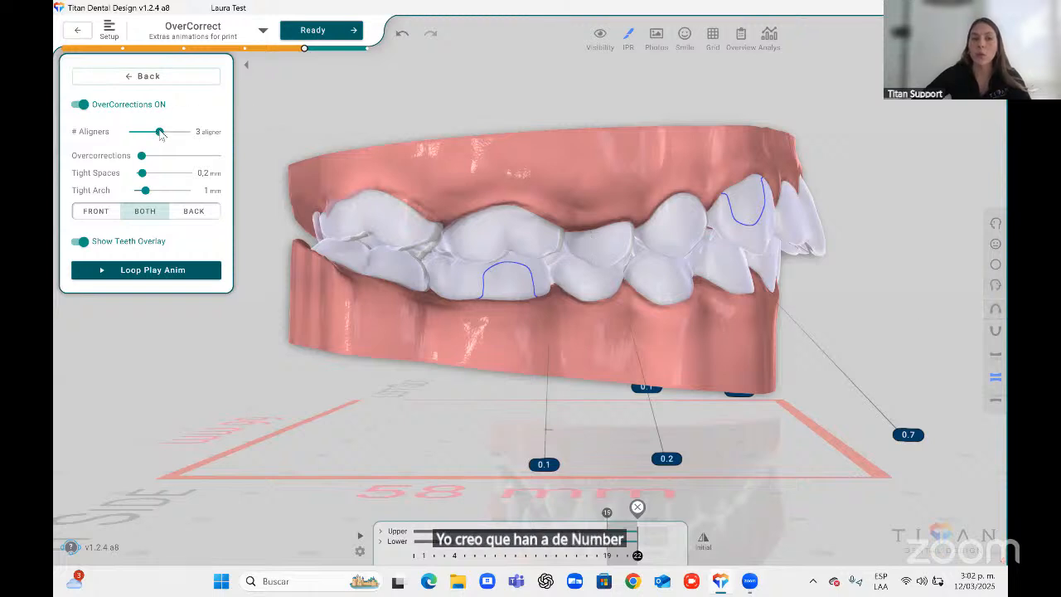
left_click(995, 308)
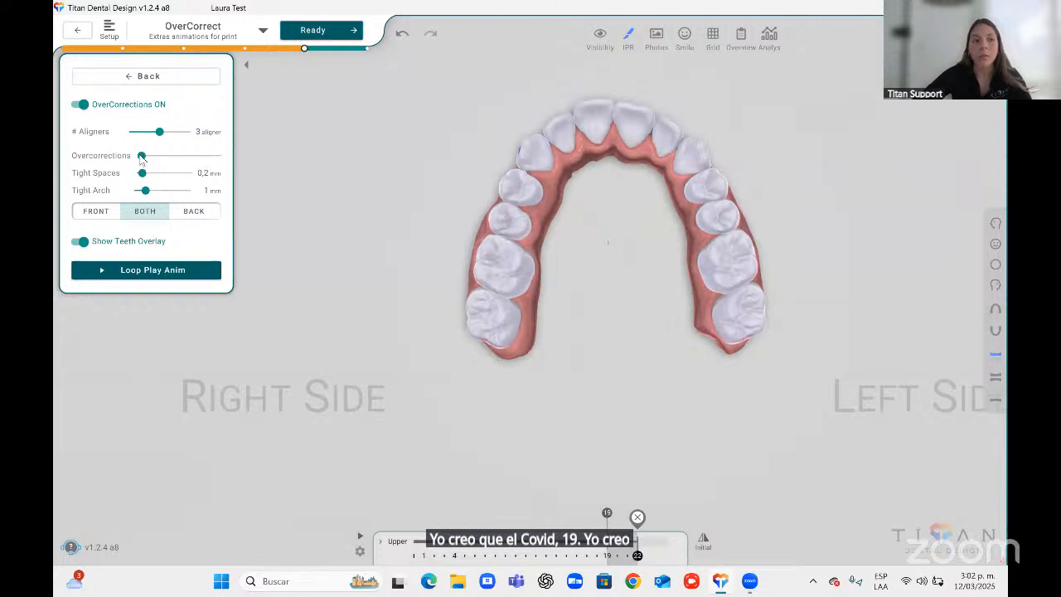
left_click_drag(142, 156, 67, 176)
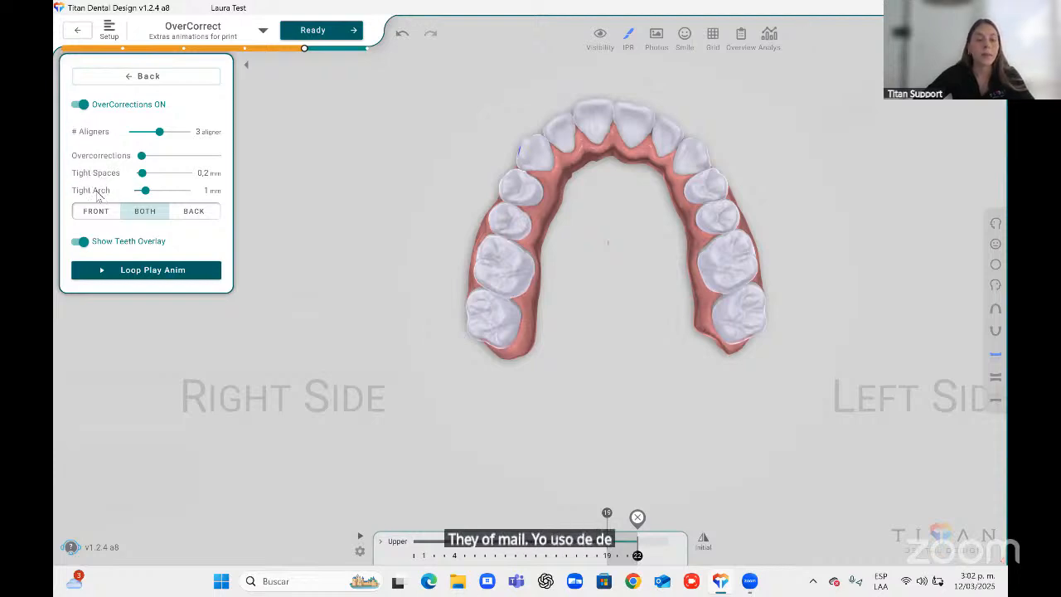
left_click(150, 77)
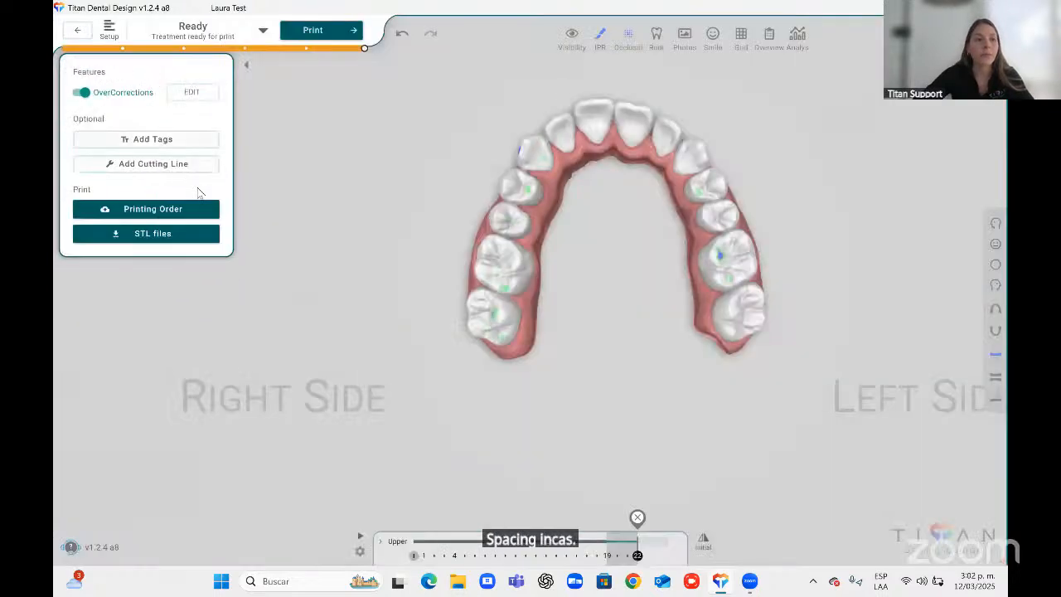
Add tags with manual labeling and place an ID label on the upper gingiva in the right side view.
left_click(157, 142)
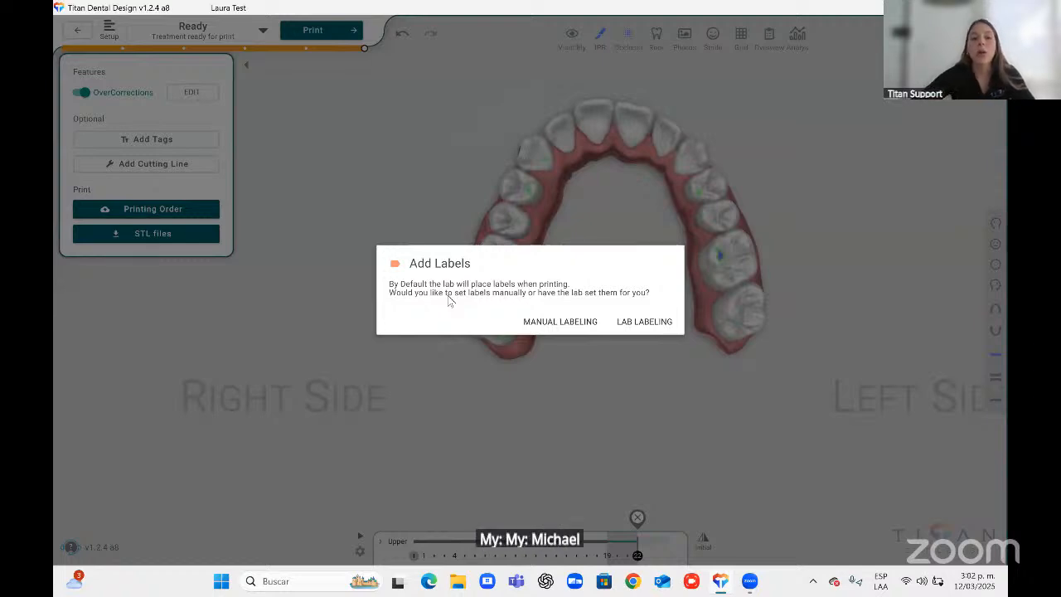
left_click(560, 322)
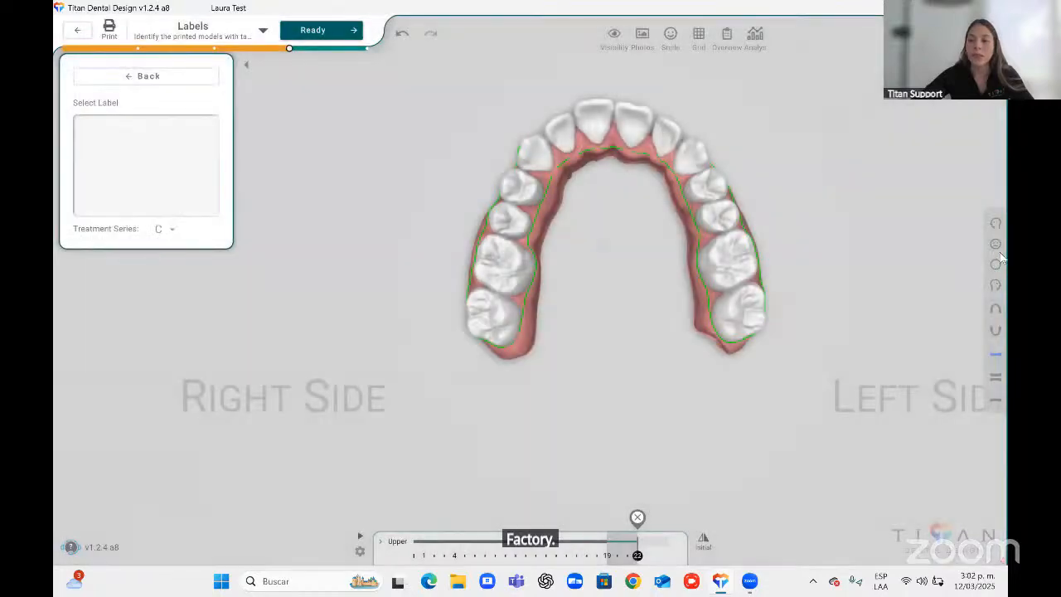
left_click(995, 286)
left_click(995, 287)
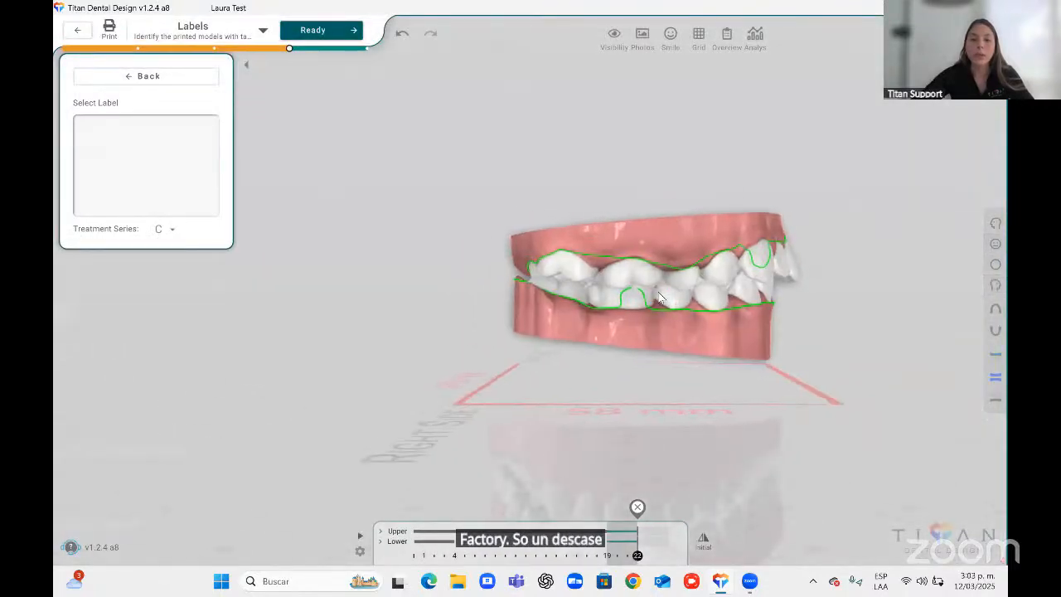
left_click(589, 234)
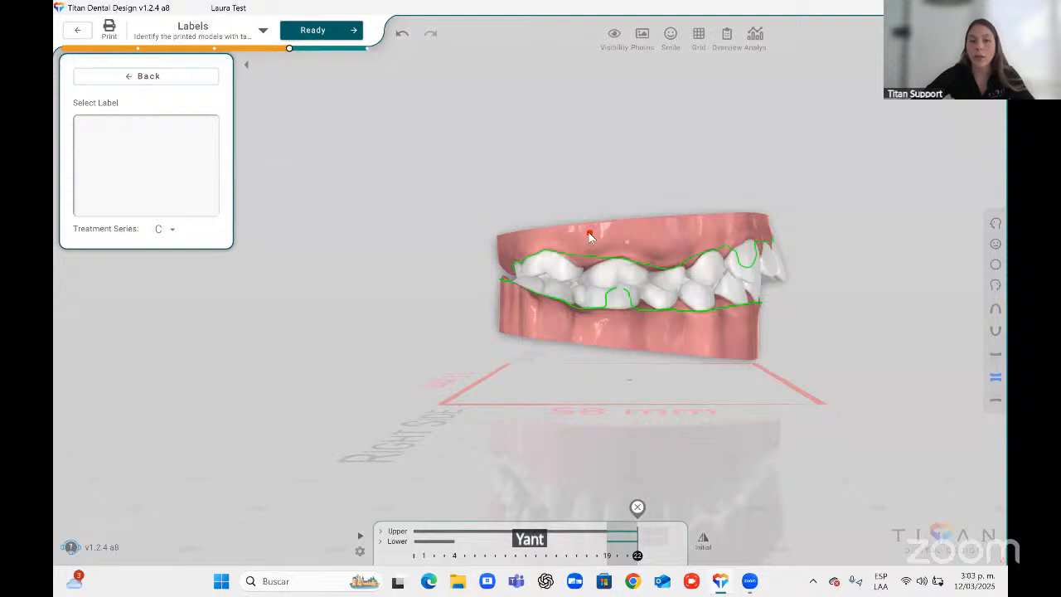
left_click(689, 225)
middle_click_drag(631, 307, 642, 295)
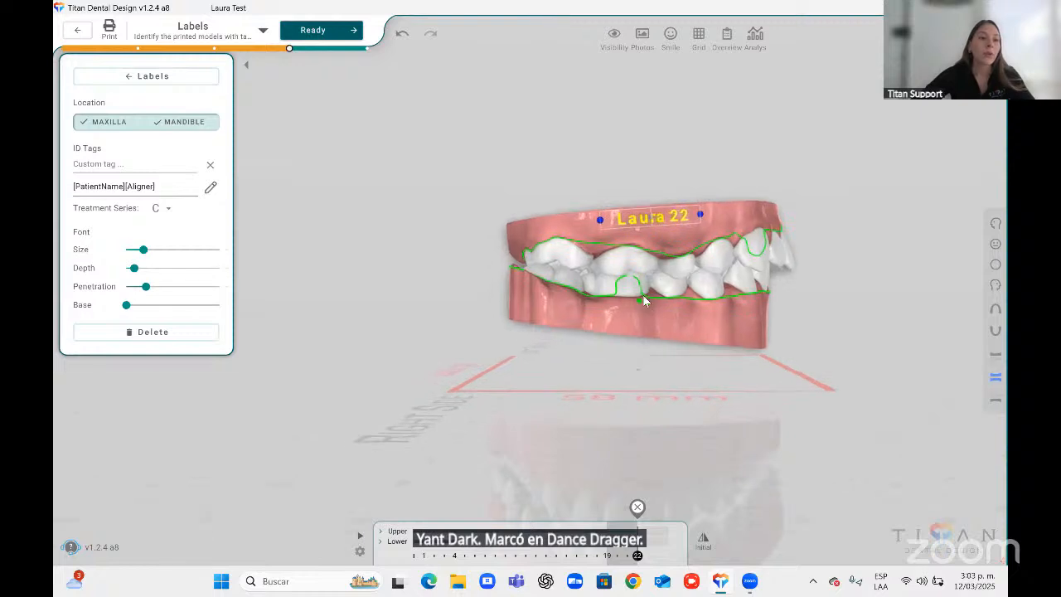
Open the label's ID tag fields, switch the name field to Patient_Last, then cancel.
left_click(210, 188)
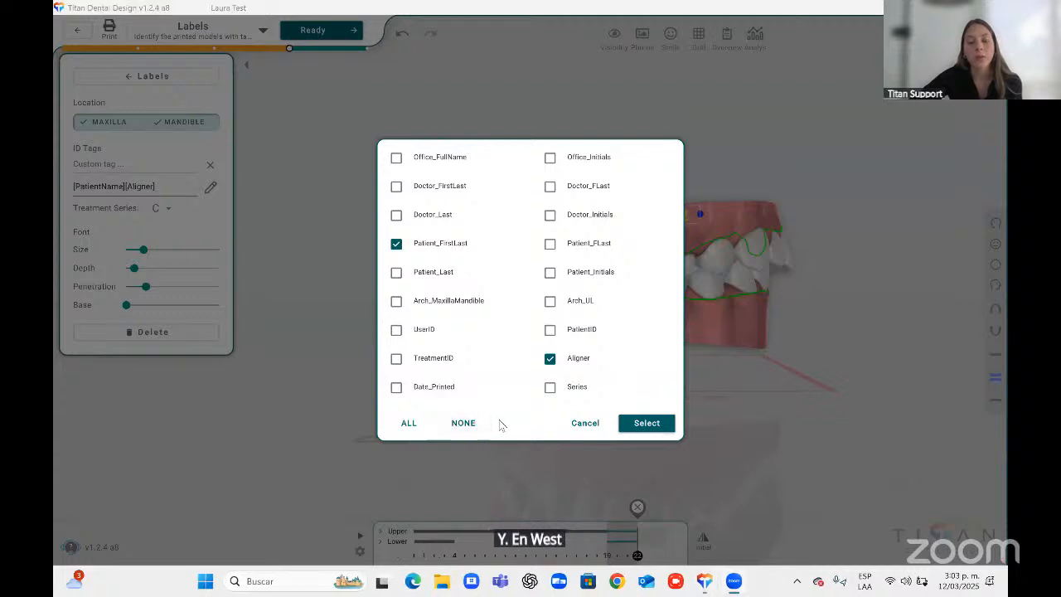
left_click(398, 275)
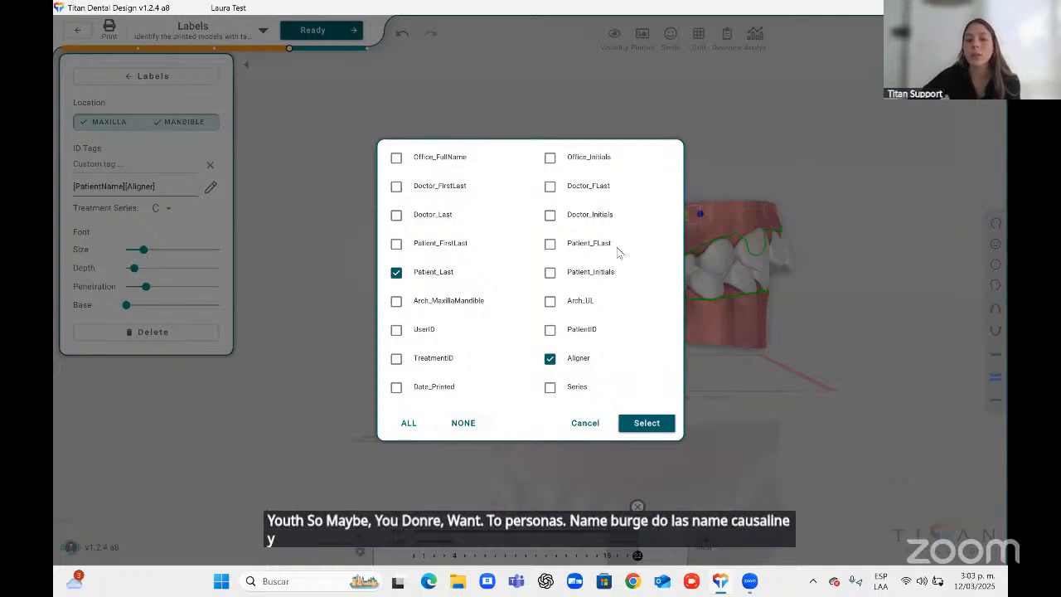
left_click(584, 425)
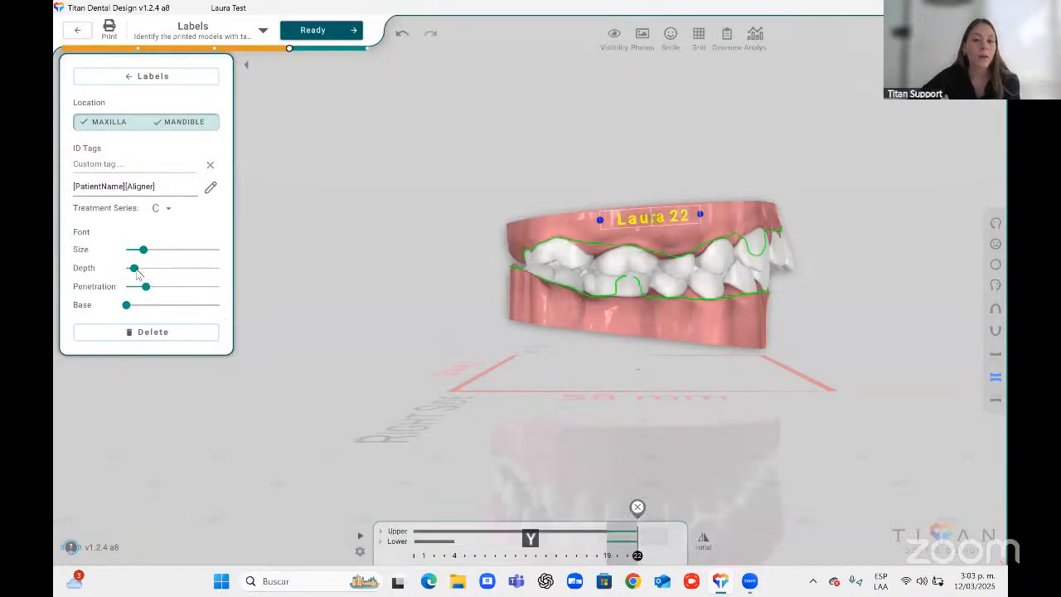
Reduce the upper label's font size and place a second ID label along the lower gingiva.
mouse_move(135, 269)
left_mouse_down()
mouse_move(157, 268)
mouse_move(129, 268)
mouse_move(157, 249)
mouse_move(138, 249)
left_mouse_up()
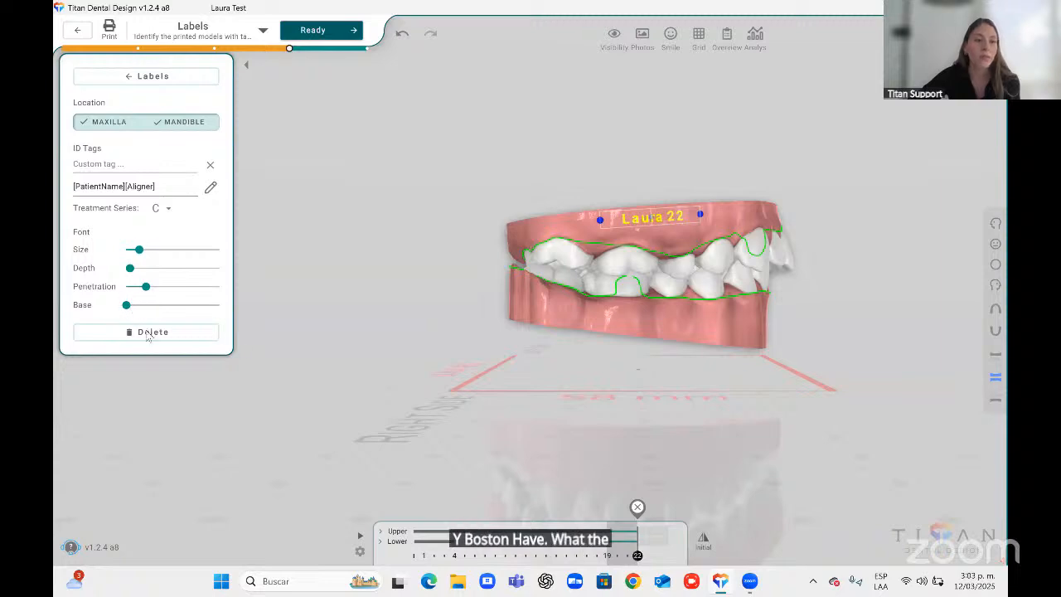
left_click(616, 324)
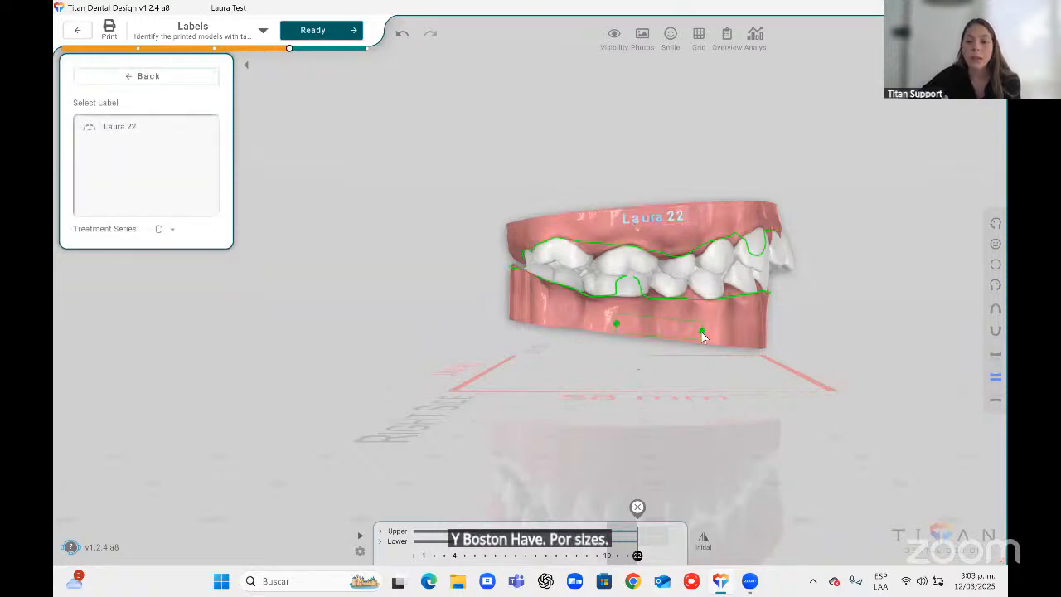
left_click(701, 332)
left_click_drag(143, 250, 137, 249)
right_click_drag(507, 330, 526, 336)
scroll(627, 348, "up", 2)
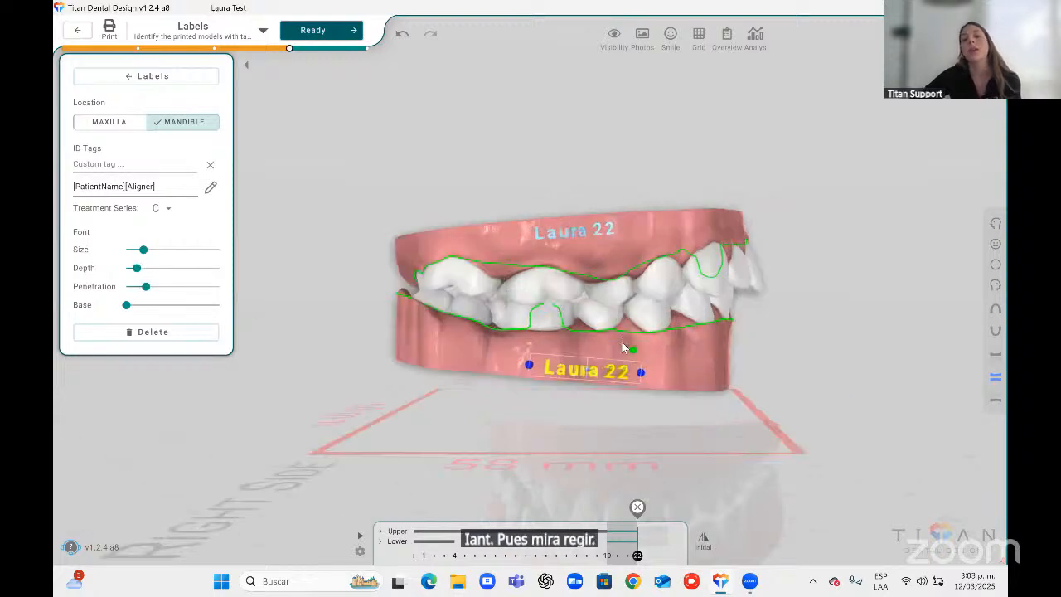
right_click_drag(628, 313, 625, 305)
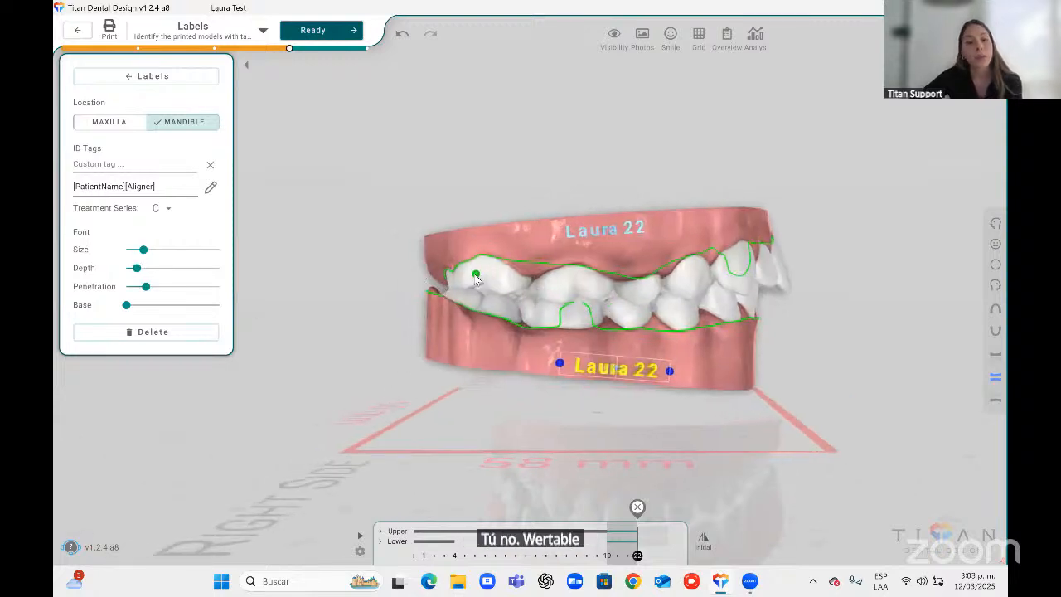
Place a third ID label near the upper front tooth, limit its ID tags to Aligner only, and return to the Ready stage.
left_click(469, 271)
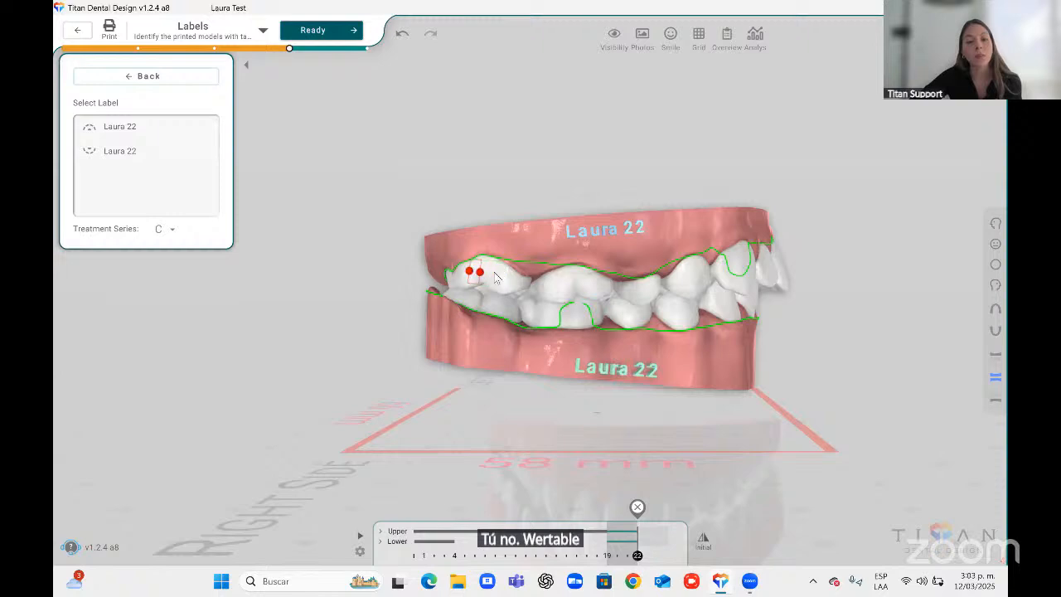
left_click(502, 276)
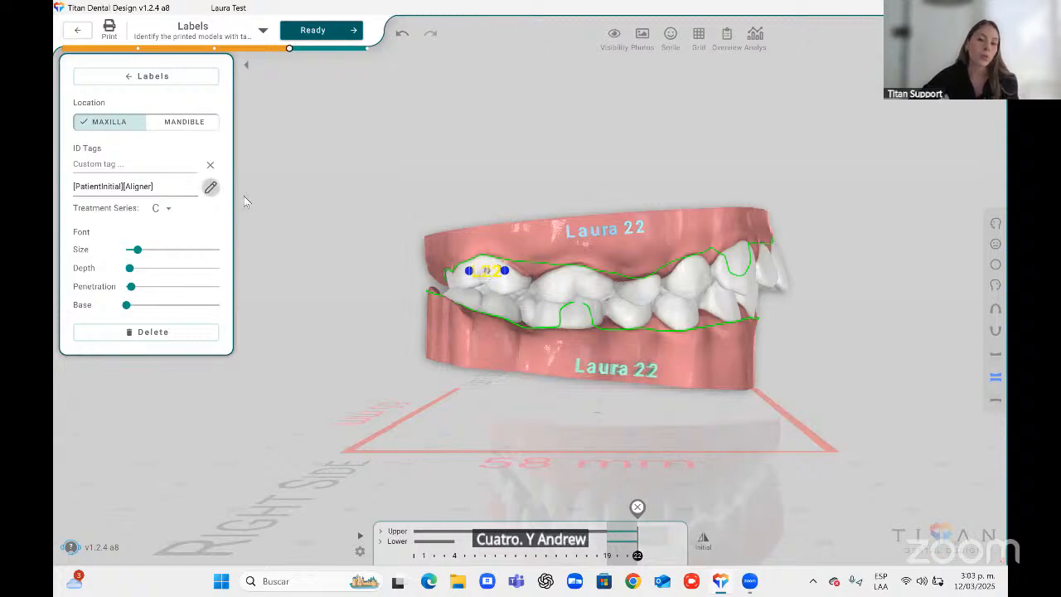
left_click(211, 187)
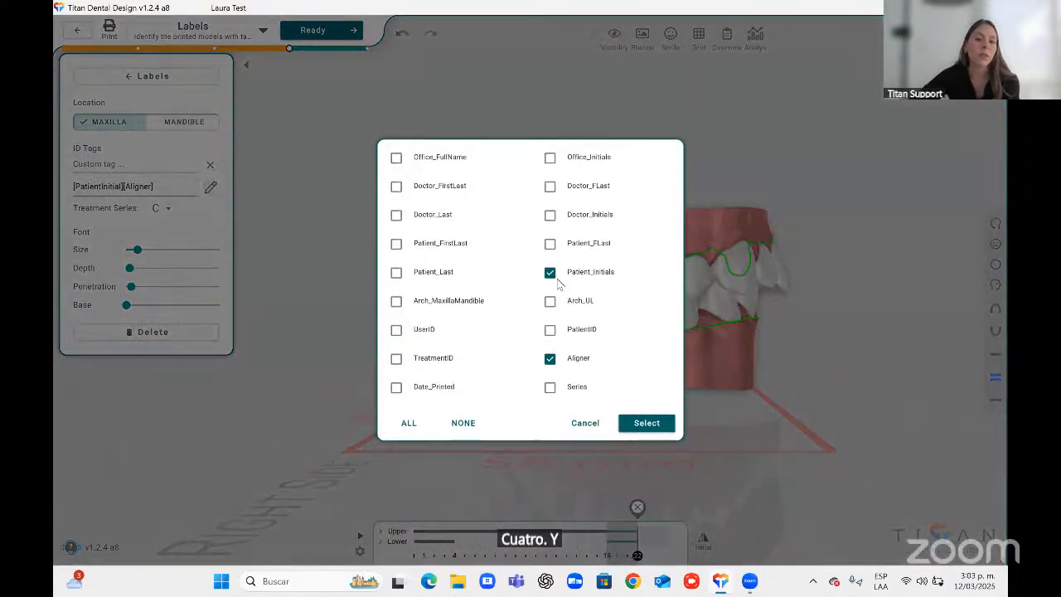
left_click(550, 273)
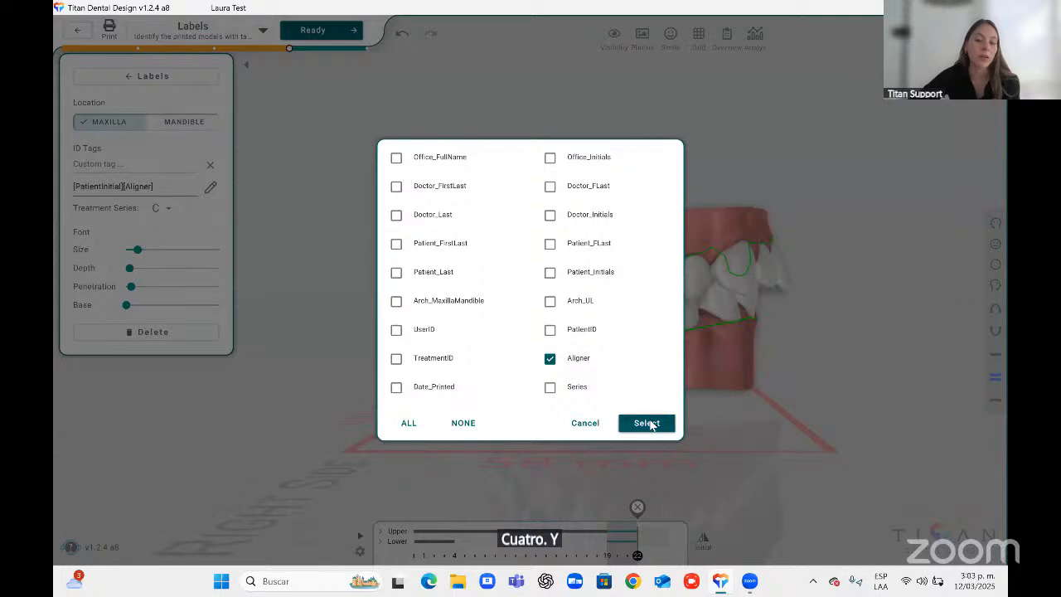
left_click(659, 426)
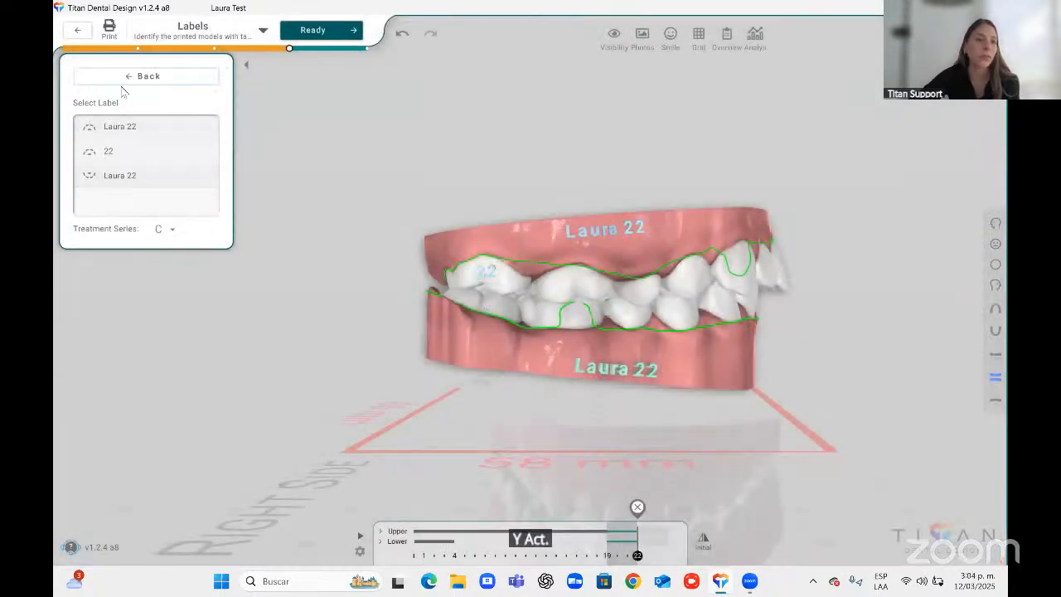
left_click(118, 79)
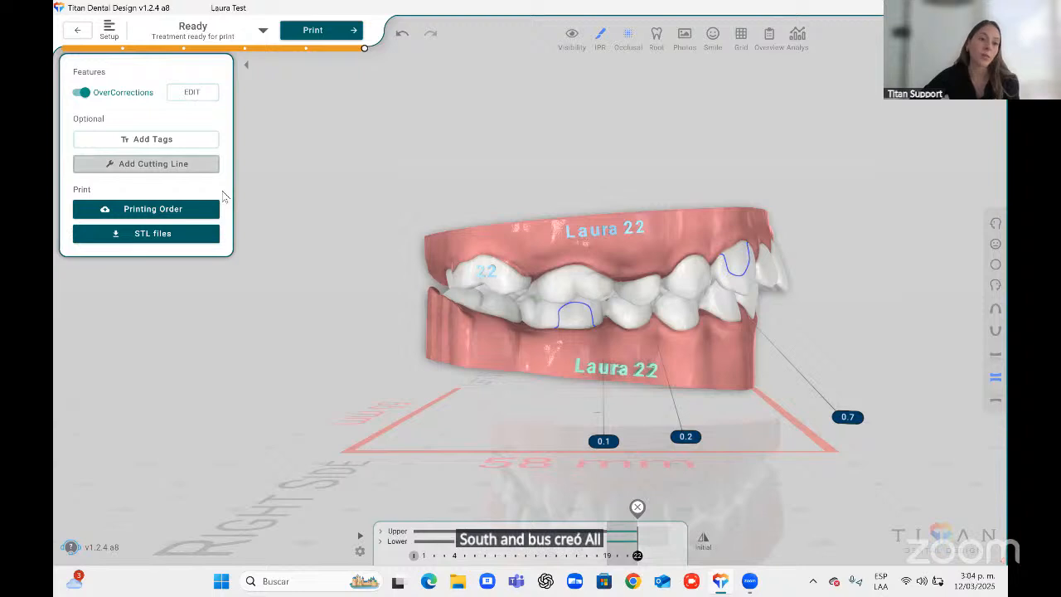
Open the cutting line settings and set the maxillary buccal trimline offsets to -0.4 mm anterior and 0.4 mm posterior.
left_click(142, 164)
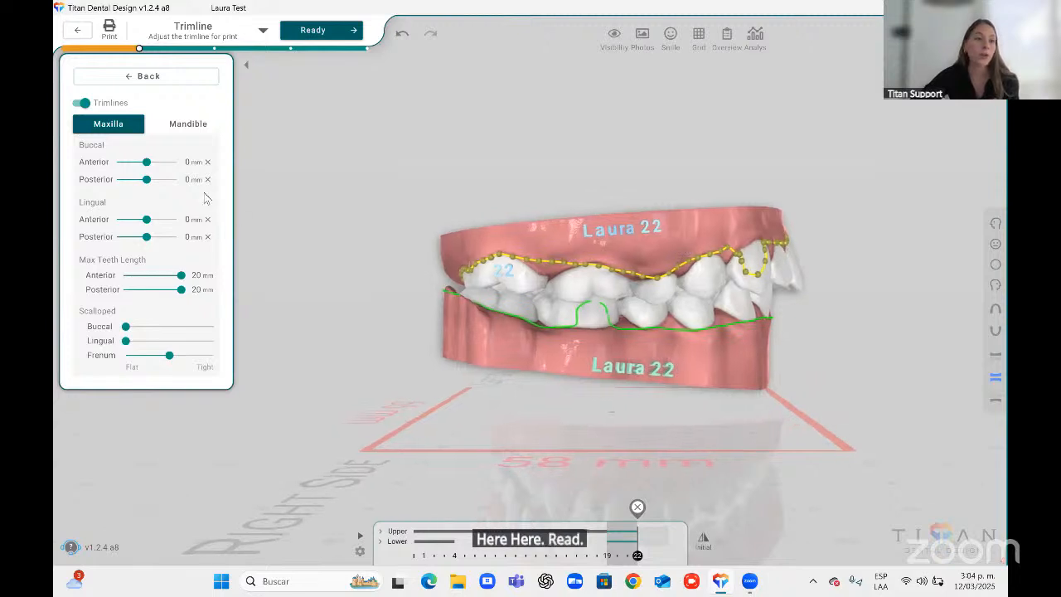
mouse_move(146, 162)
left_mouse_down()
mouse_move(161, 162)
mouse_move(144, 162)
mouse_move(142, 180)
mouse_move(159, 180)
mouse_move(149, 180)
left_mouse_up()
left_click(147, 180)
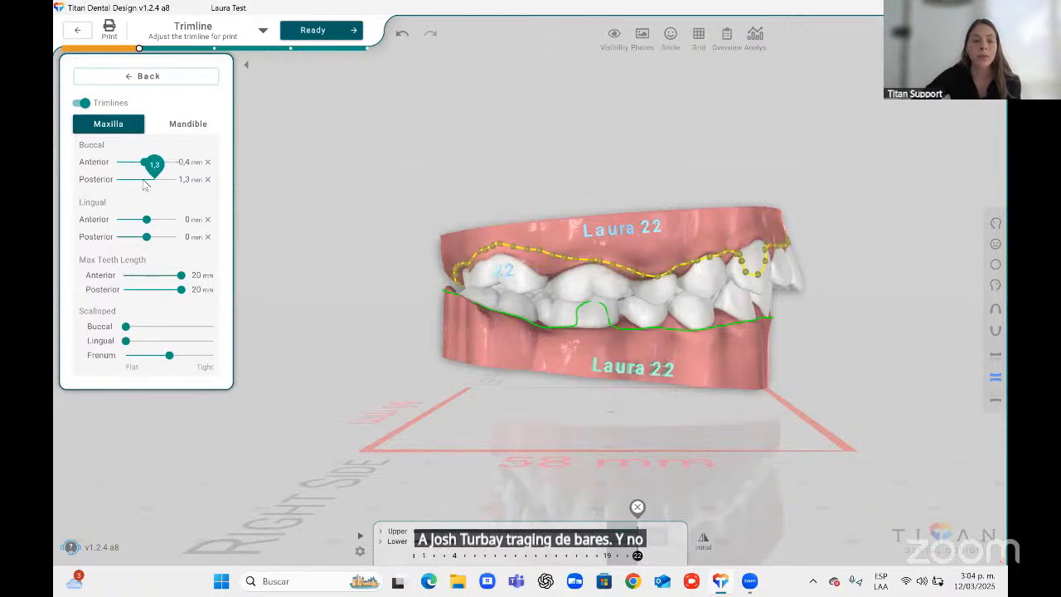
Reshape the upper trimline by moving its control points along the front teeth, then review the mandible trimline and go back.
right_click_drag(650, 388, 634, 368)
scroll(575, 364, "up", 3)
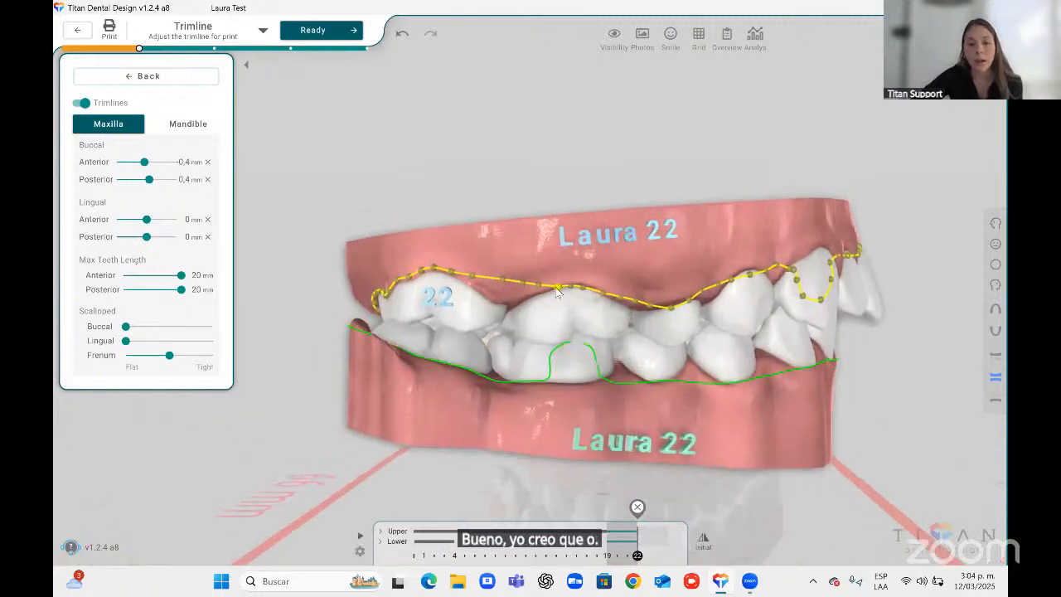
left_click_drag(558, 285, 670, 293)
left_click_drag(690, 301, 689, 287)
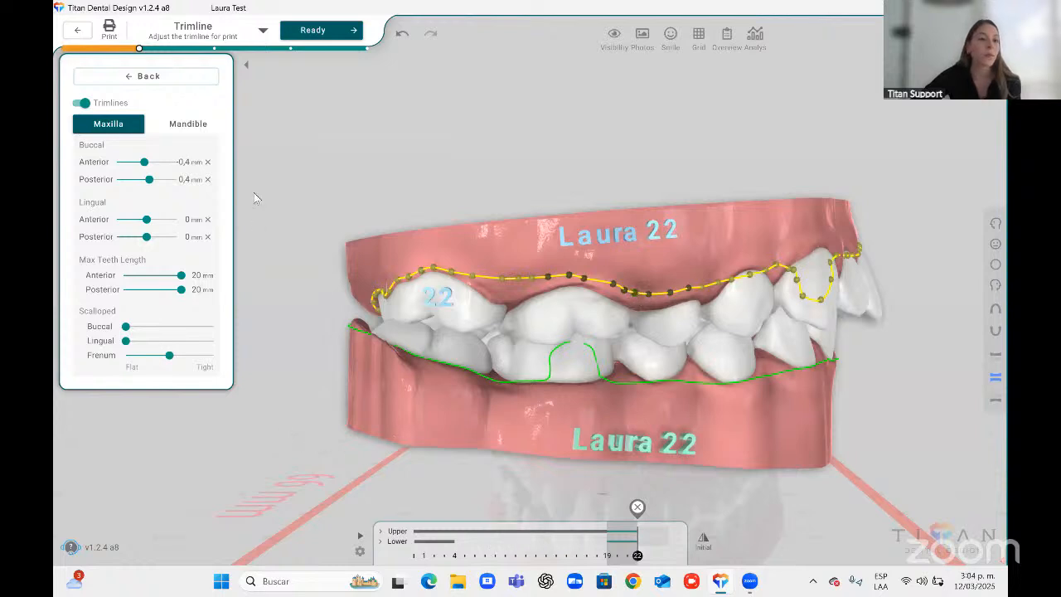
left_click(183, 125)
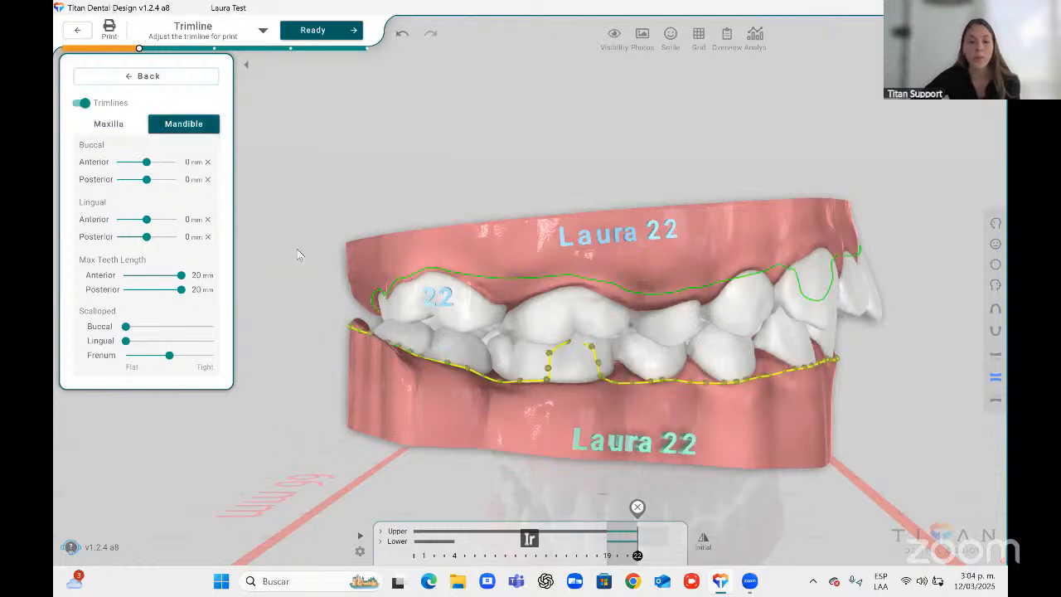
left_click(111, 79)
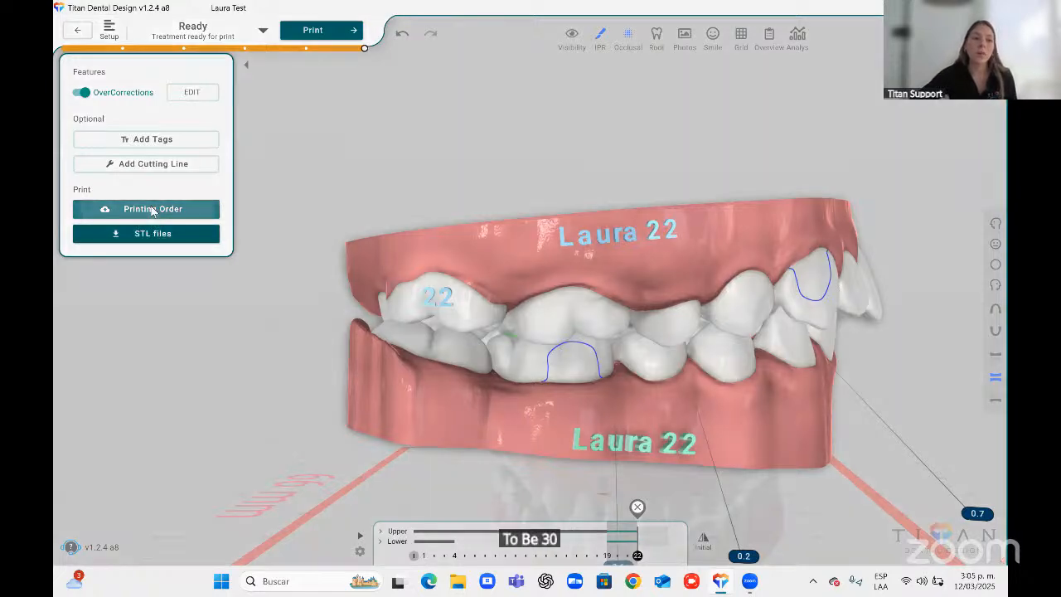
Open the printing order and set the first delivery to 23 sets from Titan Lab.
left_click(152, 210)
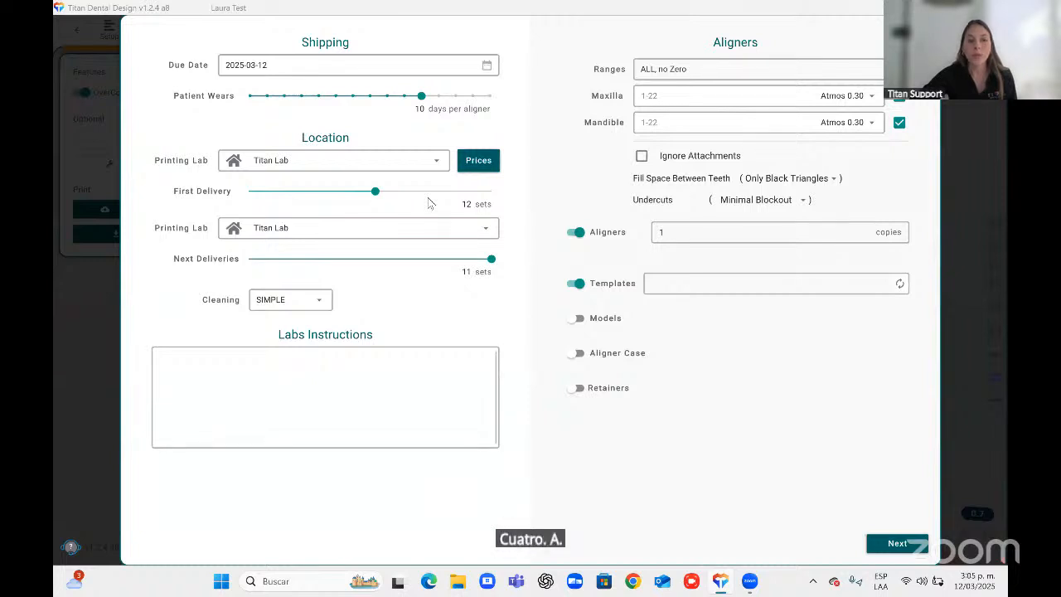
left_click(324, 166)
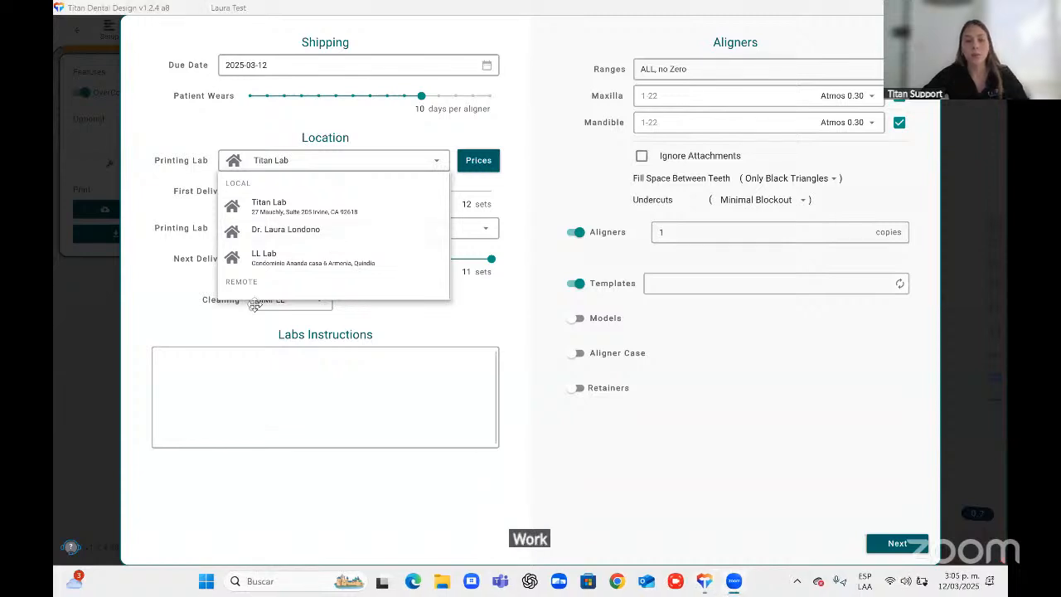
left_click(156, 296)
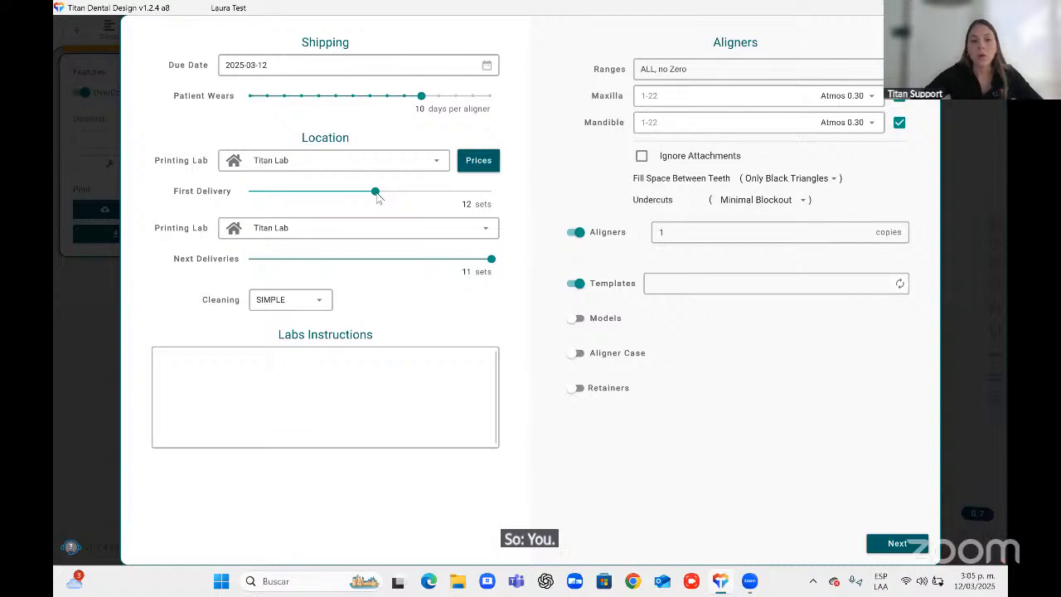
left_click_drag(375, 192, 522, 192)
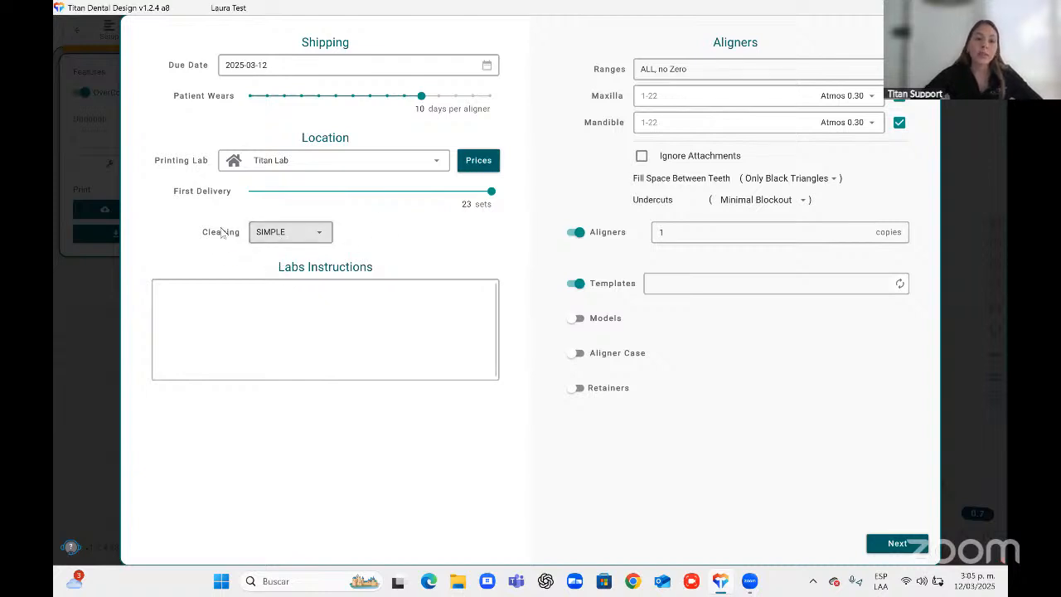
Set the cleaning option to Slow and continue to the deliveries overview.
left_click(287, 236)
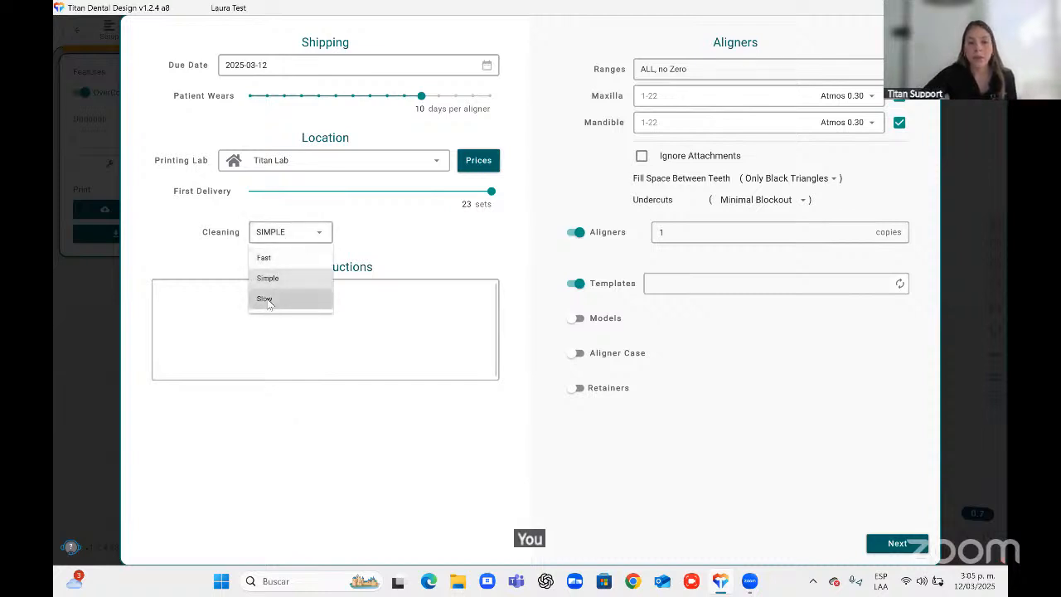
left_click(267, 301)
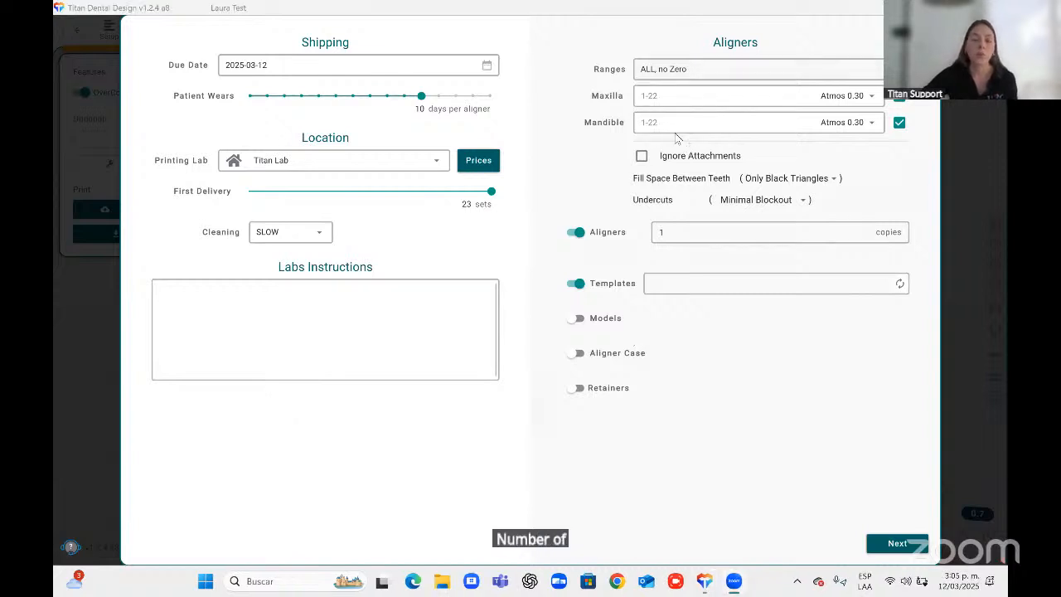
left_click(891, 547)
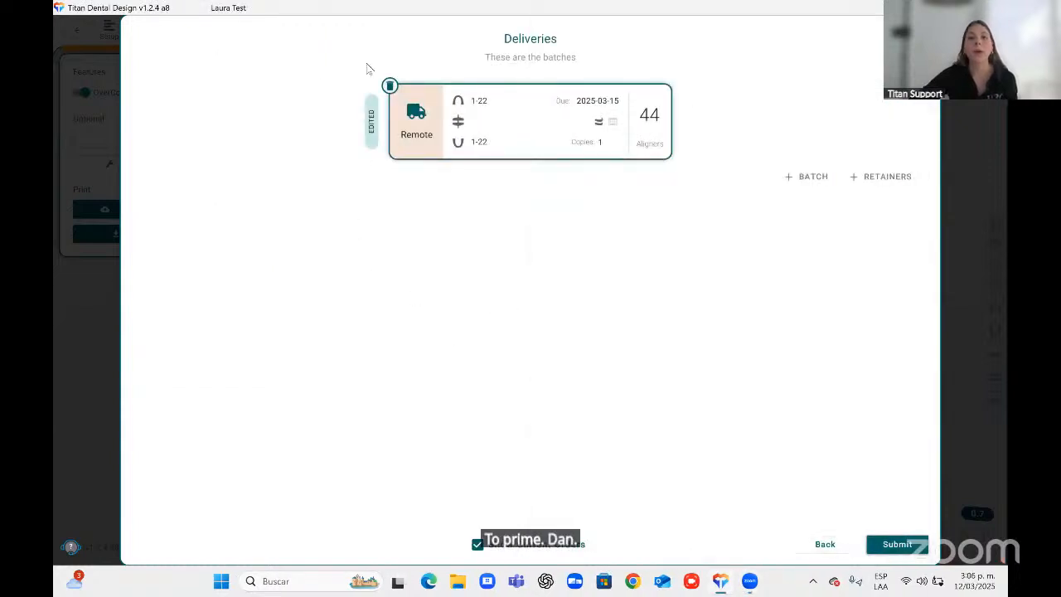
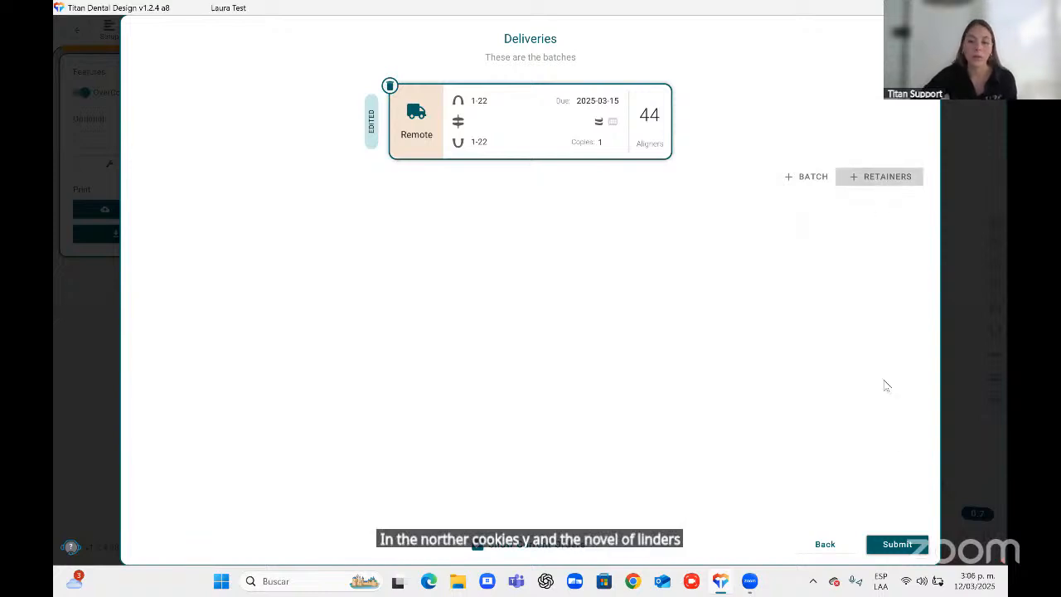
Submit the deliveries, then discard the lab printing order.
left_click(885, 550)
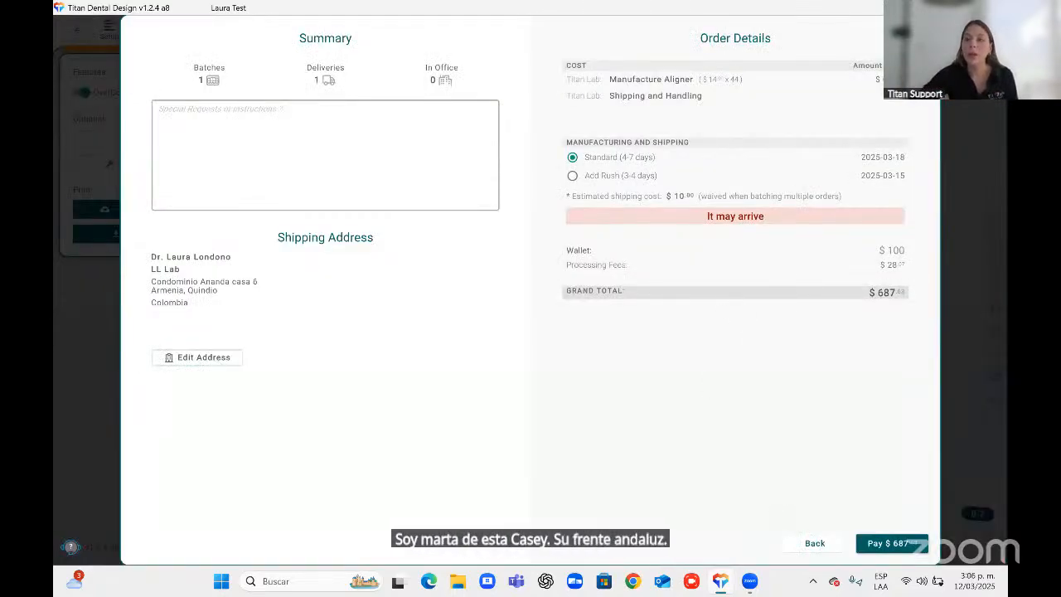
left_click(923, 32)
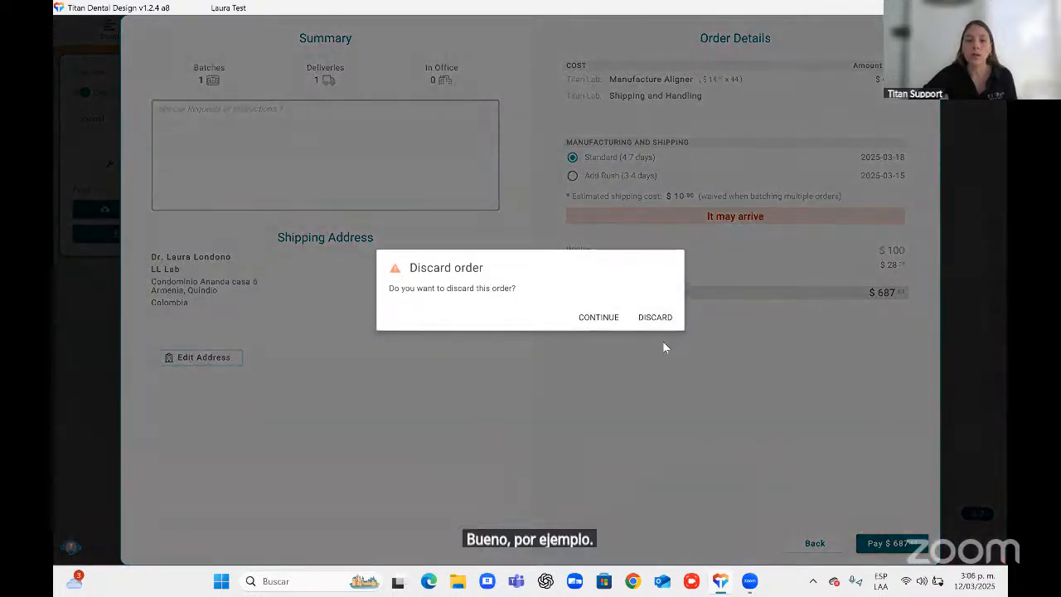
left_click(662, 322)
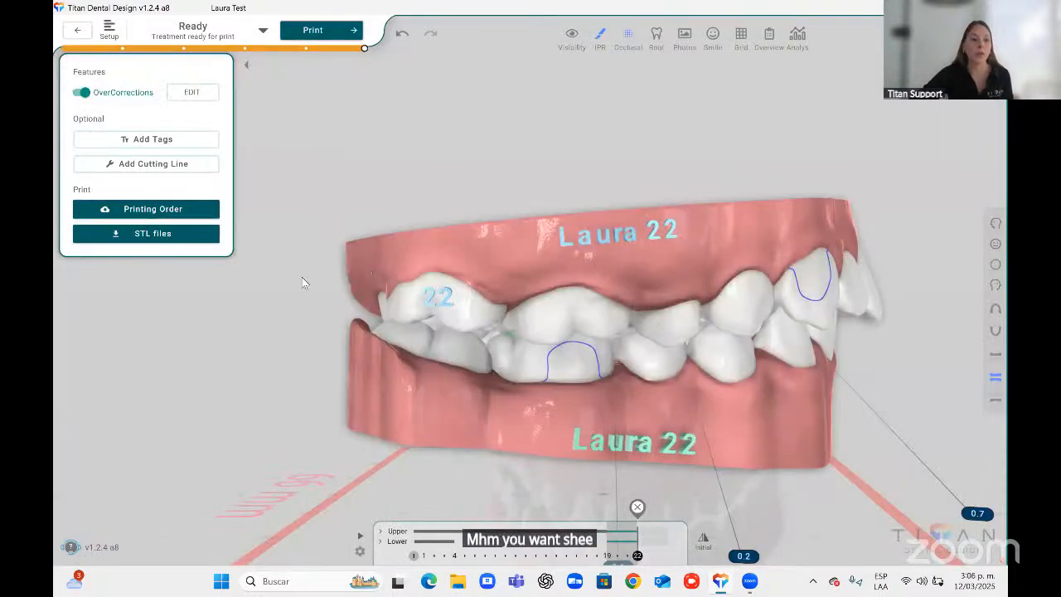
Export the aligner STL files to the local Documents repository and pay for the local export.
left_click(160, 241)
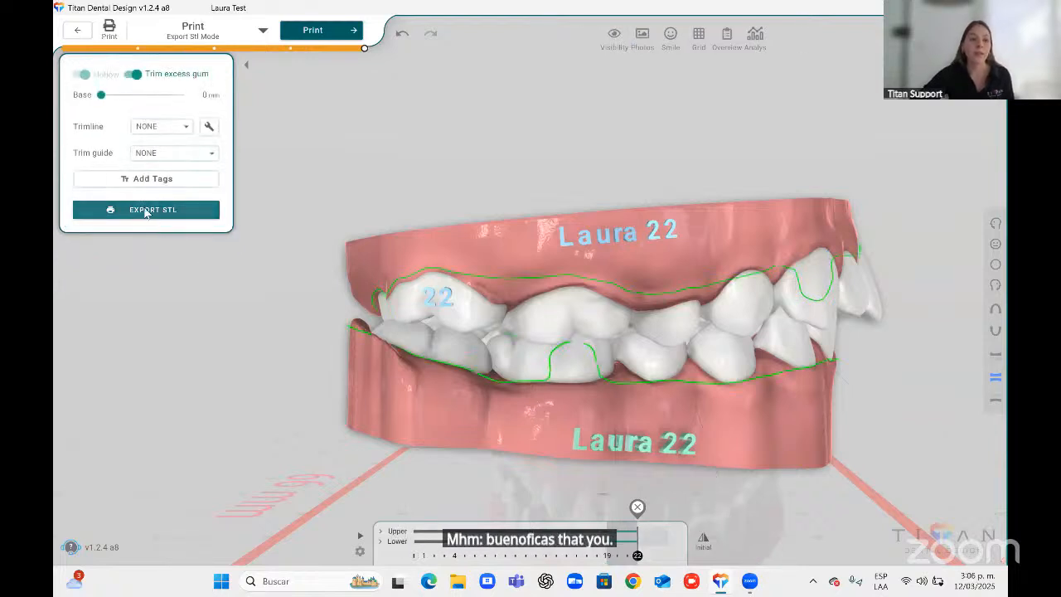
left_click(143, 212)
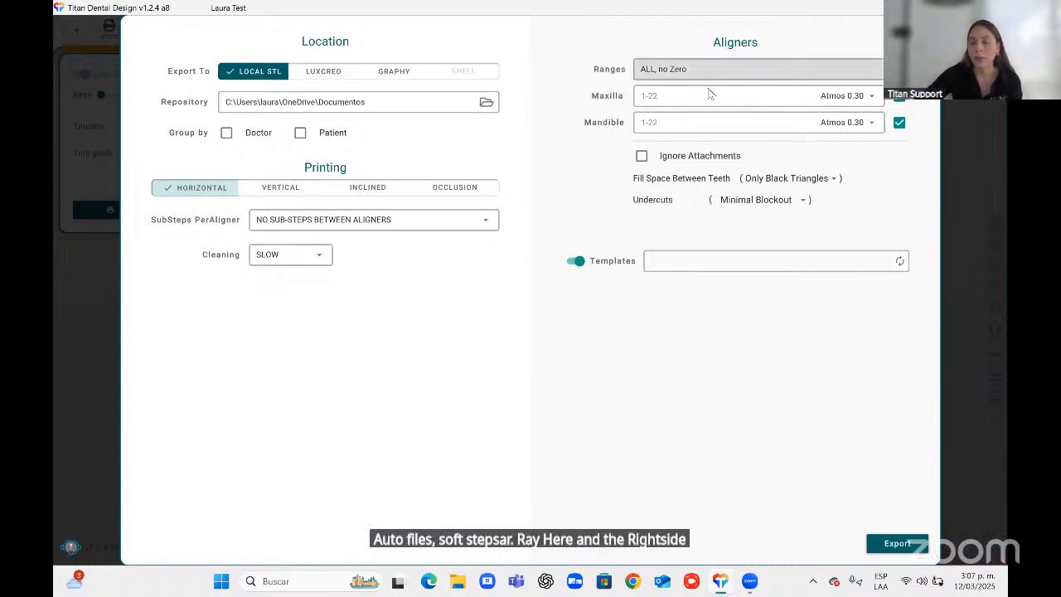
left_click(880, 549)
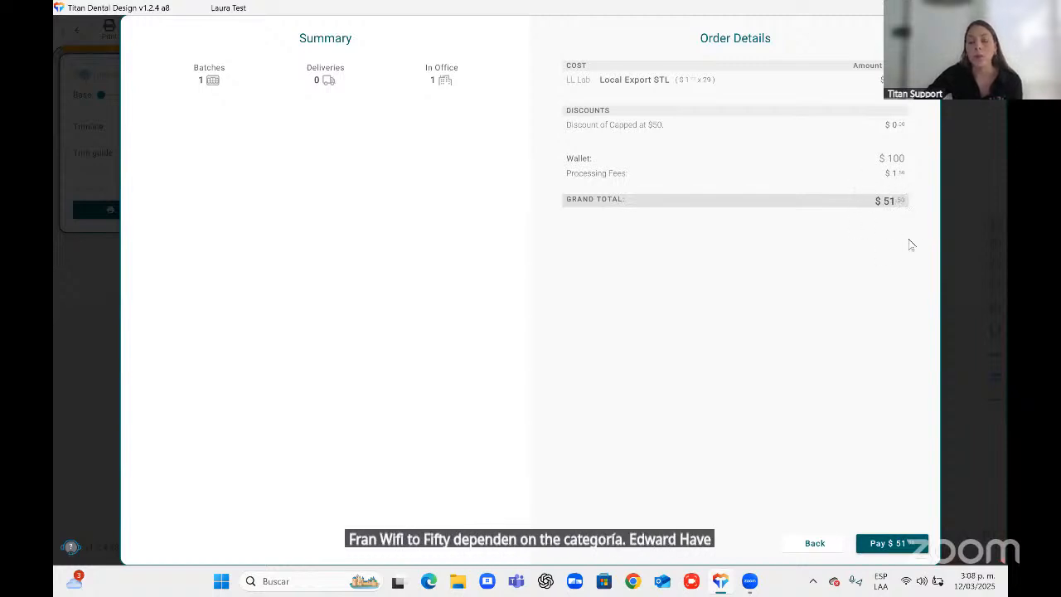
left_click(888, 544)
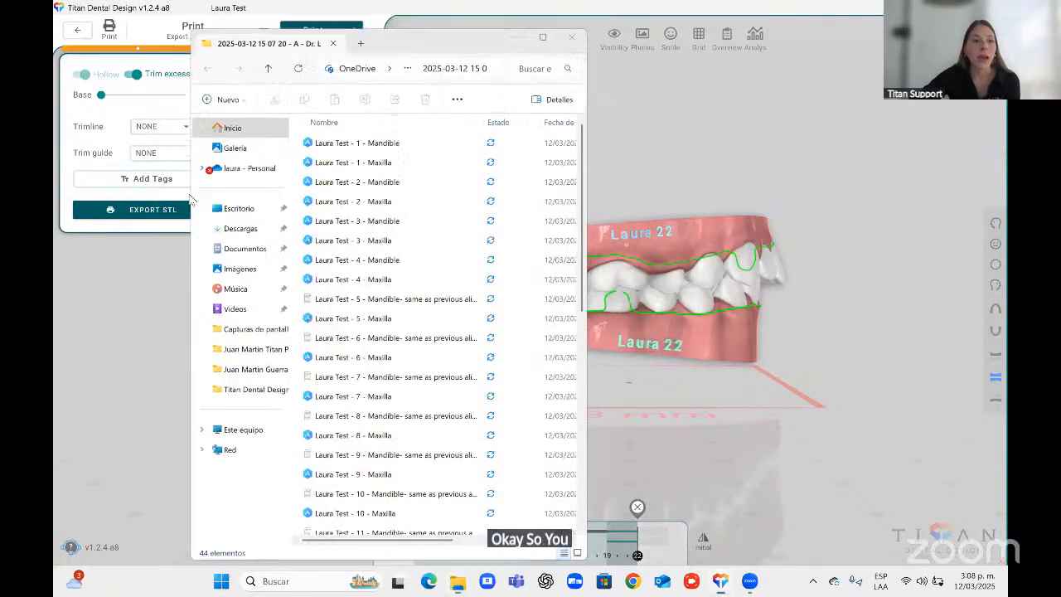
Set the model base height to 3.6 mm for the STL export.
left_click(189, 199)
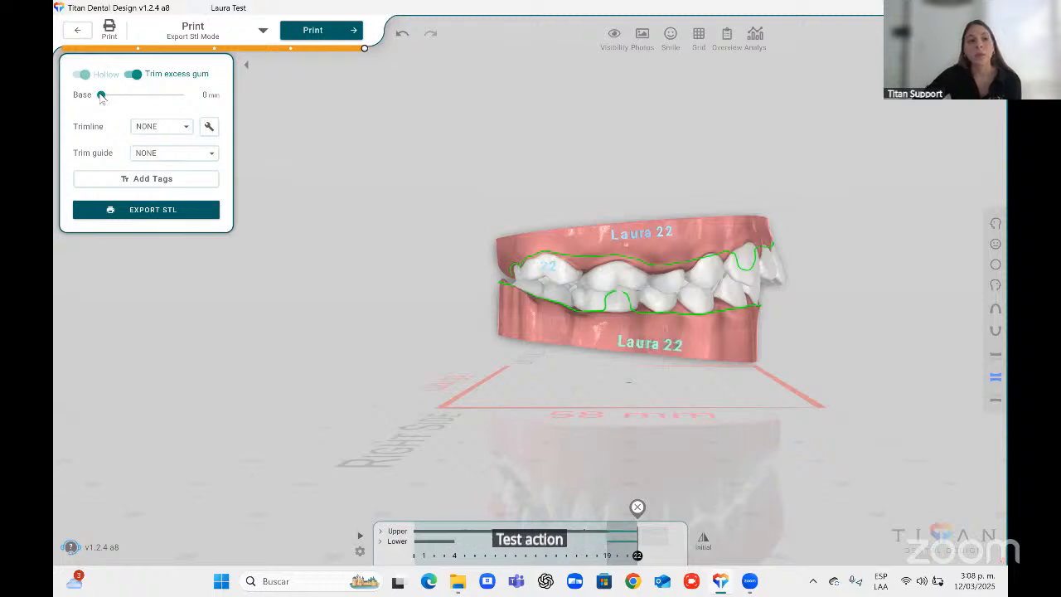
left_click_drag(100, 96, 141, 116)
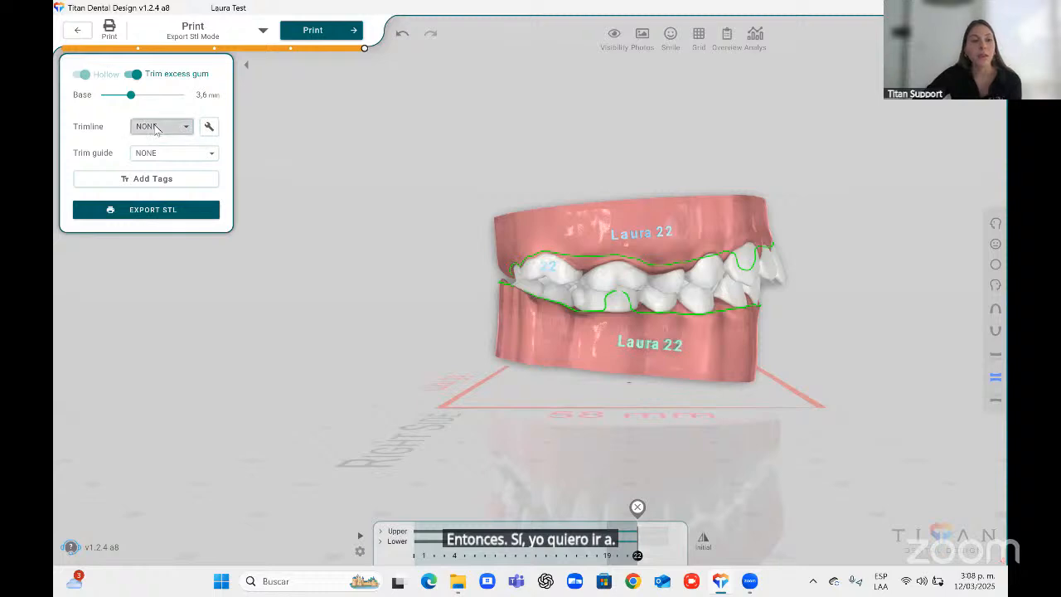
left_click(156, 128)
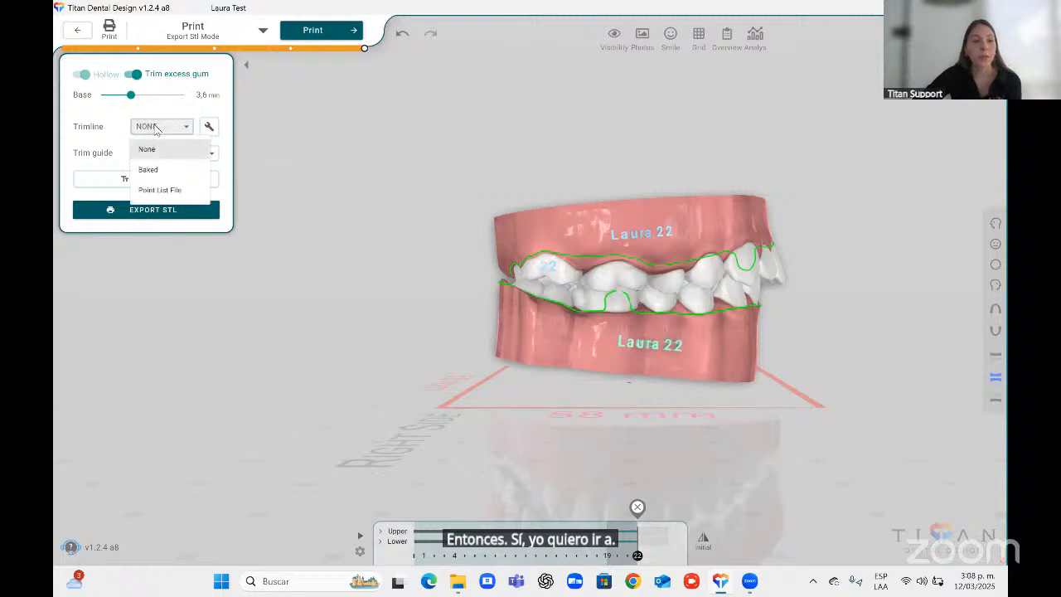
left_click(149, 170)
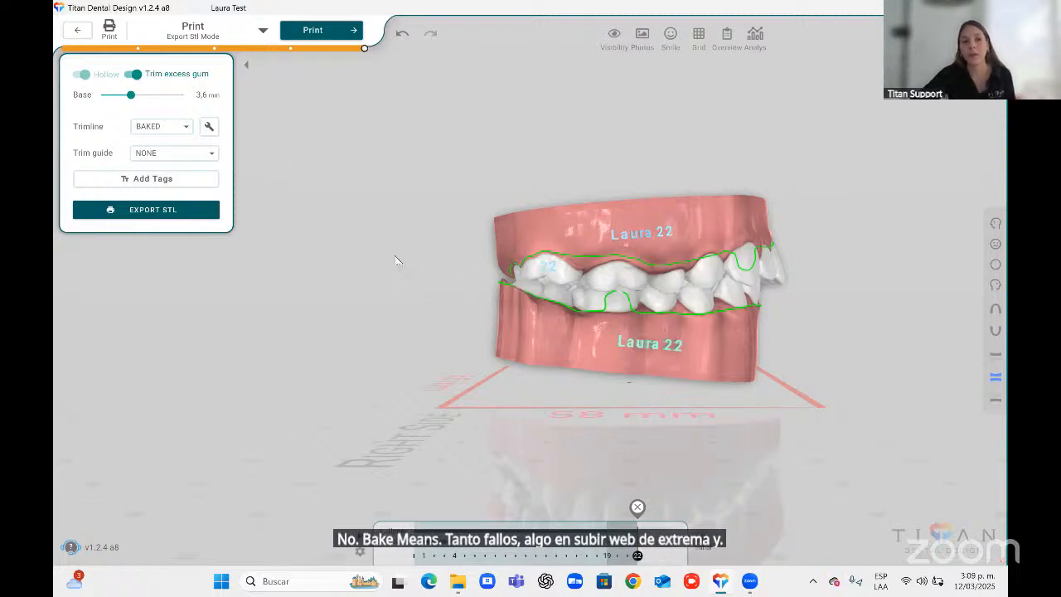
left_click(158, 129)
left_click(157, 150)
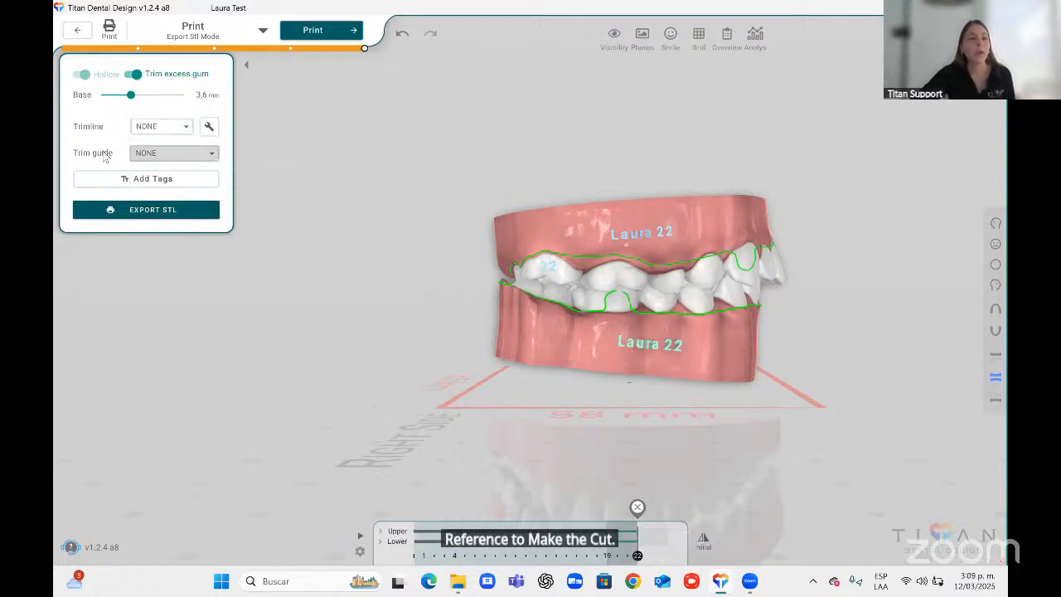
Add the Ortho-Automation trim guide model to the print and orbit to inspect it.
left_click(171, 158)
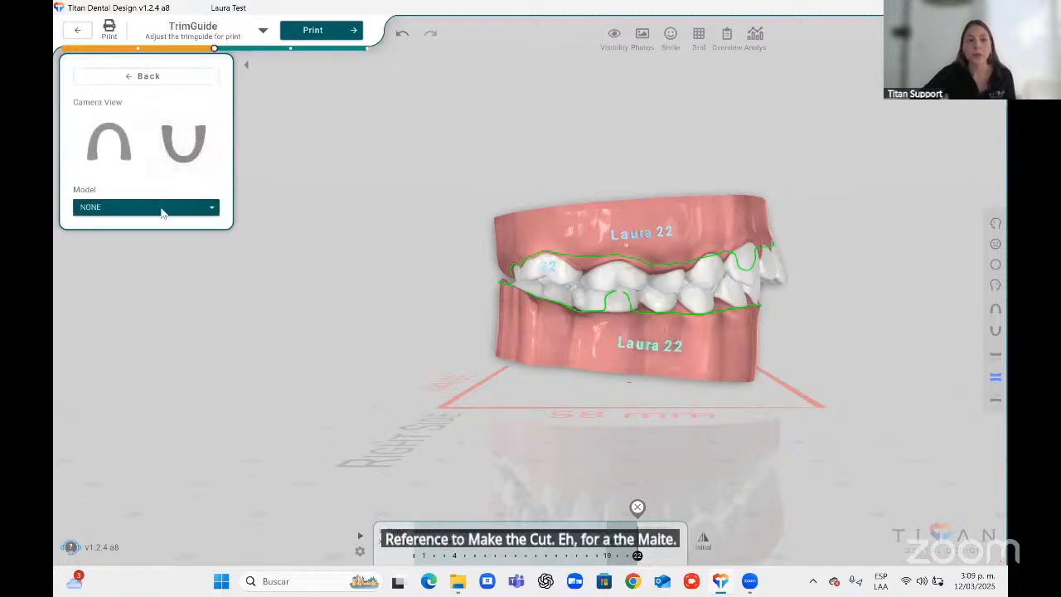
left_click(162, 209)
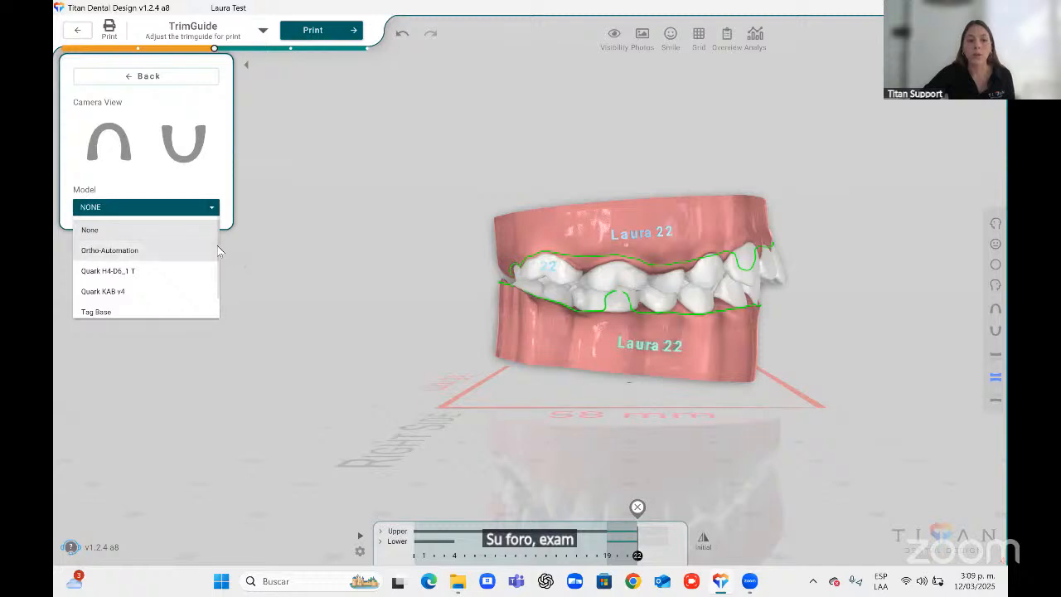
scroll(217, 259, "down", 1)
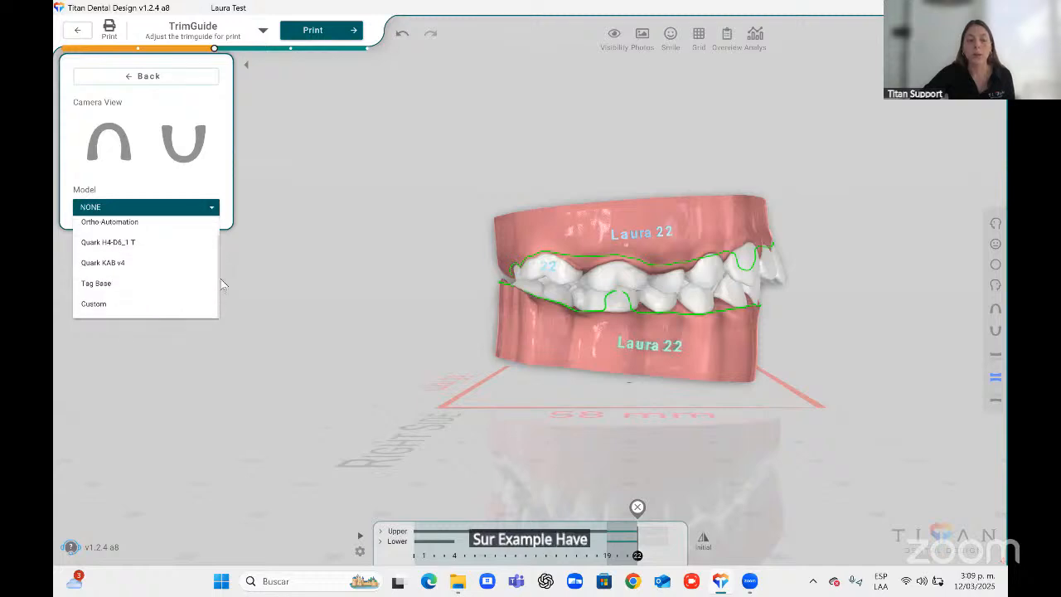
left_click(109, 222)
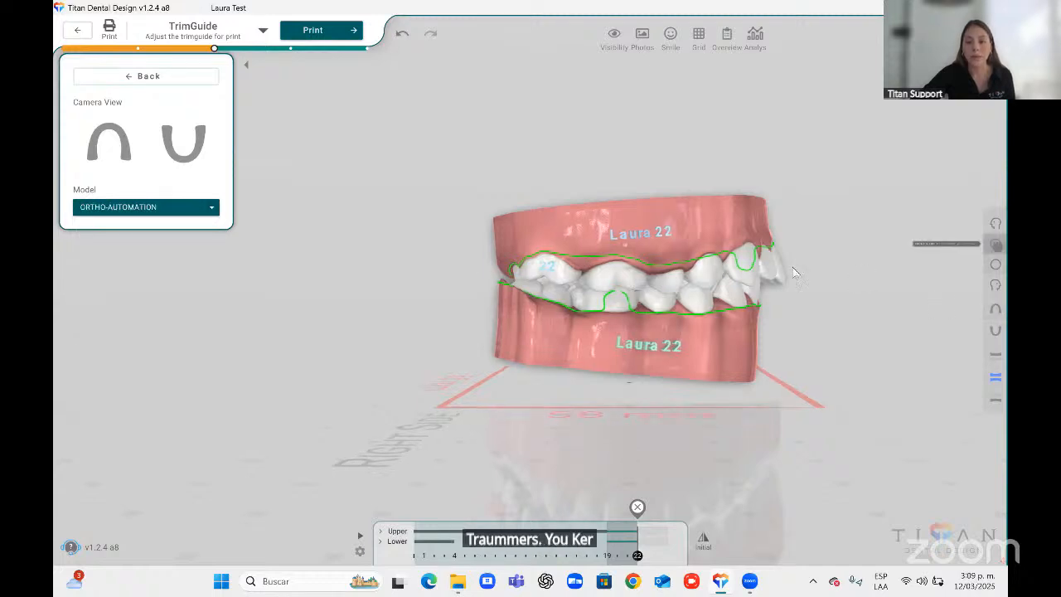
middle_click_drag(793, 273, 515, 297)
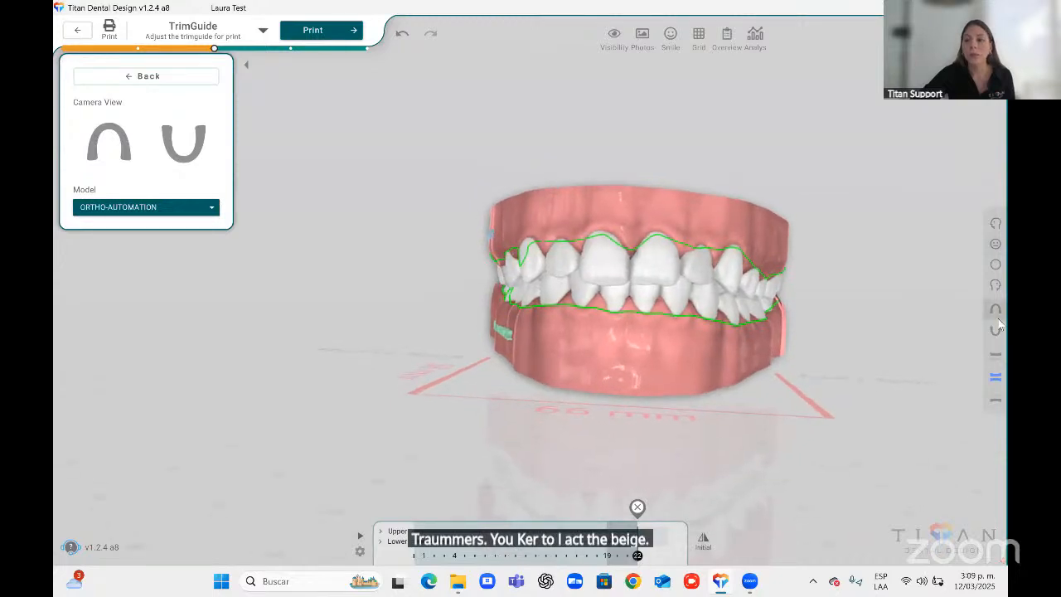
middle_click_drag(496, 184, 682, 236)
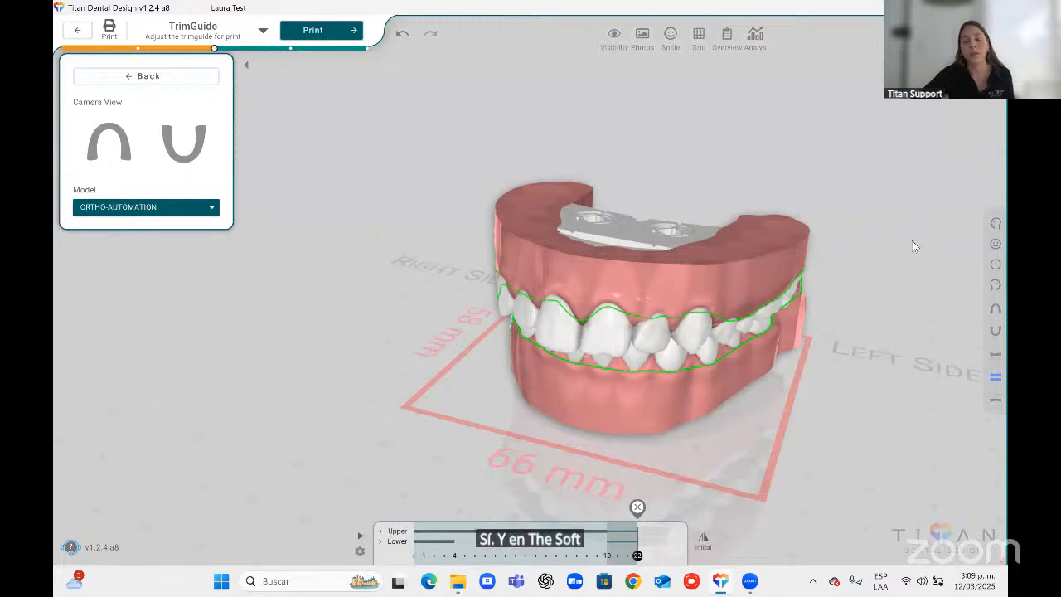
Reset the trim guide model to None and return to the export settings.
left_click(178, 213)
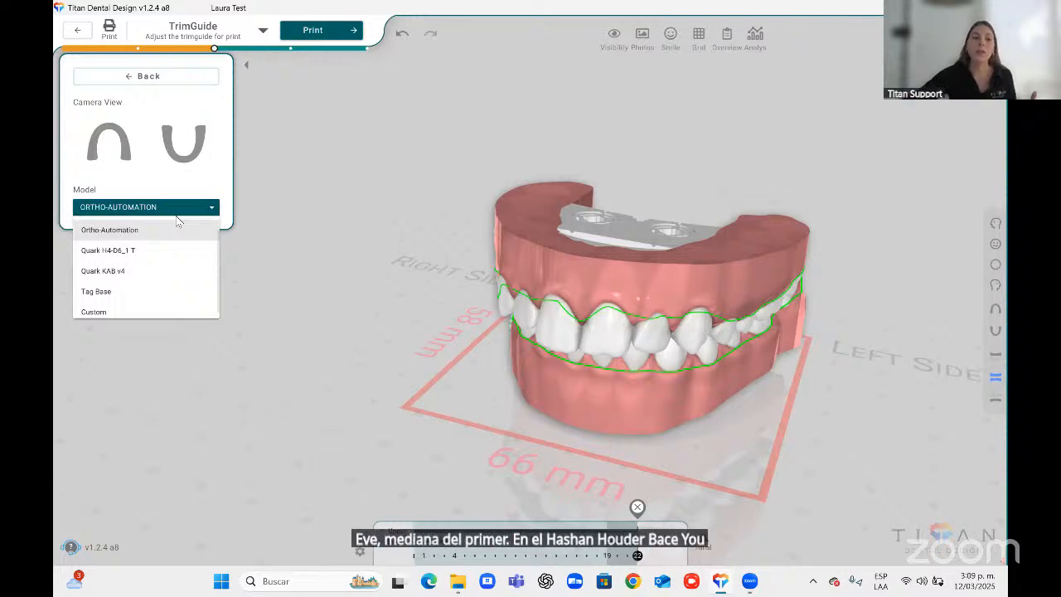
left_click(246, 292)
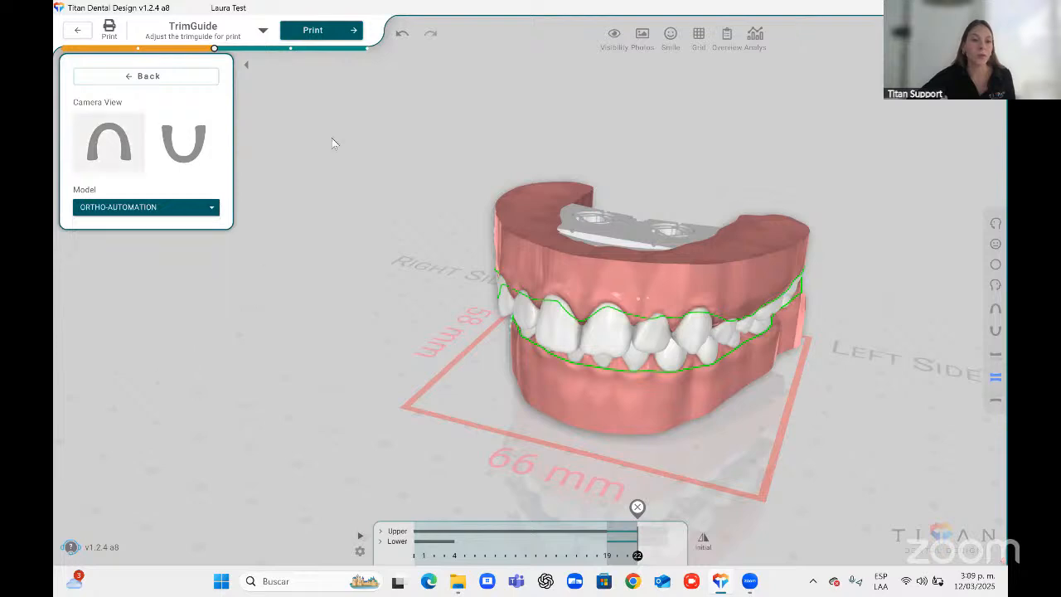
left_click(158, 208)
left_click(90, 230)
left_click(143, 77)
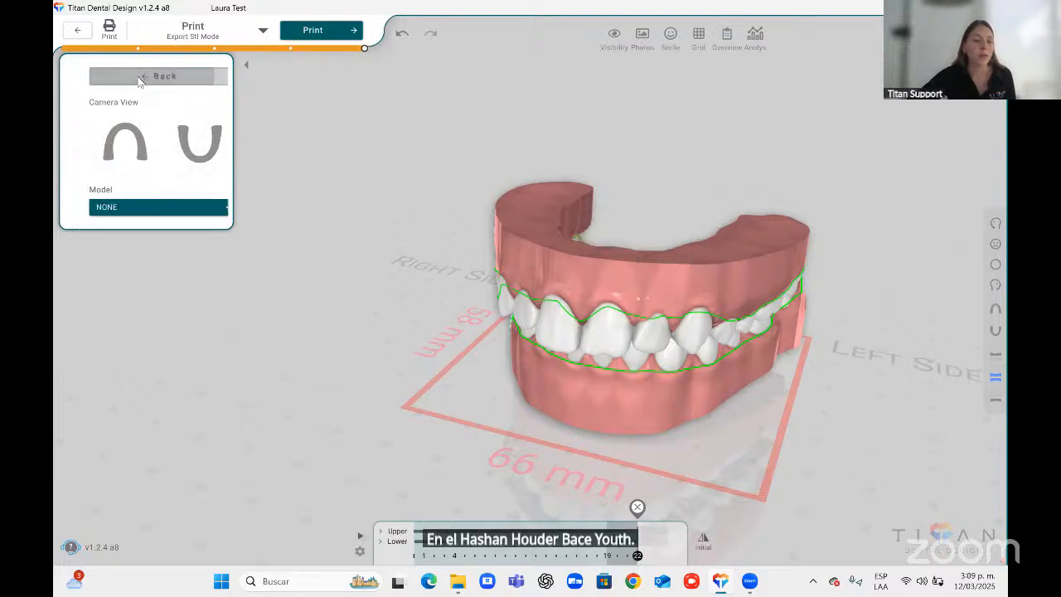
Open the first exported maxilla STL file in AnycubicSlicer and postpone the slicer update.
left_click(995, 244)
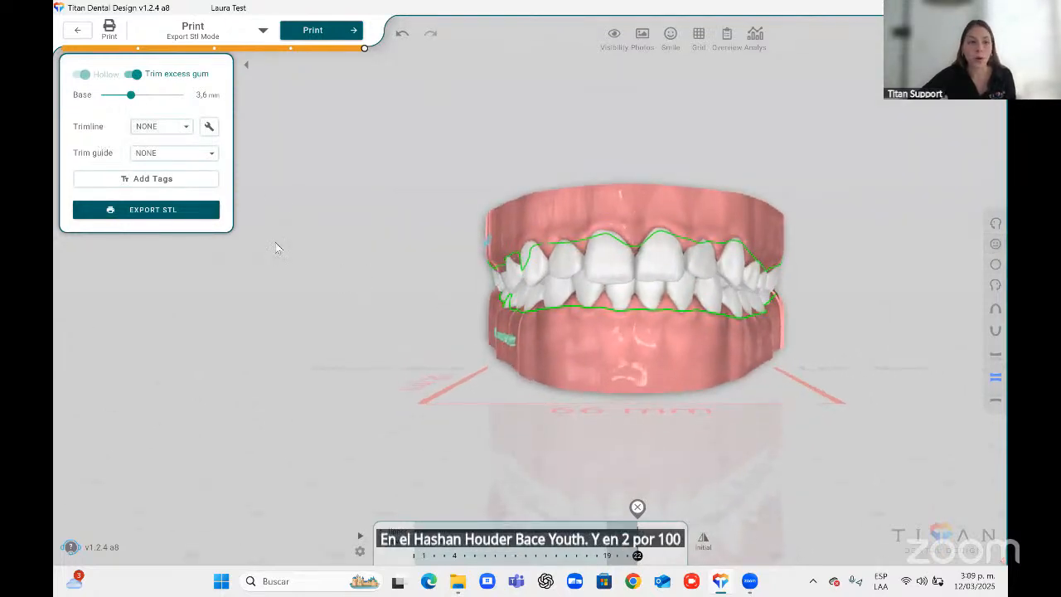
left_click(458, 581)
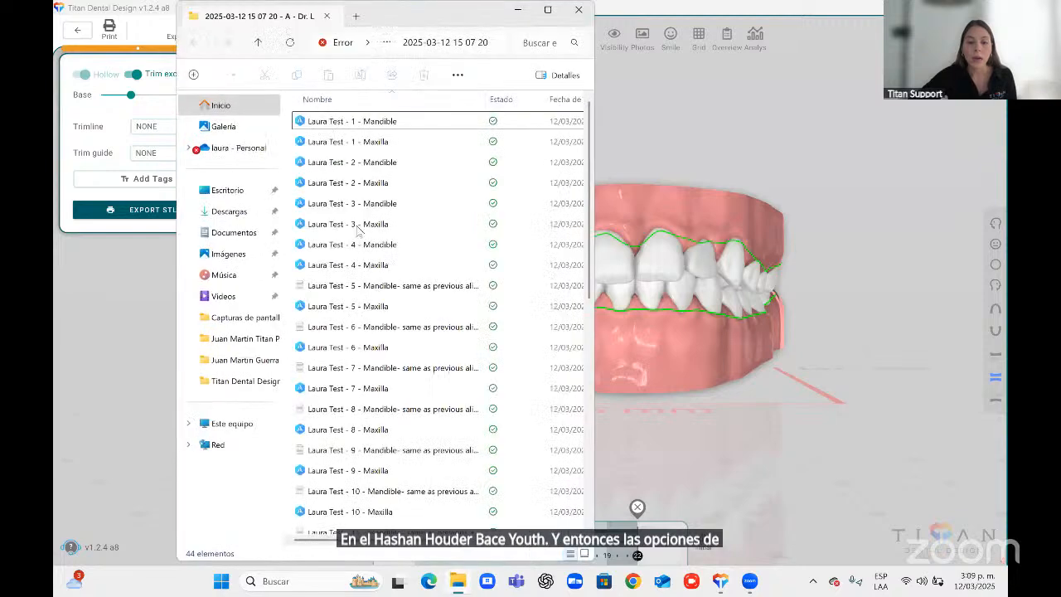
left_click(371, 141)
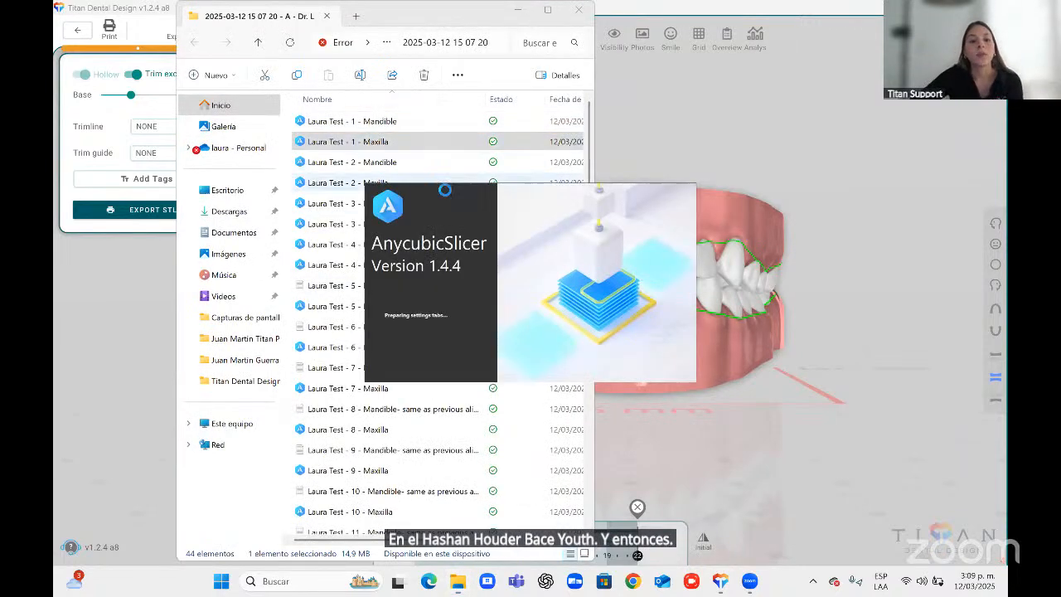
left_click(518, 11)
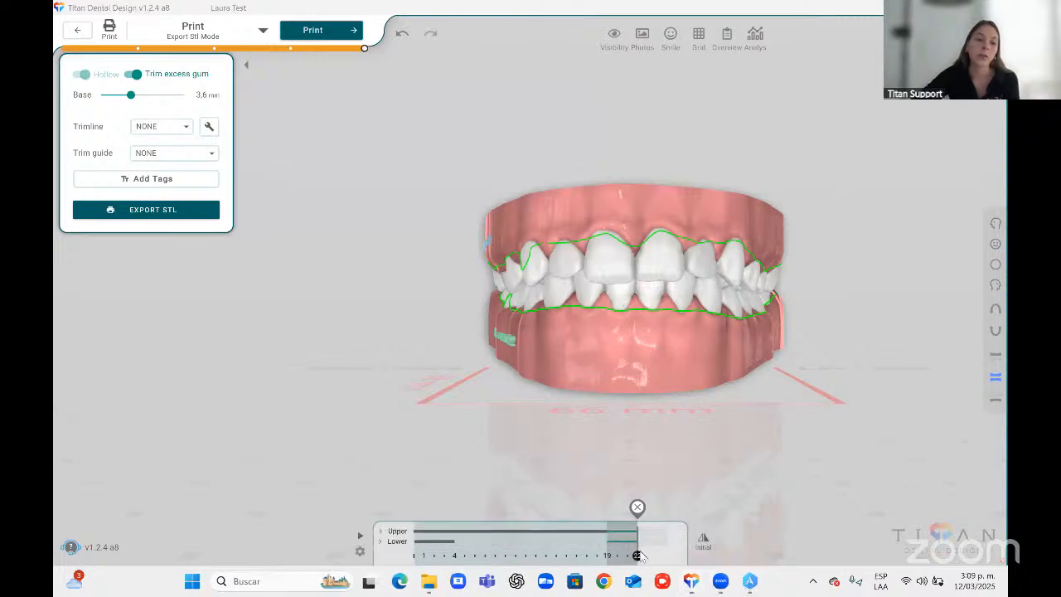
mouse_move(750, 587)
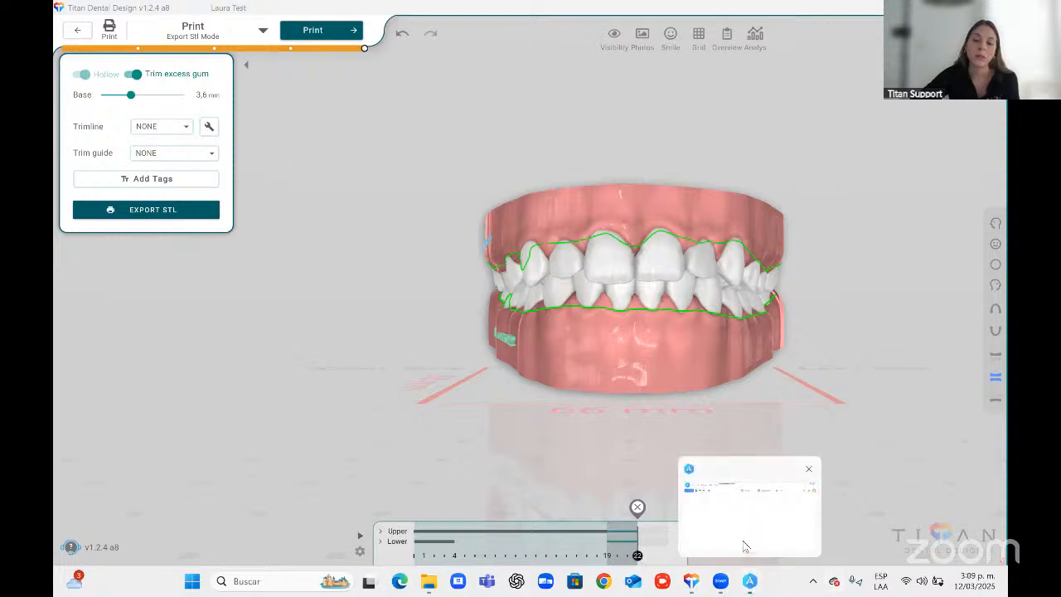
left_click(744, 546)
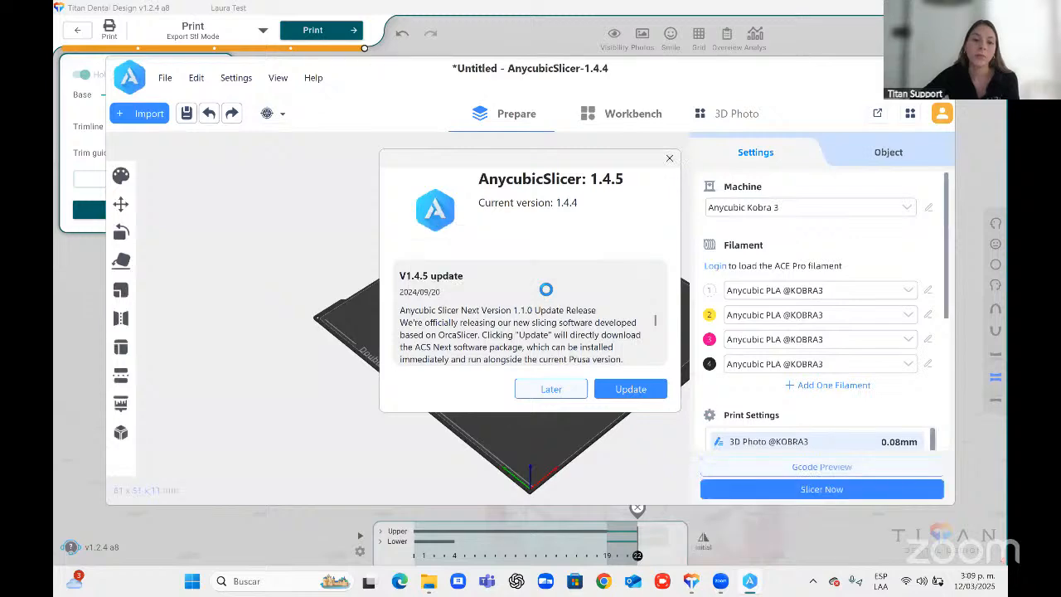
left_click(551, 388)
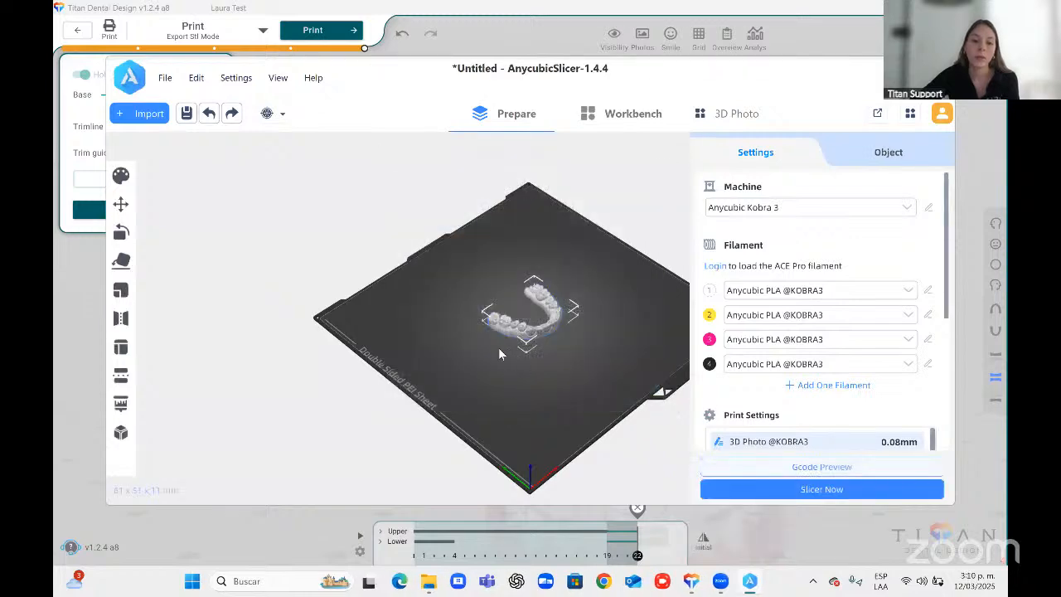
Zoom in to inspect the aligner model in the slicer, then close the slicer.
scroll(498, 347, "up", 5)
scroll(558, 310, "up", 3)
left_click_drag(559, 309, 571, 328)
right_click_drag(571, 321, 549, 345)
scroll(554, 282, "up", 3)
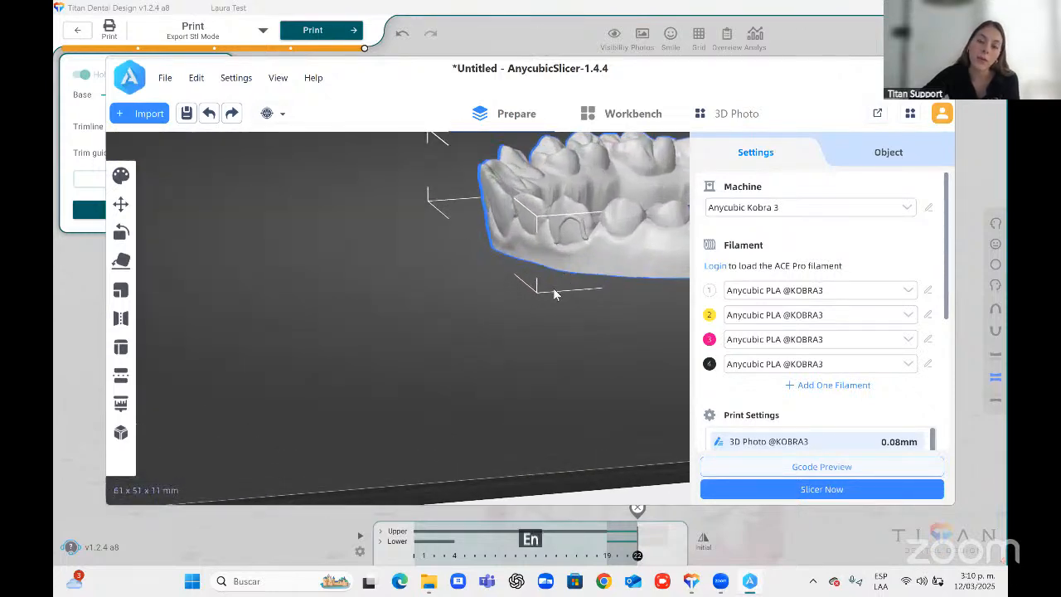
right_click_drag(555, 290, 527, 330)
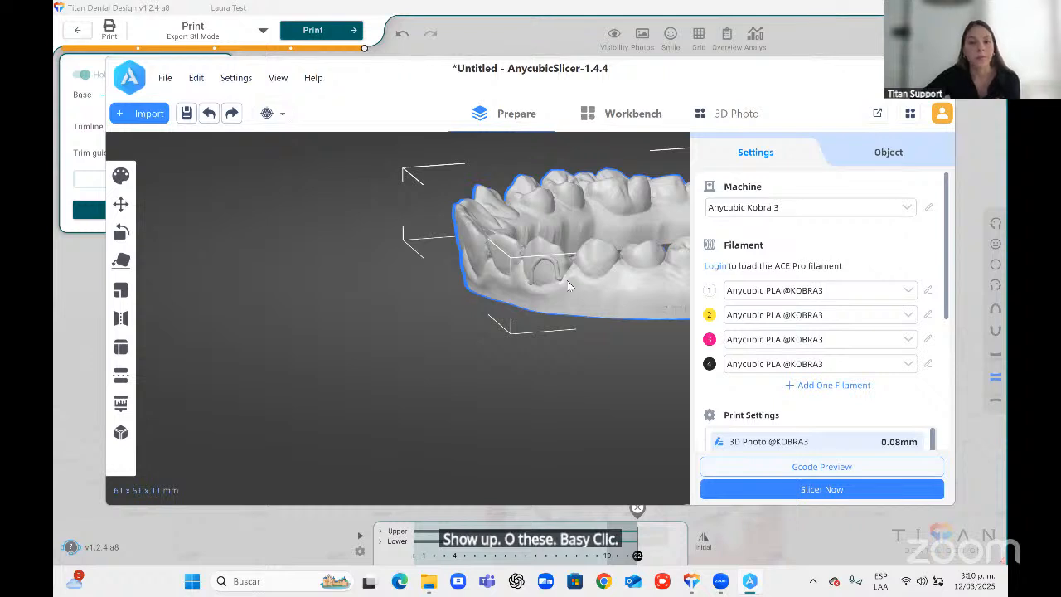
left_click(939, 68)
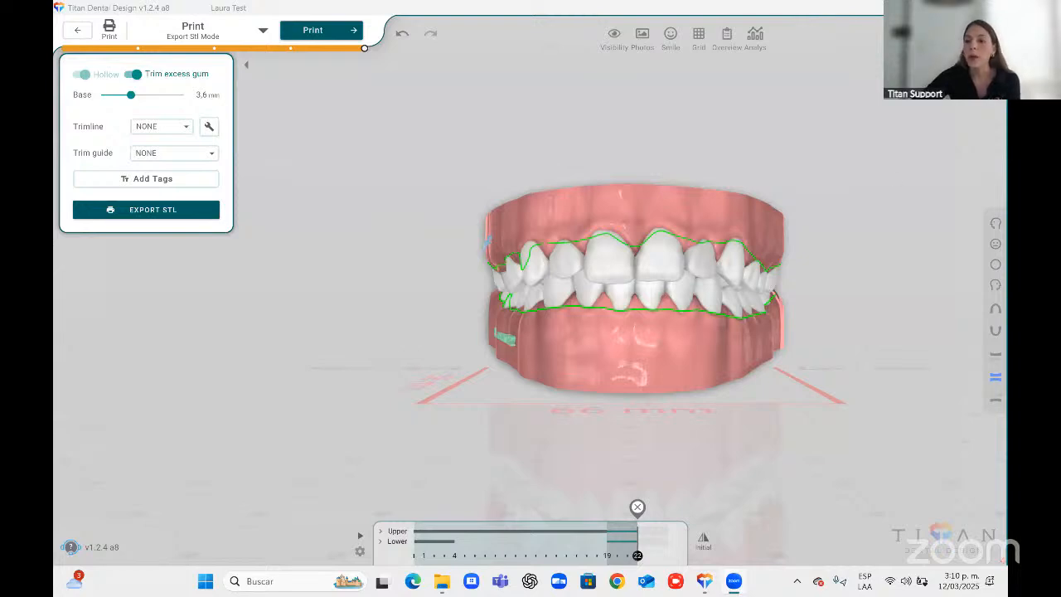
Exit the design, saving the treatment, and review the patient's treatment timeline.
left_click(992, 7)
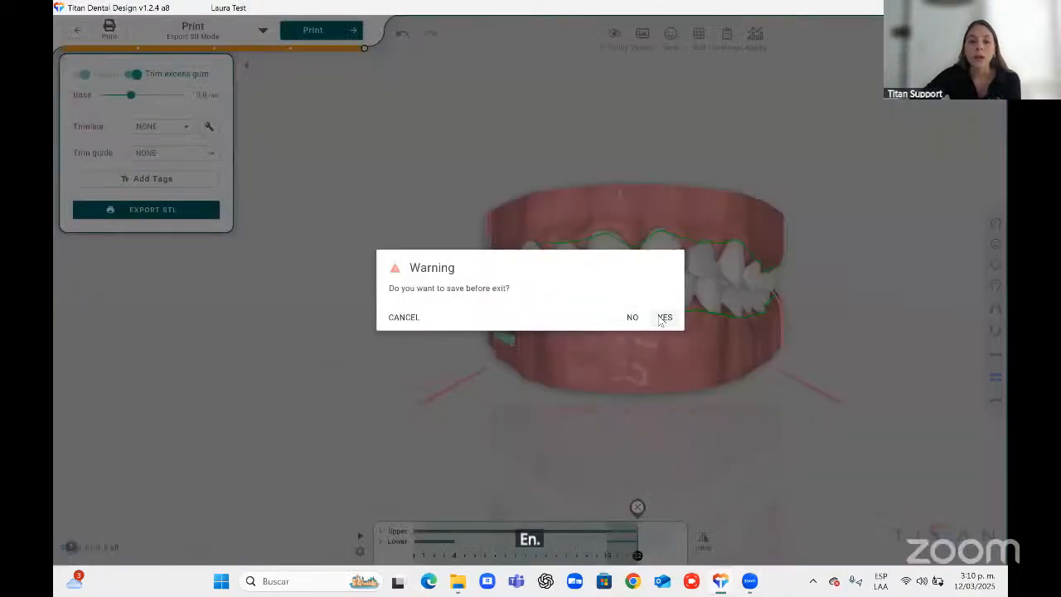
left_click(660, 319)
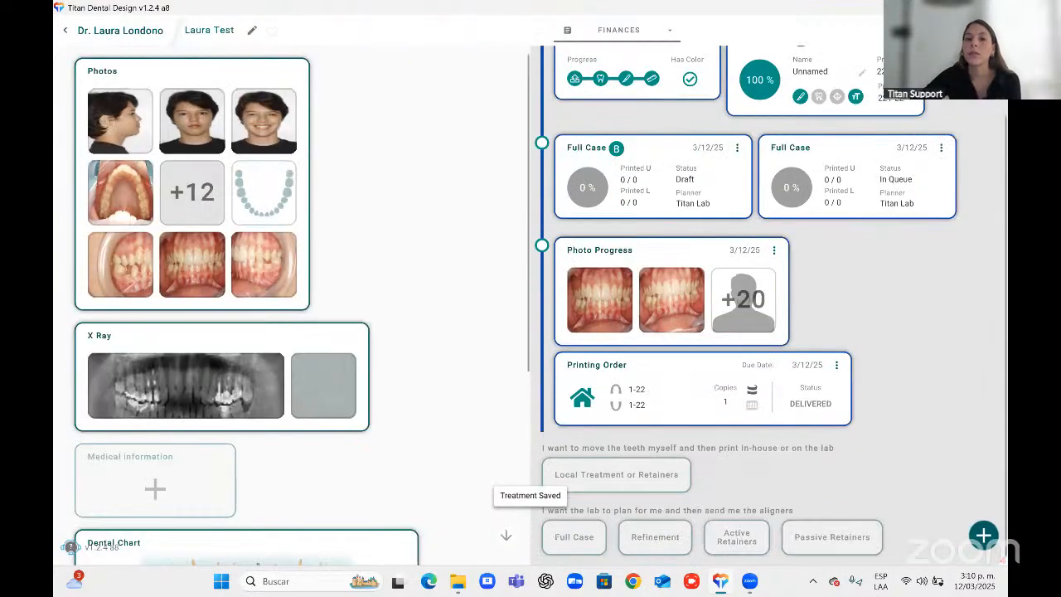
scroll(929, 365, "up", 1)
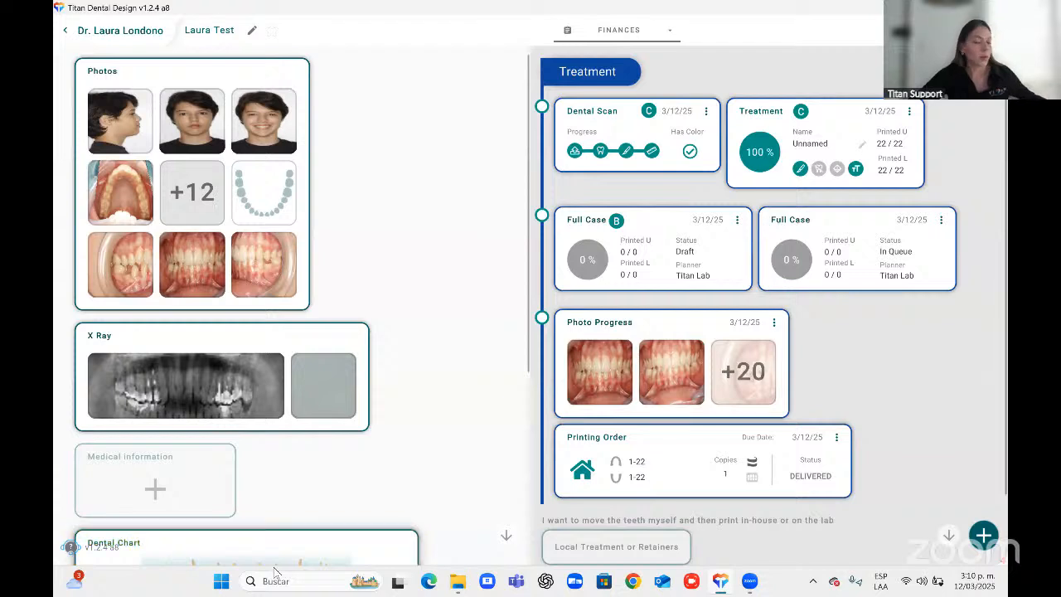
scroll(784, 345, "down", 1)
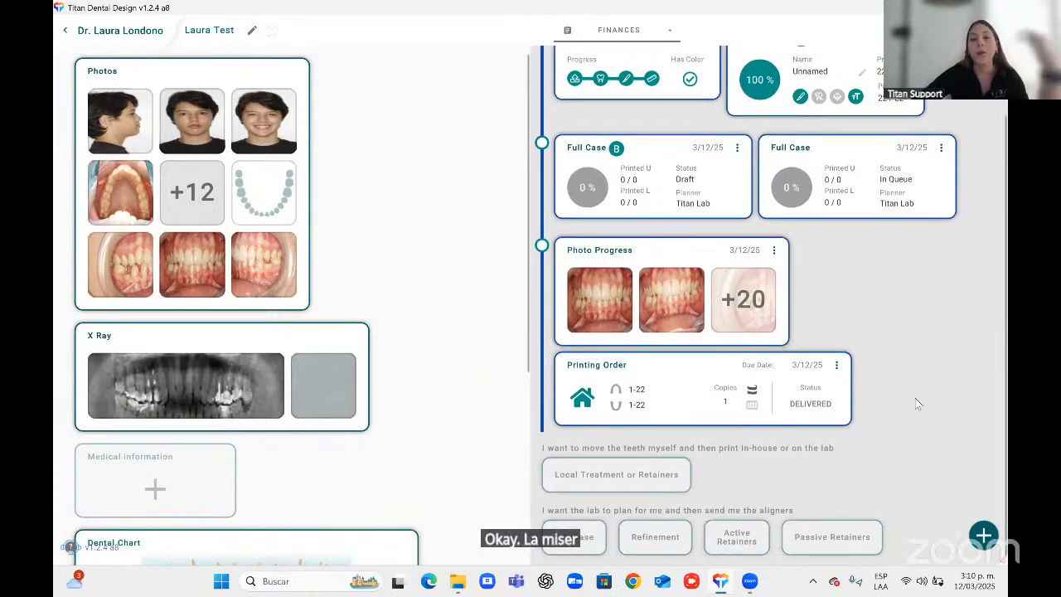
Share the treatment plan through a doctor link and open that link in a new browser tab.
scroll(891, 416, "up", 1)
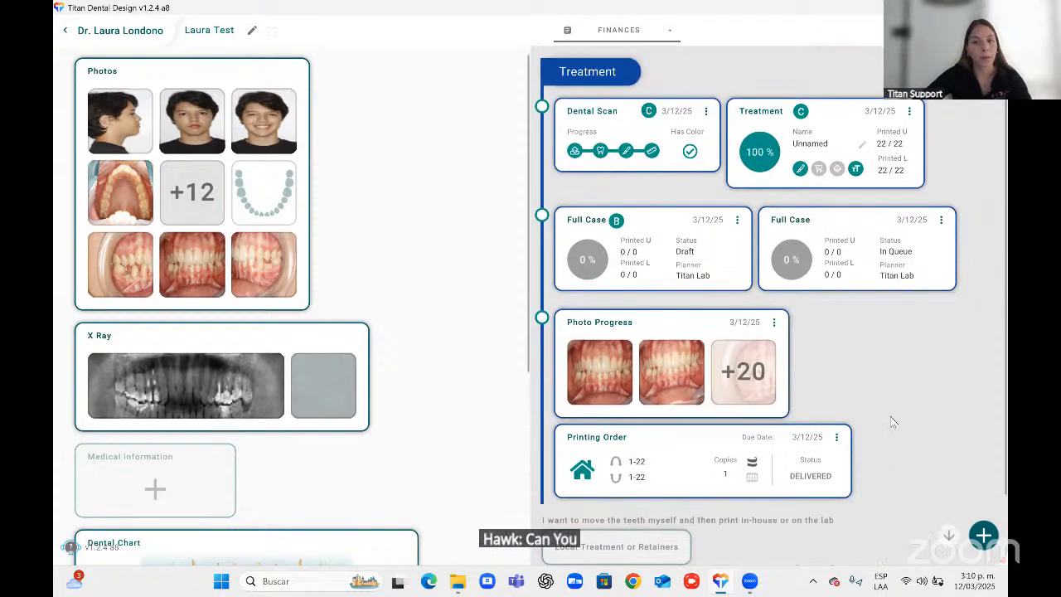
left_click(909, 114)
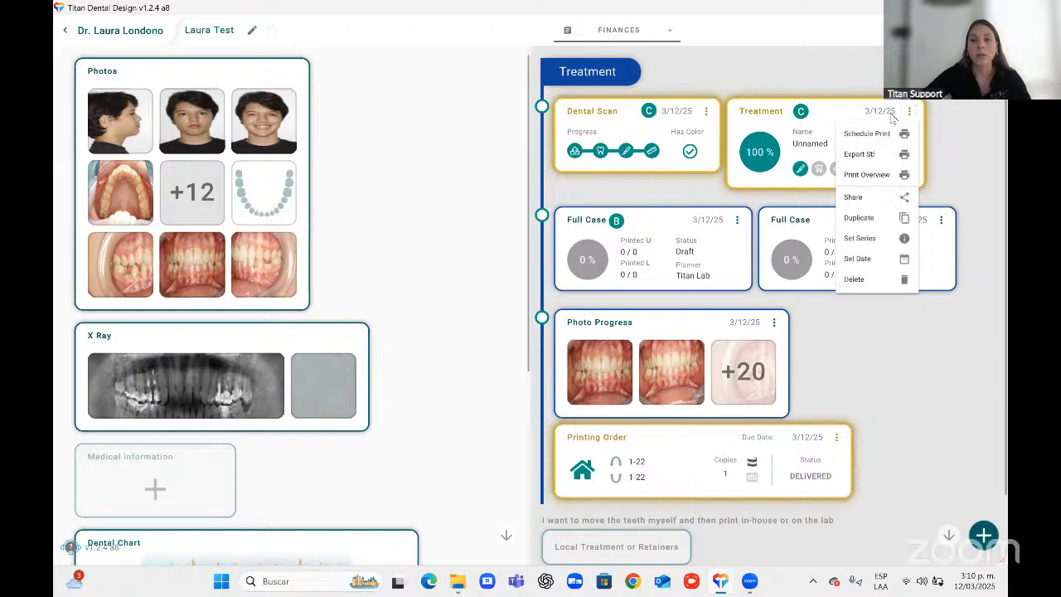
left_click(871, 198)
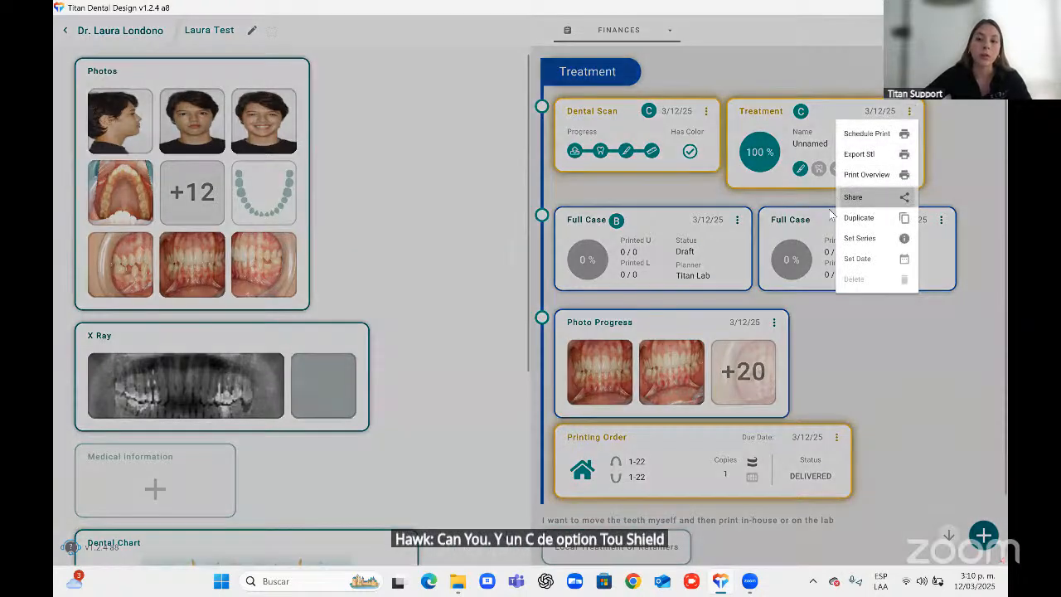
left_click(659, 331)
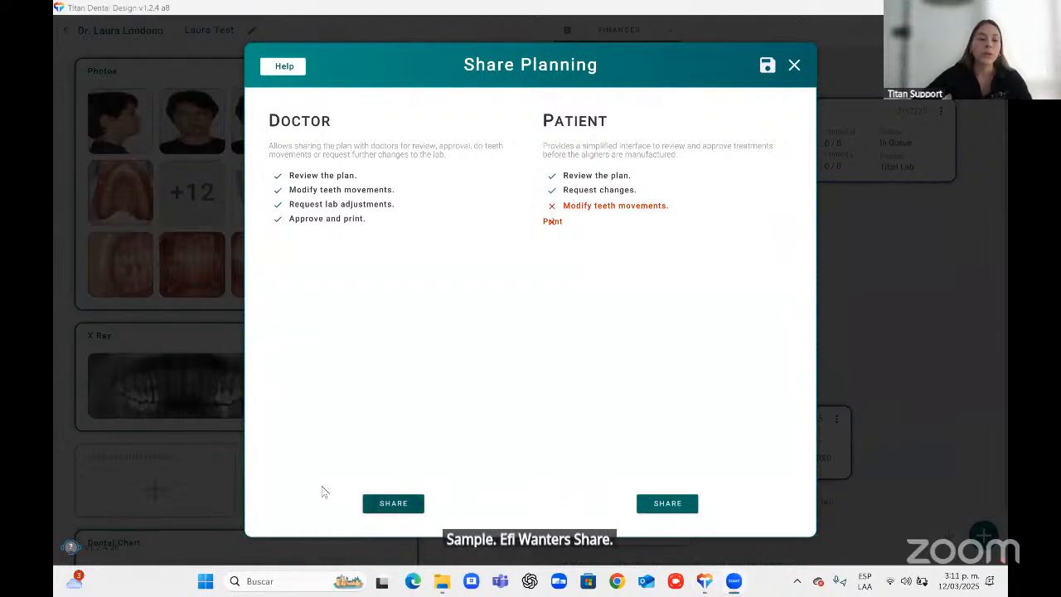
left_click(393, 503)
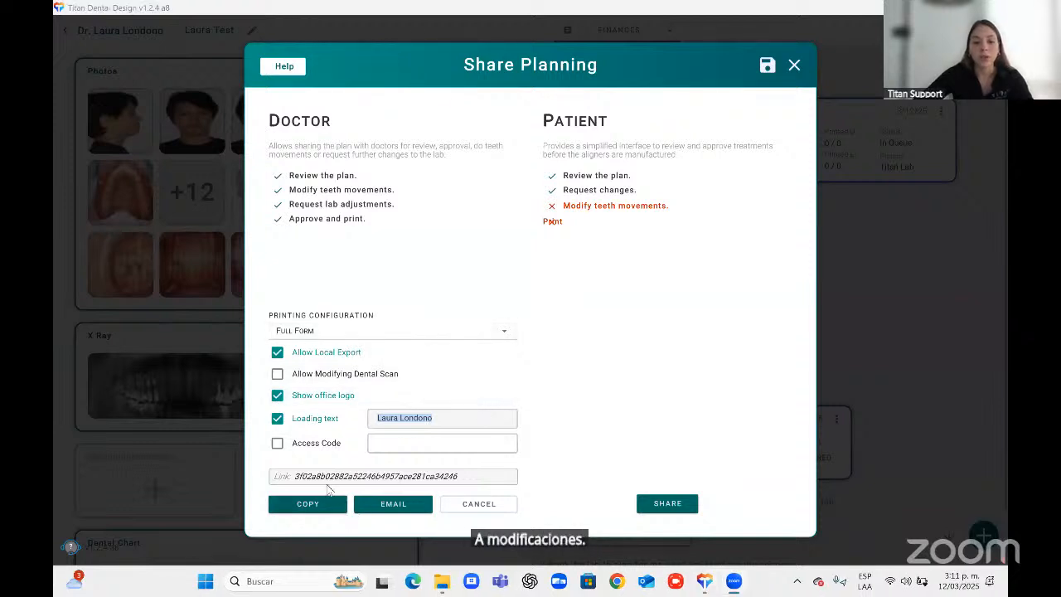
left_click(619, 578)
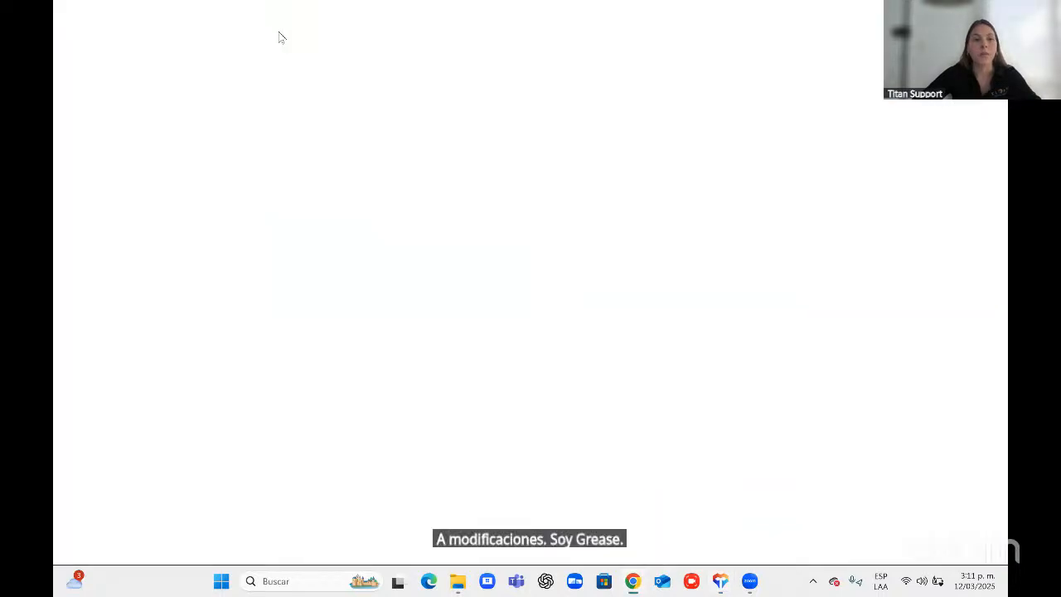
key("Return")
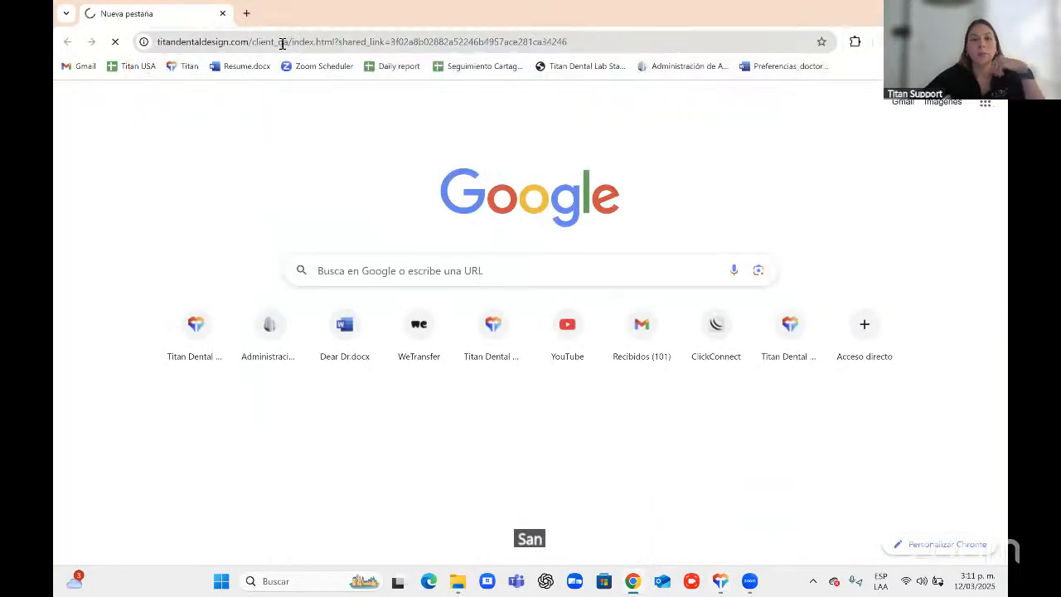
Generate the patient share link for the treatment and open it in another browser tab.
left_click(936, 13)
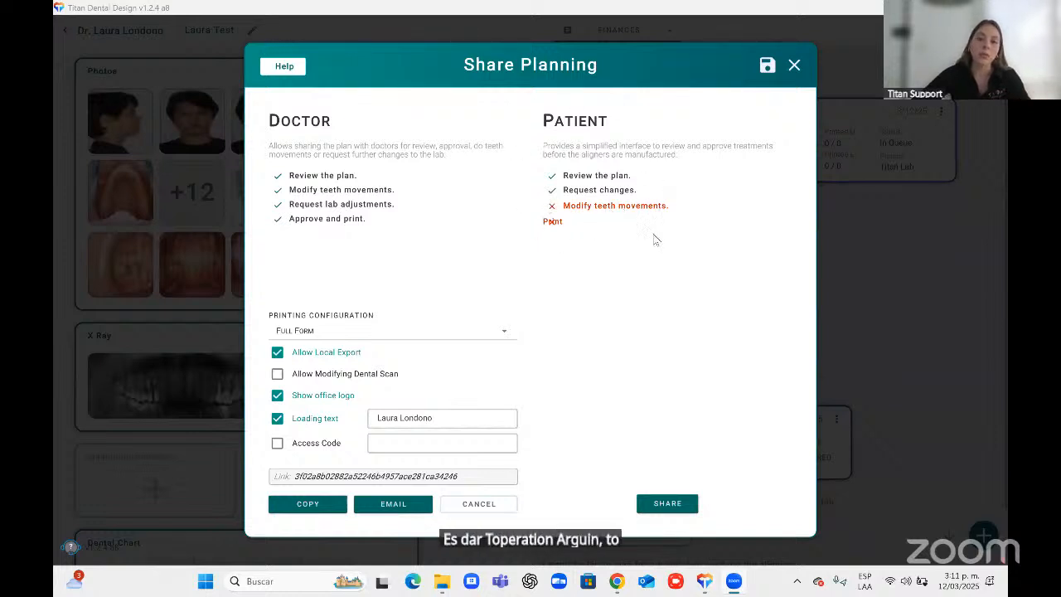
left_click(643, 503)
left_click(628, 504)
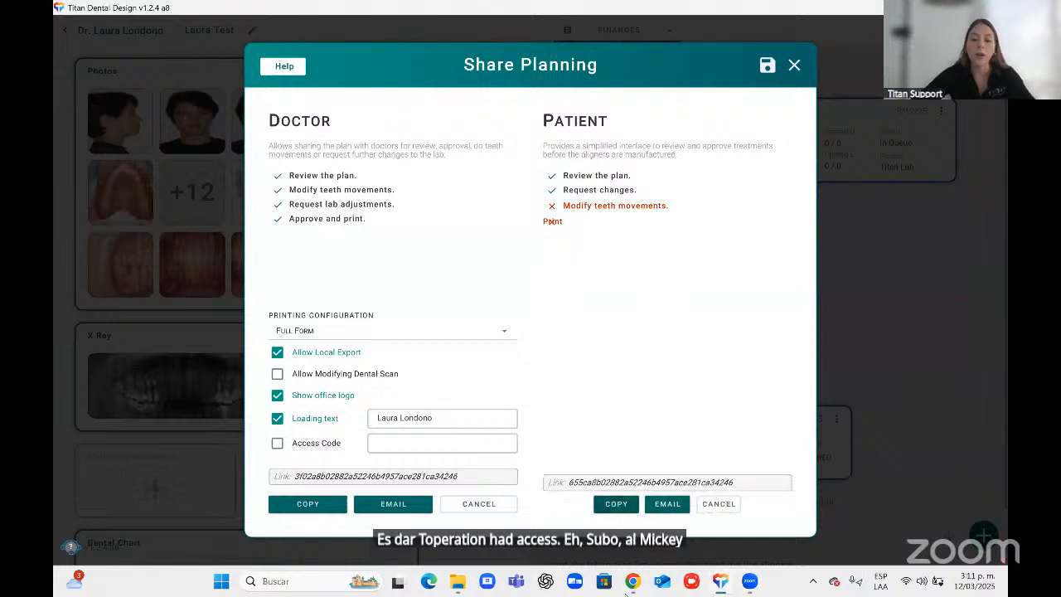
left_click(633, 581)
left_click(247, 13)
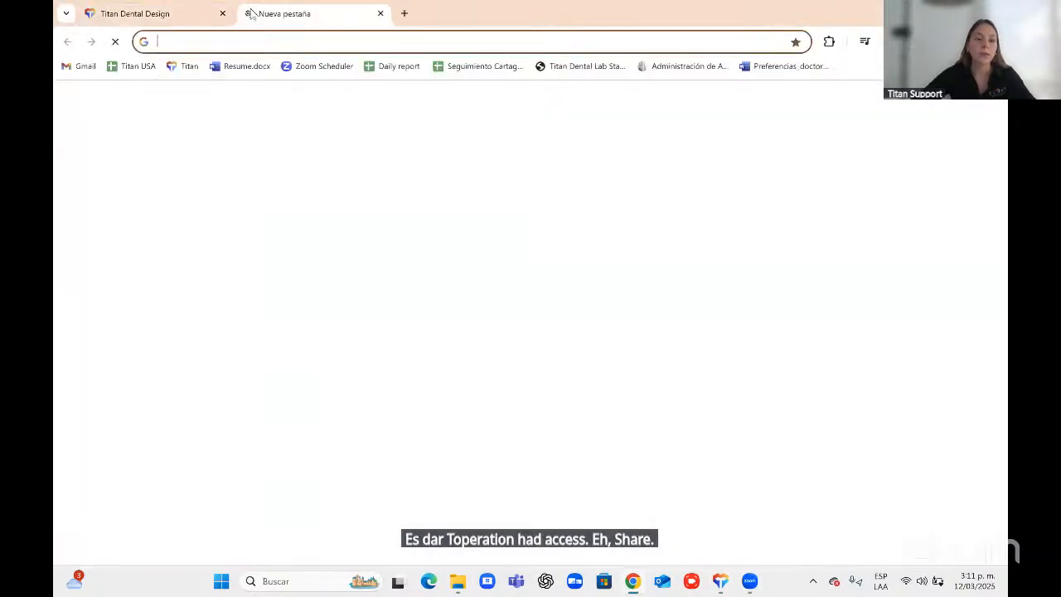
key("ctrl+v")
key("Return")
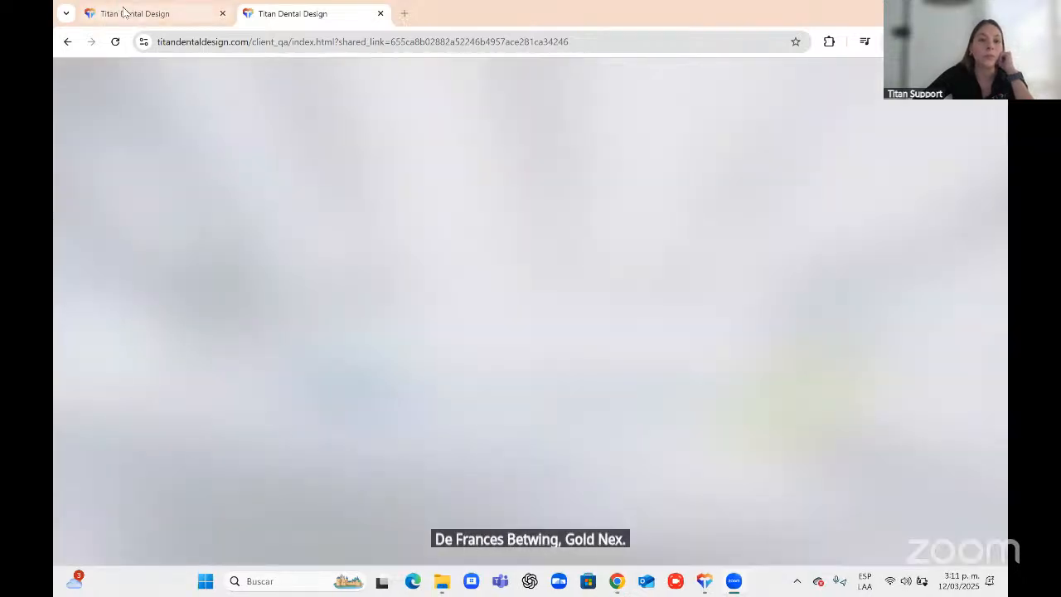
Review the doctor's shared plan view and rotate the 3D aligner model.
left_click(125, 12)
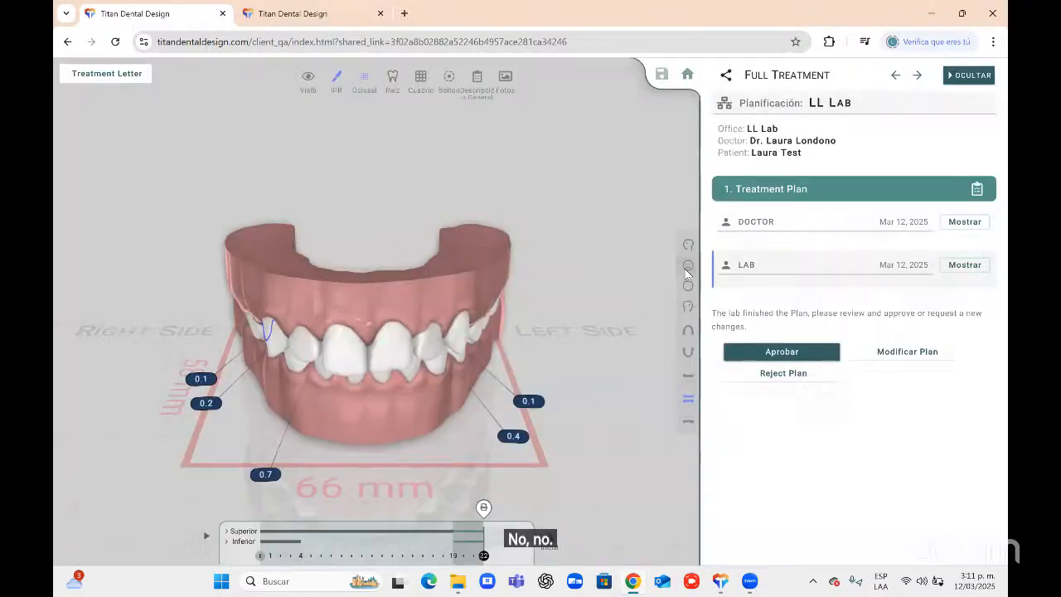
left_click(687, 265)
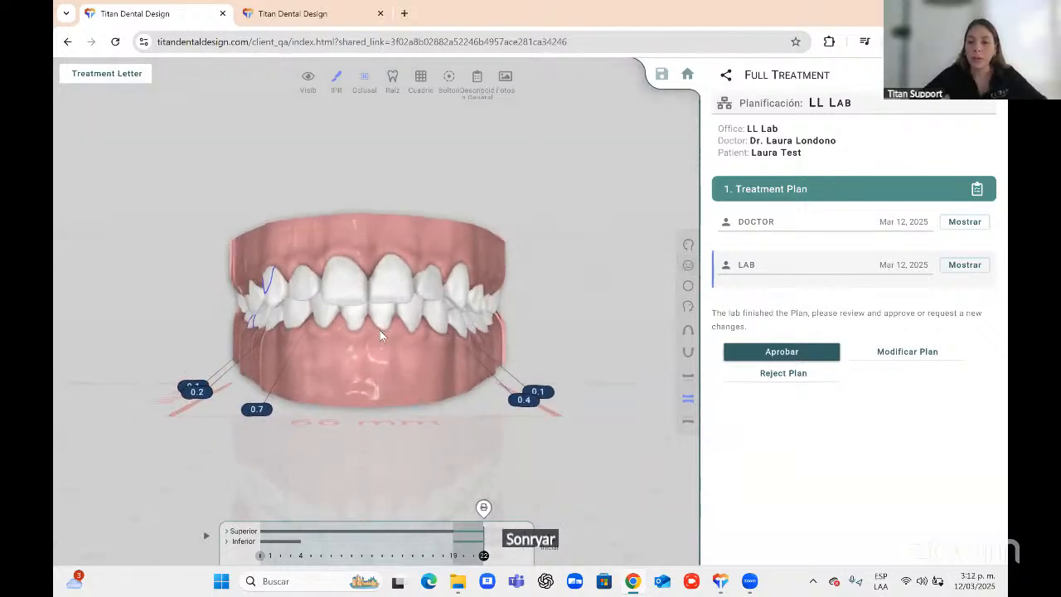
left_click_drag(380, 330, 498, 327)
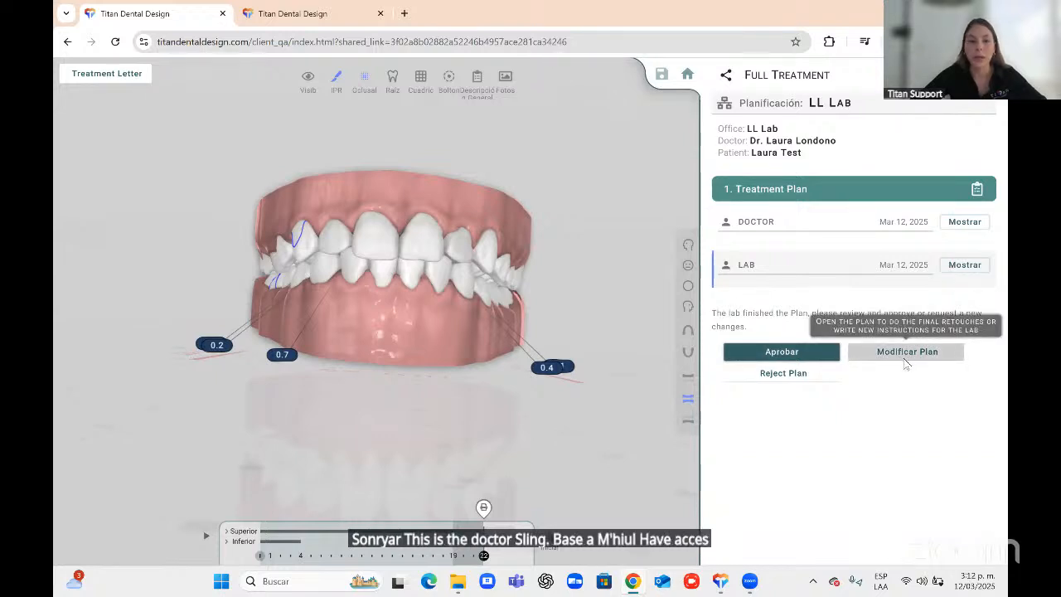
Play the aligner sequence in the patient's shared view and switch to a side view.
left_click(289, 12)
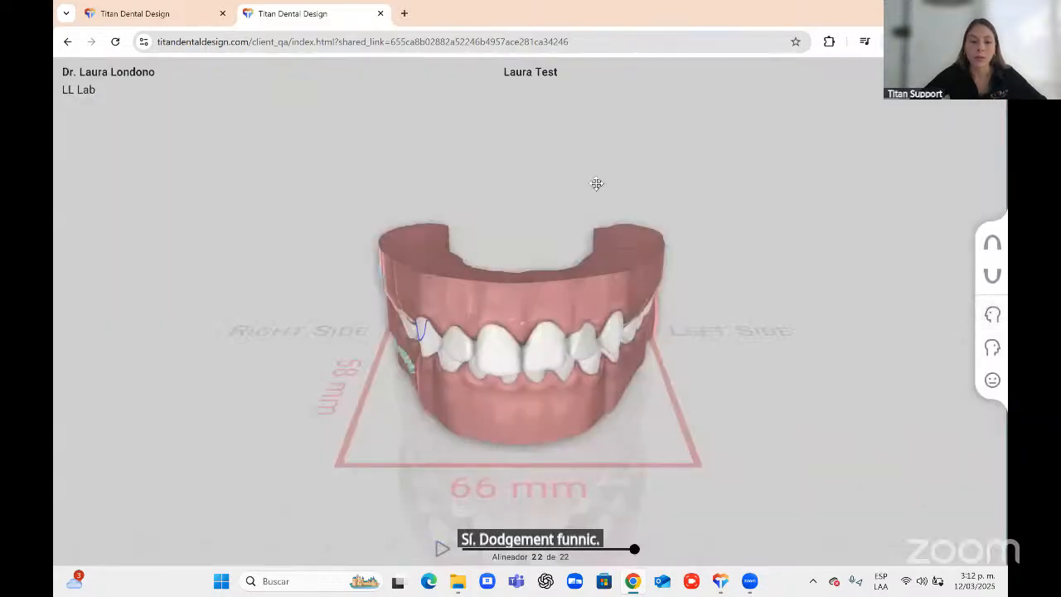
left_click(442, 548)
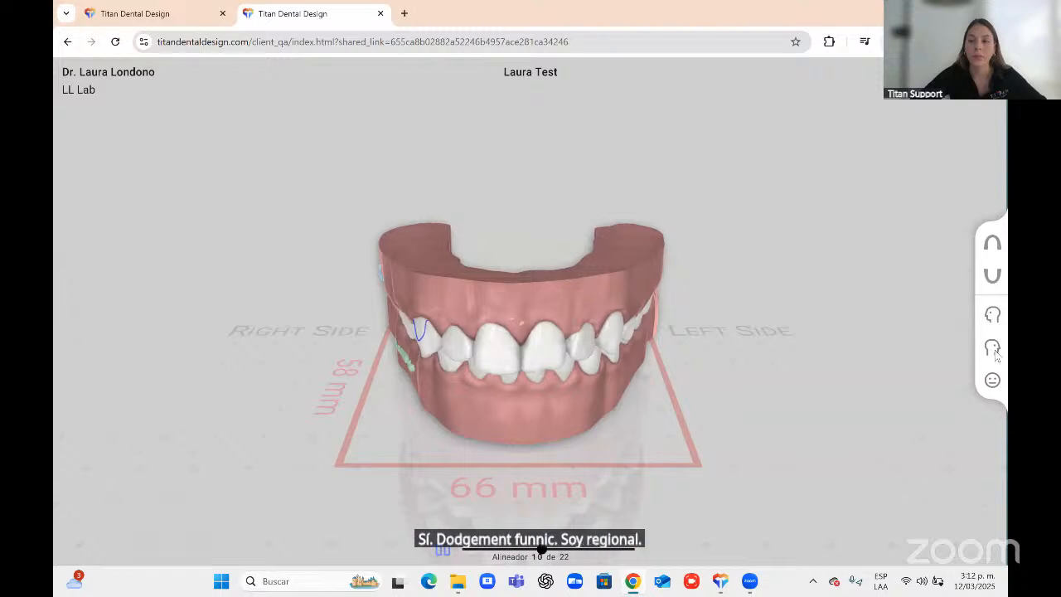
left_click(995, 351)
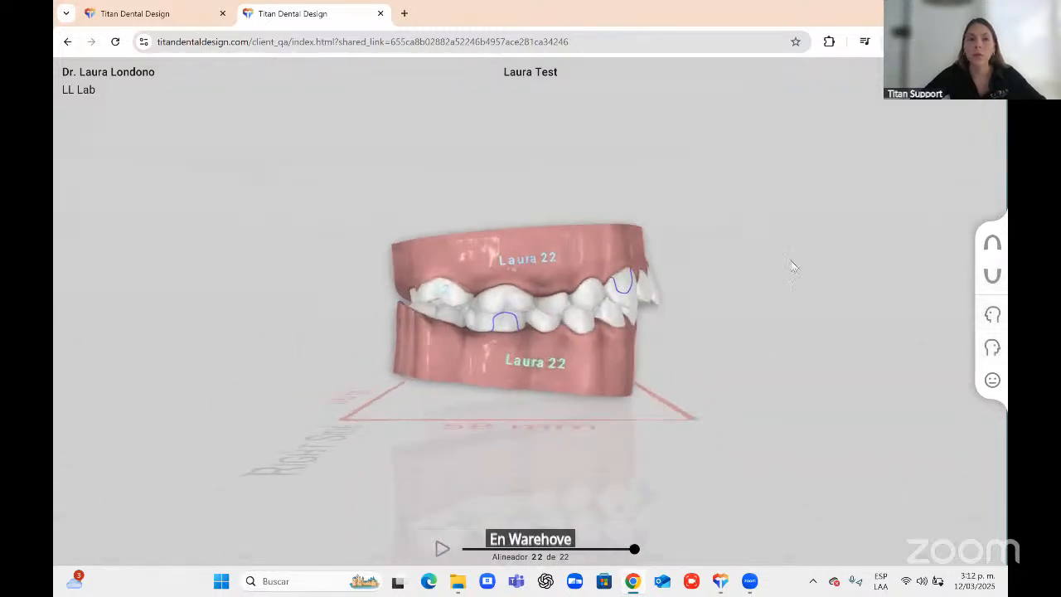
Return to Titan Dental Design and go back from the treatment timeline to the patients list.
left_click(718, 583)
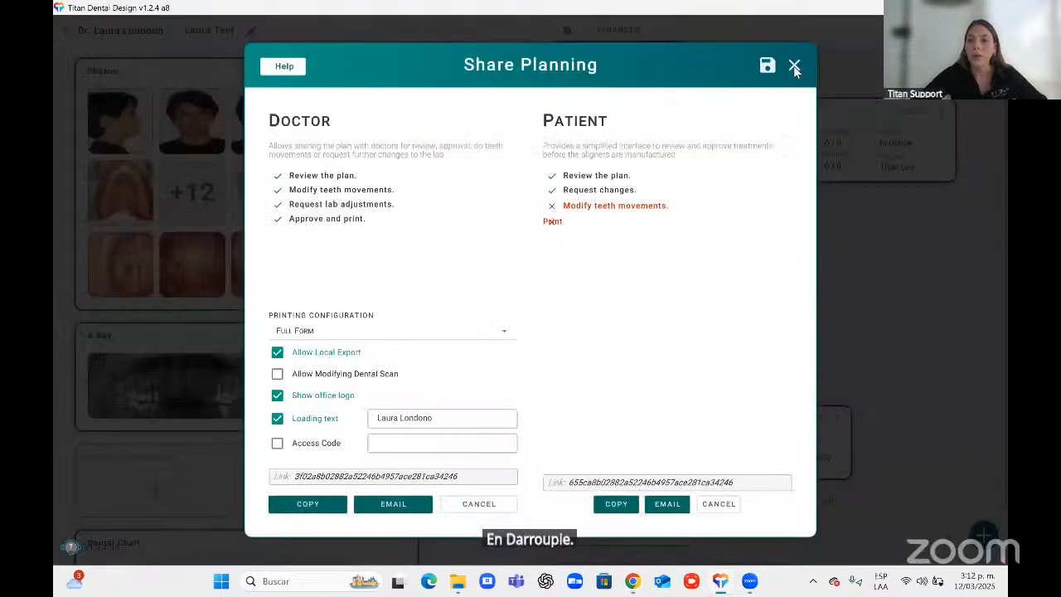
left_click(796, 68)
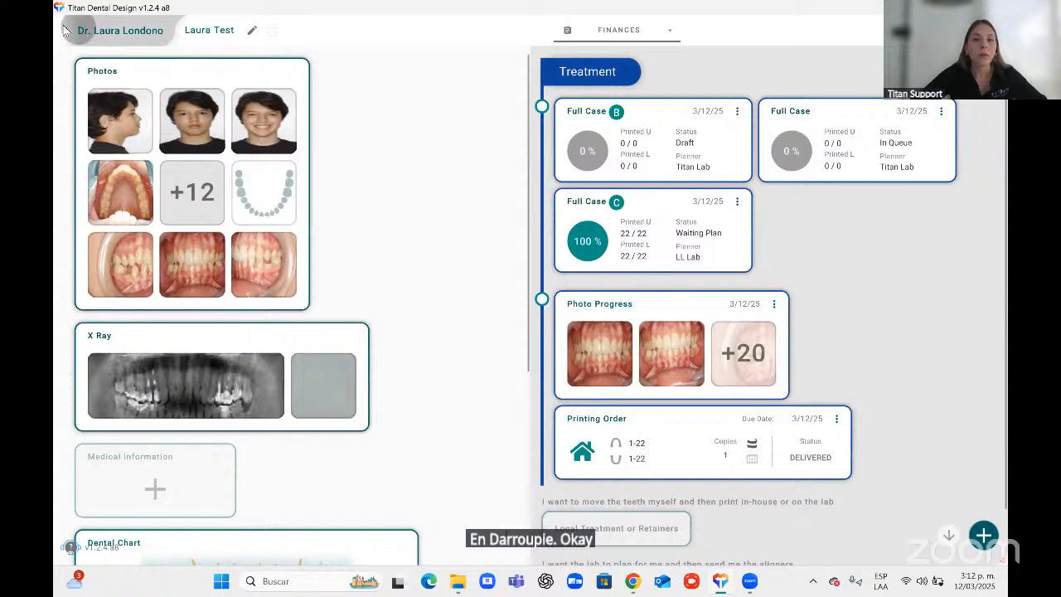
left_click(64, 30)
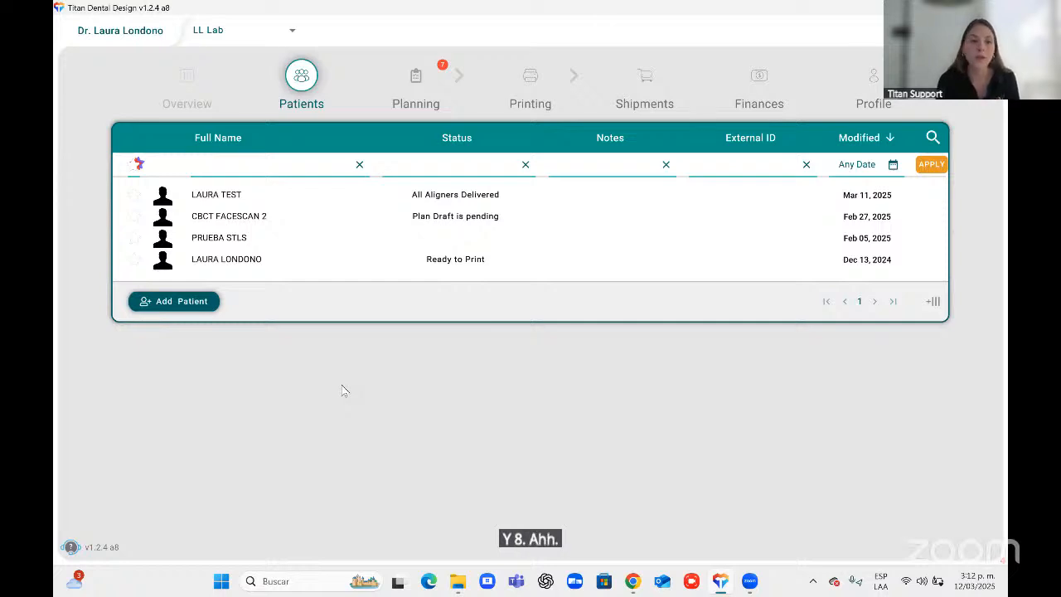
left_click(417, 76)
left_click(300, 76)
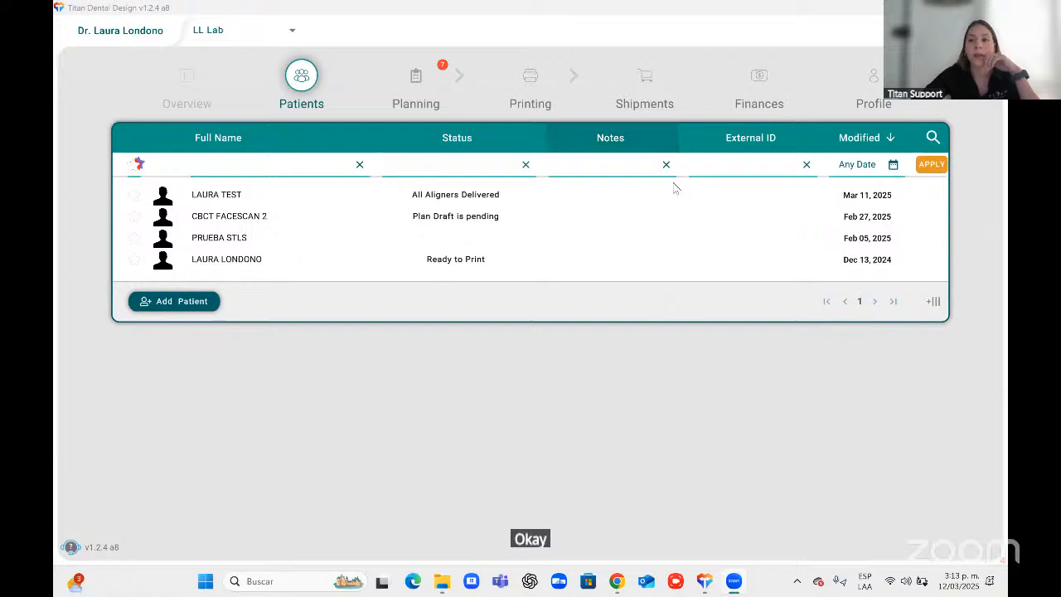
left_click(934, 7)
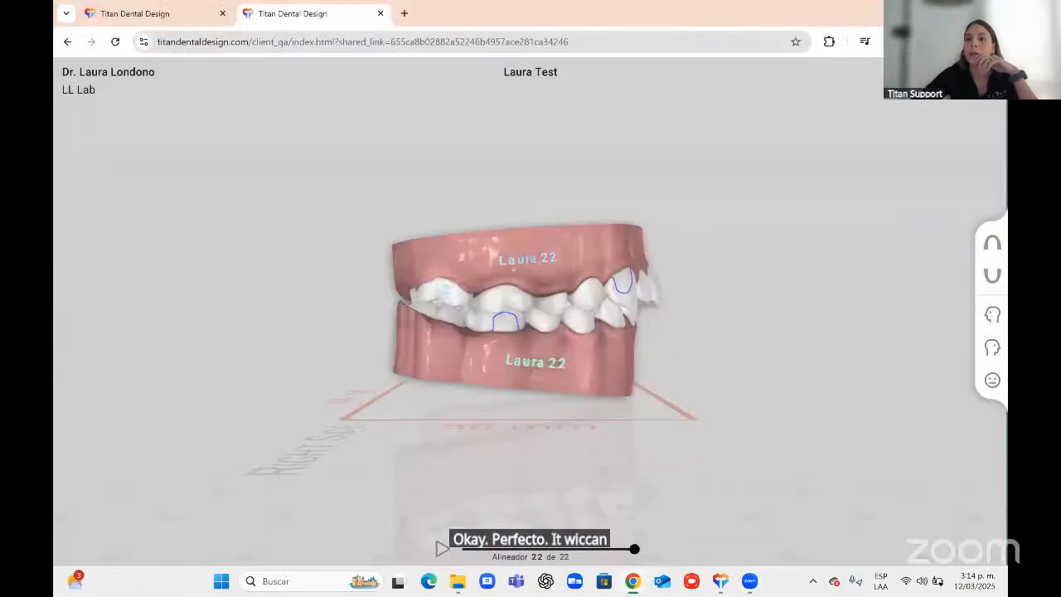
left_click(934, 8)
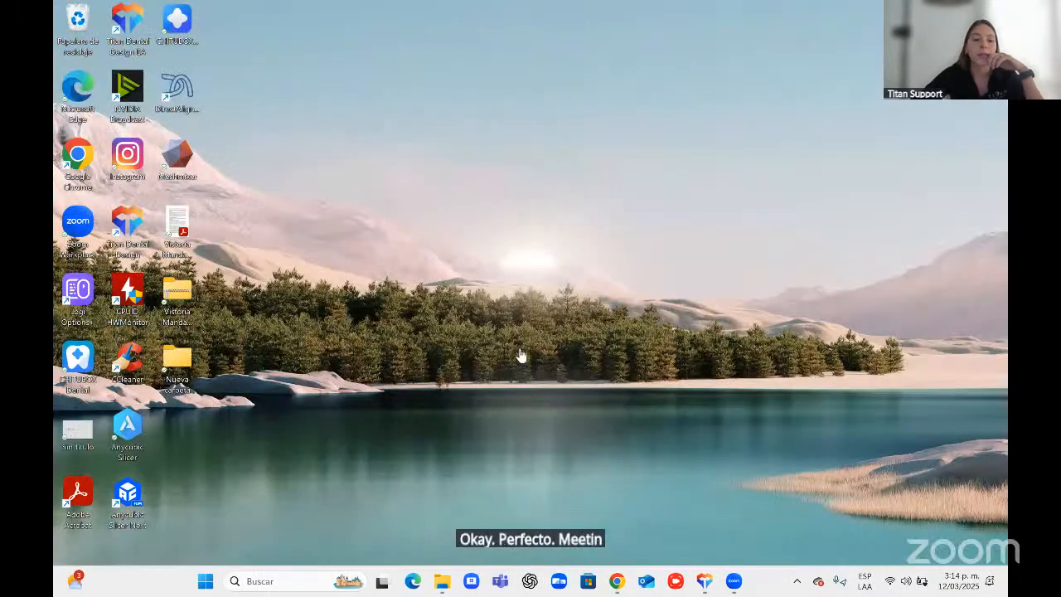